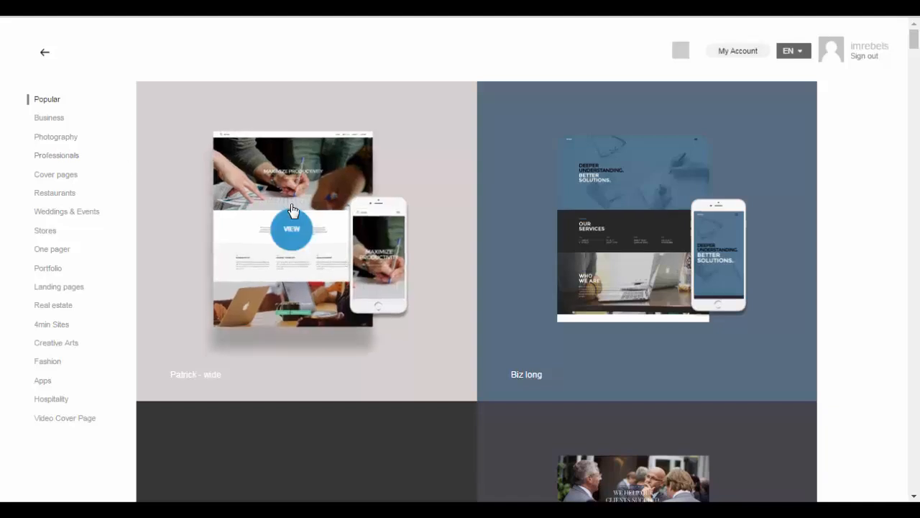
# Browse the popular website templates and open the Form Biz template from the Business category
pyautogui.scroll(-2, 479, 246)
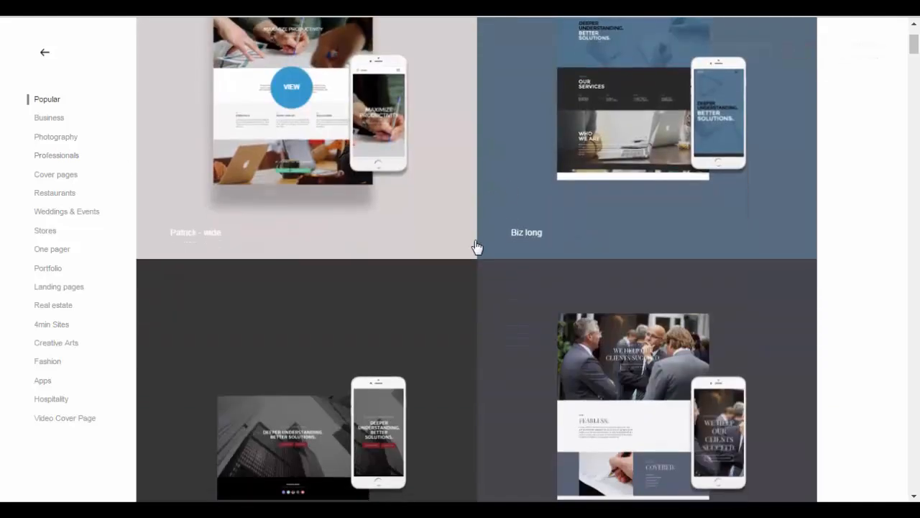
pyautogui.scroll(-6, 383, 228)
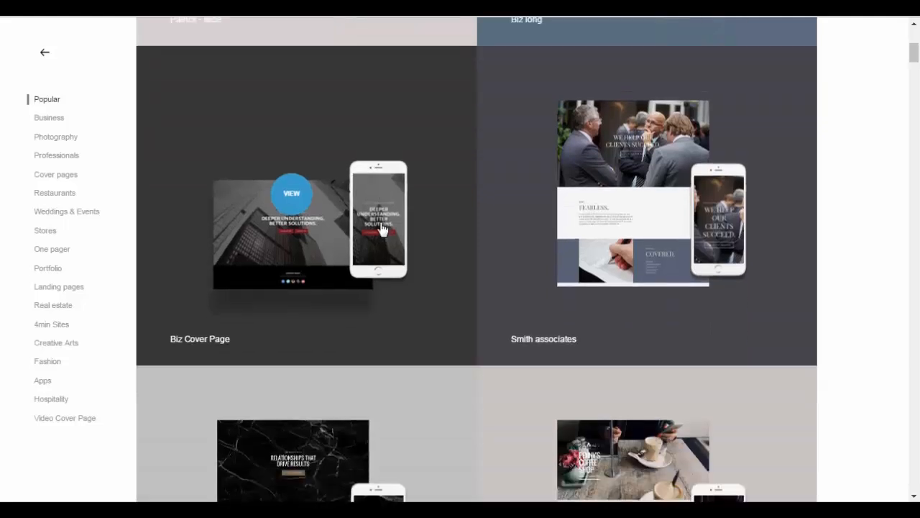
pyautogui.scroll(-7, 383, 229)
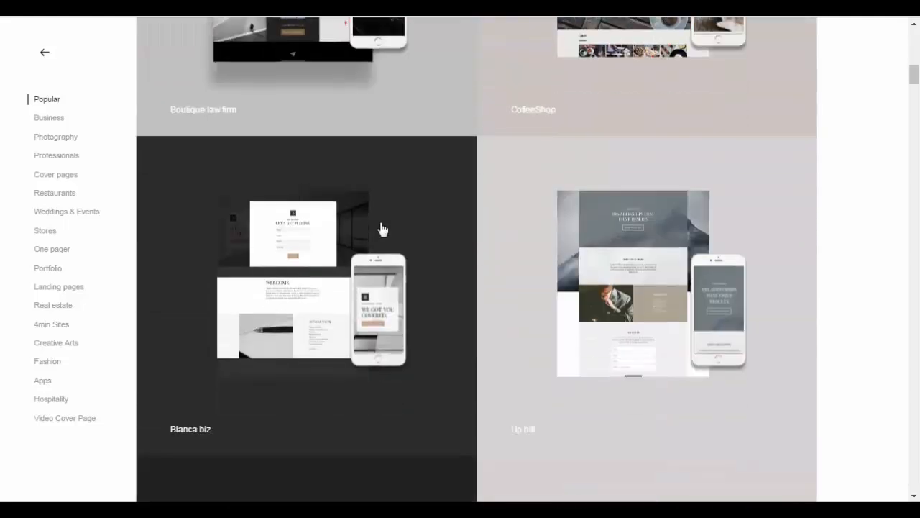
pyautogui.scroll(-2, 381, 227)
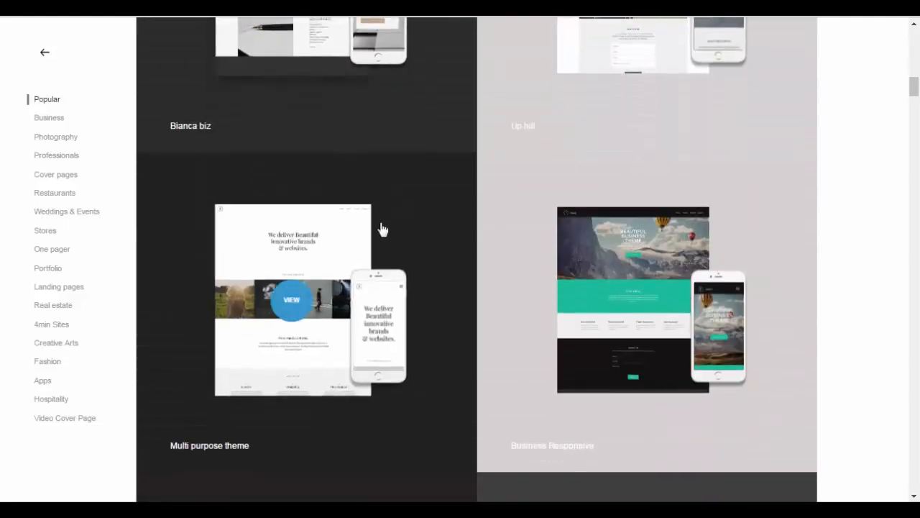
pyautogui.scroll(-13, 410, 212)
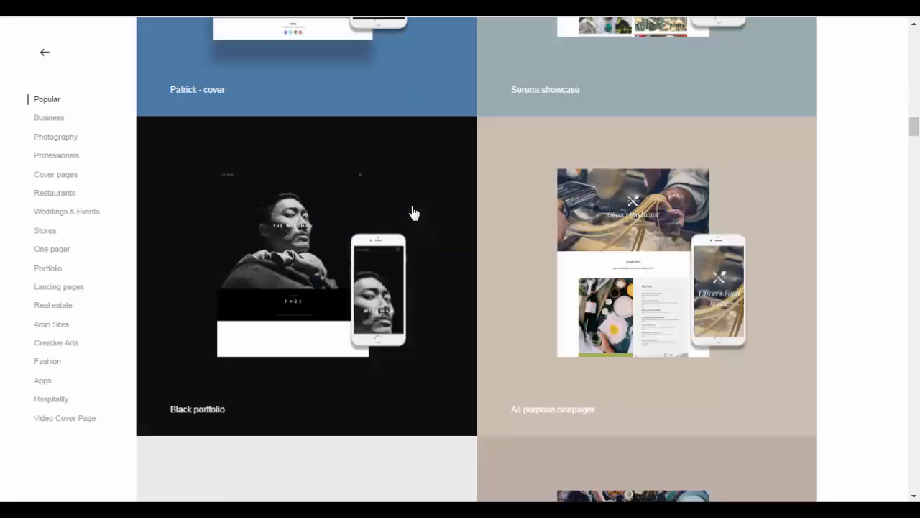
pyautogui.scroll(-3, 412, 212)
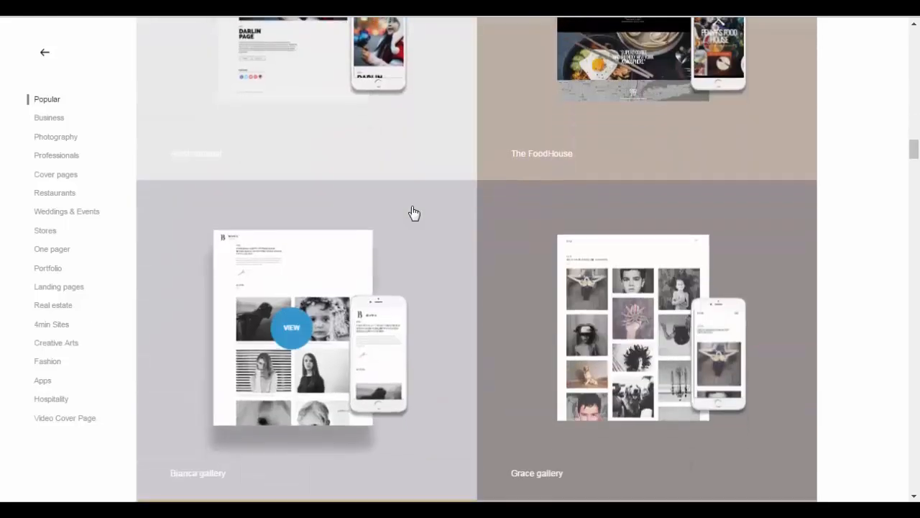
pyautogui.click(49, 117)
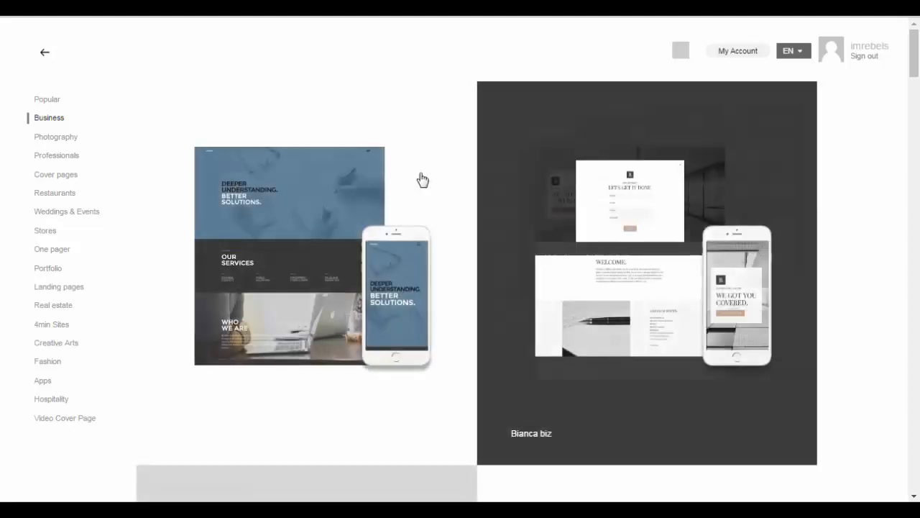
pyautogui.scroll(-10, 290, 195)
pyautogui.click(289, 198)
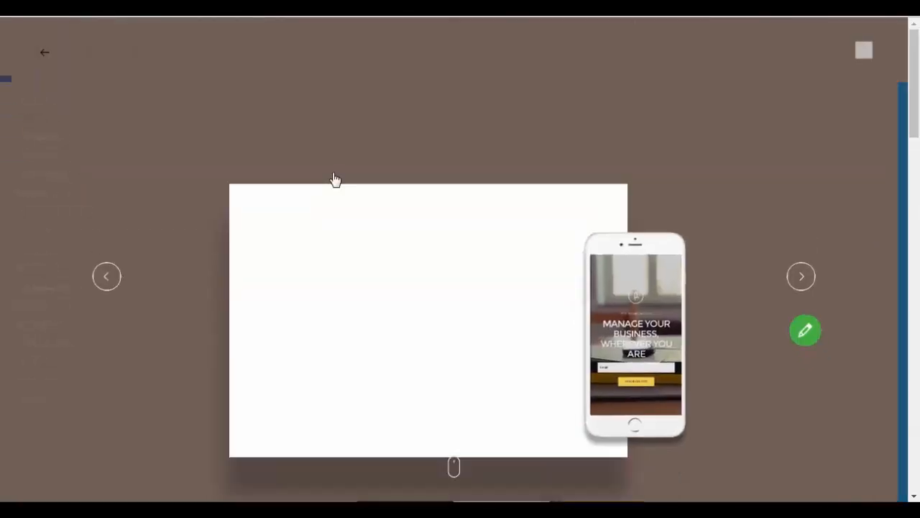
# Review the Form Biz template's page layouts and open the template for editing
pyautogui.scroll(-15, 364, 184)
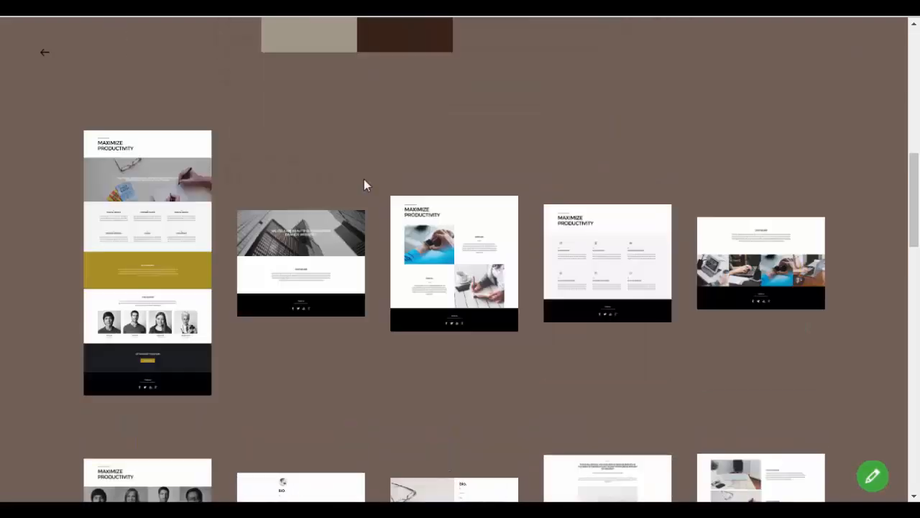
pyautogui.scroll(-3, 364, 185)
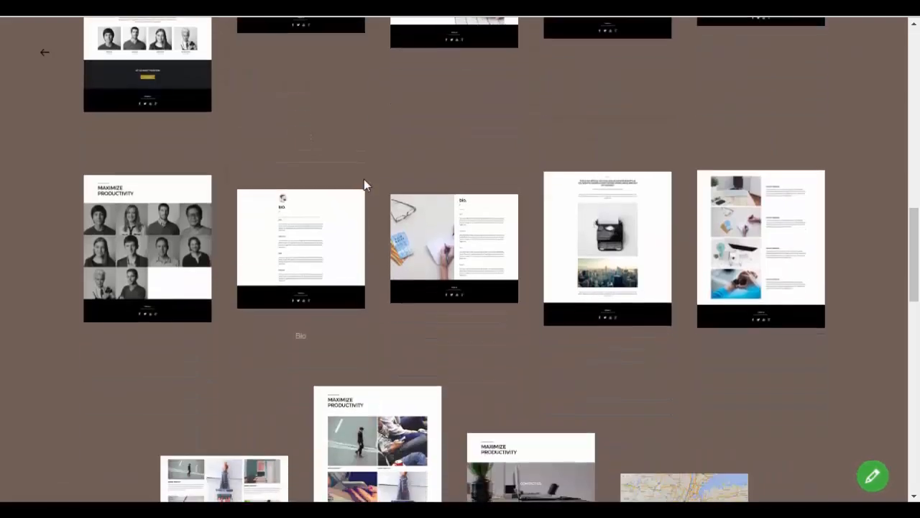
pyautogui.scroll(-2, 363, 179)
pyautogui.scroll(9, 364, 179)
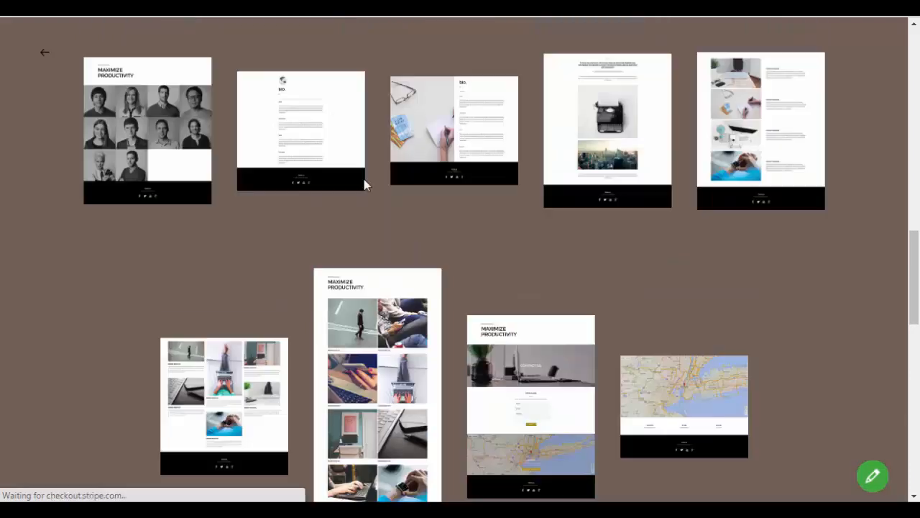
pyautogui.scroll(5, 364, 184)
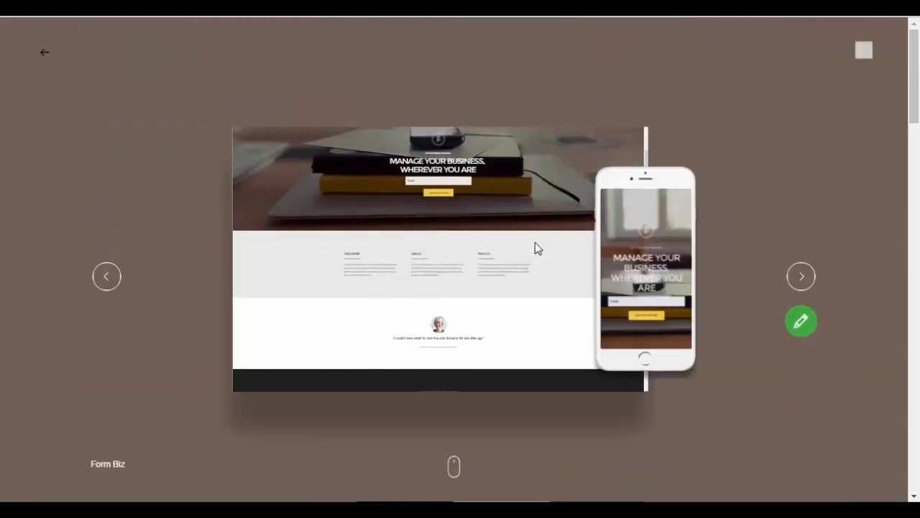
pyautogui.click(802, 331)
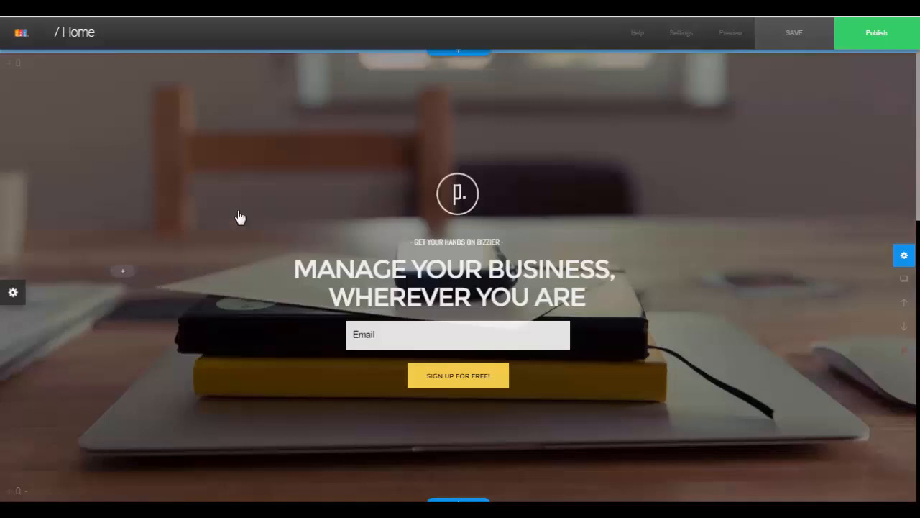
pyautogui.scroll(-1, 243, 250)
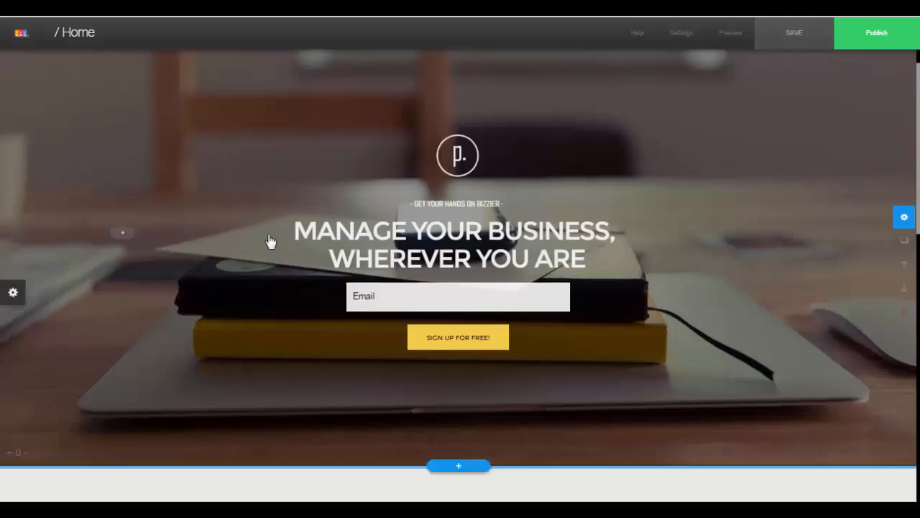
pyautogui.scroll(1, 253, 205)
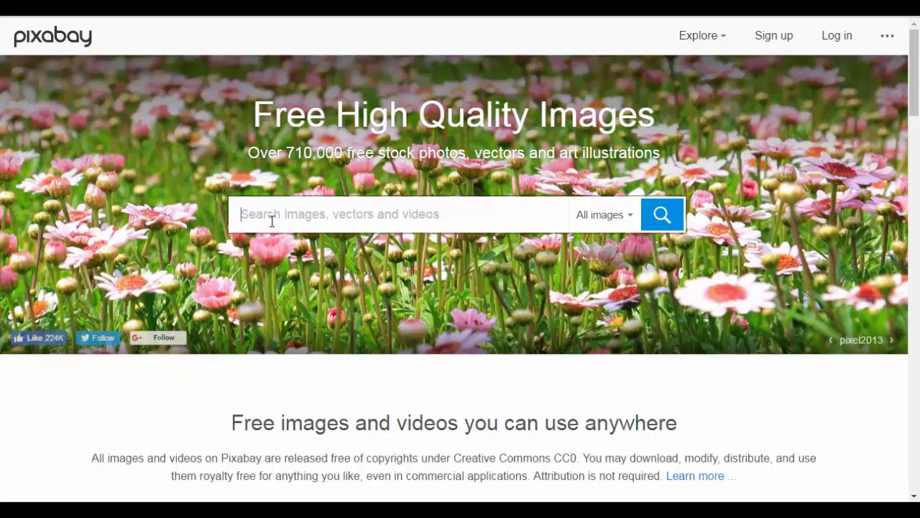
# Search Pixabay for "smile" and look through the image results
pyautogui.write('smile')
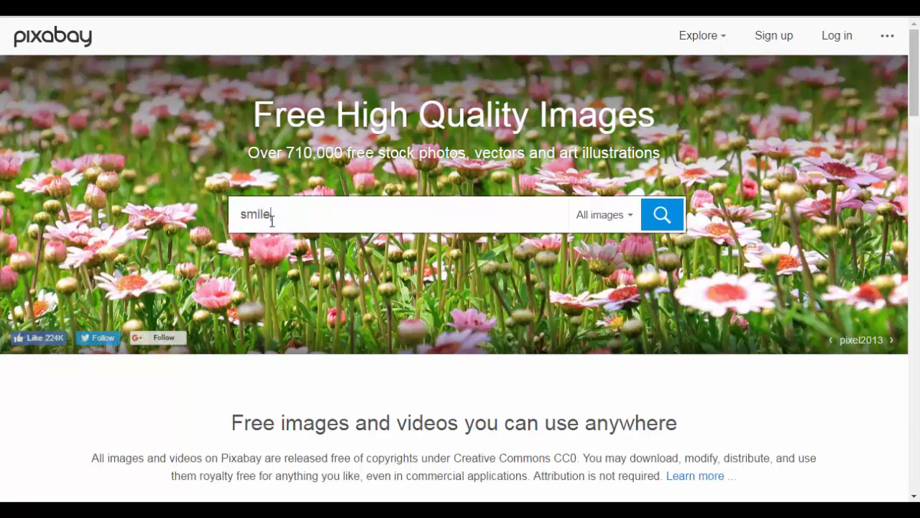
pyautogui.press('Return')
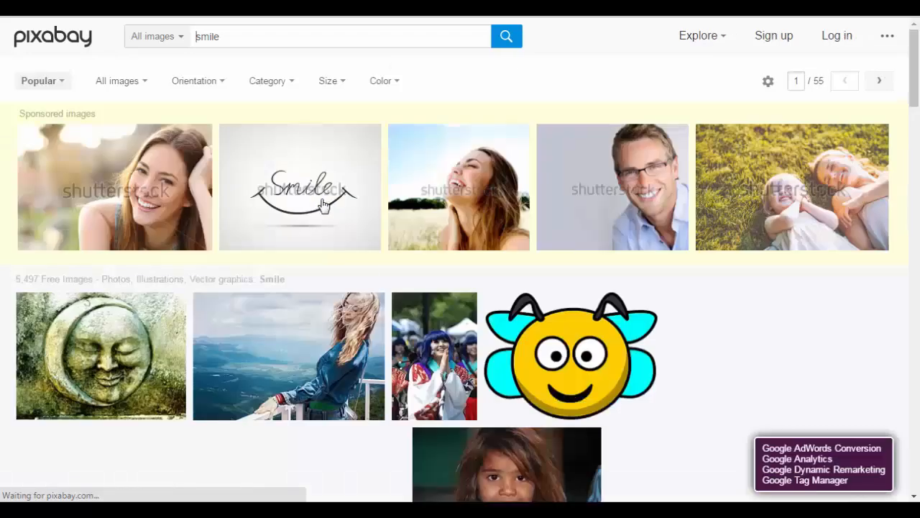
pyautogui.scroll(-5, 281, 226)
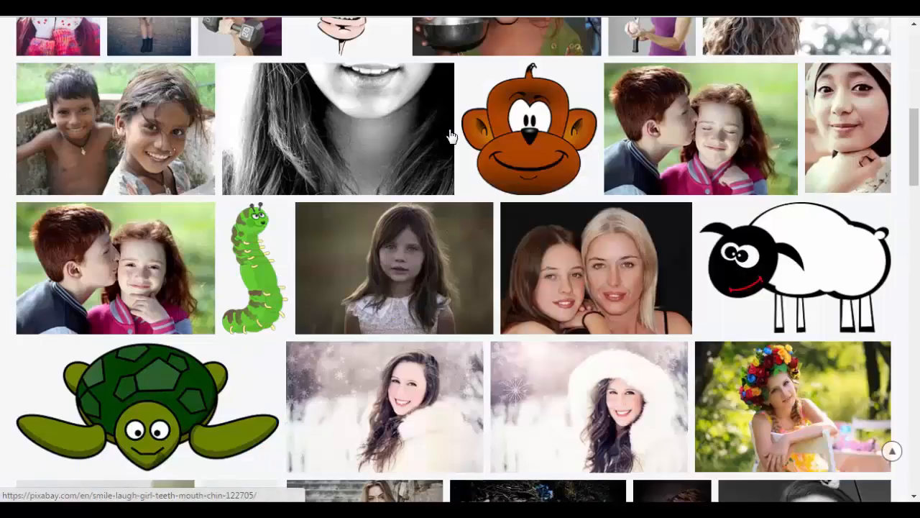
pyautogui.scroll(2, 353, 200)
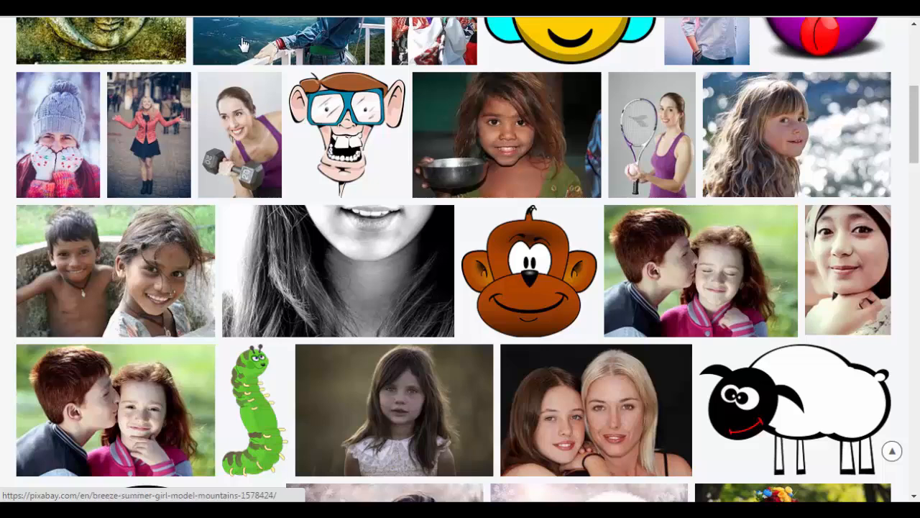
# Search GraphicStock for "smile" and download the "Beautiful smile" stock image as a JPG
pyautogui.moveTo(213, 44)
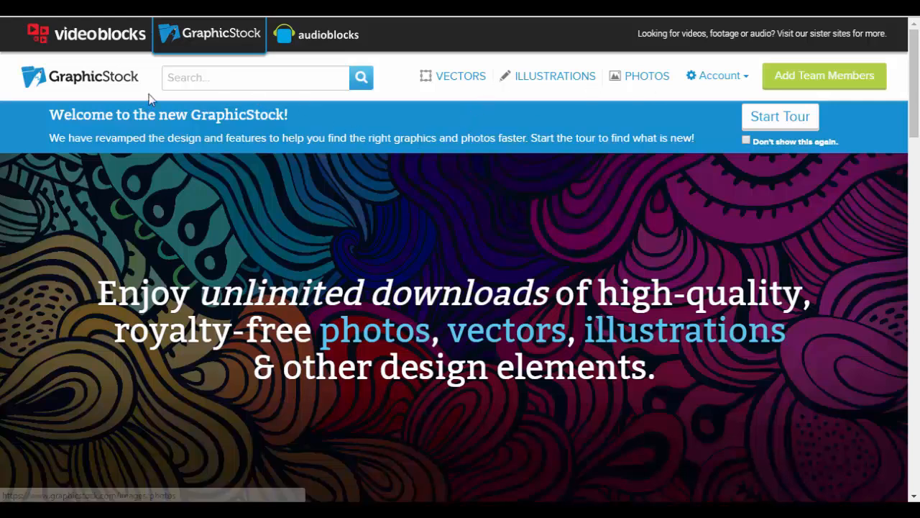
pyautogui.click(213, 85)
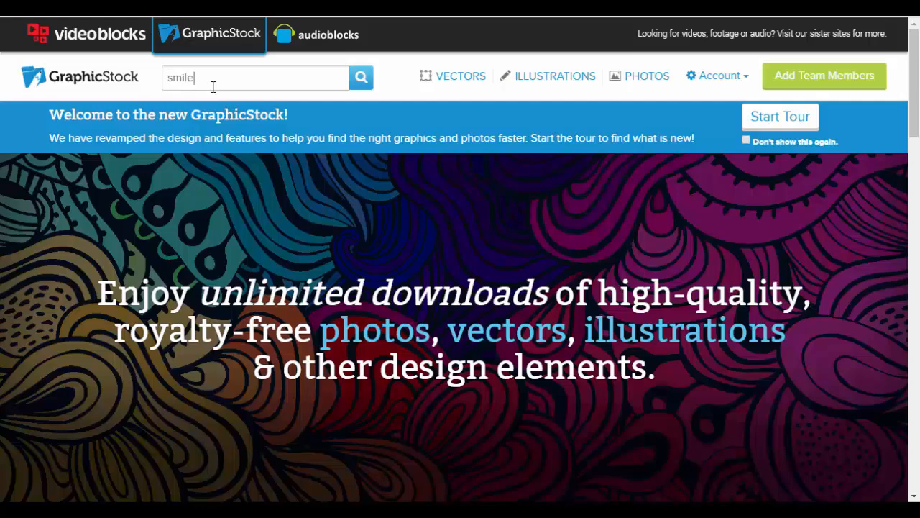
pyautogui.press('Return')
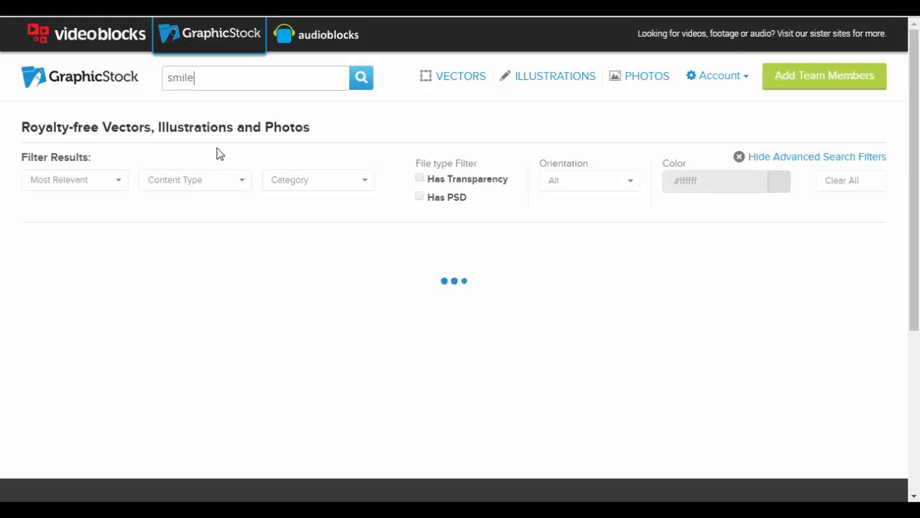
pyautogui.scroll(-5, 347, 181)
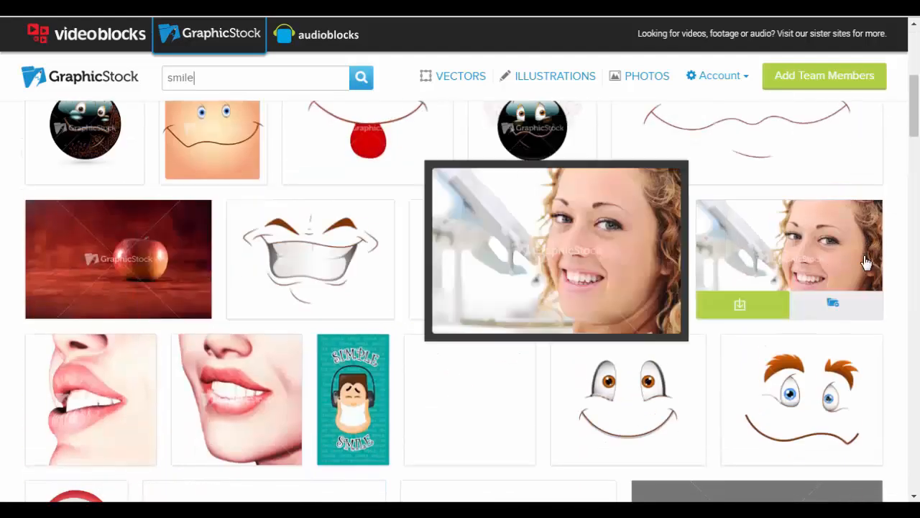
pyautogui.scroll(-10, 805, 261)
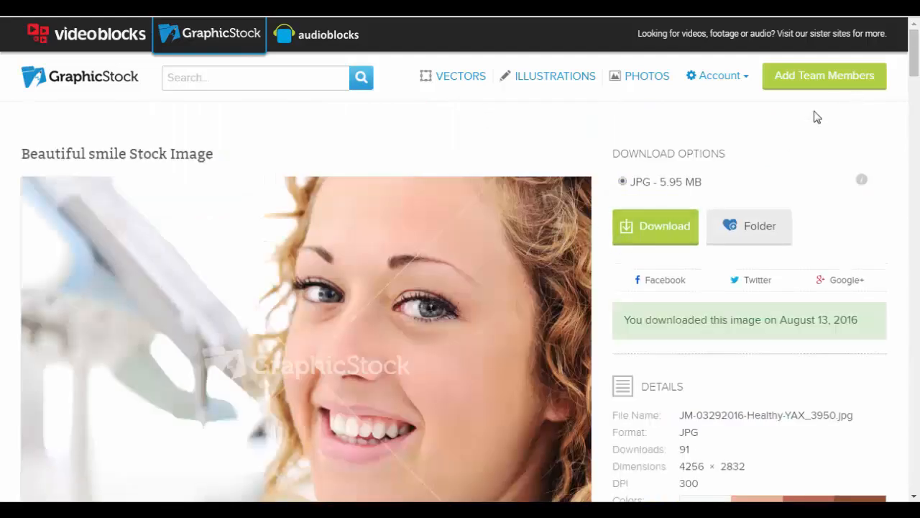
# Switch back to the website editor and replace the Home page's header background with the "big smile" picture
pyautogui.click(537, 5)
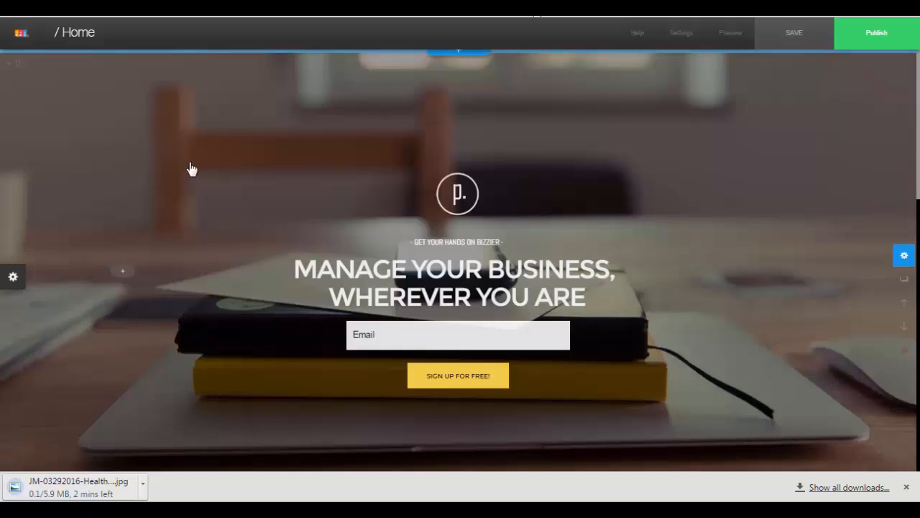
pyautogui.click(191, 169)
pyautogui.click(242, 168)
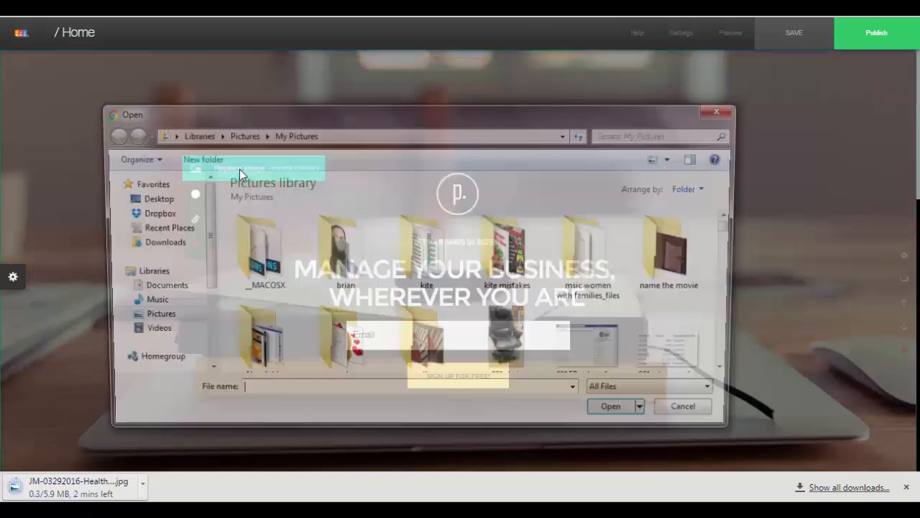
pyautogui.scroll(-5, 647, 259)
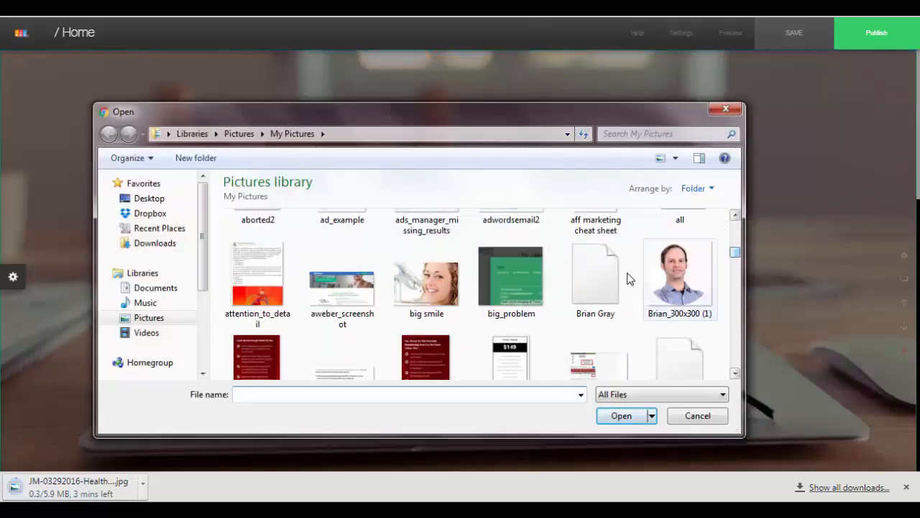
pyautogui.click(426, 281)
pyautogui.click(623, 415)
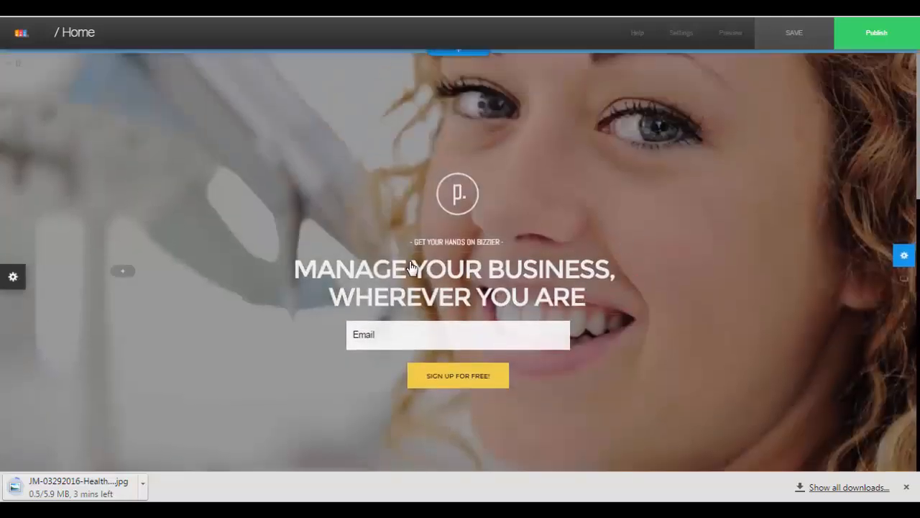
# Set the header background image to fixed and check how it scrolls
pyautogui.click(231, 171)
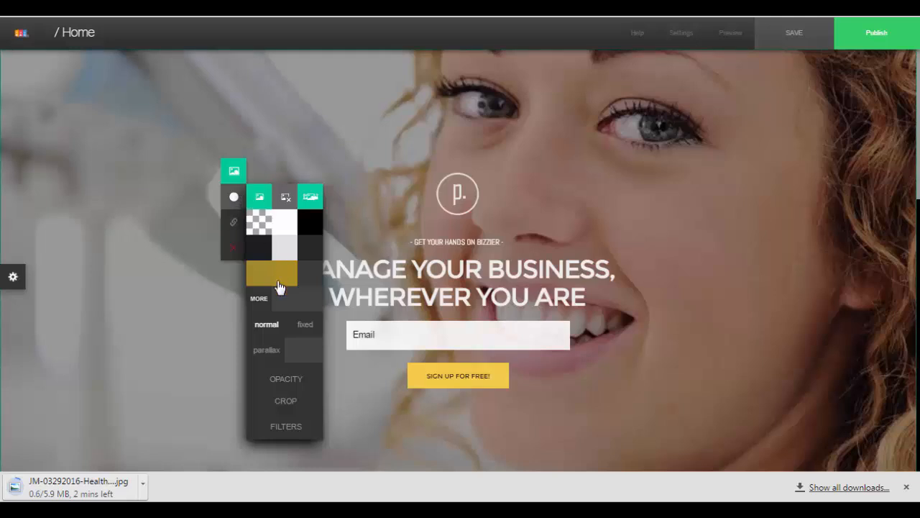
pyautogui.click(302, 324)
pyautogui.scroll(-3, 670, 208)
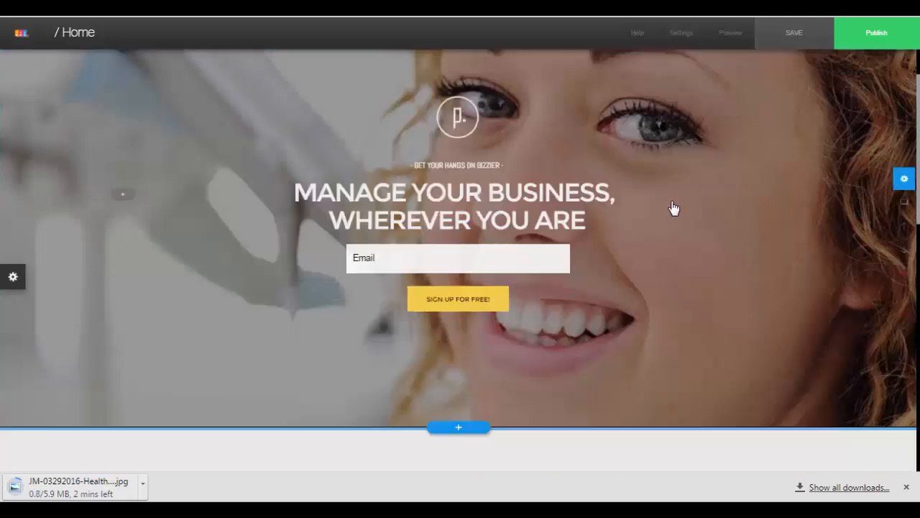
pyautogui.scroll(3, 670, 208)
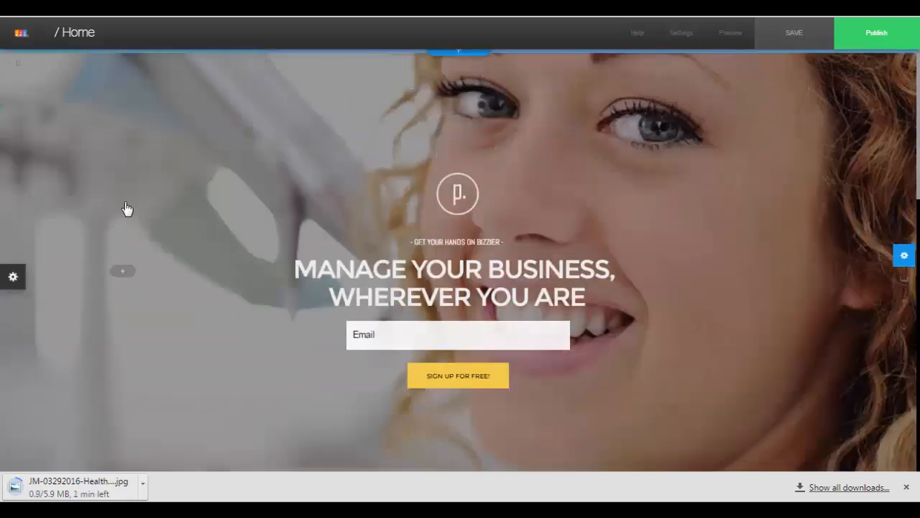
# Change the header background image to the parallax effect and check it while scrolling the page
pyautogui.moveTo(249, 218)
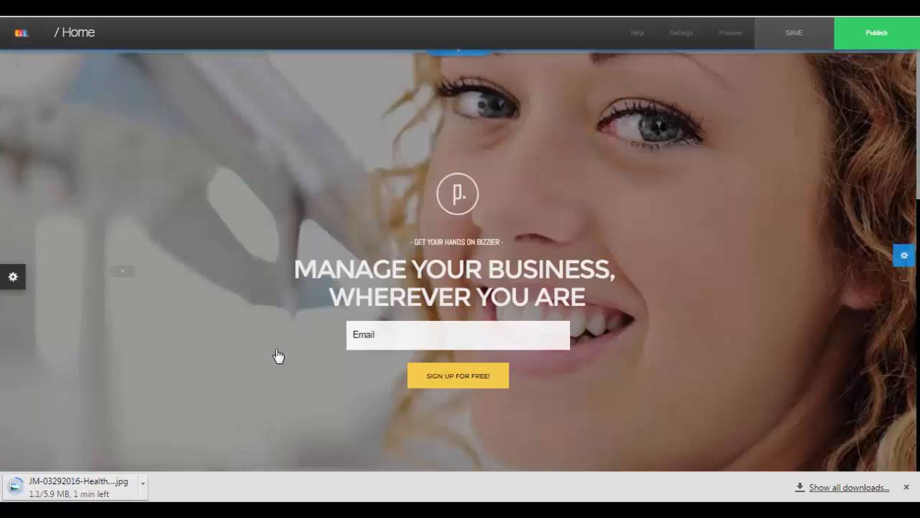
pyautogui.click(255, 177)
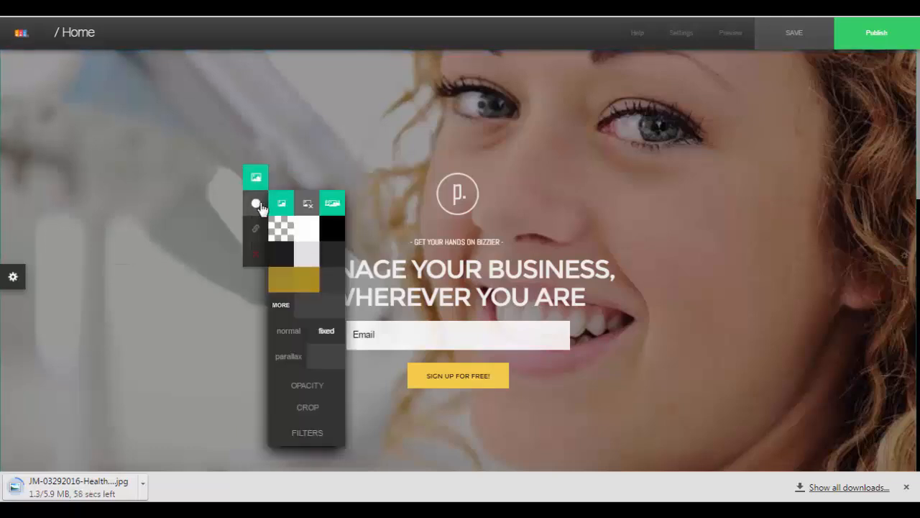
pyautogui.click(290, 360)
pyautogui.scroll(-7, 704, 188)
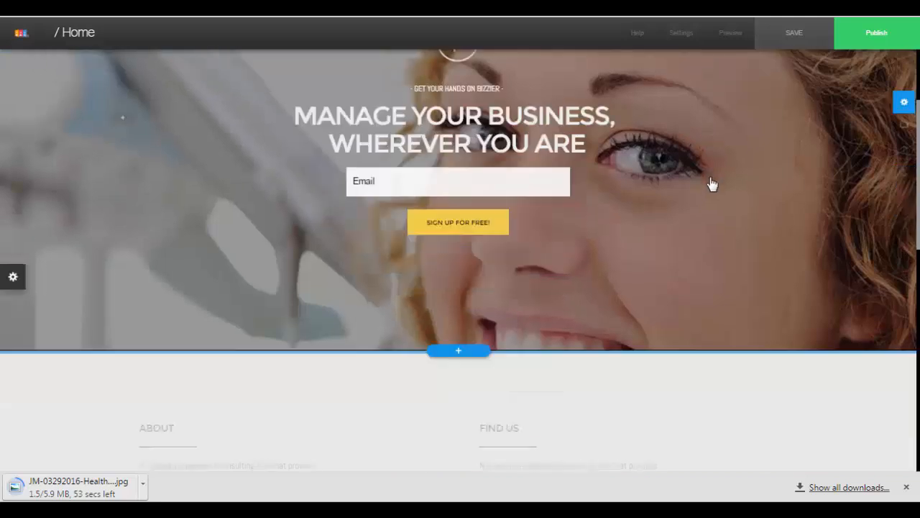
pyautogui.scroll(7, 683, 186)
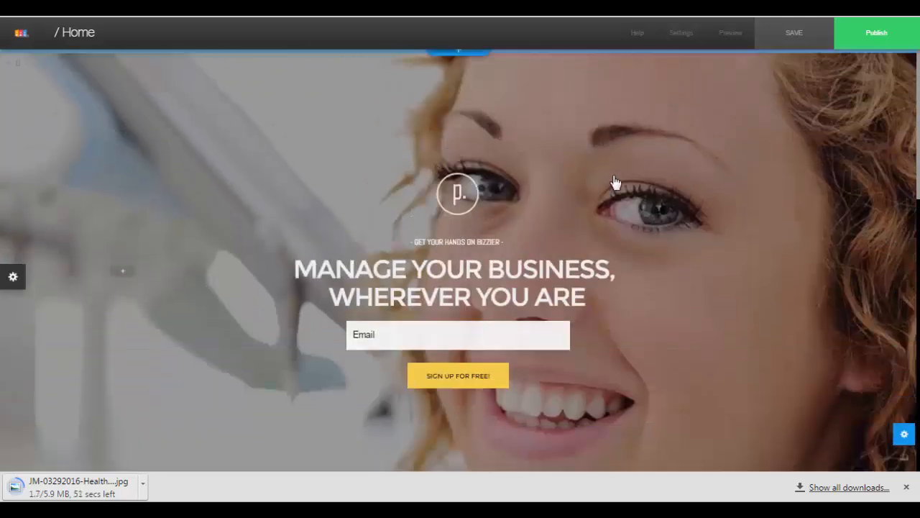
# Switch the header background image back to the fixed effect and check it while scrolling the page
pyautogui.click(227, 181)
pyautogui.moveTo(230, 206)
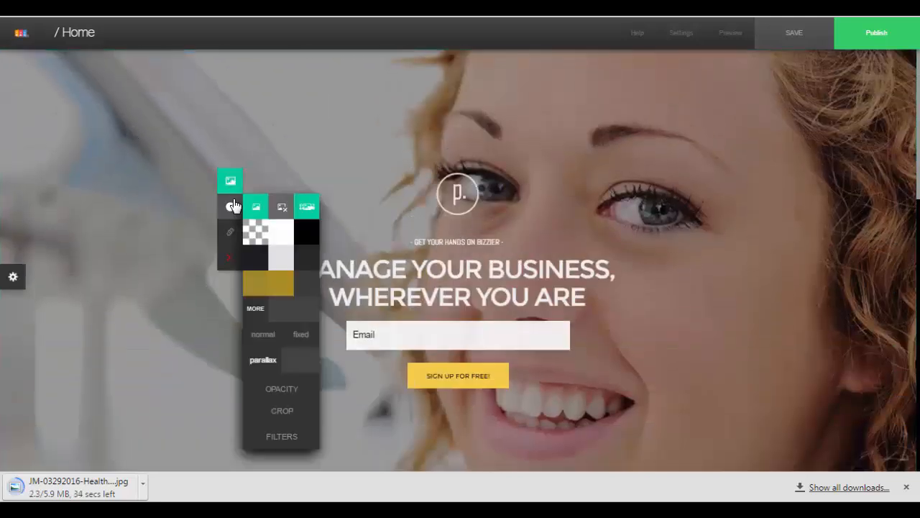
pyautogui.click(299, 335)
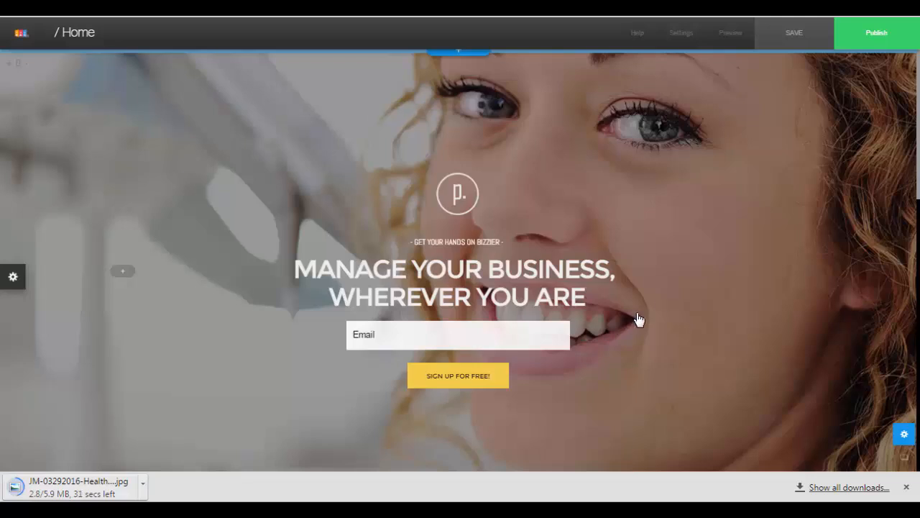
pyautogui.scroll(-2, 663, 286)
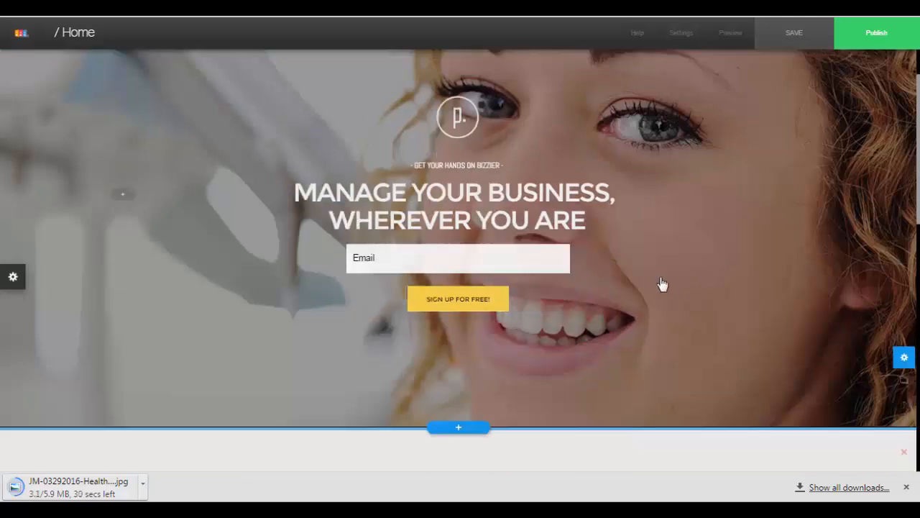
pyautogui.scroll(2, 663, 286)
pyautogui.scroll(-2, 762, 288)
# Try the header layouts with the text left of, right of and above the image, and check the result while scrolling
pyautogui.click(903, 363)
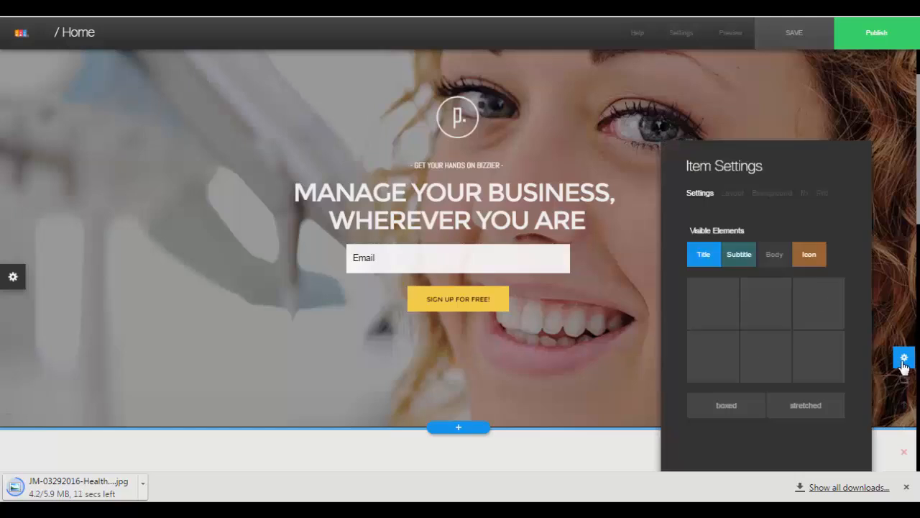
pyautogui.click(734, 196)
pyautogui.moveTo(752, 174); pyautogui.dragTo(747, 89)
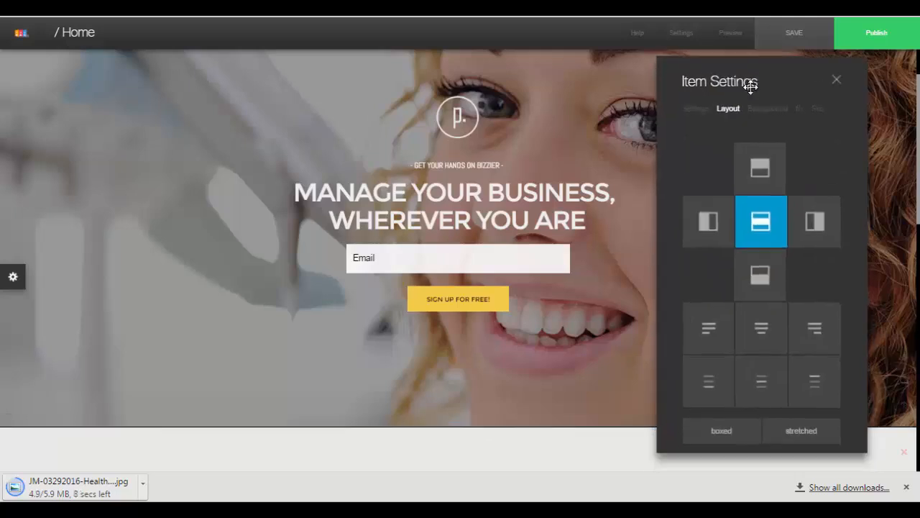
pyautogui.click(701, 230)
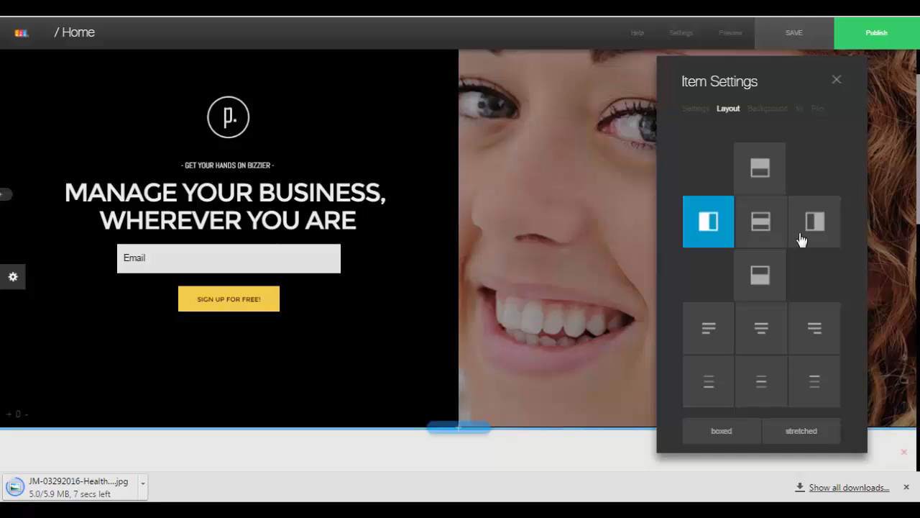
pyautogui.click(816, 229)
pyautogui.click(768, 169)
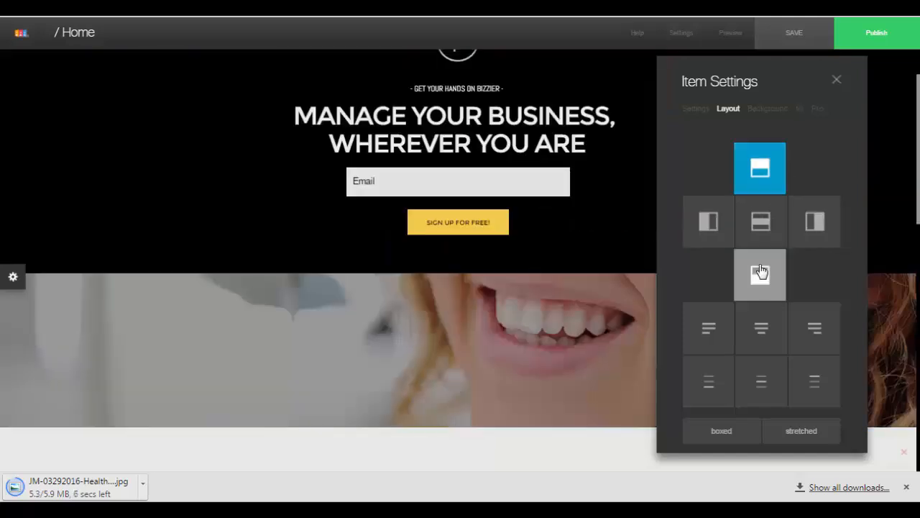
pyautogui.scroll(-4, 514, 290)
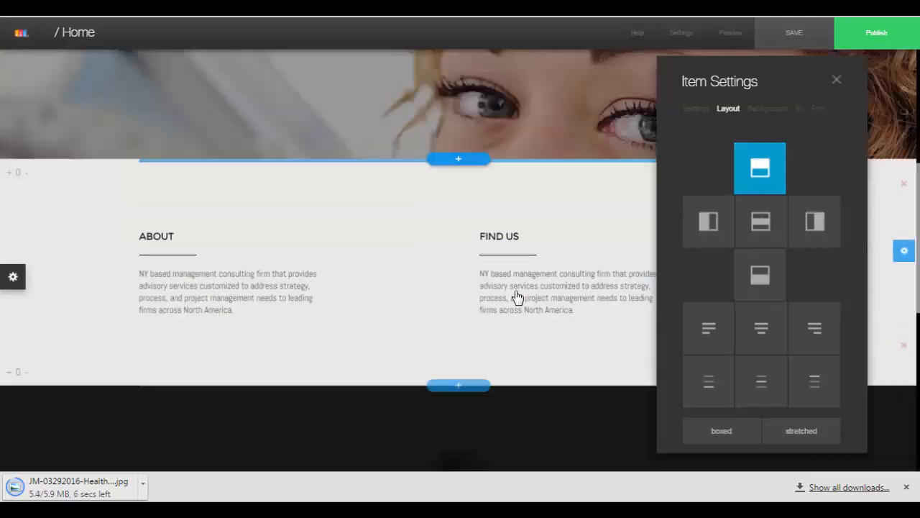
pyautogui.scroll(3, 517, 297)
pyautogui.scroll(2, 517, 292)
pyautogui.scroll(-8, 516, 291)
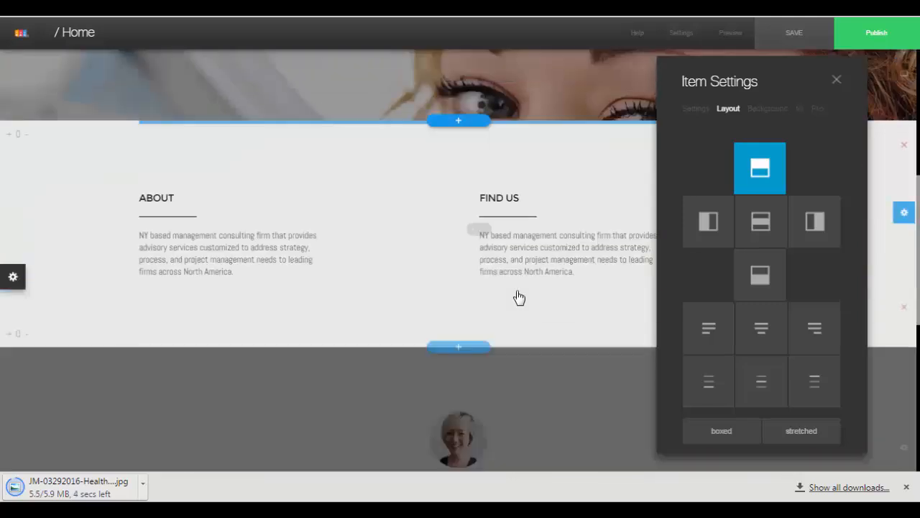
pyautogui.scroll(10, 519, 295)
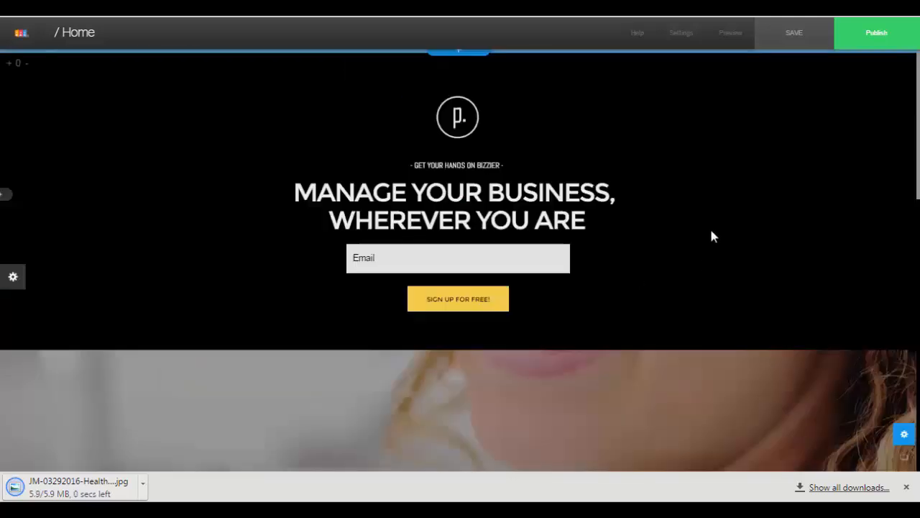
# Restore the header layout with the text over the full background image and align its content to the left
pyautogui.click(905, 436)
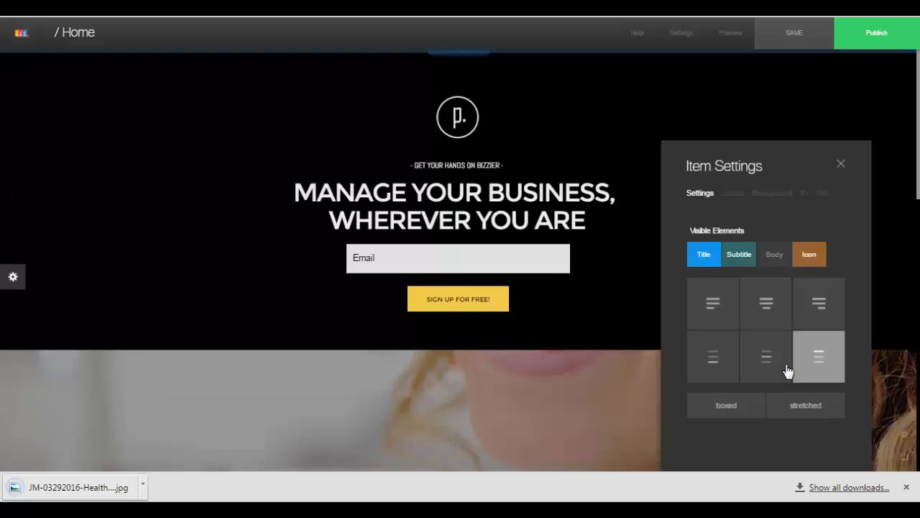
pyautogui.click(733, 194)
pyautogui.click(765, 306)
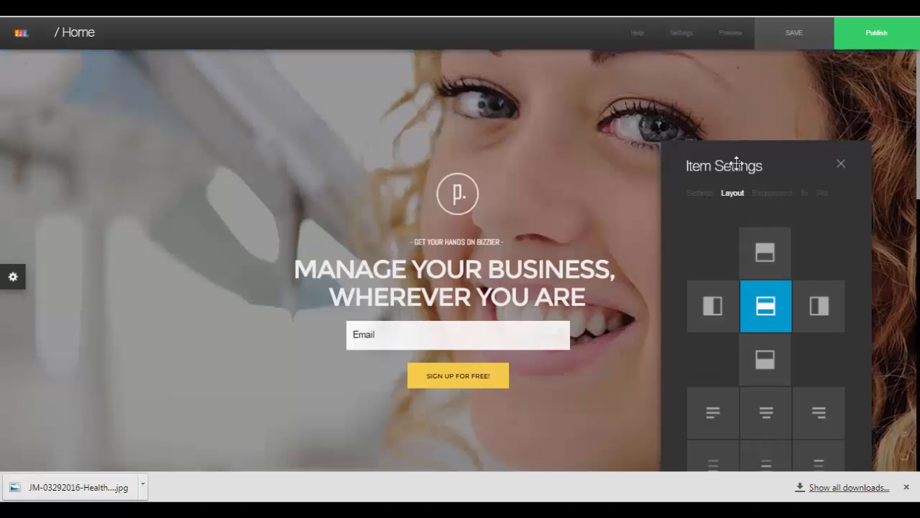
pyautogui.moveTo(736, 162); pyautogui.dragTo(739, 89)
pyautogui.click(723, 357)
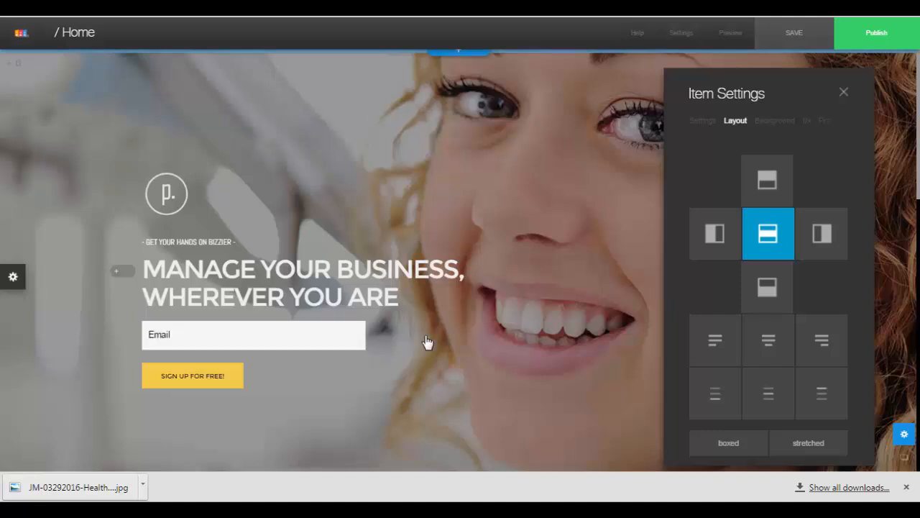
# Hide the header's icon and subtitle, and add a Name input field above the Email field
pyautogui.click(705, 123)
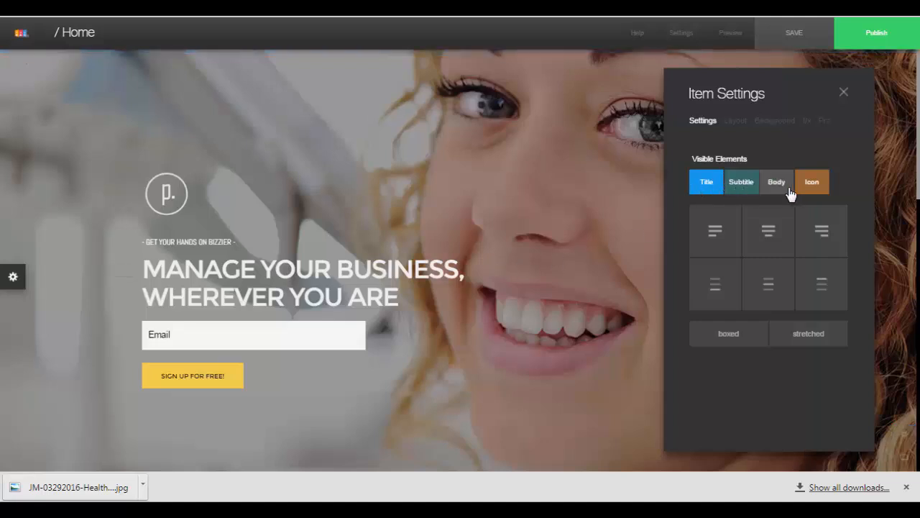
pyautogui.click(813, 189)
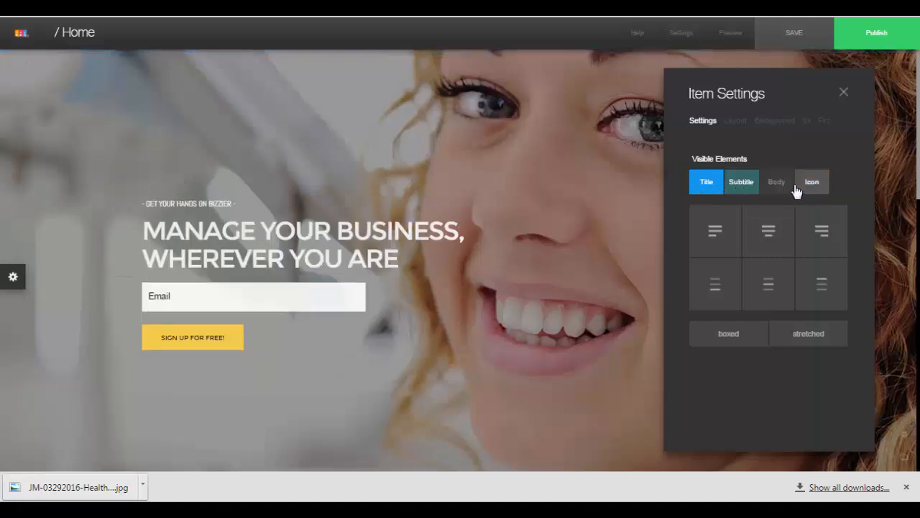
pyautogui.click(743, 188)
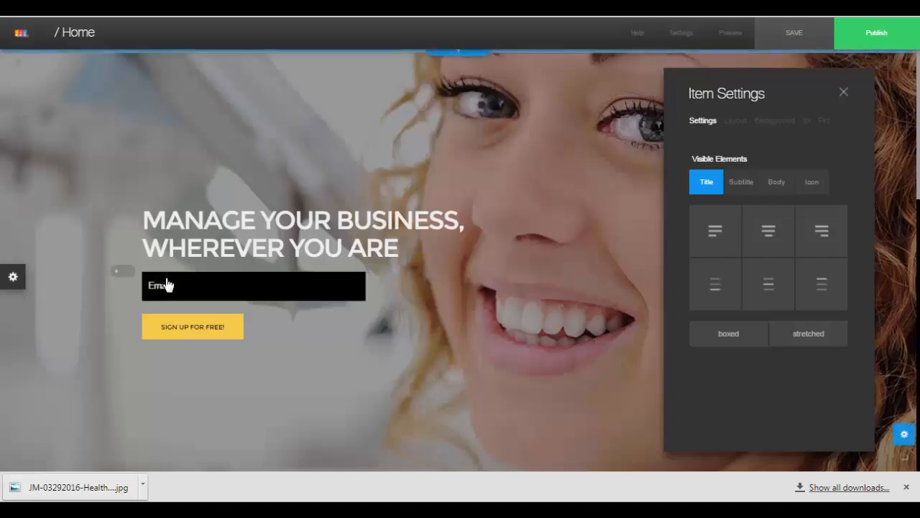
pyautogui.click(844, 93)
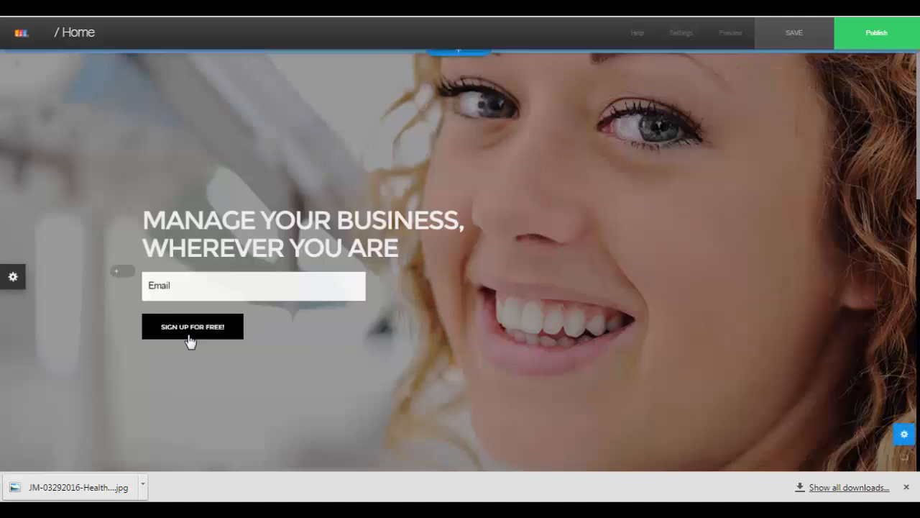
pyautogui.click(117, 273)
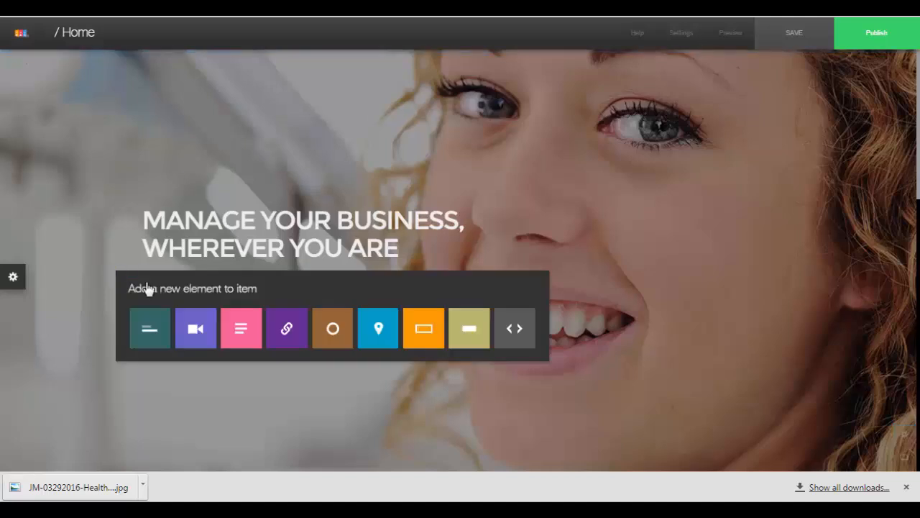
pyautogui.click(424, 335)
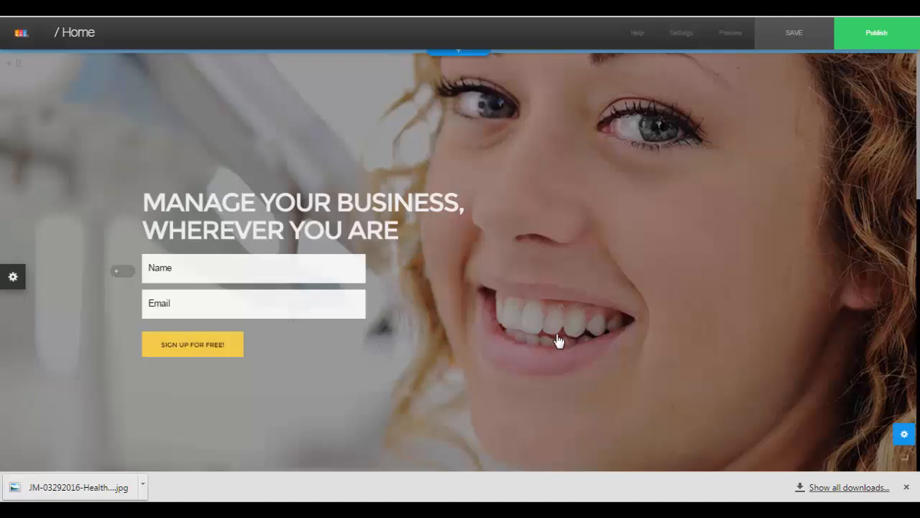
# Replace the header title text with "THE SMILE YOU DESERVE"
pyautogui.click(300, 217)
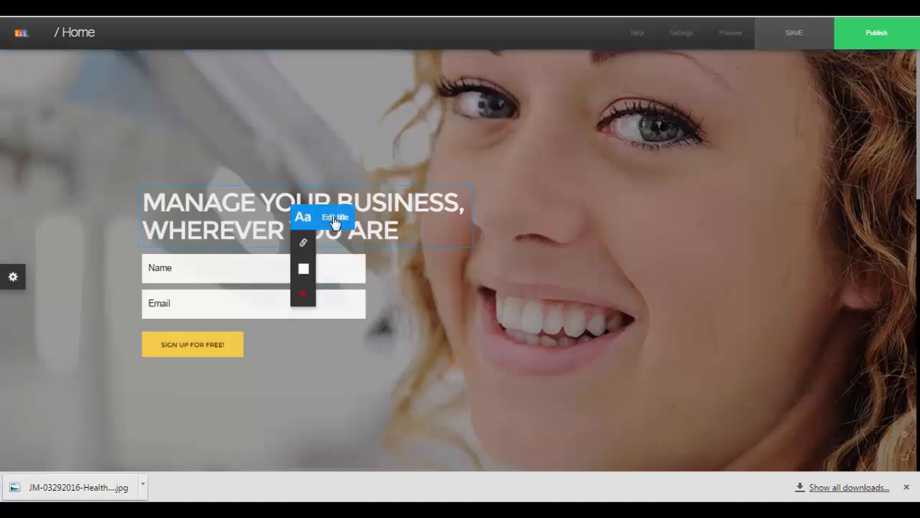
pyautogui.click(302, 217)
pyautogui.press('BackSpace')
pyautogui.press('BackSpace')
pyautogui.press('BackSpace')
pyautogui.press('BackSpace')
pyautogui.press('BackSpace')
pyautogui.press('BackSpace')
pyautogui.press('BackSpace')
pyautogui.press('BackSpace')
pyautogui.press('BackSpace')
pyautogui.press('BackSpace')
pyautogui.press('BackSpace')
pyautogui.press('BackSpace')
pyautogui.press('BackSpace')
pyautogui.press('BackSpace')
pyautogui.press('BackSpace')
pyautogui.press('BackSpace')
pyautogui.press('BackSpace')
pyautogui.press('BackSpace')
pyautogui.press('BackSpace')
pyautogui.press('BackSpace')
pyautogui.press('BackSpace')
pyautogui.press('BackSpace')
pyautogui.press('BackSpace')
pyautogui.press('BackSpace')
pyautogui.press('BackSpace')
pyautogui.press('BackSpace')
pyautogui.press('BackSpace')
pyautogui.press('BackSpace')
pyautogui.press('BackSpace')
pyautogui.press('BackSpace')
pyautogui.press('BackSpace')
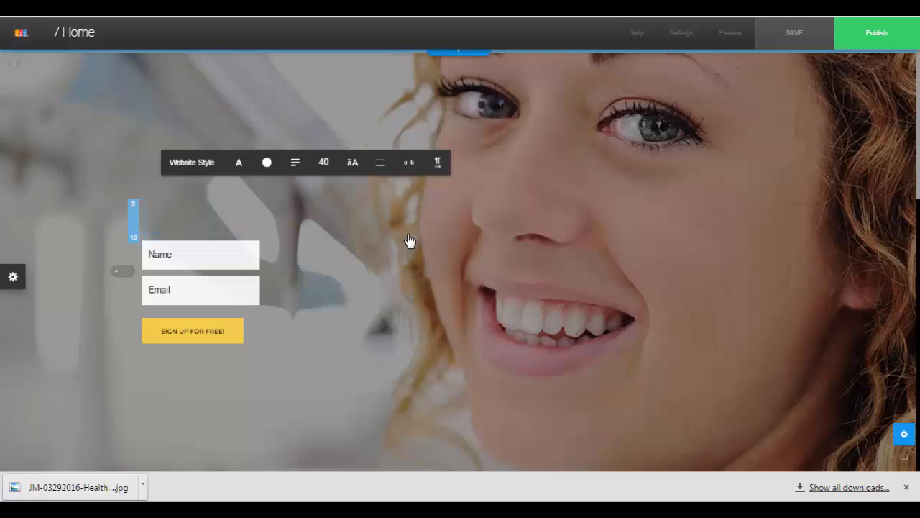
pyautogui.write('GET THE SM')
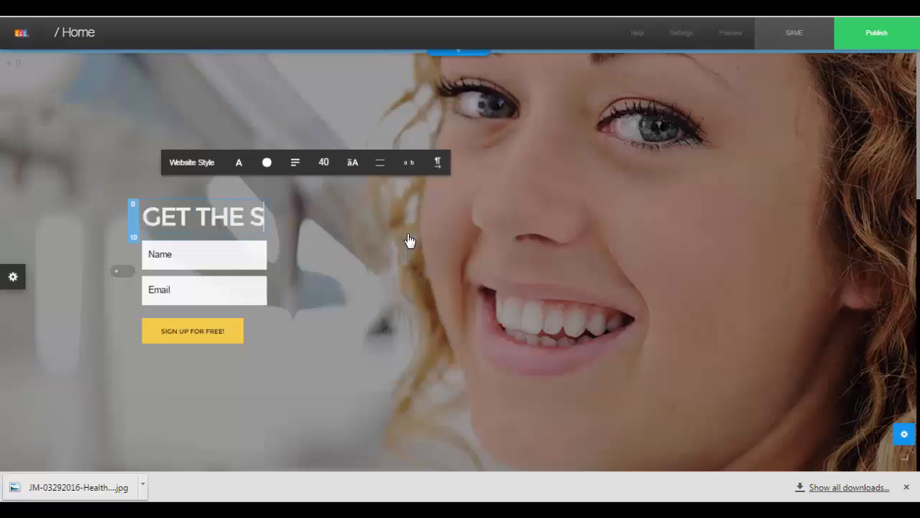
pyautogui.press('BackSpace')
pyautogui.press('BackSpace')
pyautogui.press('BackSpace')
pyautogui.press('BackSpace')
pyautogui.press('BackSpace')
pyautogui.press('BackSpace')
pyautogui.press('BackSpace')
pyautogui.press('BackSpace')
pyautogui.press('BackSpace')
pyautogui.press('BackSpace')
pyautogui.write('TH')
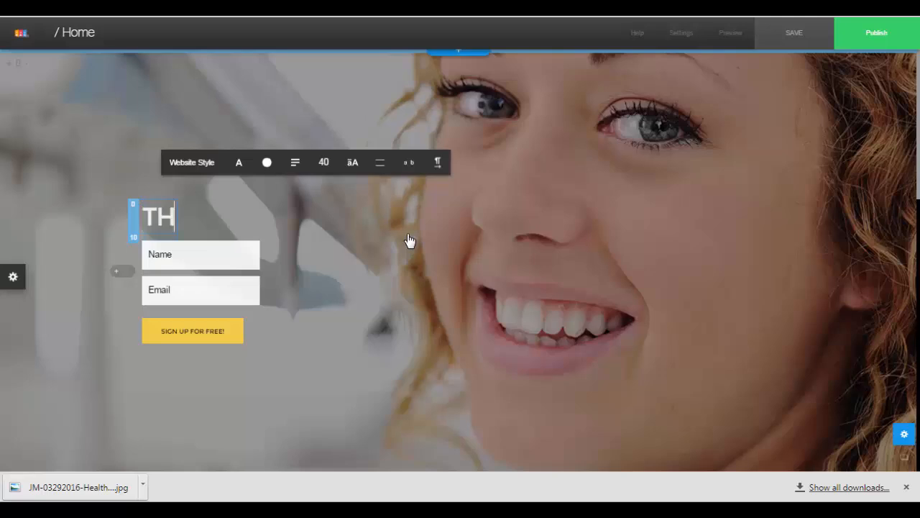
pyautogui.write('E SMILE')
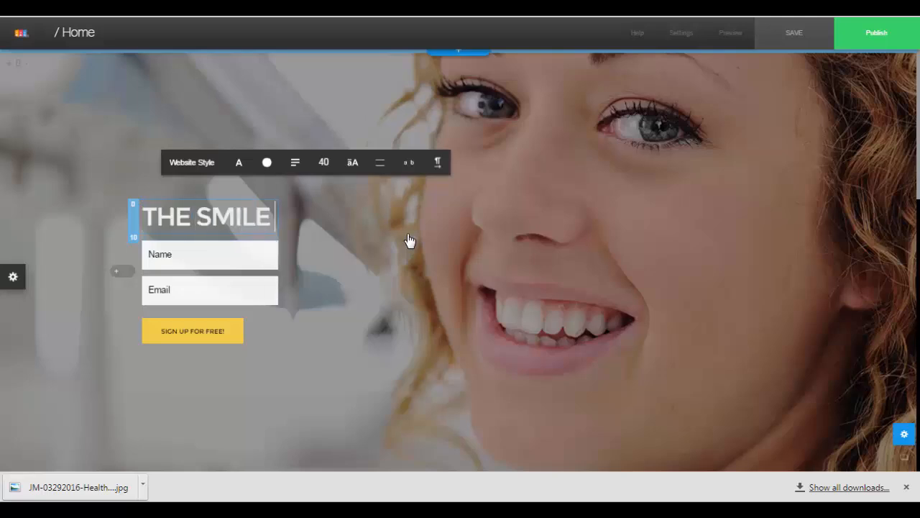
pyautogui.write(' YOU DESERVE')
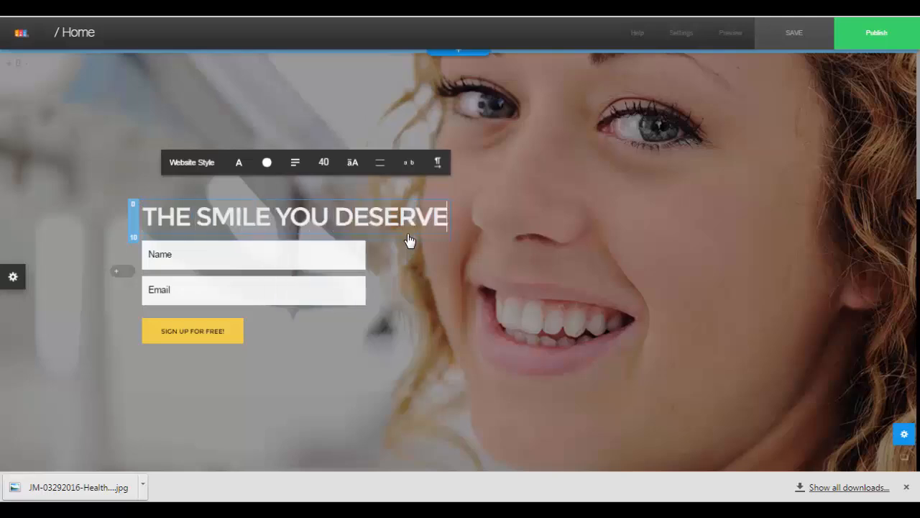
# Add a subtitle element to the header and move it below the title
pyautogui.click(118, 271)
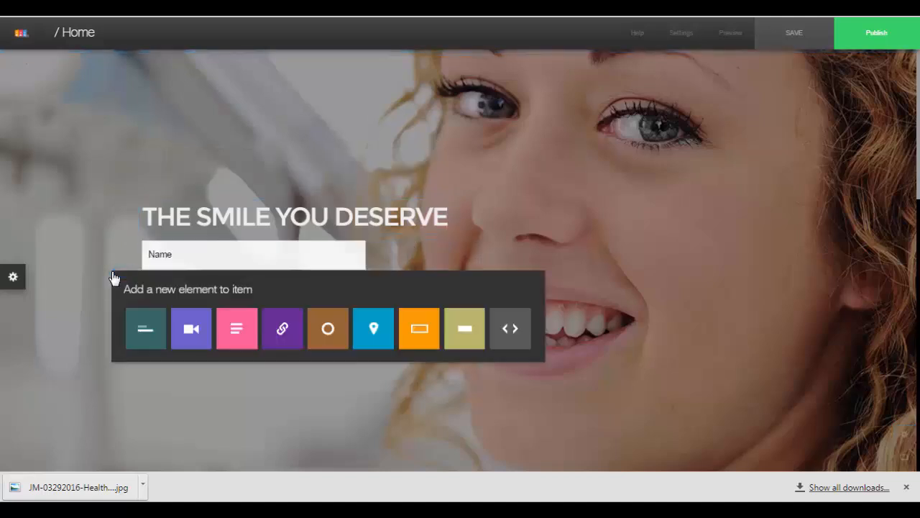
pyautogui.click(147, 331)
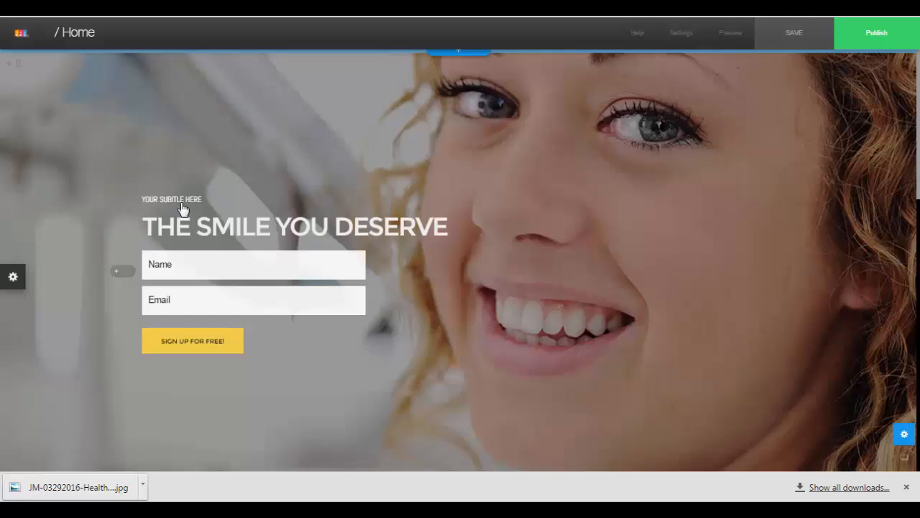
pyautogui.click(179, 204)
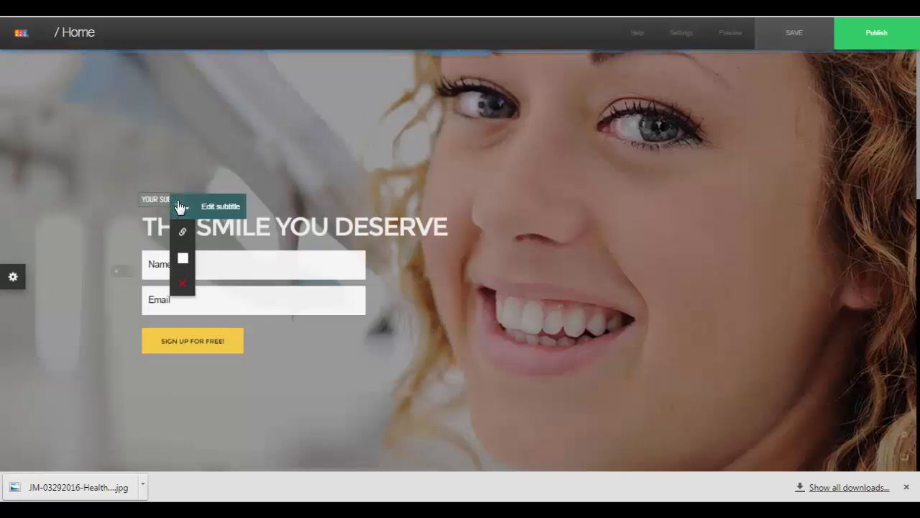
pyautogui.moveTo(182, 266)
pyautogui.click(295, 259)
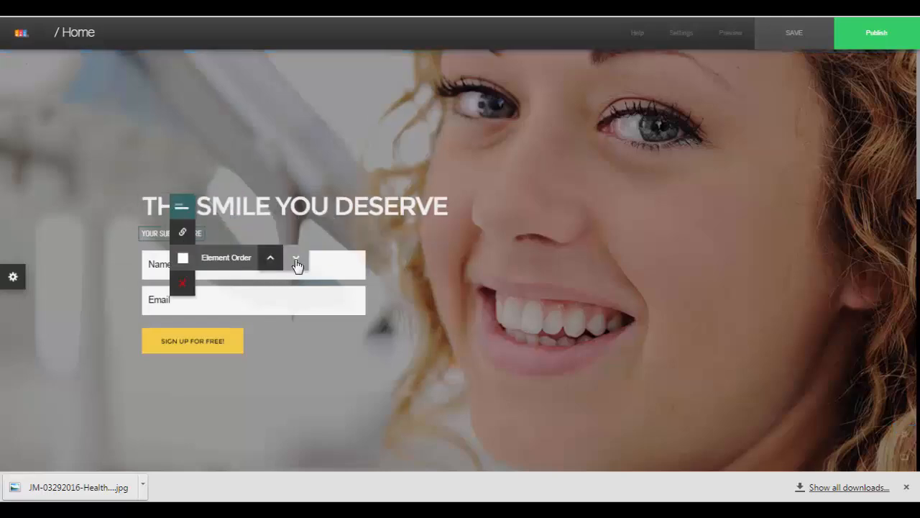
# Replace the placeholder subtitle with "CONTACT US NOW TO GET THE BEST RATES!"
pyautogui.click(202, 240)
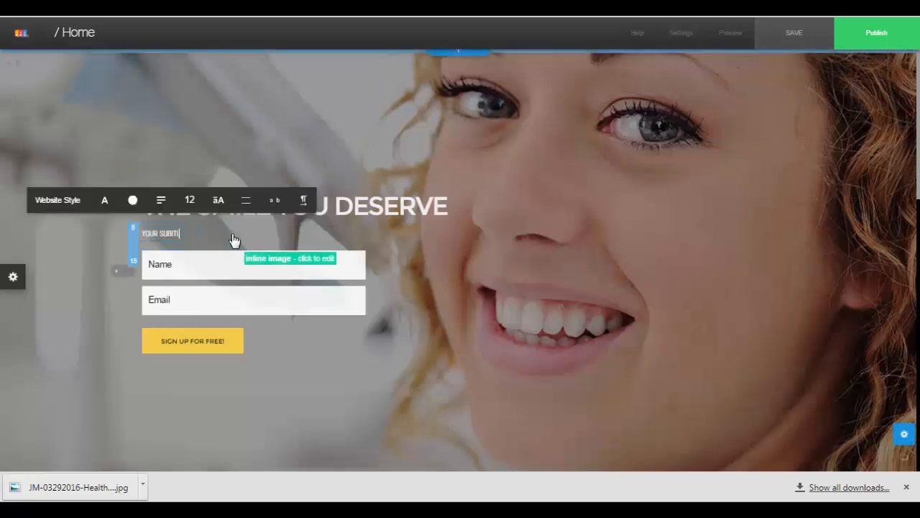
pyautogui.press('BackSpace')
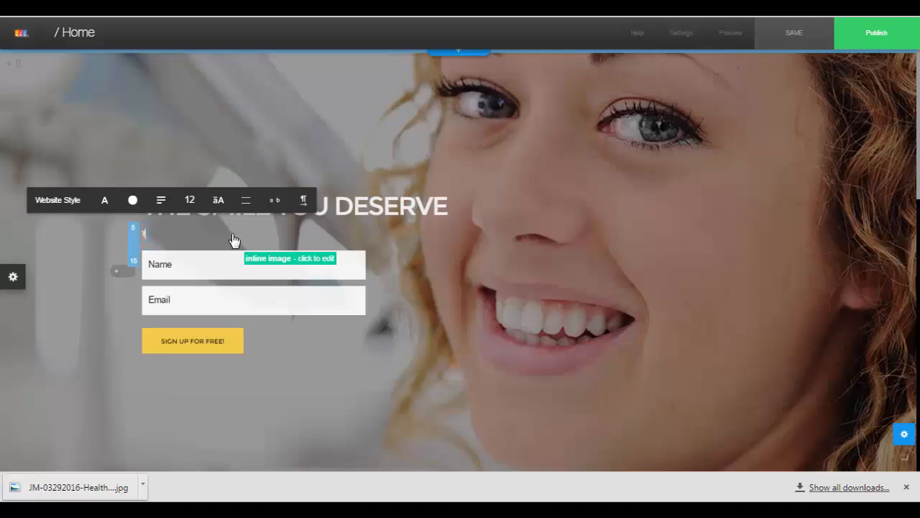
pyautogui.write('CONTACT US NOW TO GET THE BEST')
pyautogui.write('RATES')
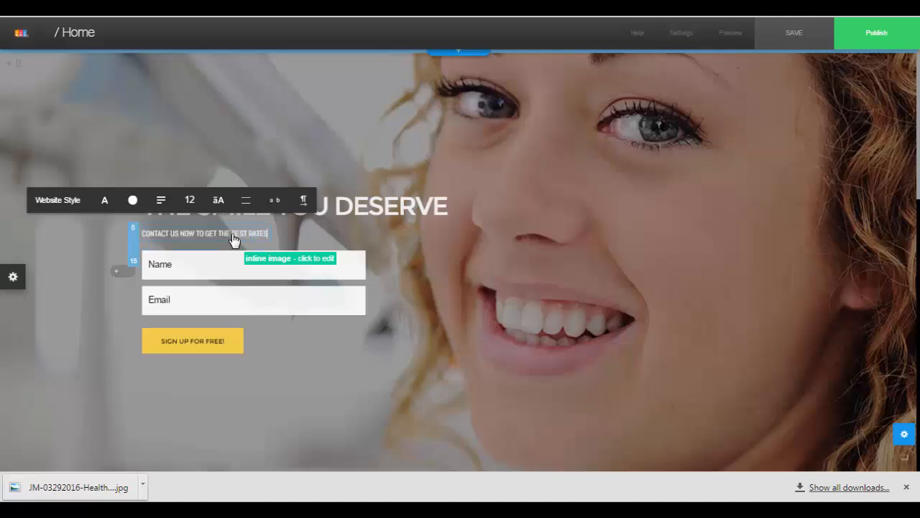
pyautogui.write('!')
pyautogui.click(245, 267)
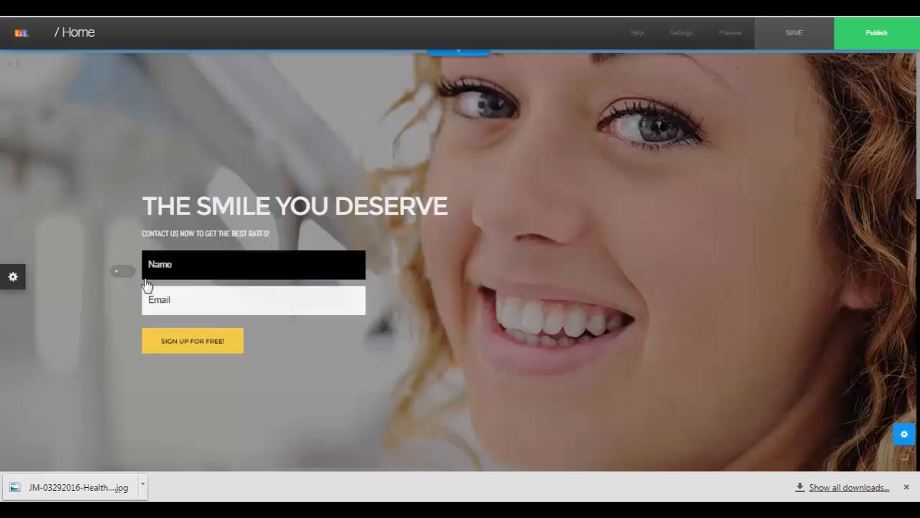
pyautogui.click(357, 276)
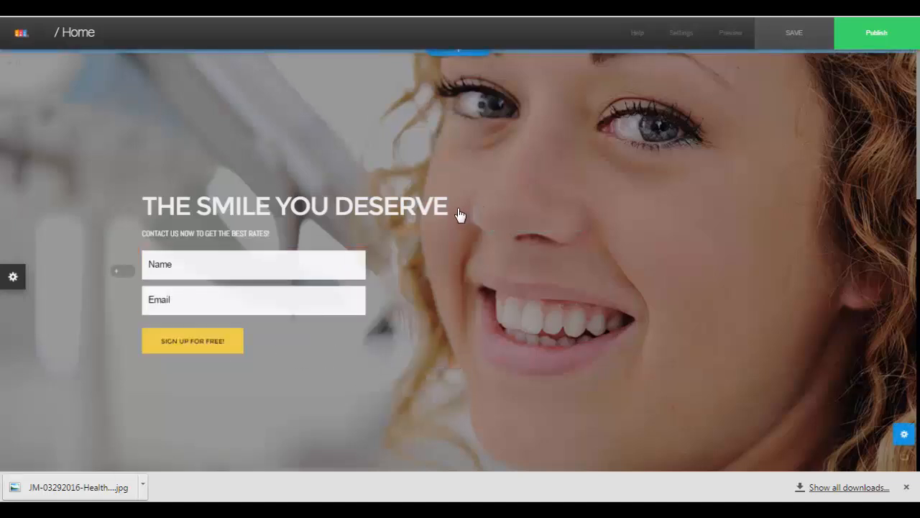
pyautogui.scroll(-4, 460, 216)
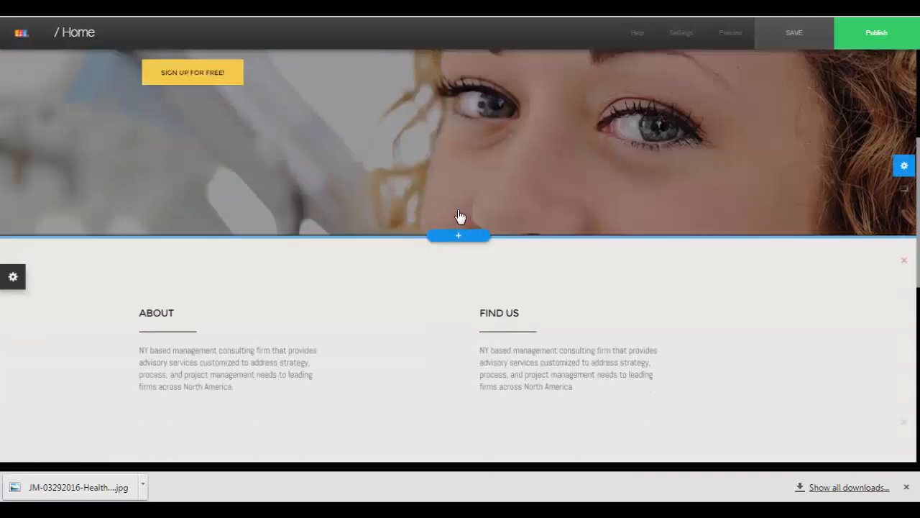
# Add another slide to the testimonial slideshow below the About and Find Us section
pyautogui.scroll(-2, 460, 216)
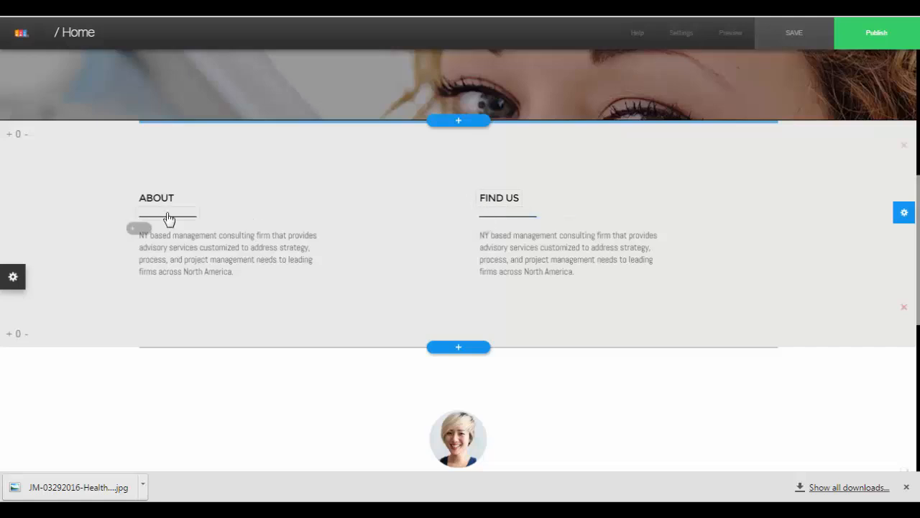
pyautogui.scroll(-2, 278, 248)
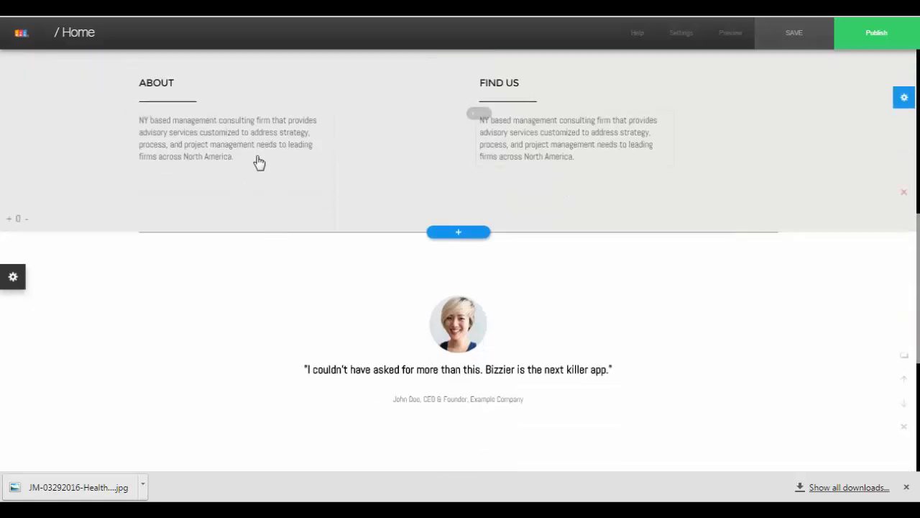
pyautogui.scroll(1, 503, 159)
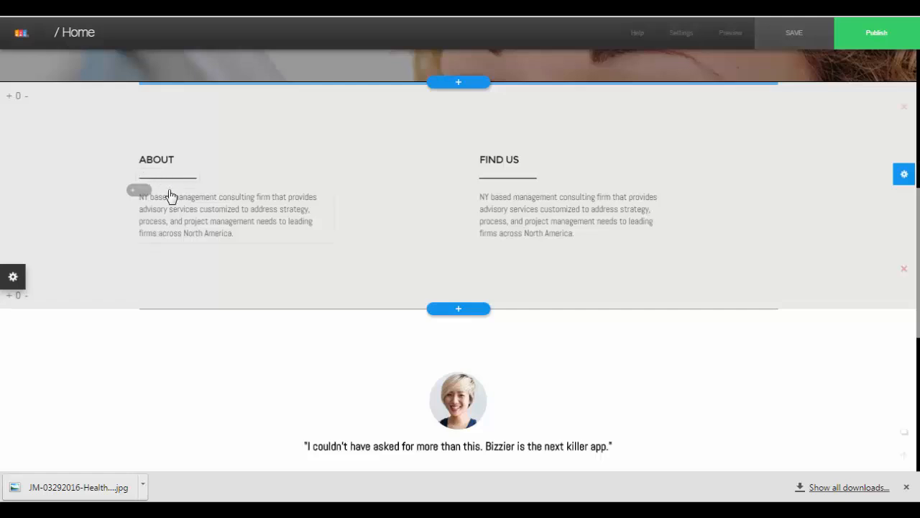
pyautogui.scroll(-4, 381, 240)
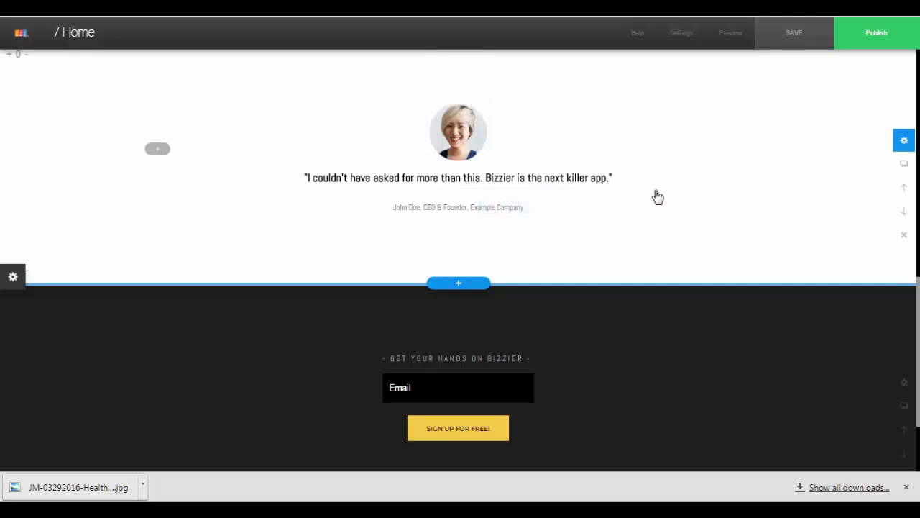
pyautogui.click(903, 142)
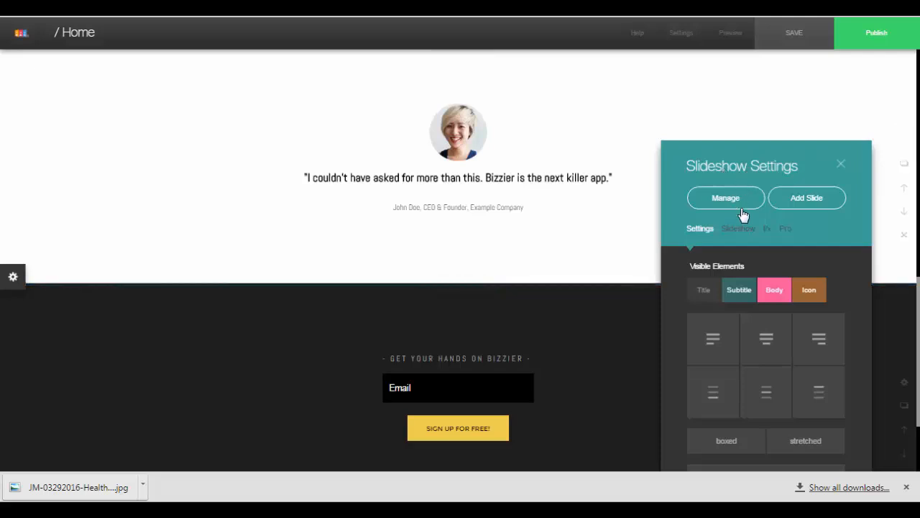
pyautogui.click(808, 205)
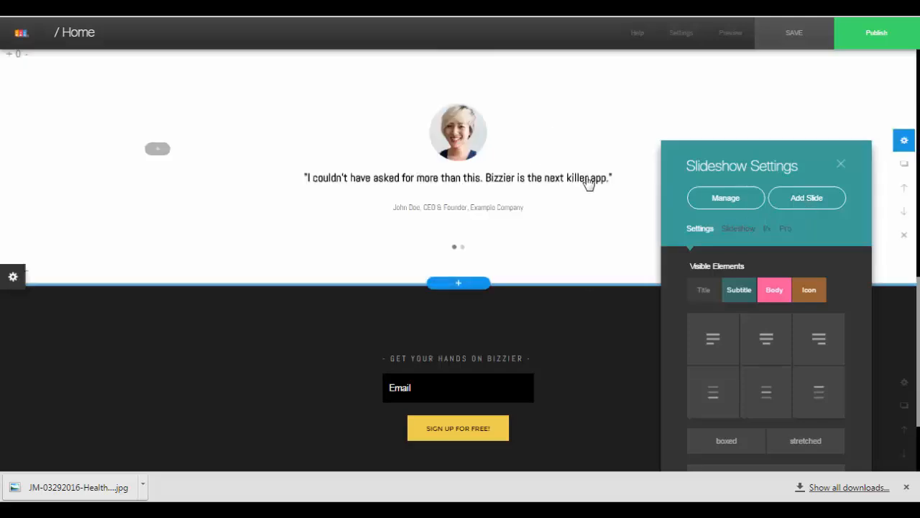
# Review both slides in the testimonials manager, then return to the page
pyautogui.click(727, 201)
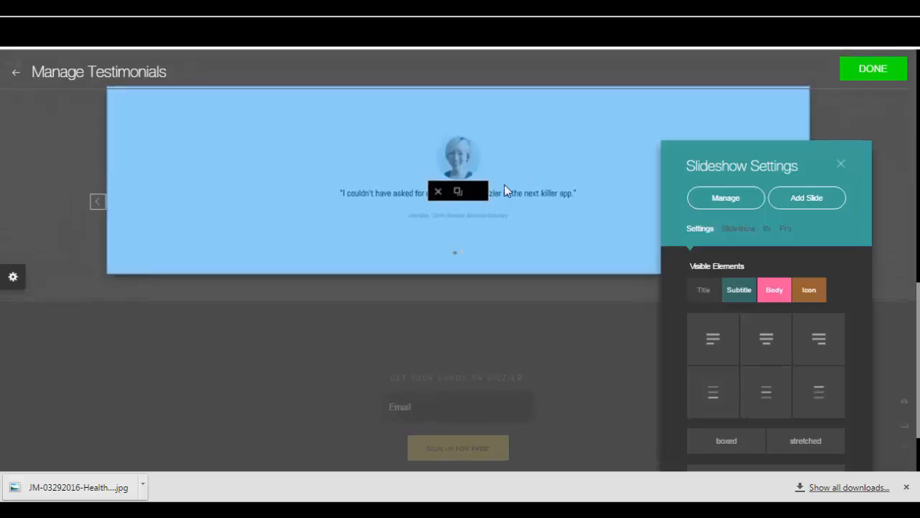
pyautogui.click(98, 206)
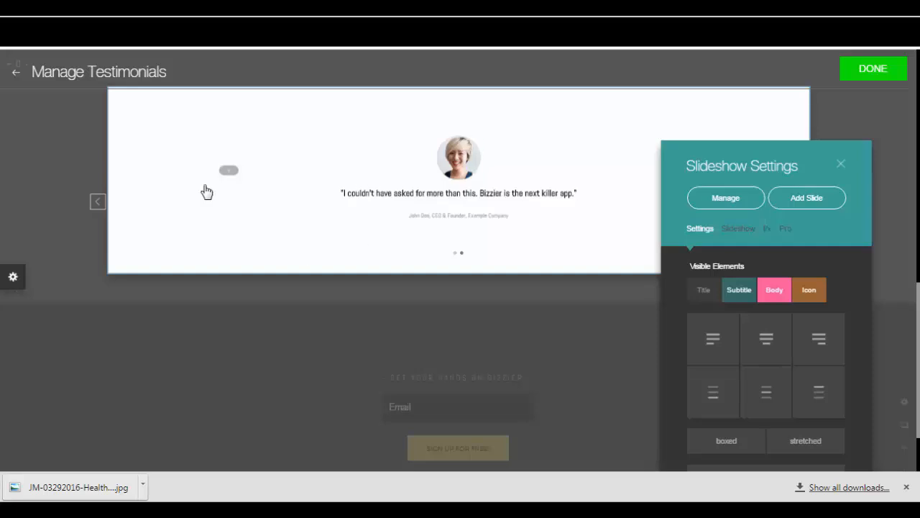
pyautogui.click(97, 202)
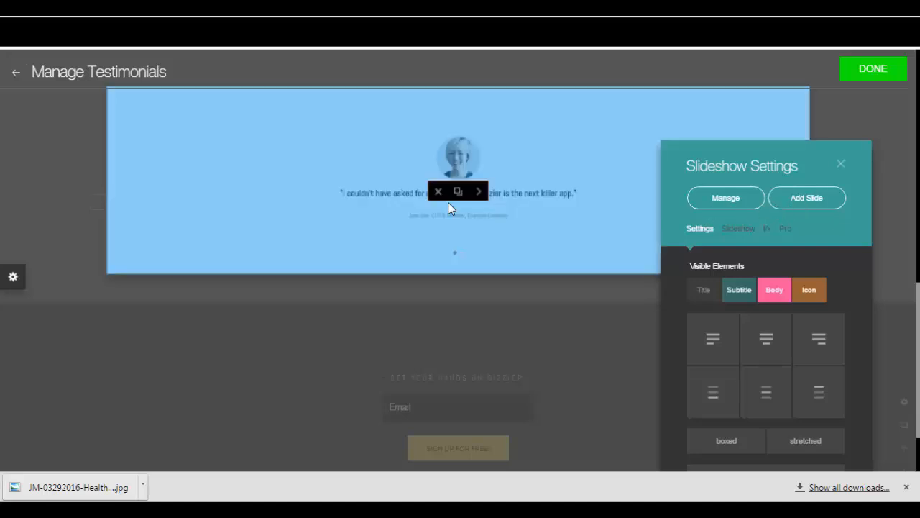
pyautogui.click(854, 78)
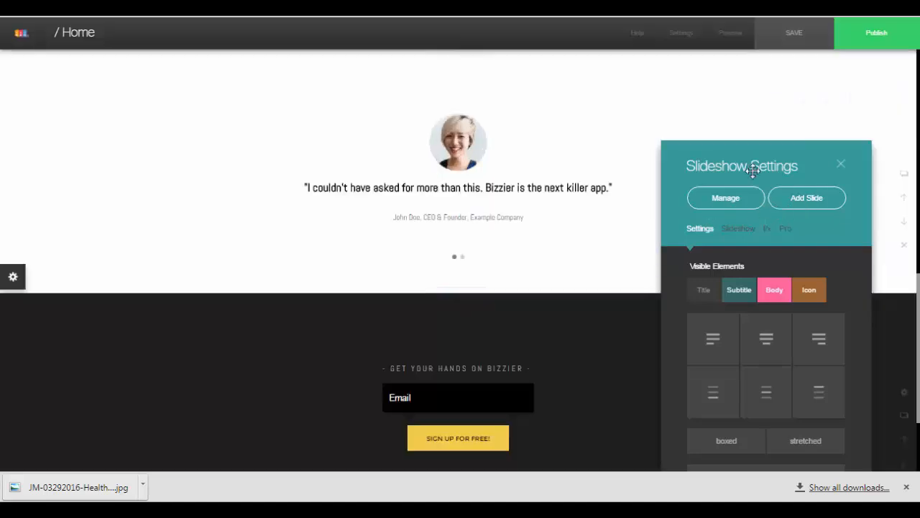
# Choose AUTOPLAY as the testimonial slideshow's slide mode and close its settings
pyautogui.moveTo(757, 164); pyautogui.dragTo(767, 88)
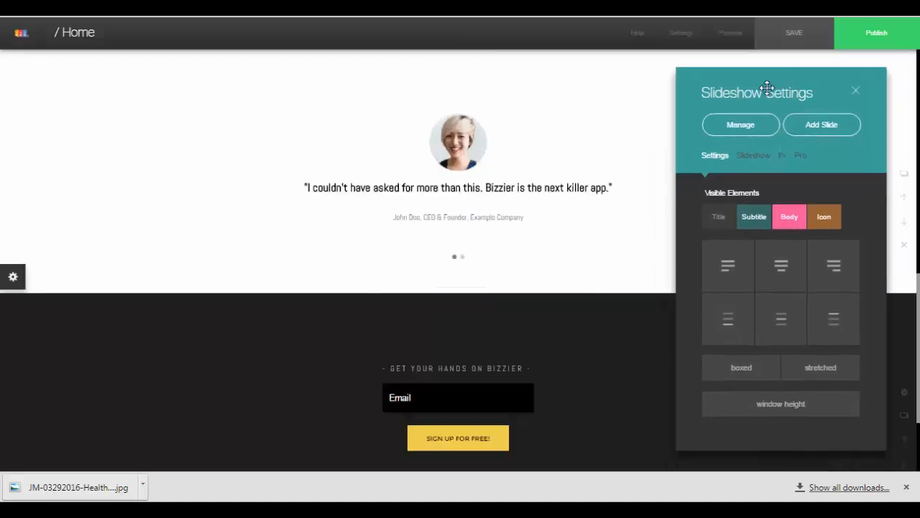
pyautogui.click(753, 145)
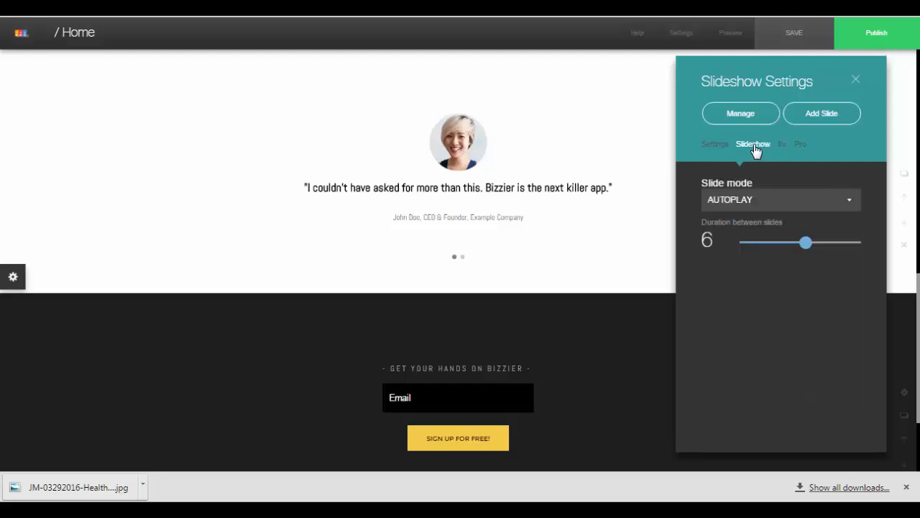
pyautogui.click(849, 203)
pyautogui.click(850, 199)
pyautogui.click(849, 203)
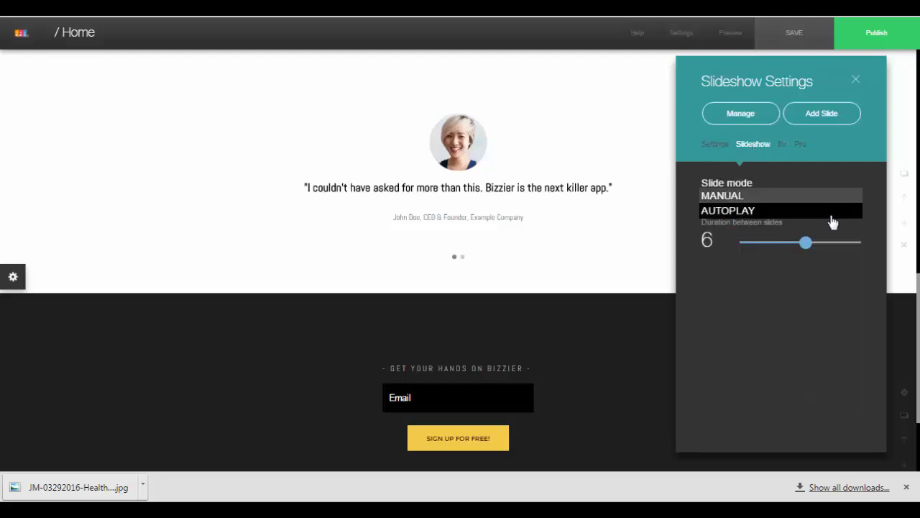
pyautogui.click(833, 216)
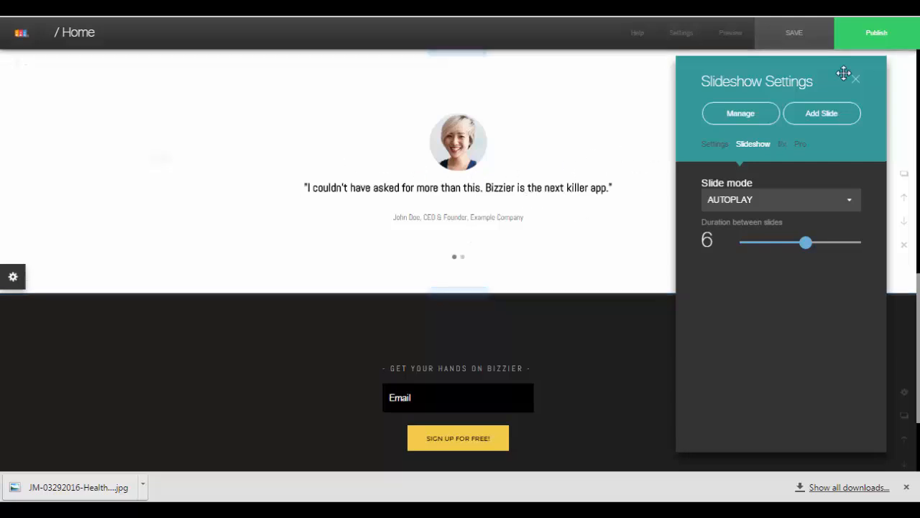
pyautogui.click(855, 79)
# Delete the dark "GET YOUR HANDS ON BIZZIER" email sign-up section below the testimonials
pyautogui.scroll(-2, 709, 288)
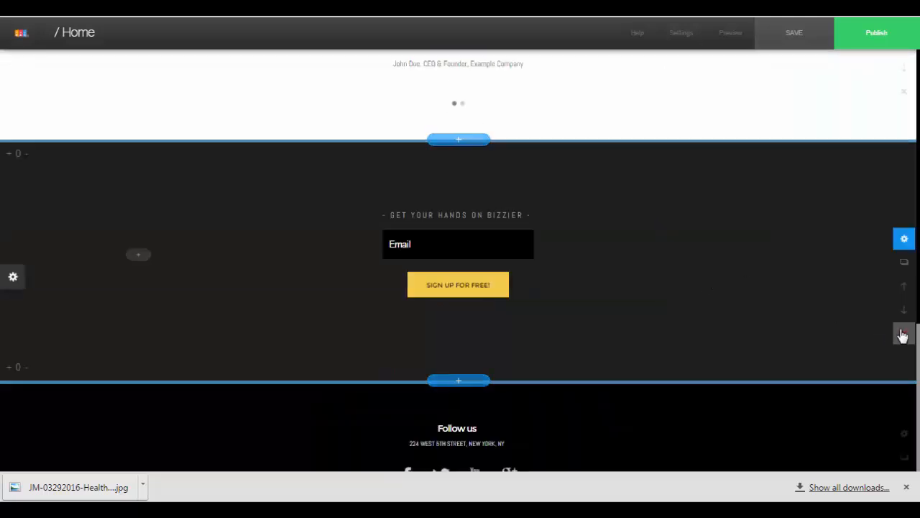
pyautogui.scroll(2, 561, 232)
pyautogui.scroll(-2, 562, 232)
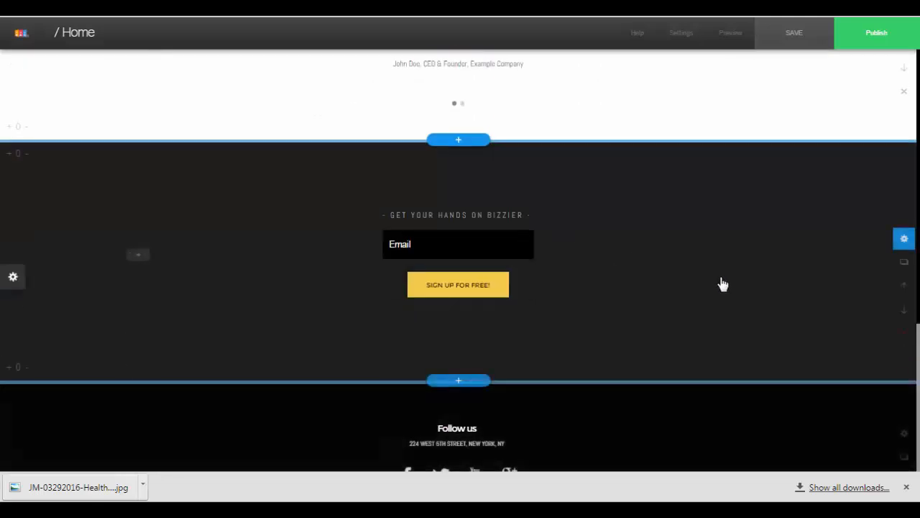
pyautogui.click(904, 335)
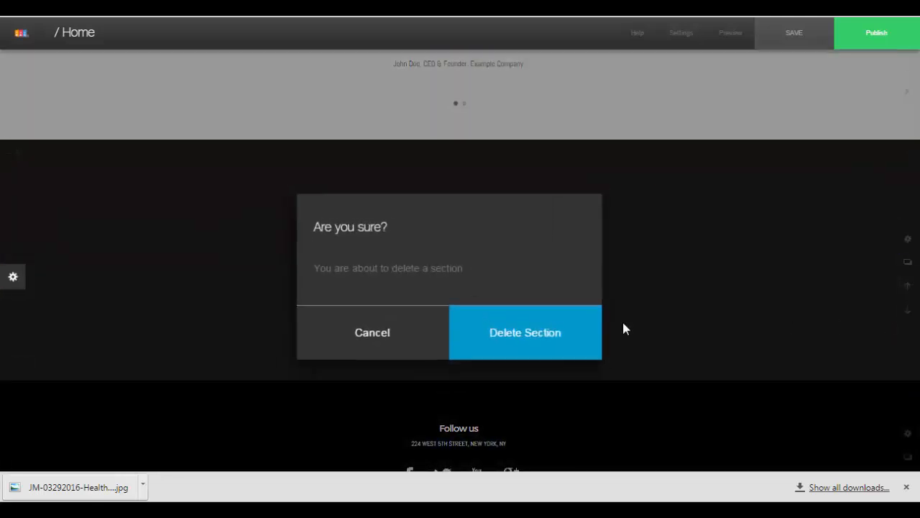
pyautogui.click(530, 335)
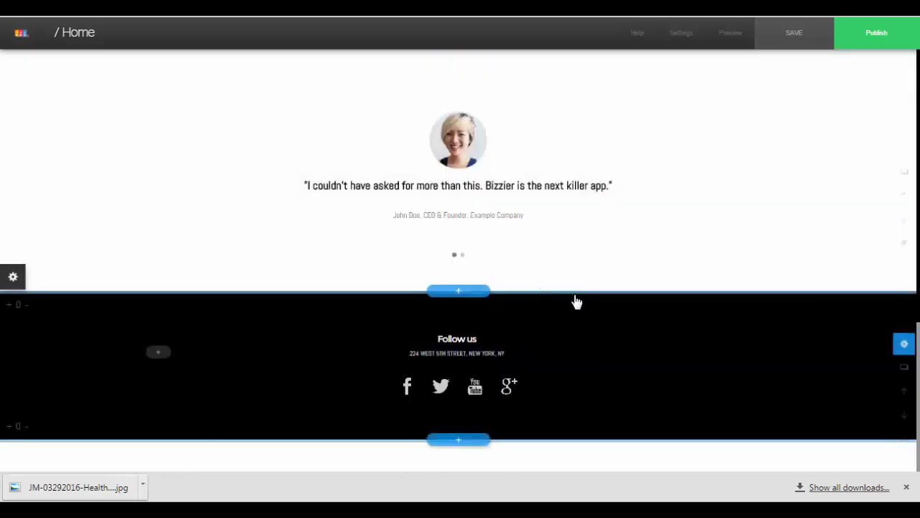
# Insert the full-width map section with the red contact card between the testimonials and the Follow us footer
pyautogui.click(467, 291)
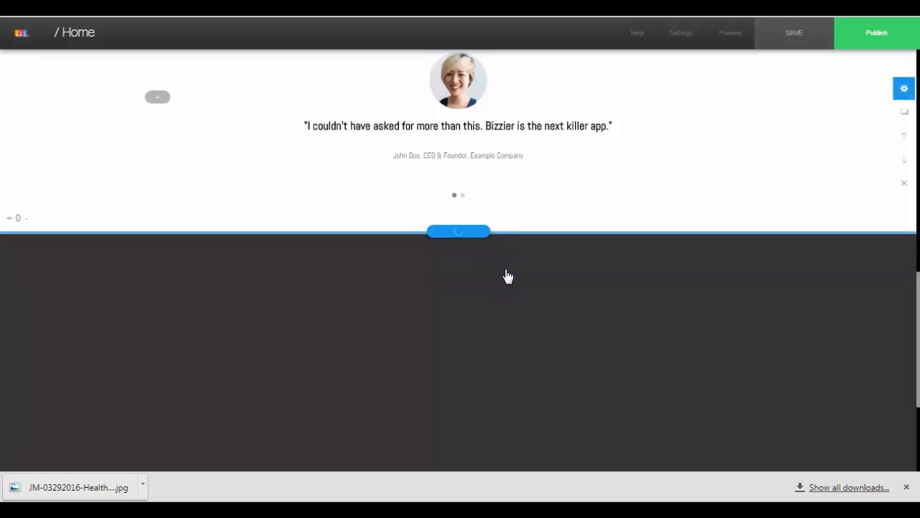
pyautogui.scroll(-2, 100, 295)
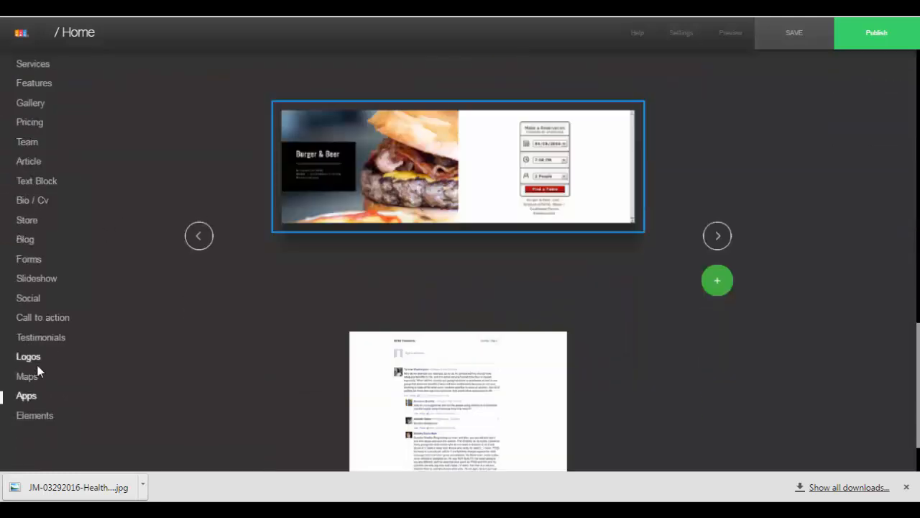
pyautogui.click(31, 377)
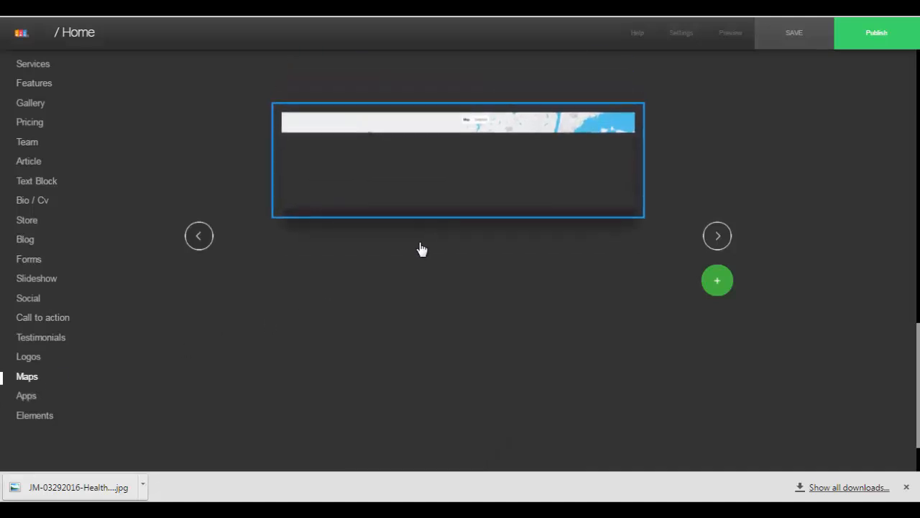
pyautogui.scroll(-2, 510, 238)
pyautogui.scroll(-1, 617, 207)
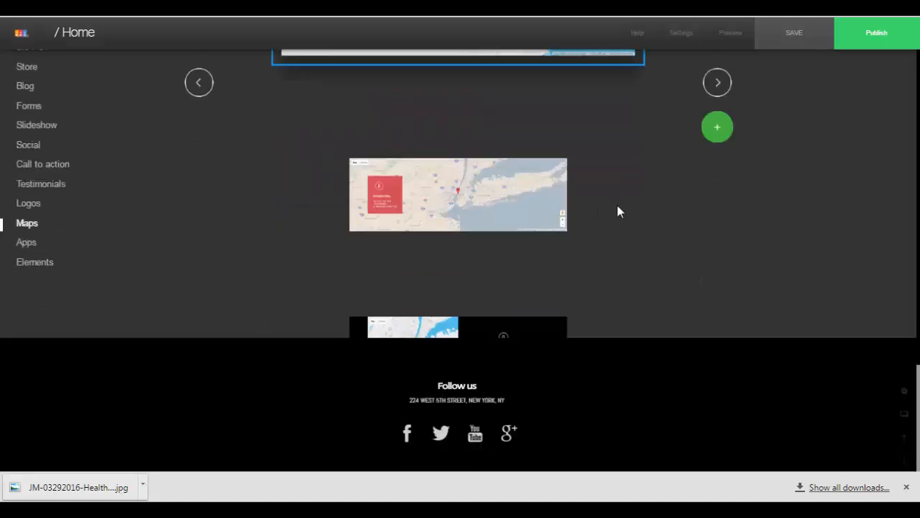
pyautogui.scroll(1, 617, 207)
pyautogui.click(717, 120)
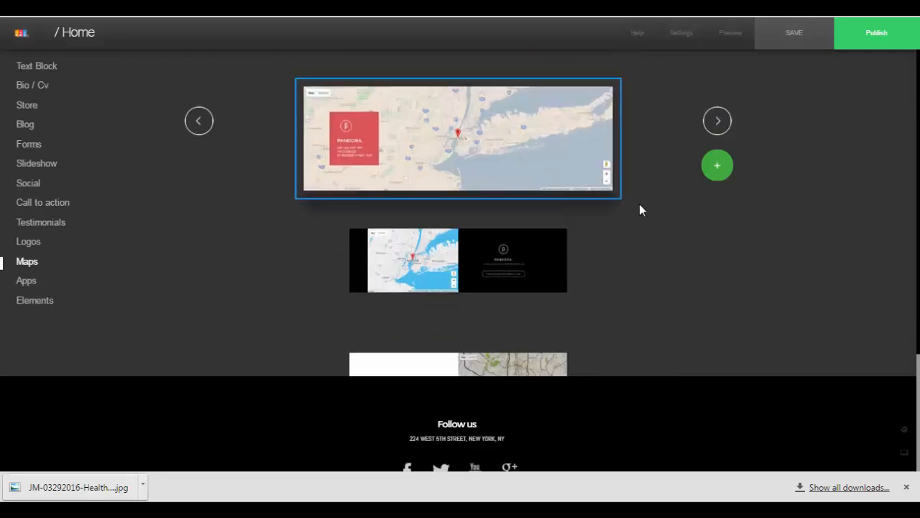
pyautogui.scroll(2, 639, 204)
pyautogui.click(516, 213)
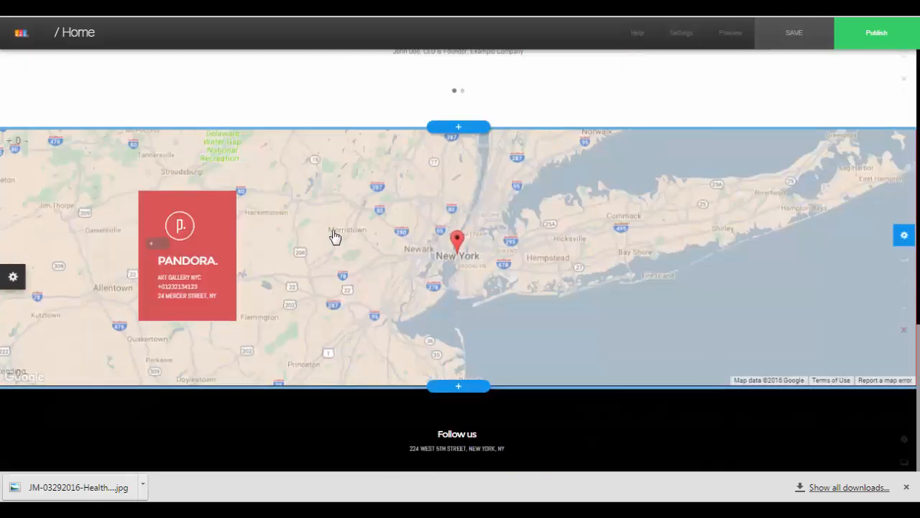
# Try the Midnight Commander style on the new map, and set the map style to Grayscale
pyautogui.click(334, 237)
pyautogui.click(372, 241)
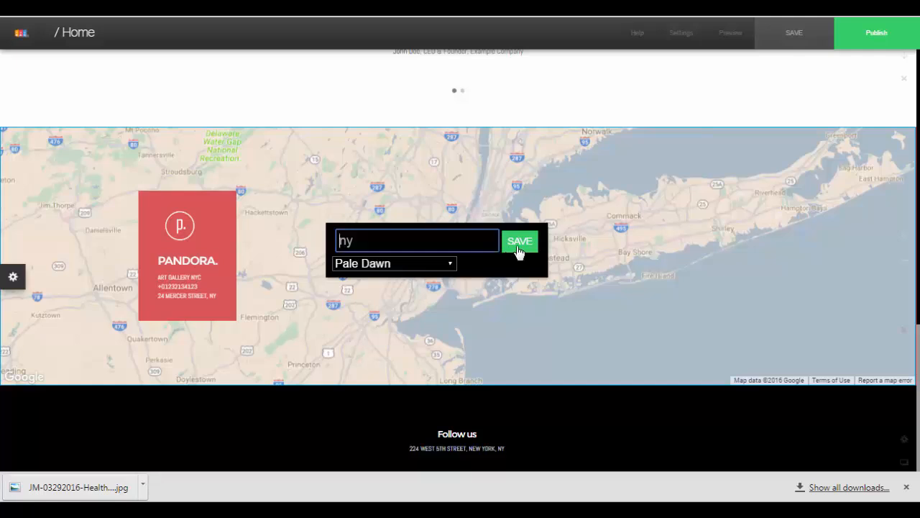
pyautogui.click(448, 264)
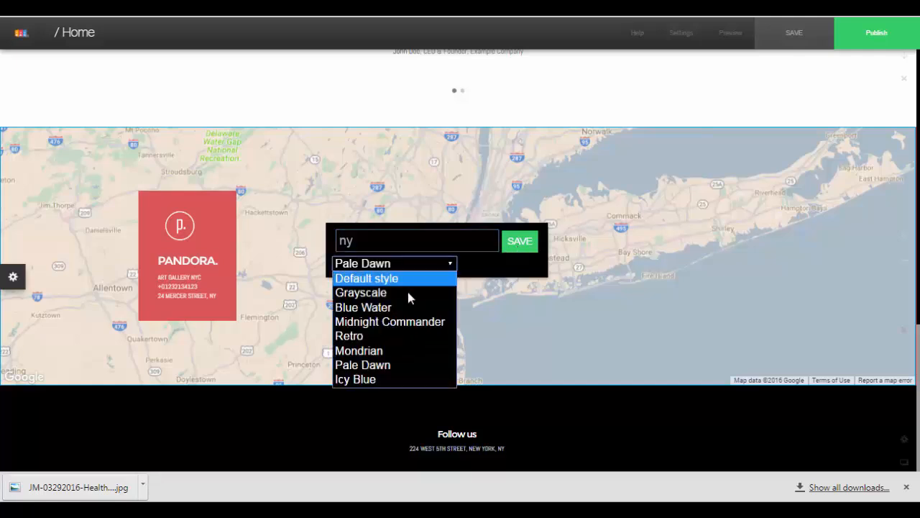
pyautogui.click(393, 322)
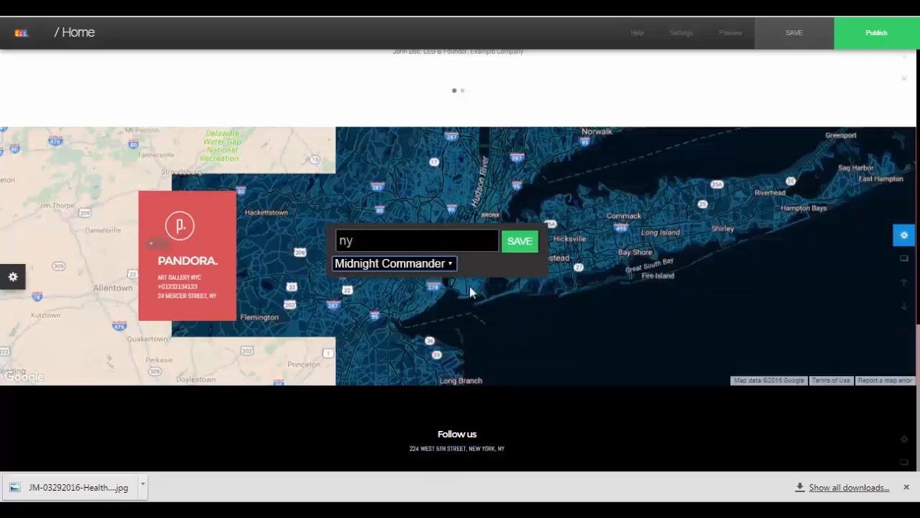
pyautogui.click(442, 266)
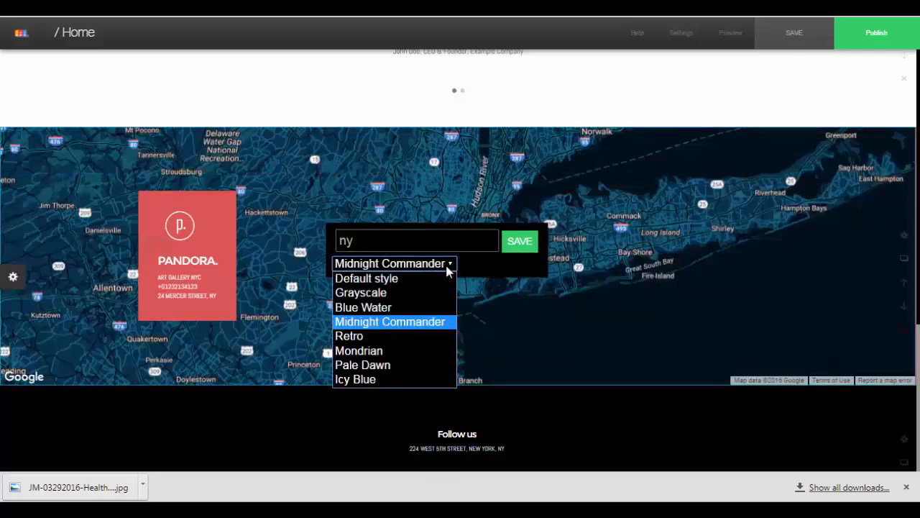
pyautogui.click(407, 293)
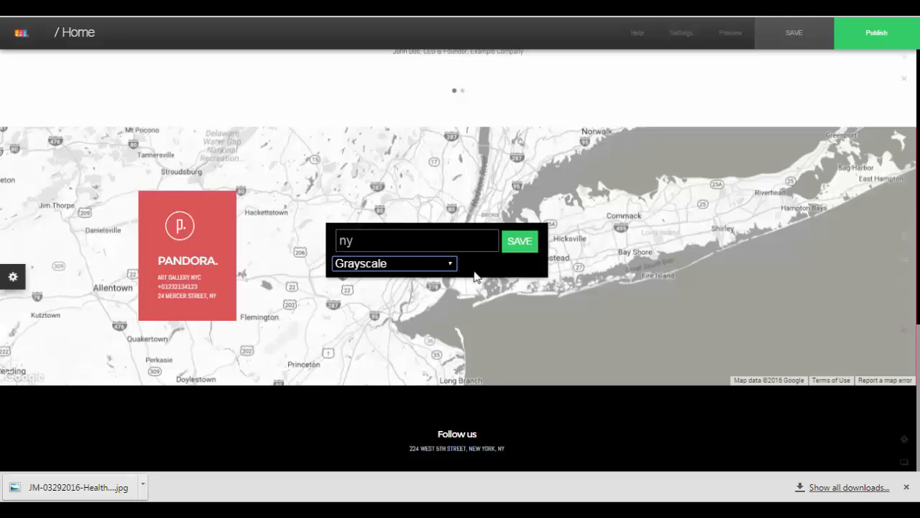
pyautogui.click(630, 287)
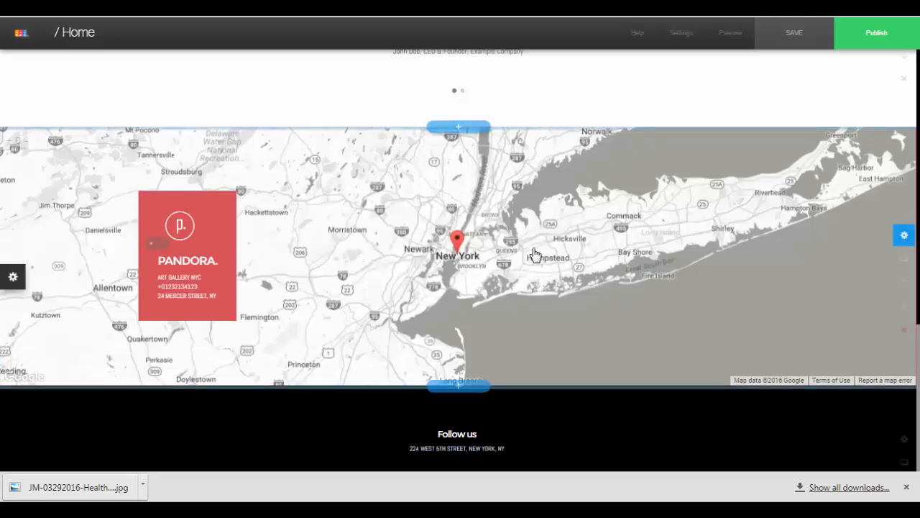
# Try several image filters on the map's background, and return it to the unfiltered look
pyautogui.click(358, 254)
pyautogui.click(359, 338)
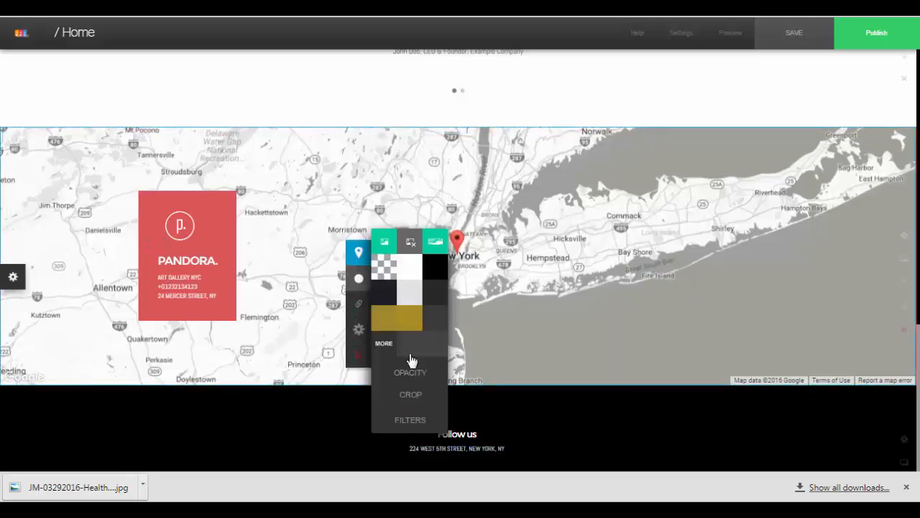
pyautogui.click(410, 424)
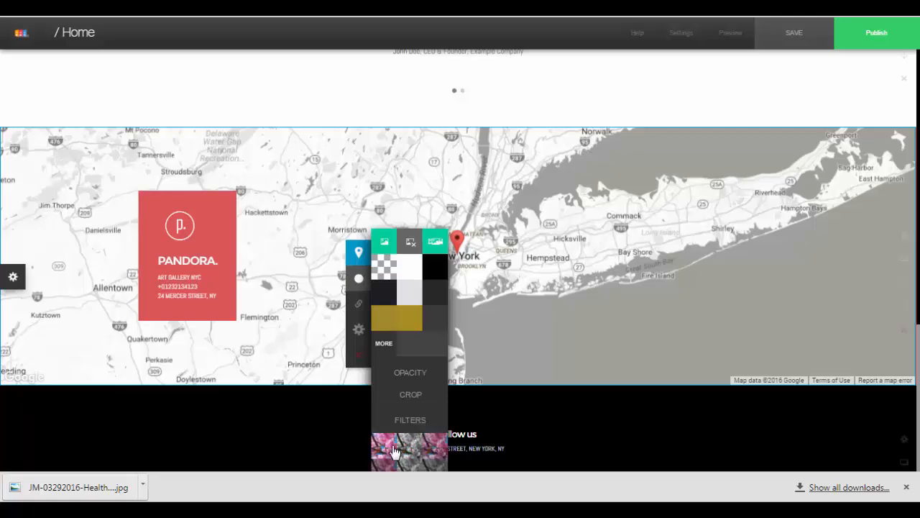
pyautogui.click(432, 447)
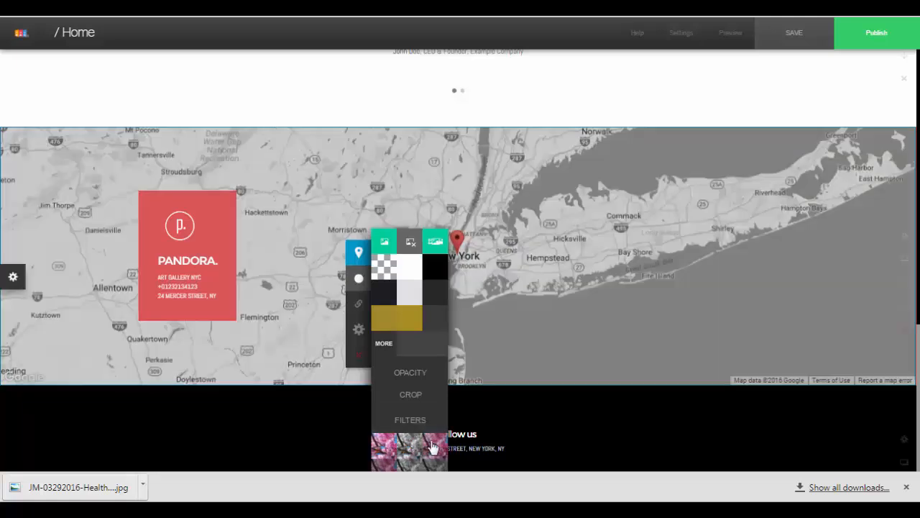
pyautogui.click(415, 467)
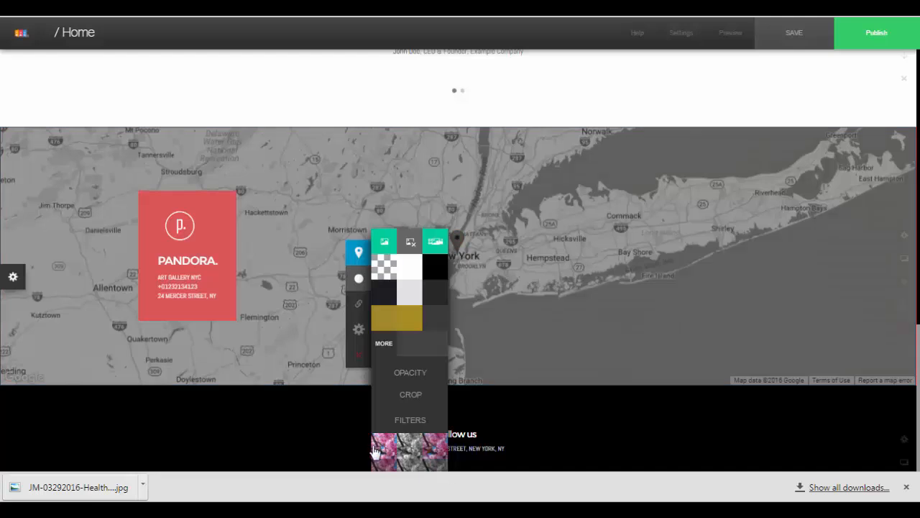
pyautogui.click(376, 450)
pyautogui.click(433, 449)
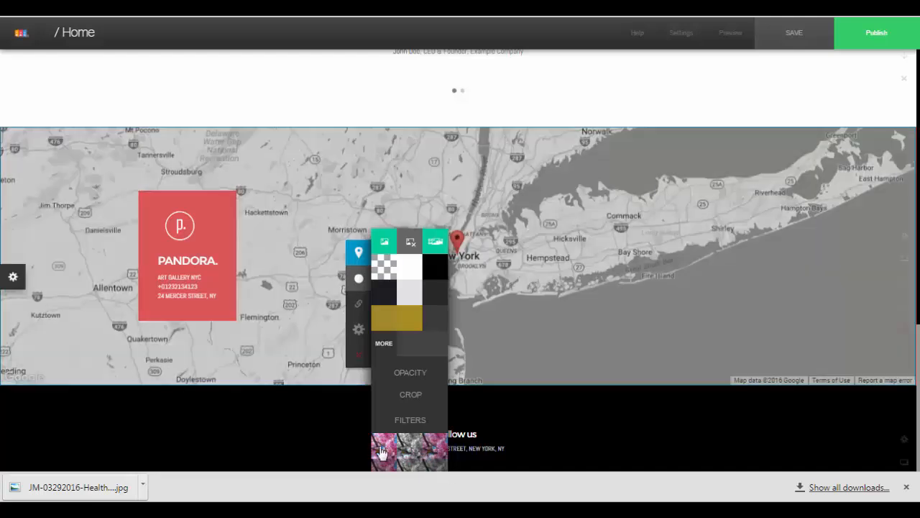
pyautogui.click(382, 451)
# Try a reduced opacity on the map's background, and raise it back to about the maximum
pyautogui.moveTo(412, 379)
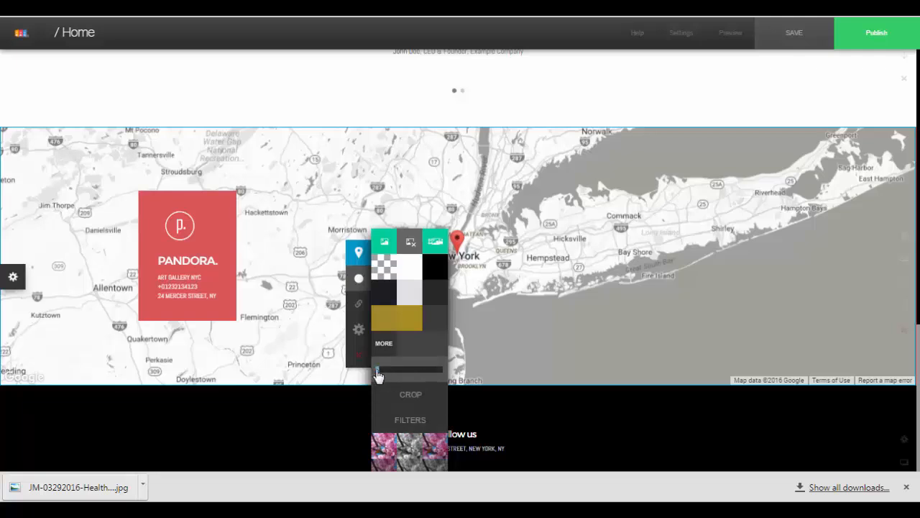
pyautogui.click(401, 371)
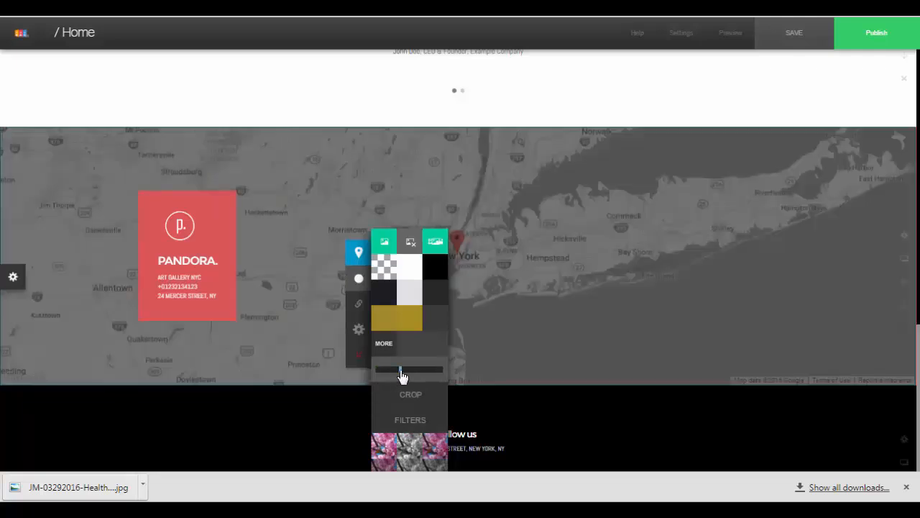
pyautogui.moveTo(402, 377); pyautogui.dragTo(449, 368)
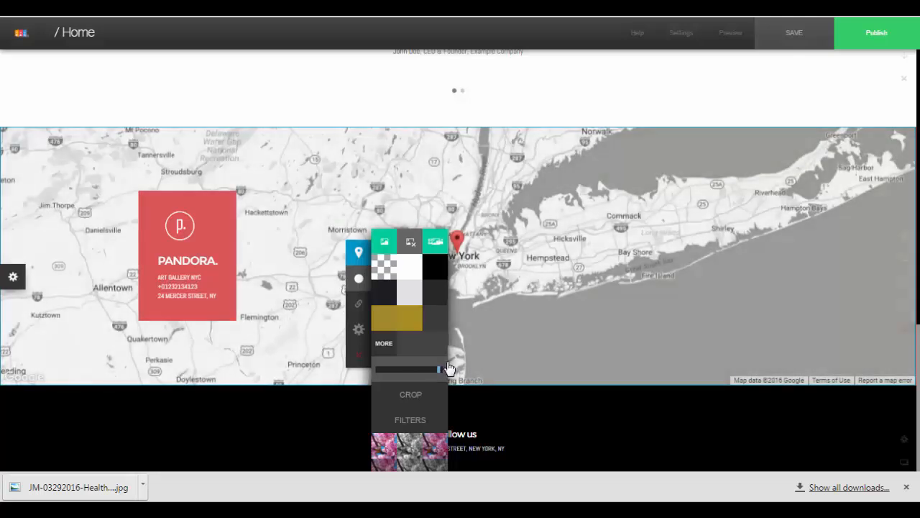
# Delete the round "p." logo icon from the red contact card on the map
pyautogui.scroll(1, 193, 323)
pyautogui.click(193, 323)
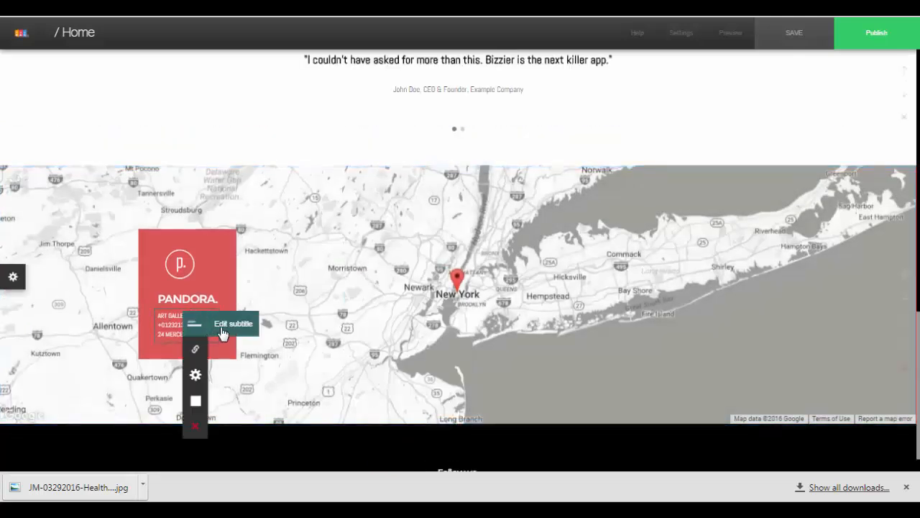
pyautogui.click(181, 264)
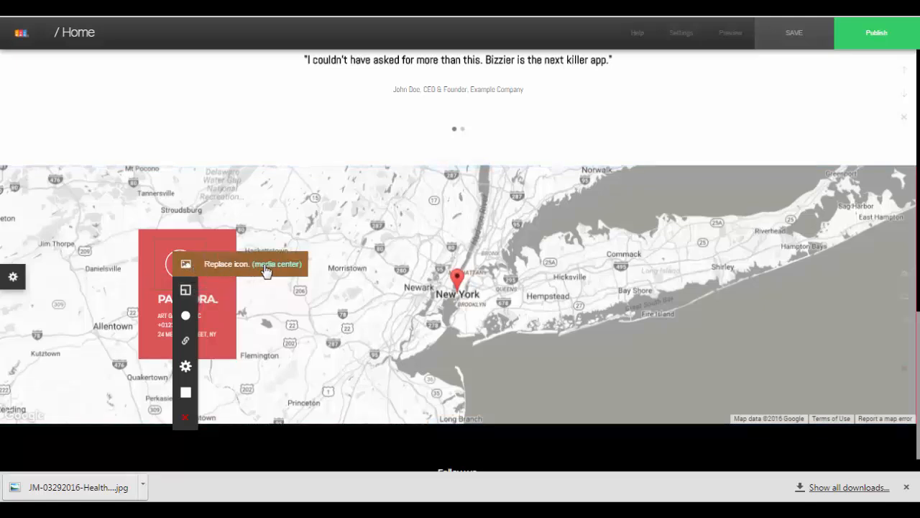
pyautogui.moveTo(183, 420)
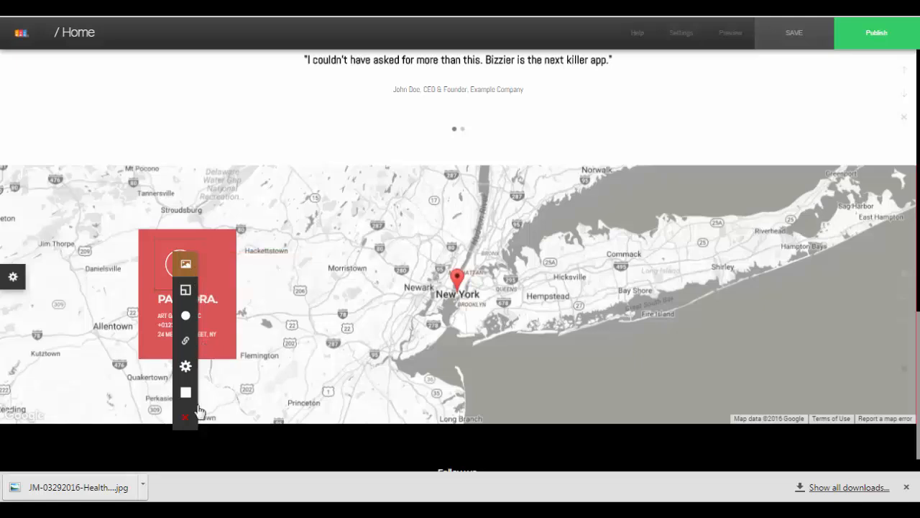
pyautogui.click(188, 417)
pyautogui.click(232, 421)
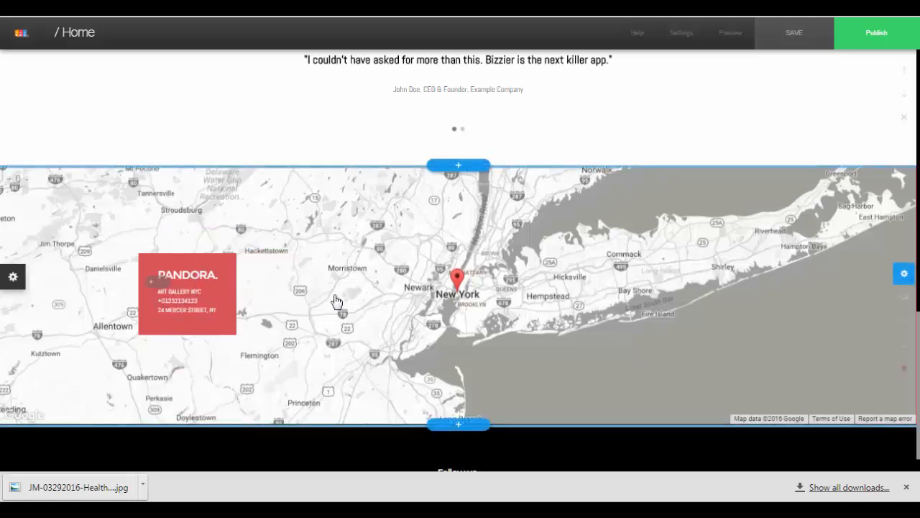
# Replace the red contact card's title with "Magic Smiles Dental Clinic"
pyautogui.click(199, 280)
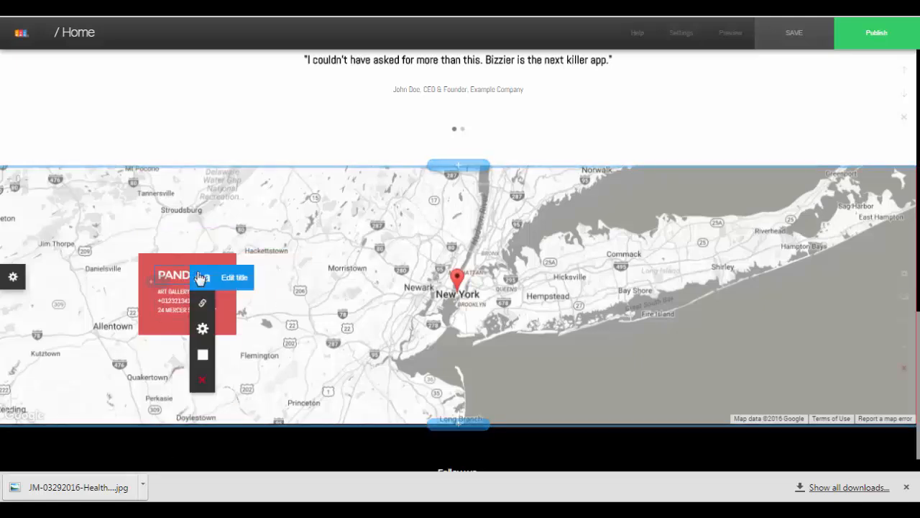
pyautogui.click(242, 284)
pyautogui.hotkey('ctrl', 'a')
pyautogui.press('BackSpace')
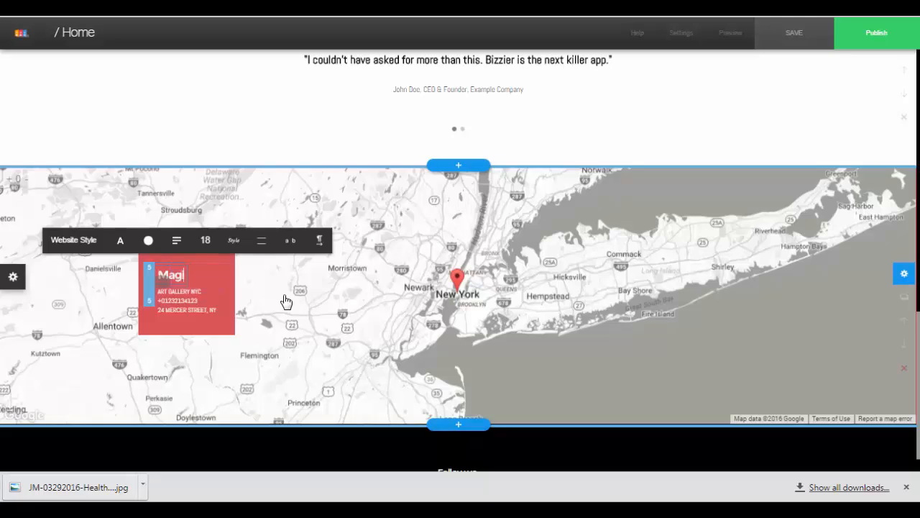
pyautogui.write('Magic Smiles De')
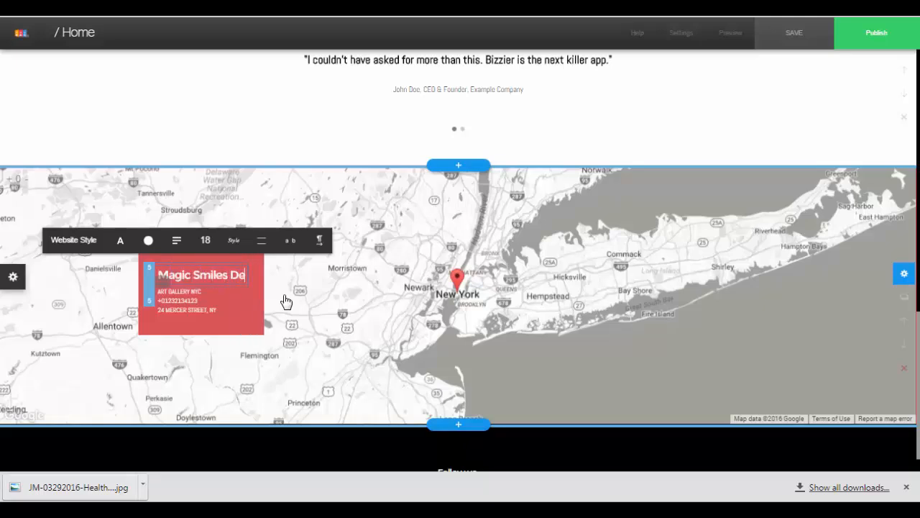
pyautogui.write('ntal Clin')
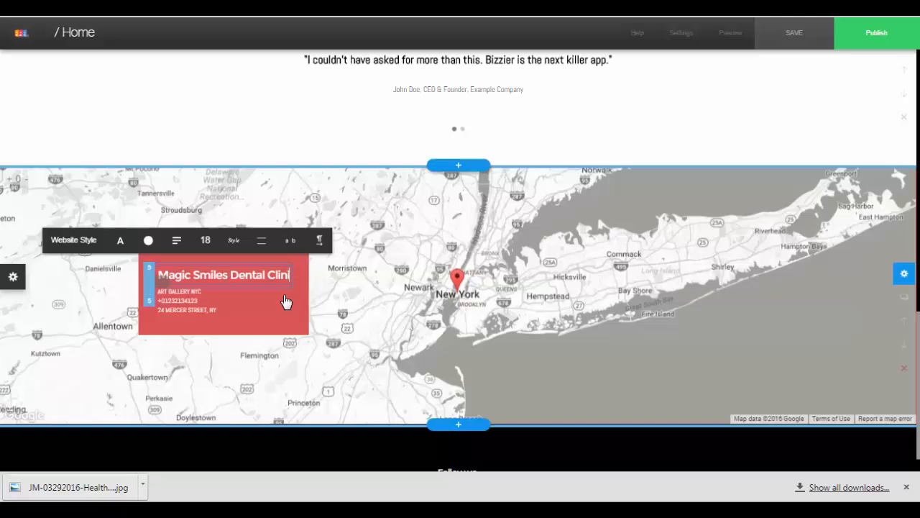
pyautogui.write('ic')
pyautogui.click(317, 313)
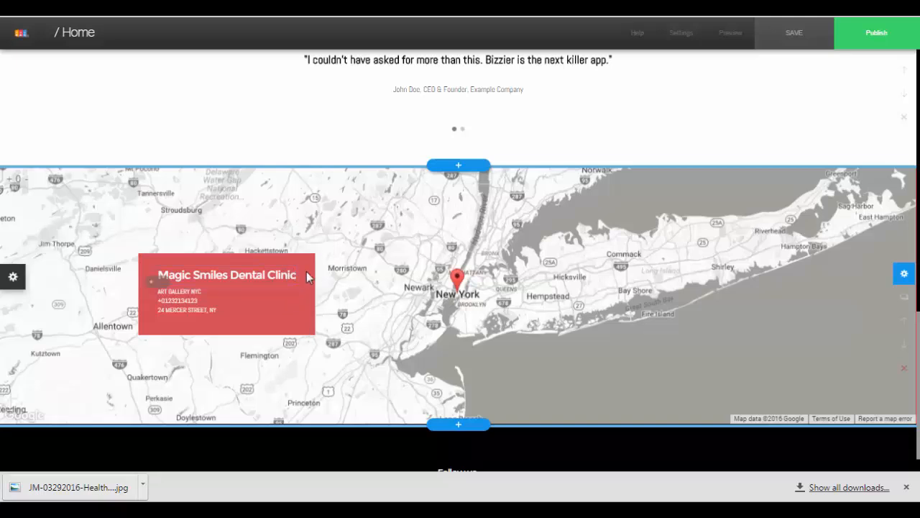
# Set the page's menu layout to Overlay after trying Top and Fixed, and close the page settings
pyautogui.scroll(11, 325, 289)
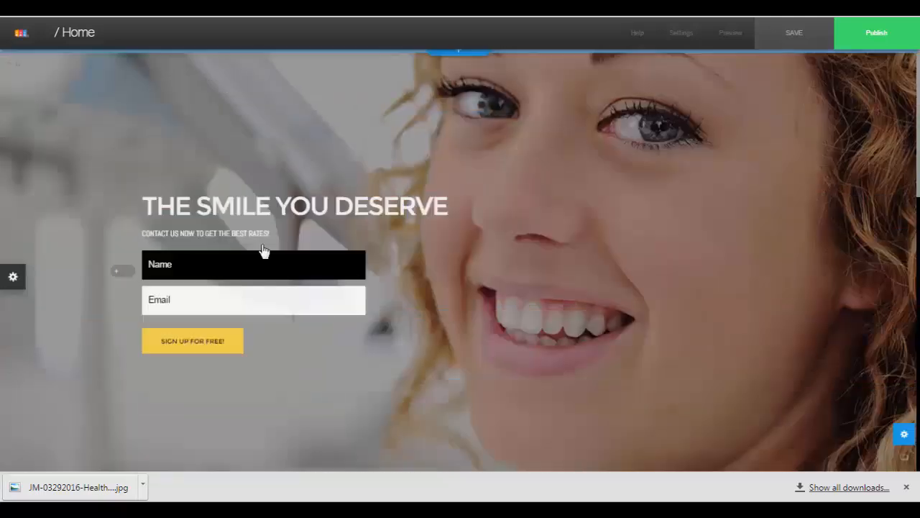
pyautogui.moveTo(680, 33)
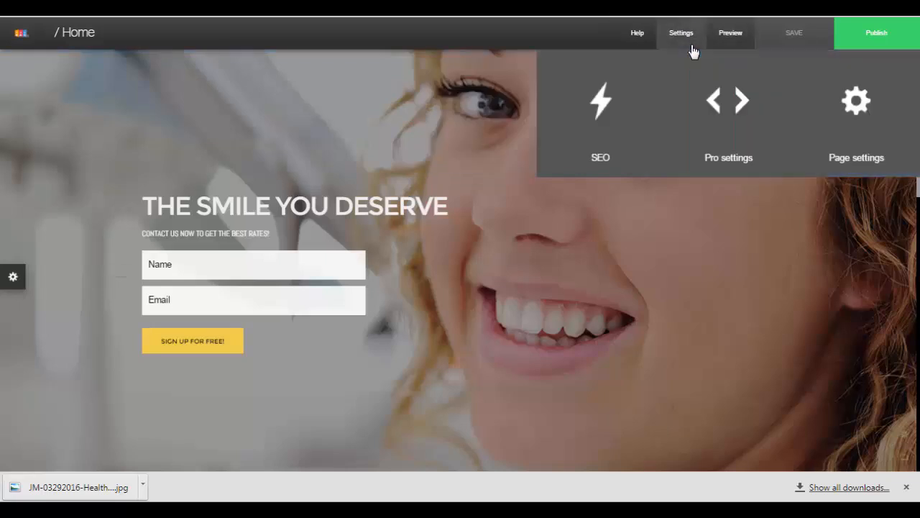
pyautogui.click(867, 135)
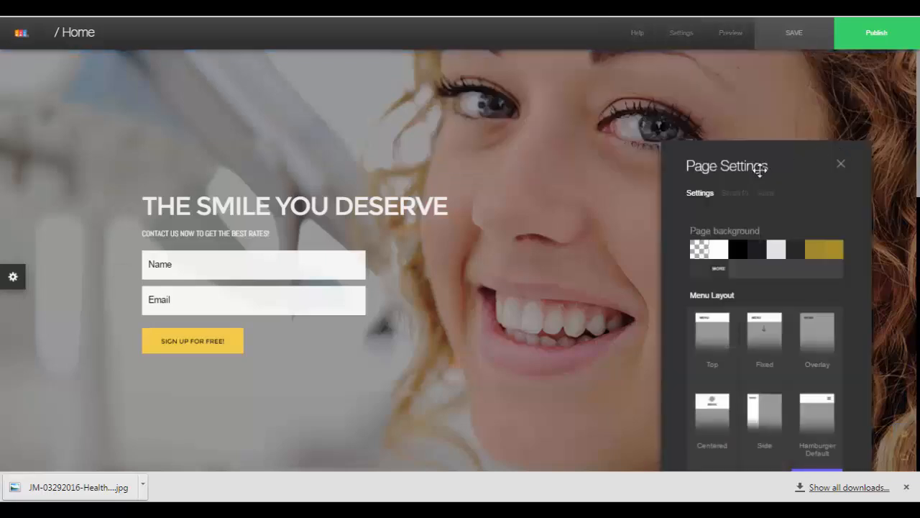
pyautogui.moveTo(746, 76); pyautogui.dragTo(745, 71)
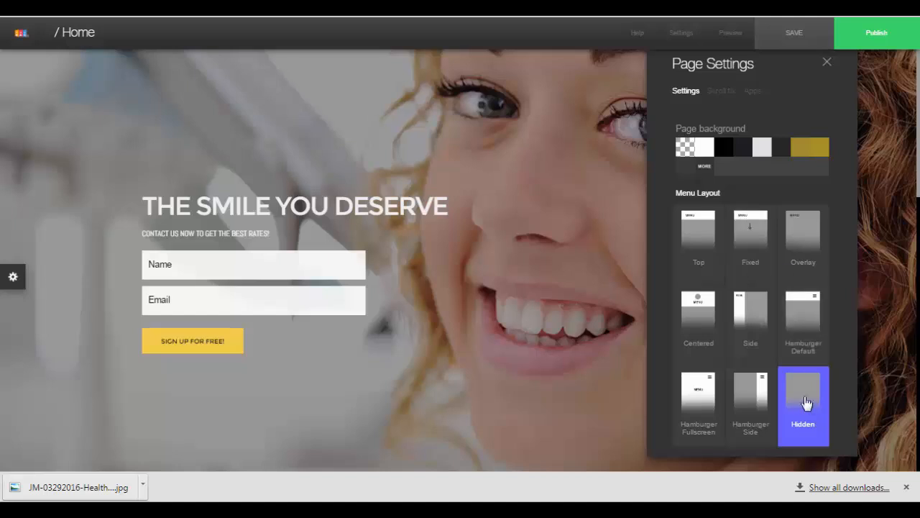
pyautogui.click(711, 265)
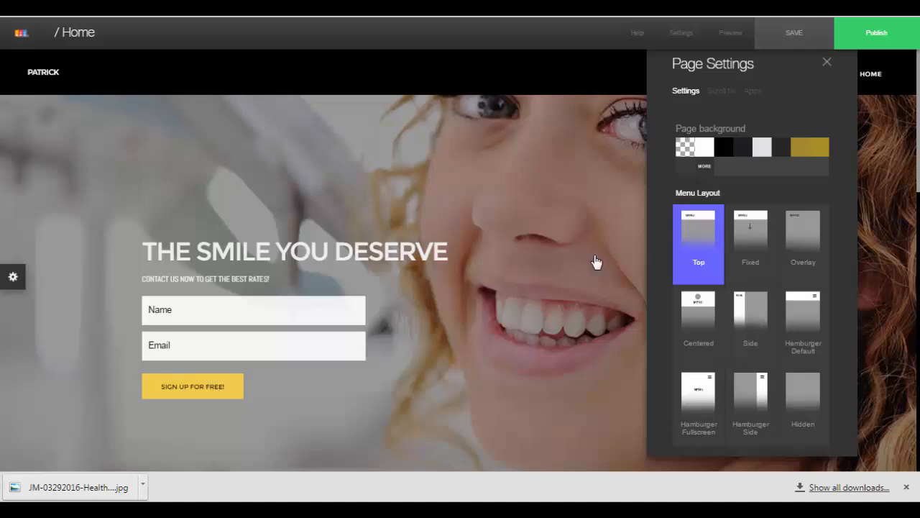
pyautogui.click(749, 246)
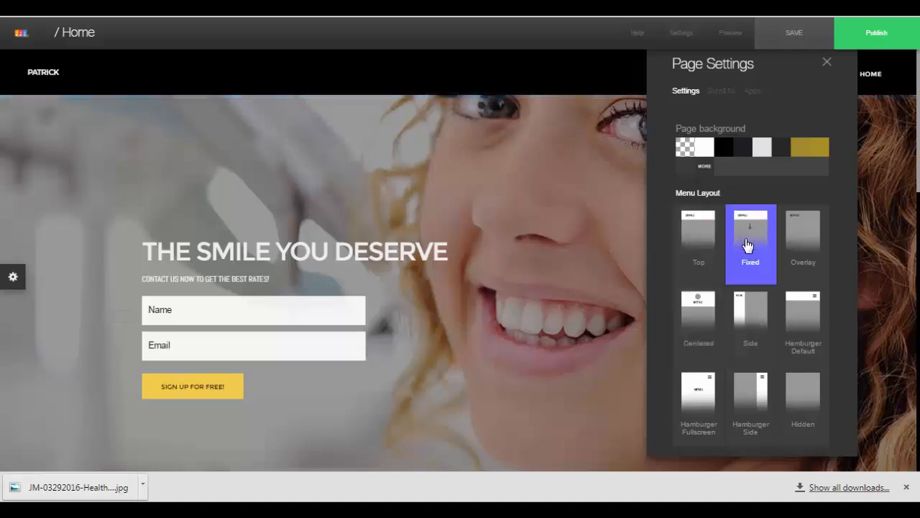
pyautogui.click(799, 248)
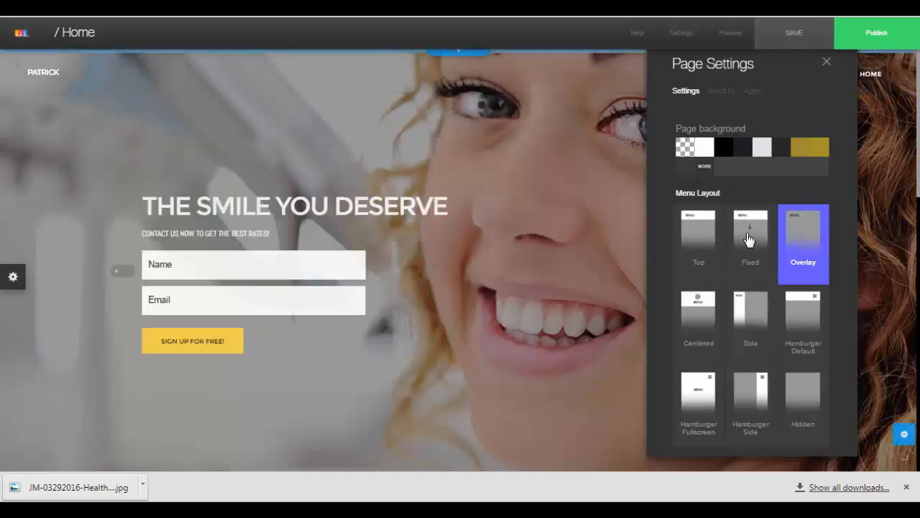
pyautogui.scroll(-1, 472, 223)
pyautogui.scroll(1, 473, 222)
pyautogui.scroll(-3, 473, 223)
pyautogui.scroll(3, 475, 221)
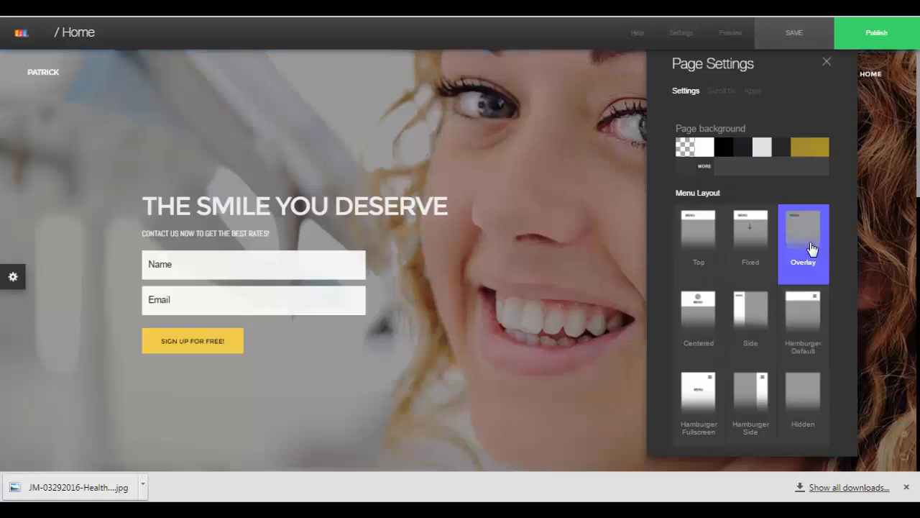
pyautogui.click(827, 62)
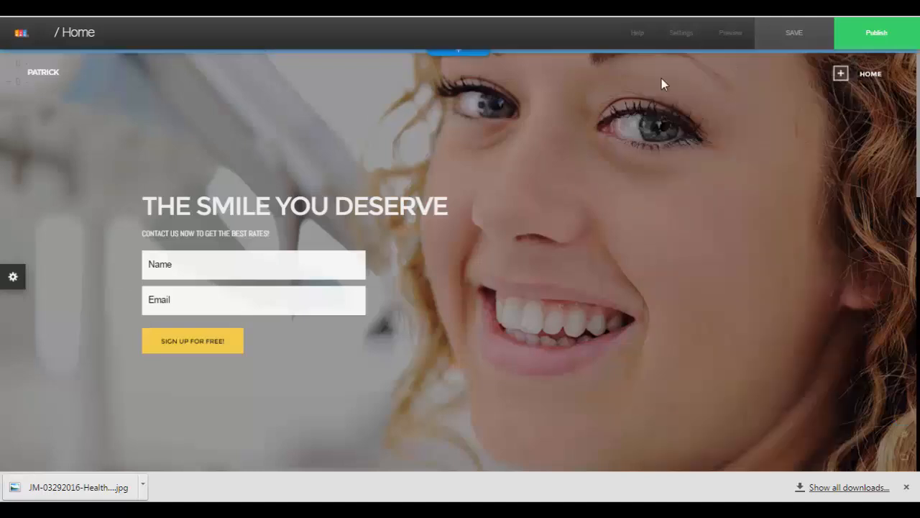
# Replace the site title in the header menu with "Magic Smiles Dental Clinic"
pyautogui.click(45, 78)
pyautogui.click(90, 84)
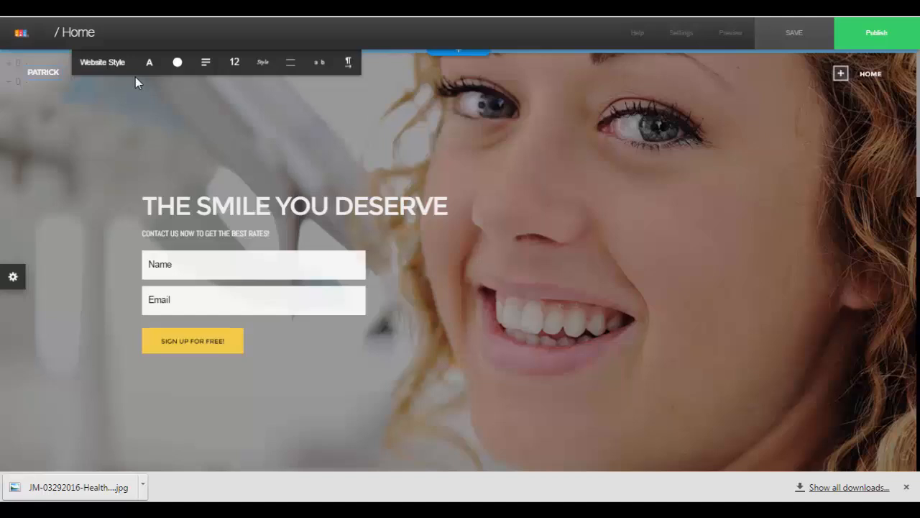
pyautogui.press('BackSpace')
pyautogui.press('BackSpace')
pyautogui.press('BackSpace')
pyautogui.press('BackSpace')
pyautogui.press('BackSpace')
pyautogui.press('BackSpace')
pyautogui.press('BackSpace')
pyautogui.write('Magic Smiles Dental Clinic')
pyautogui.click(103, 121)
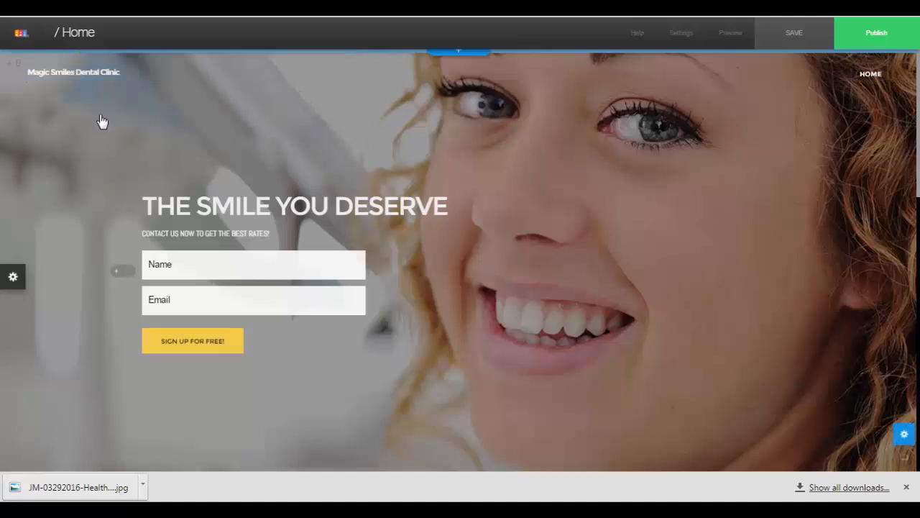
# Increase the header site title's font size to 23
pyautogui.click(105, 78)
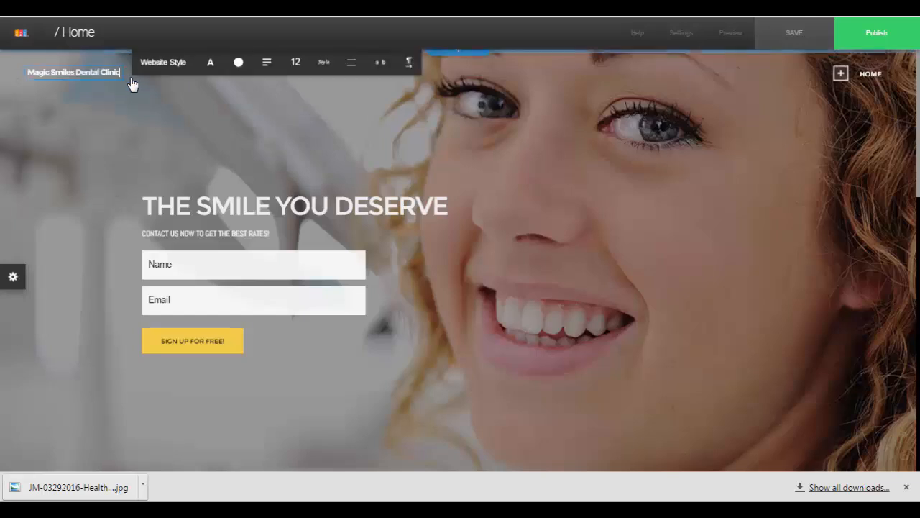
pyautogui.click(295, 63)
pyautogui.click(295, 87)
pyautogui.click(295, 87)
pyautogui.click(295, 87)
pyautogui.click(295, 87)
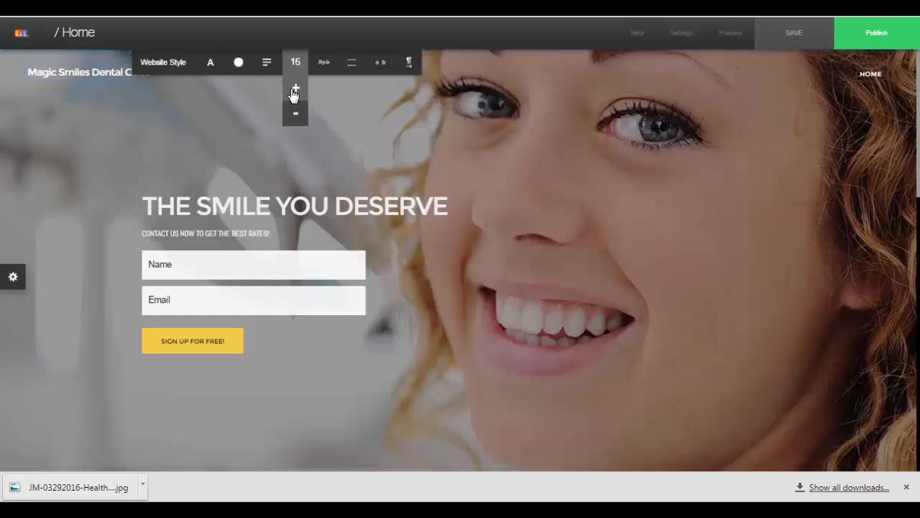
pyautogui.click(295, 87)
pyautogui.click(295, 87)
pyautogui.click(294, 88)
pyautogui.click(295, 89)
pyautogui.click(294, 91)
pyautogui.click(294, 92)
pyautogui.click(294, 91)
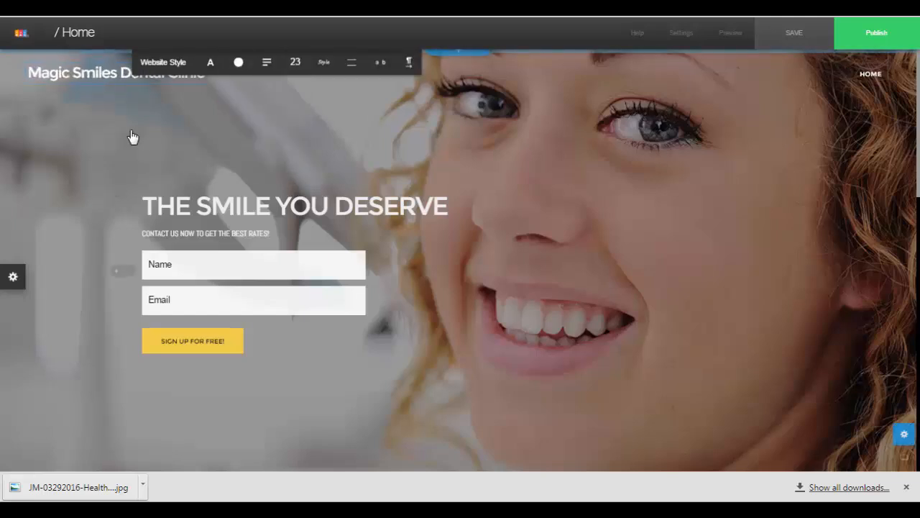
pyautogui.click(148, 136)
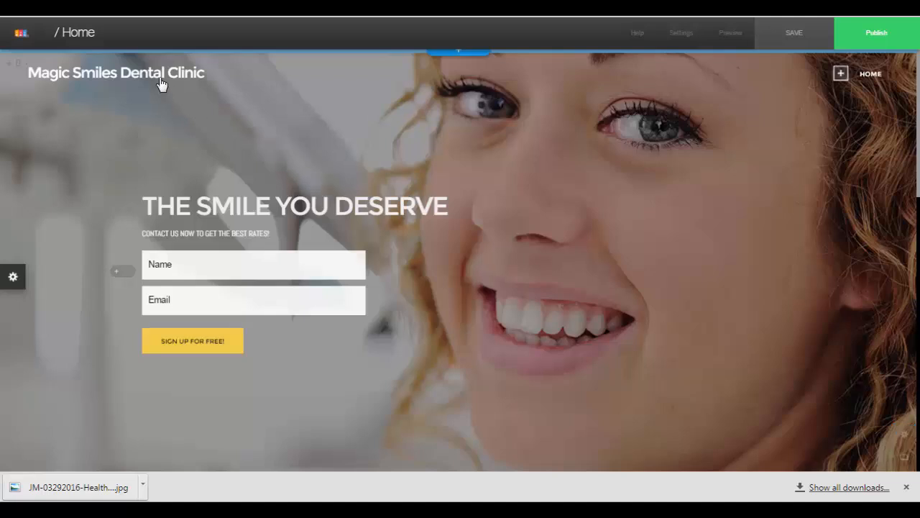
# Enlarge the header site title further to font size 26
pyautogui.moveTo(162, 86)
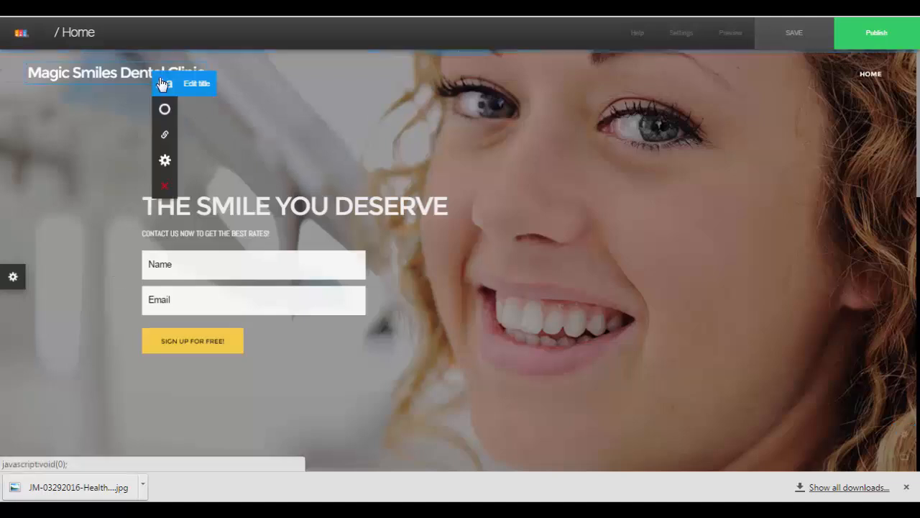
pyautogui.click(200, 80)
pyautogui.click(389, 89)
pyautogui.click(388, 89)
pyautogui.click(388, 88)
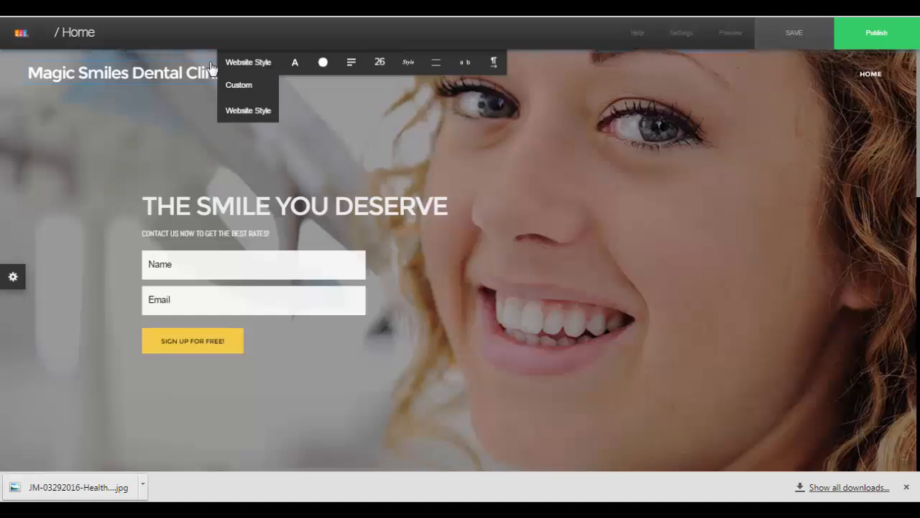
pyautogui.click(111, 95)
pyautogui.moveTo(77, 78)
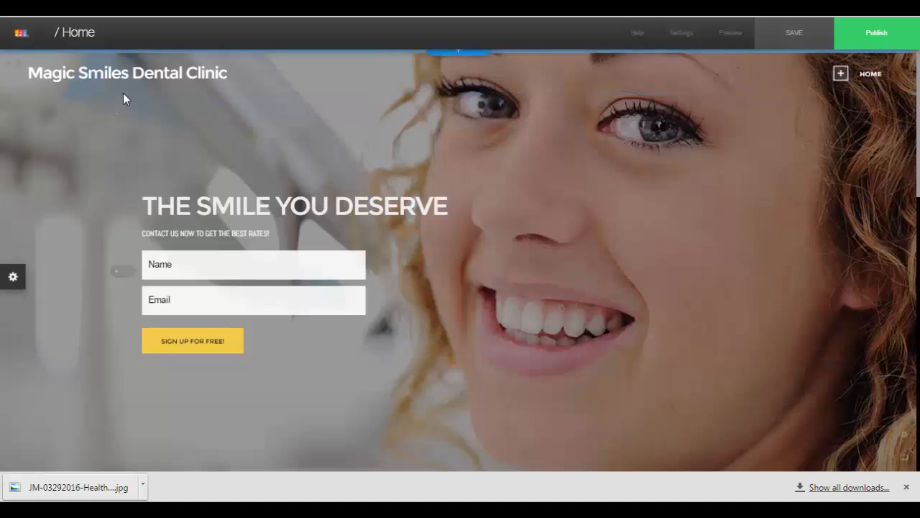
# Add a logo icon beside the header title and replace it with the dentist-158225_640 image from Downloads
pyautogui.click(119, 95)
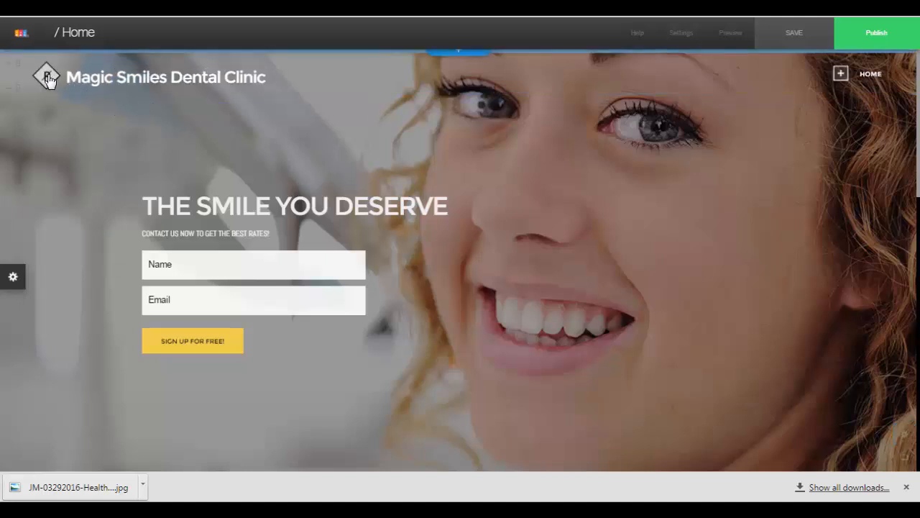
pyautogui.moveTo(50, 81)
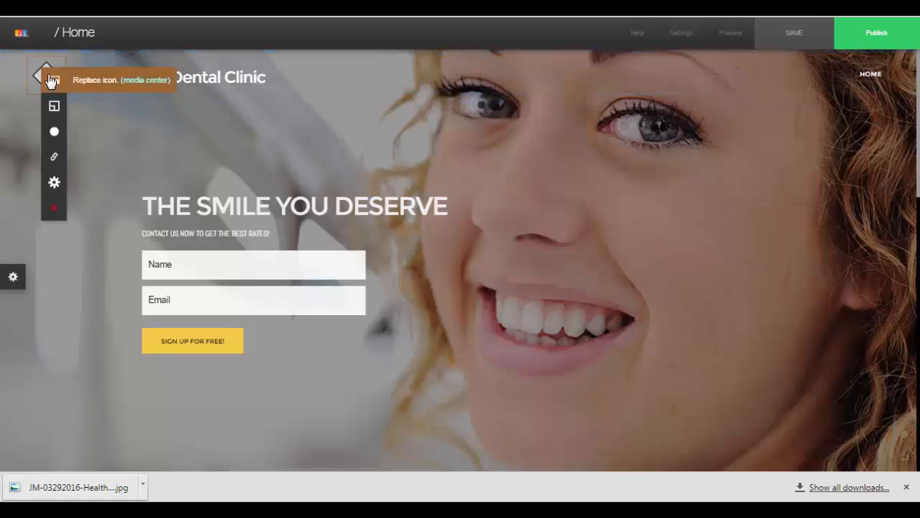
pyautogui.click(103, 83)
pyautogui.click(155, 243)
pyautogui.click(589, 311)
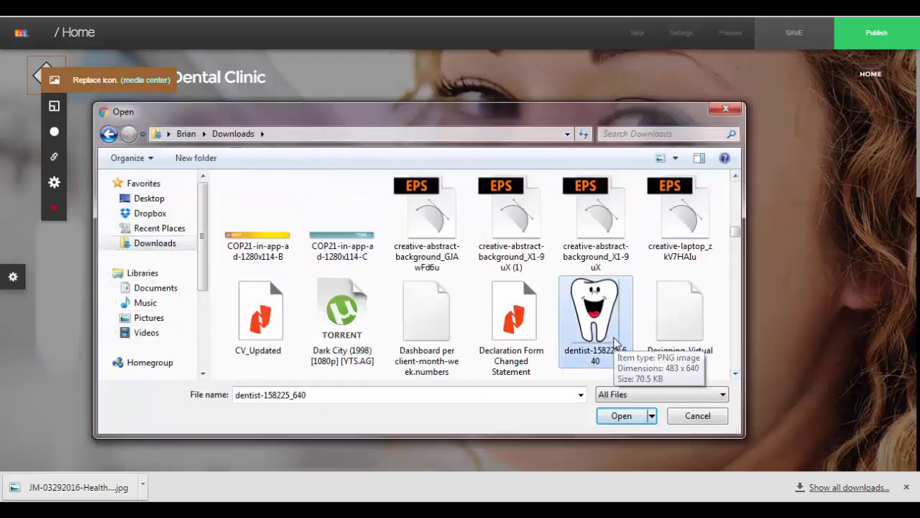
pyautogui.click(627, 416)
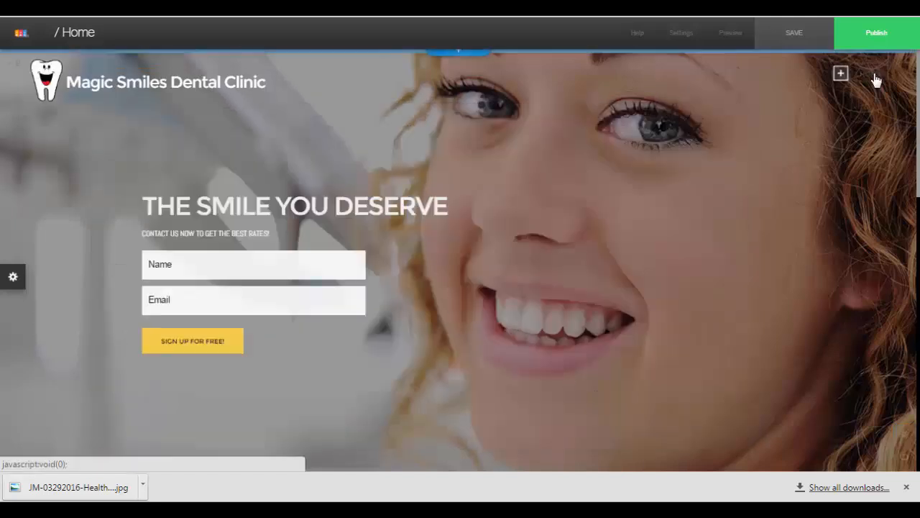
# Increase the font size of the HOME label in the header menu to 20
pyautogui.moveTo(877, 78)
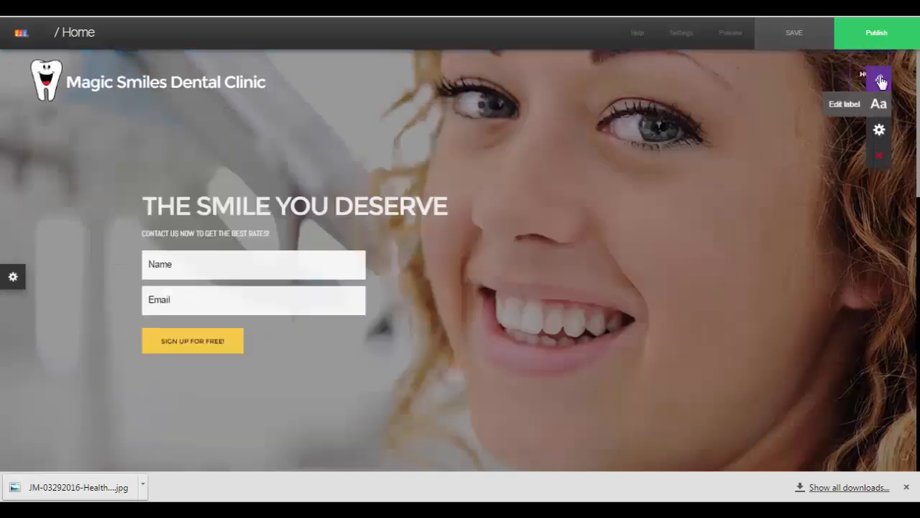
pyautogui.click(846, 113)
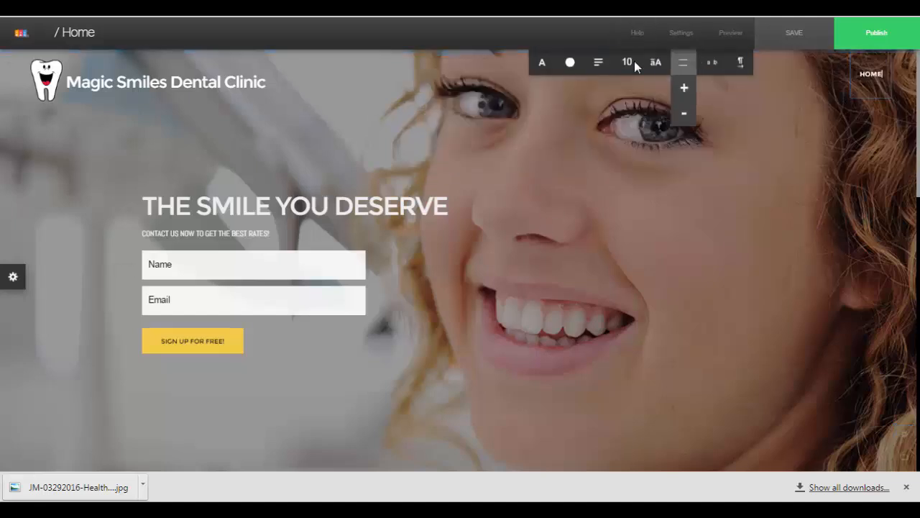
pyautogui.click(629, 88)
pyautogui.click(629, 87)
pyautogui.click(629, 87)
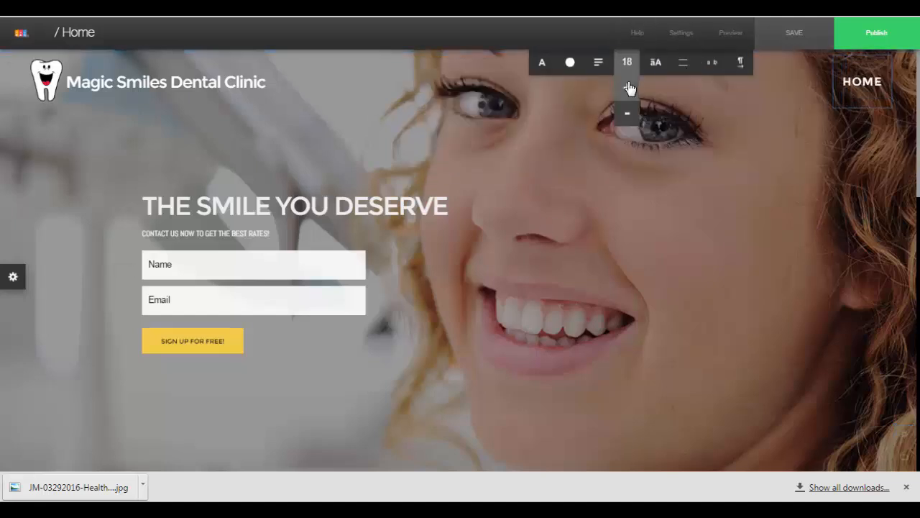
pyautogui.click(630, 87)
pyautogui.click(630, 87)
pyautogui.click(630, 87)
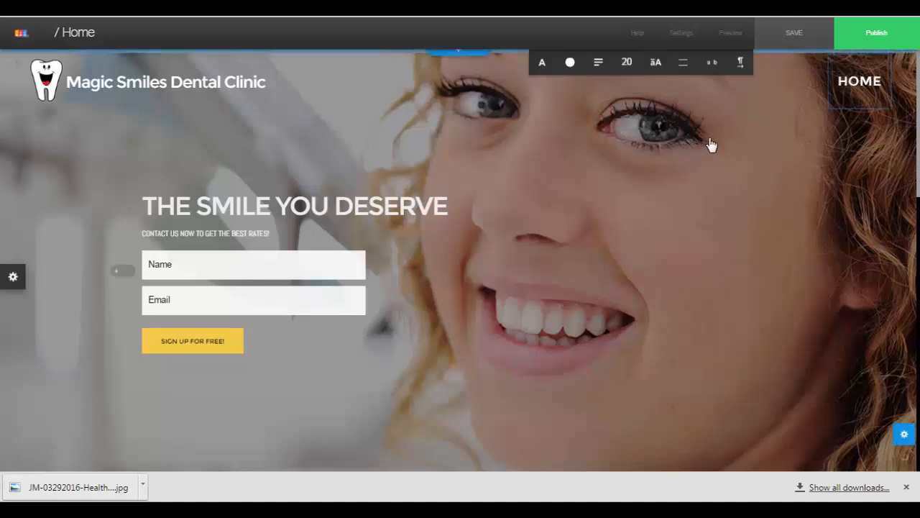
pyautogui.click(754, 182)
# Link the FIND US heading to scroll to the map section, applying the link to the entire item
pyautogui.scroll(-3, 583, 197)
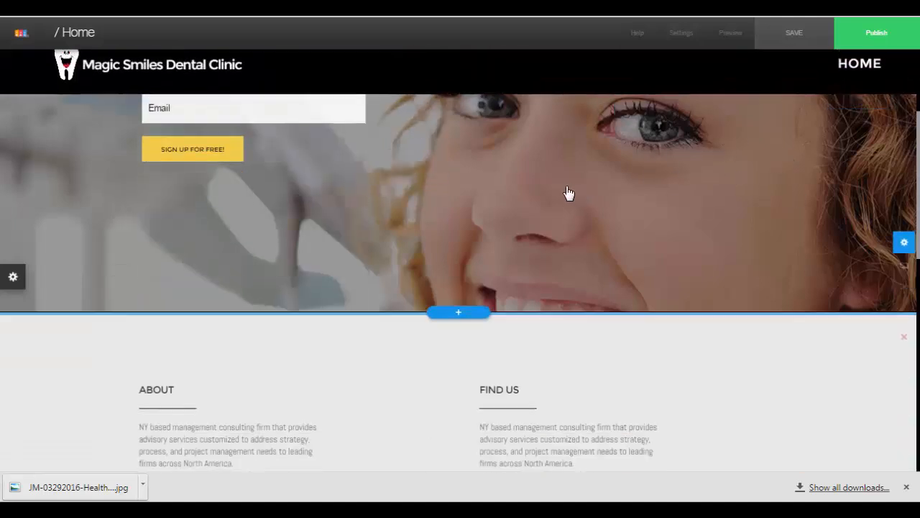
pyautogui.scroll(-8, 567, 194)
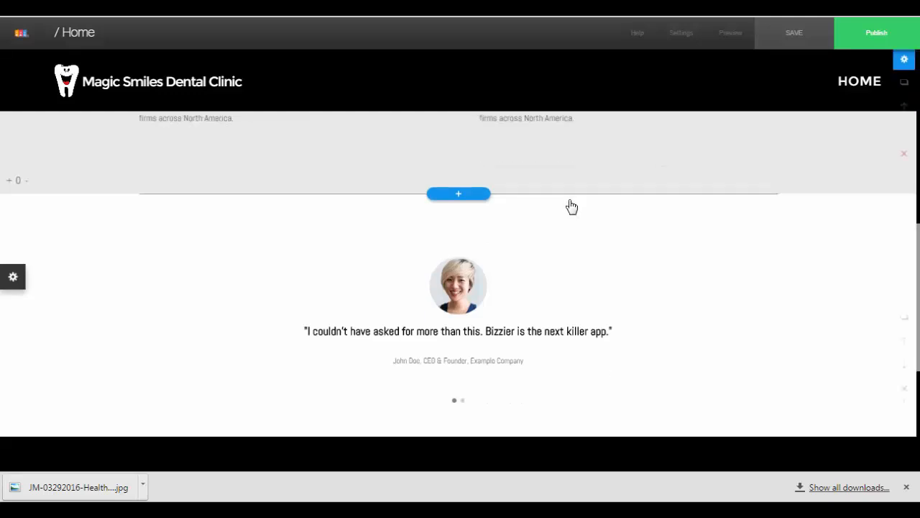
pyautogui.scroll(-4, 568, 205)
pyautogui.scroll(2, 527, 219)
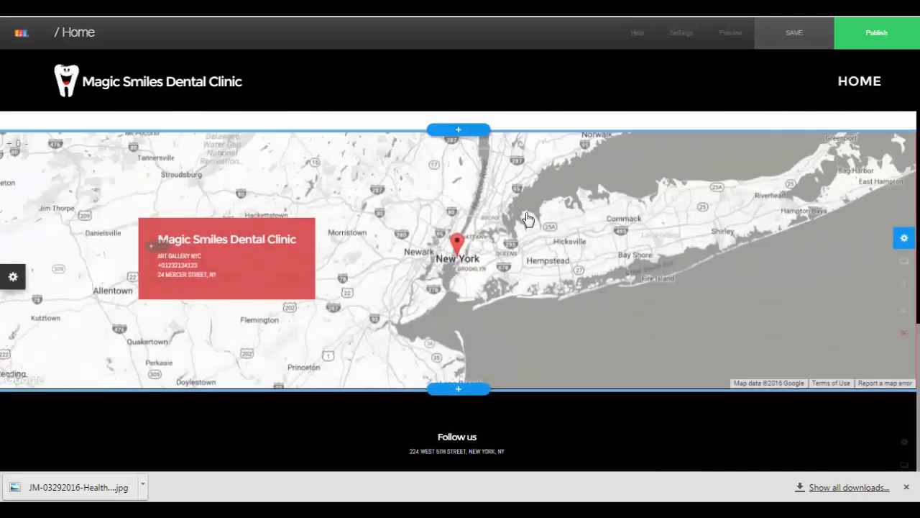
pyautogui.scroll(8, 527, 219)
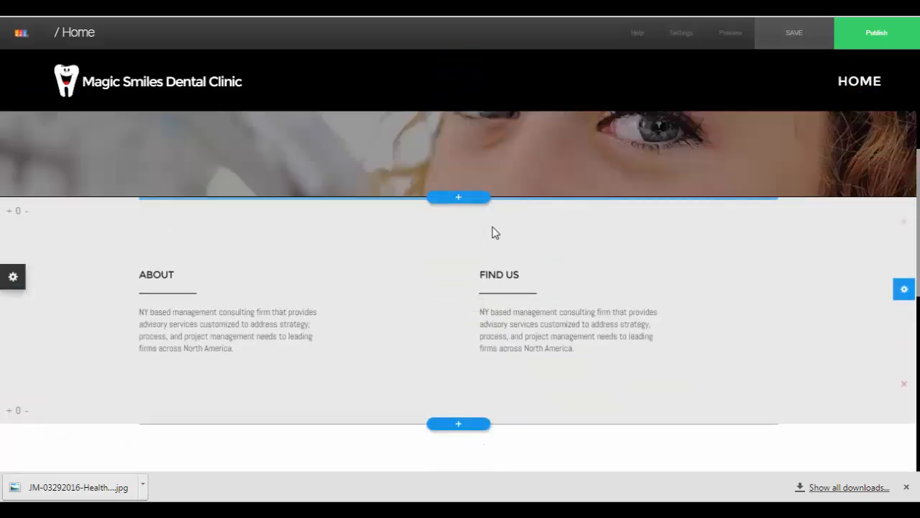
pyautogui.scroll(-1, 523, 278)
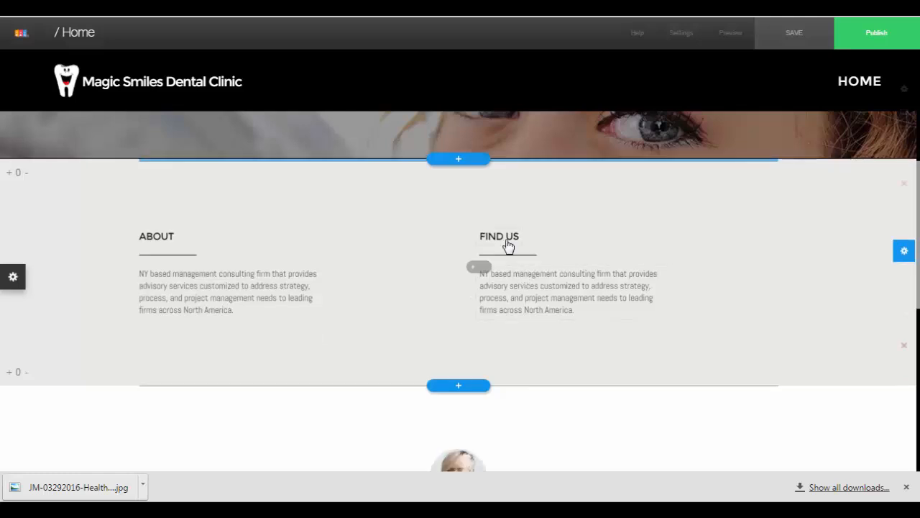
pyautogui.click(508, 245)
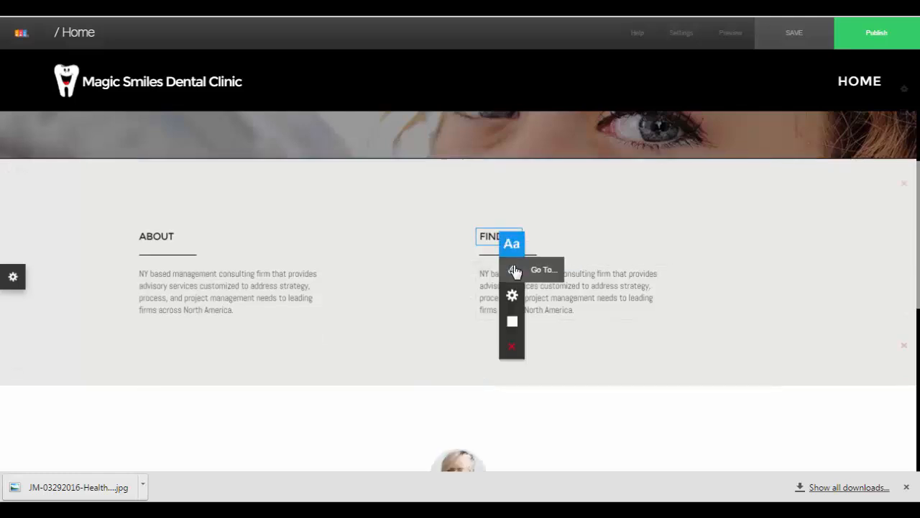
pyautogui.click(544, 274)
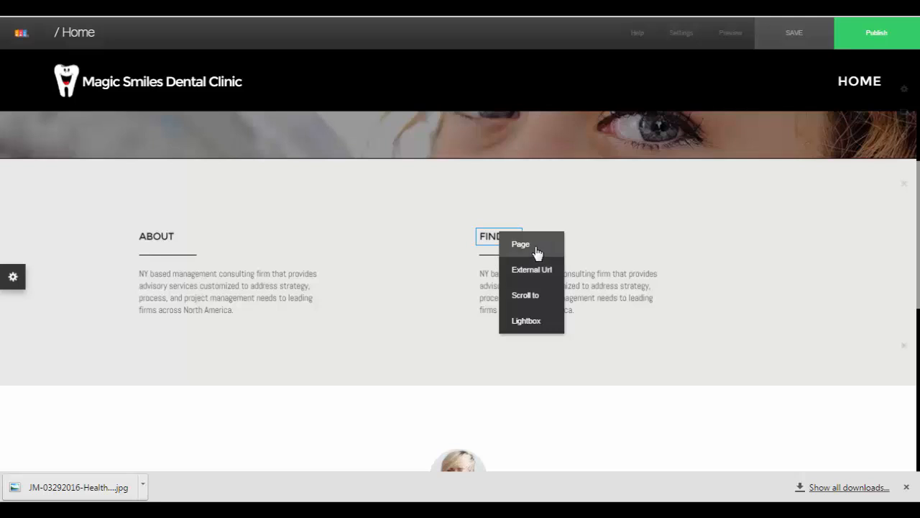
pyautogui.click(530, 296)
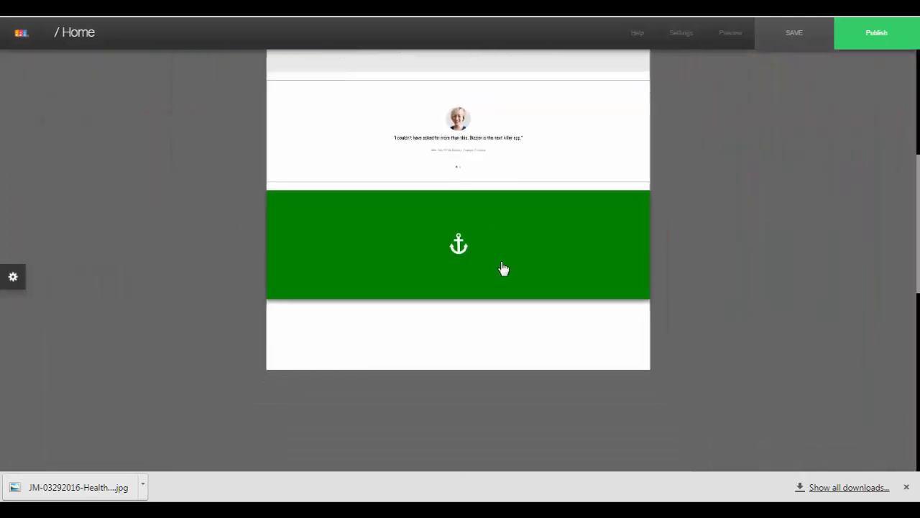
pyautogui.click(522, 240)
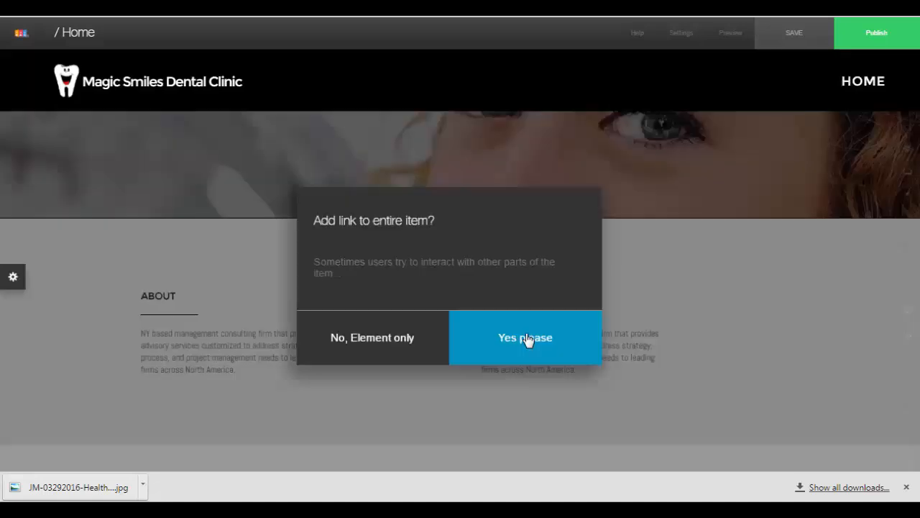
pyautogui.click(525, 340)
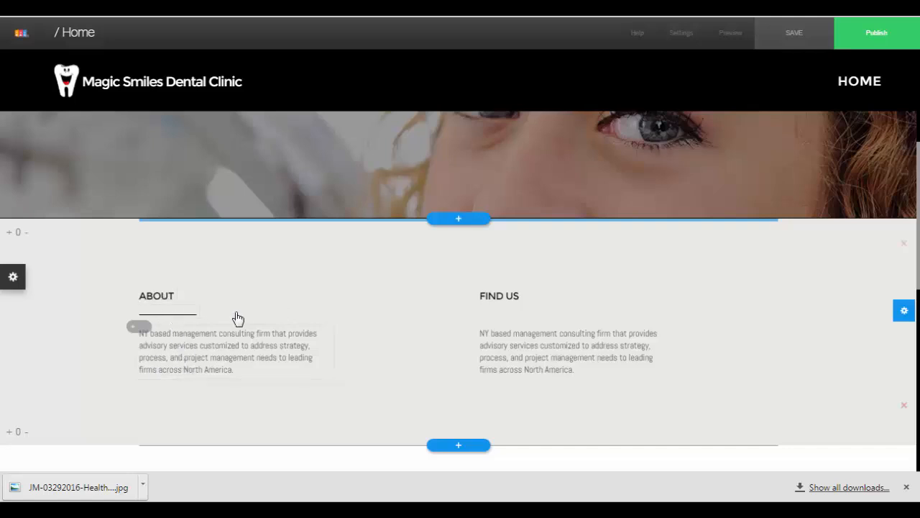
# Start adding a new section between the smile header section and the About / Find Us section
pyautogui.scroll(5, 302, 309)
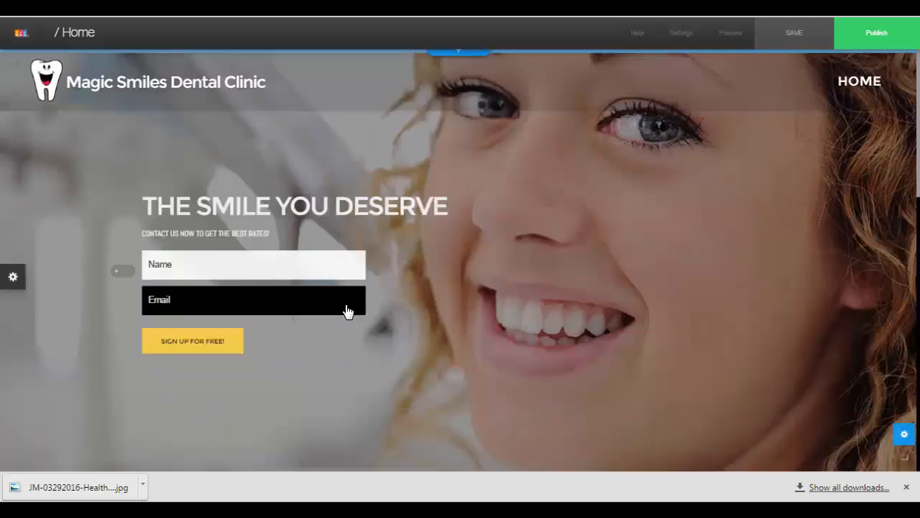
pyautogui.scroll(-1, 493, 261)
pyautogui.scroll(1, 493, 261)
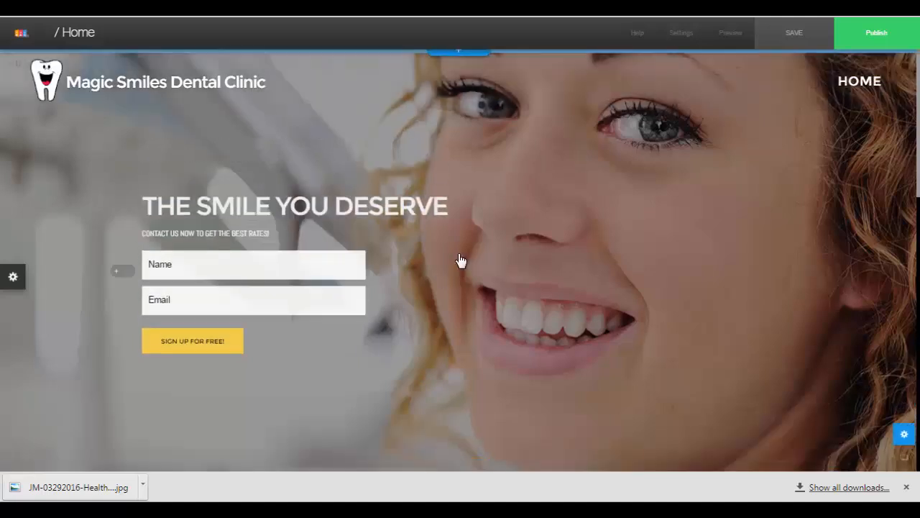
pyautogui.scroll(-5, 419, 245)
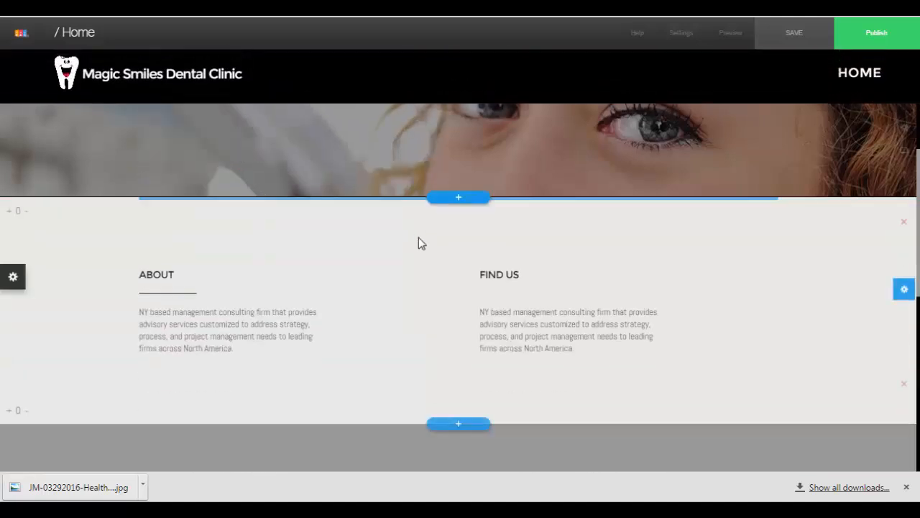
pyautogui.scroll(1, 418, 243)
pyautogui.scroll(-1, 419, 247)
pyautogui.scroll(2, 425, 252)
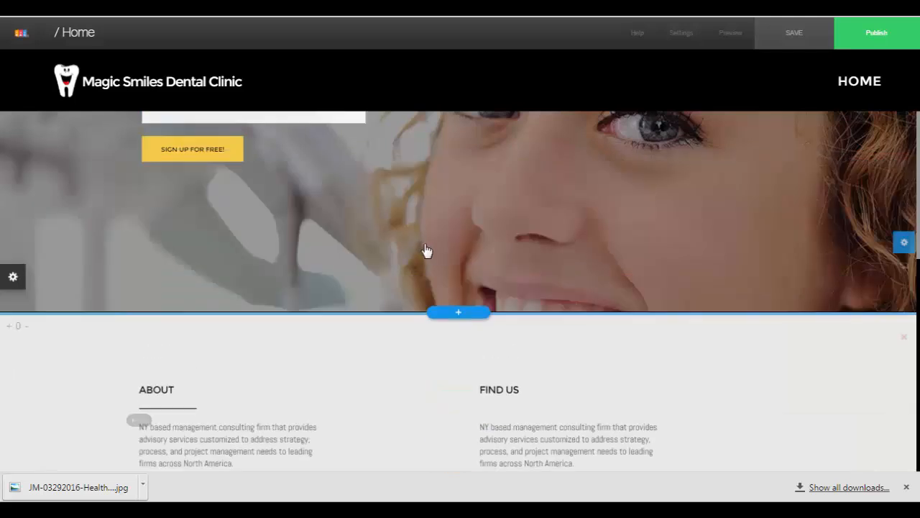
pyautogui.click(457, 311)
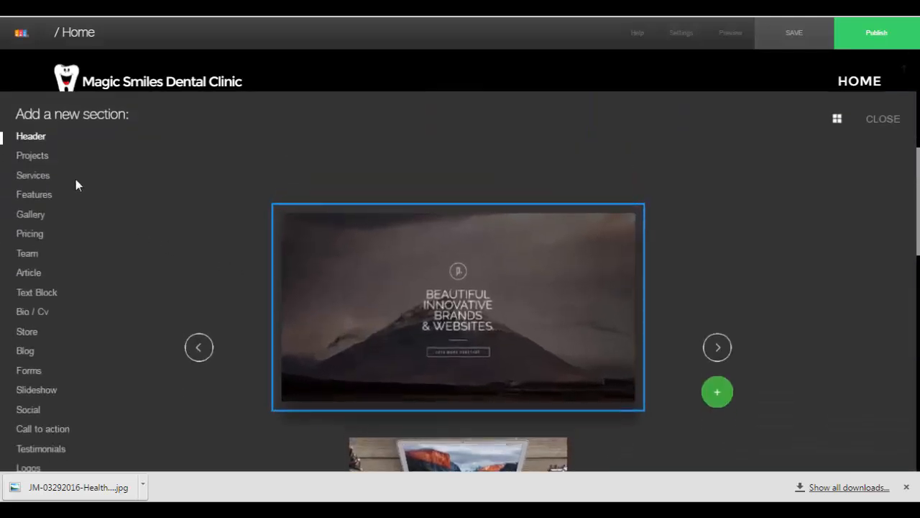
pyautogui.scroll(-1, 43, 225)
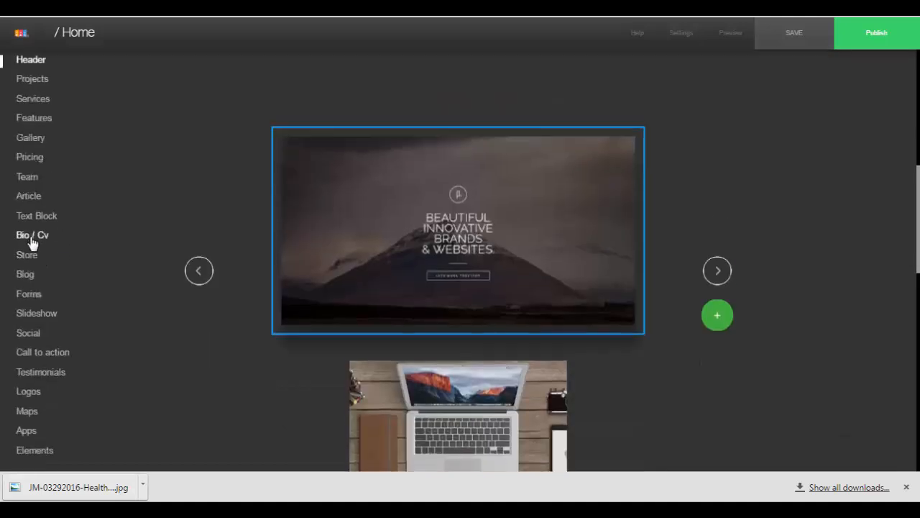
# Browse the Bio / Cv section designs for a suitable layout
pyautogui.click(31, 238)
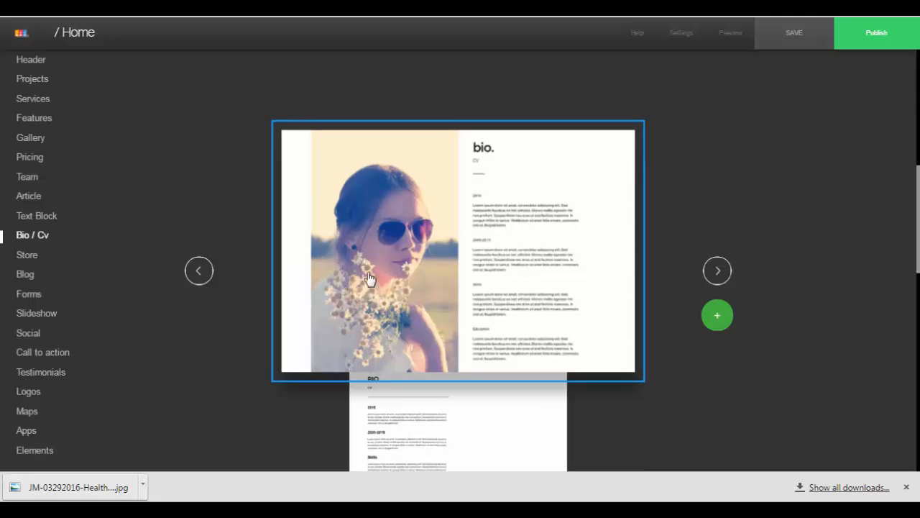
pyautogui.scroll(-2, 368, 279)
pyautogui.click(717, 118)
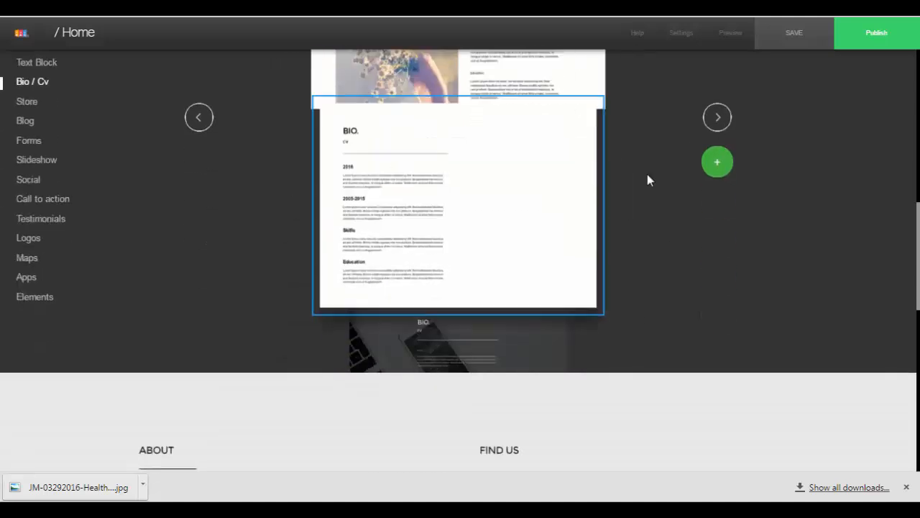
pyautogui.scroll(1, 647, 174)
pyautogui.click(717, 194)
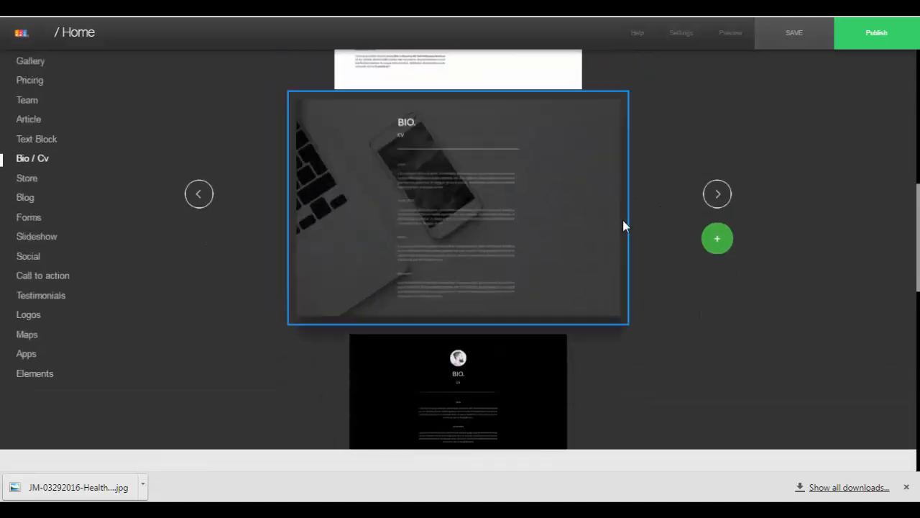
pyautogui.scroll(1, 647, 237)
pyautogui.click(717, 274)
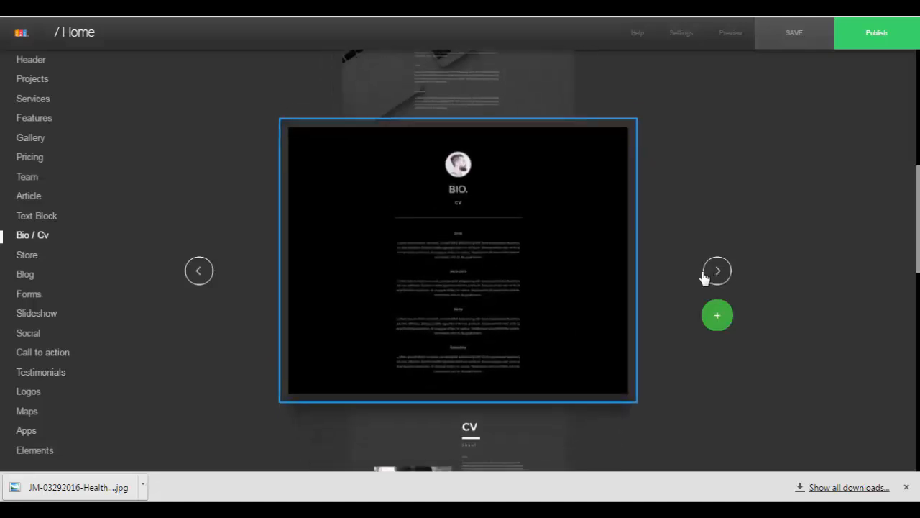
pyautogui.click(717, 272)
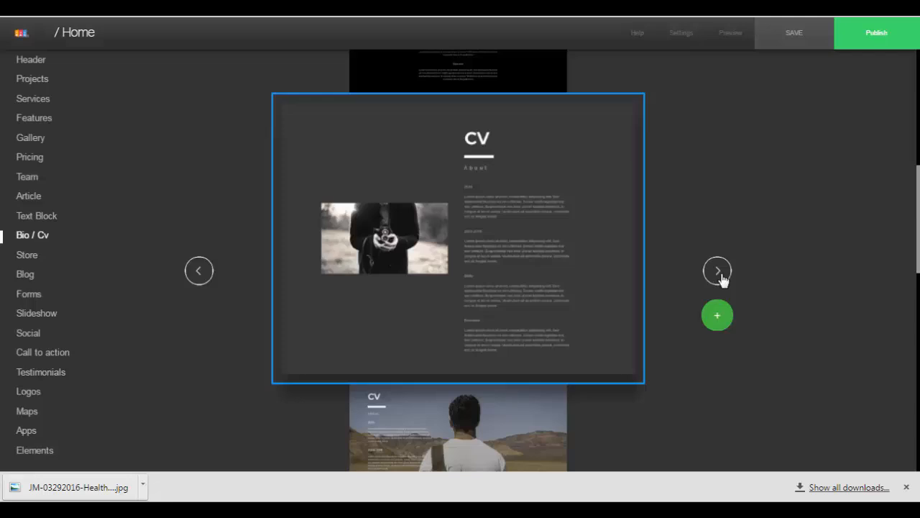
pyautogui.click(719, 273)
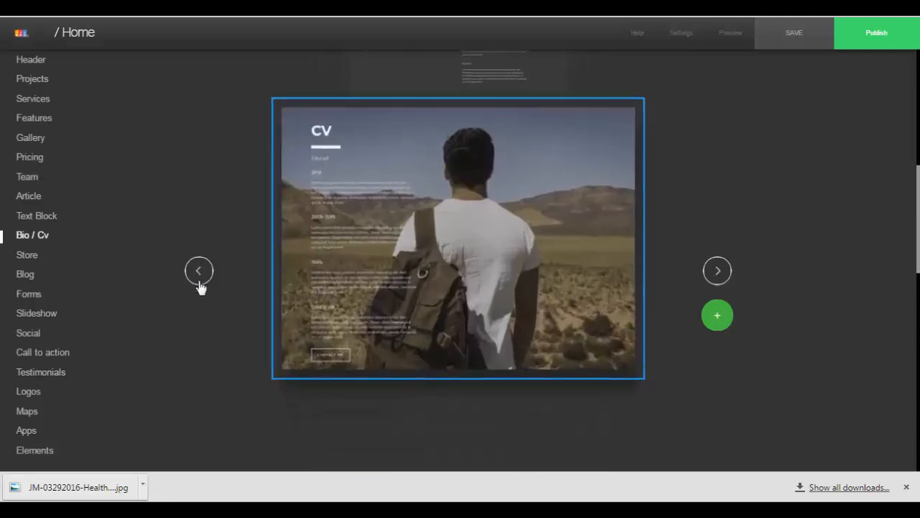
# Compare the Team section designs and insert the Behind the Scenes layout with four members in two rows
pyautogui.click(32, 181)
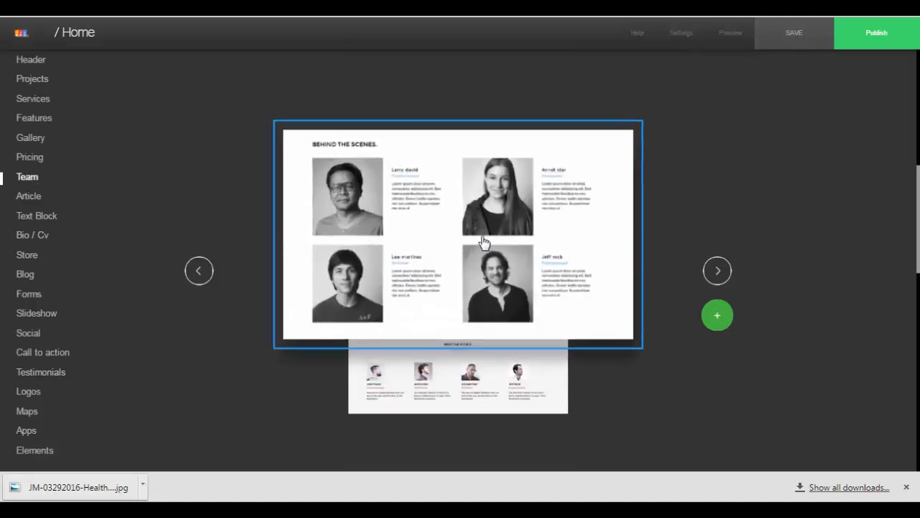
pyautogui.click(717, 276)
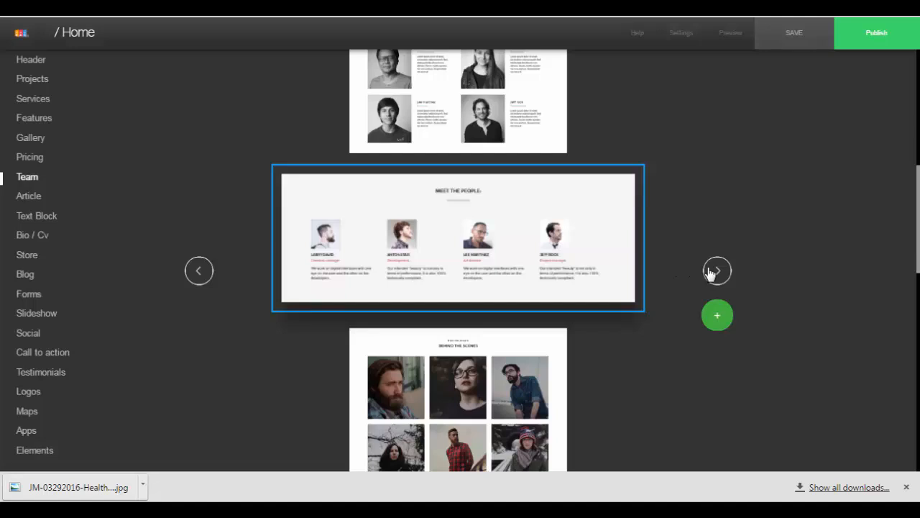
pyautogui.click(710, 272)
pyautogui.click(710, 272)
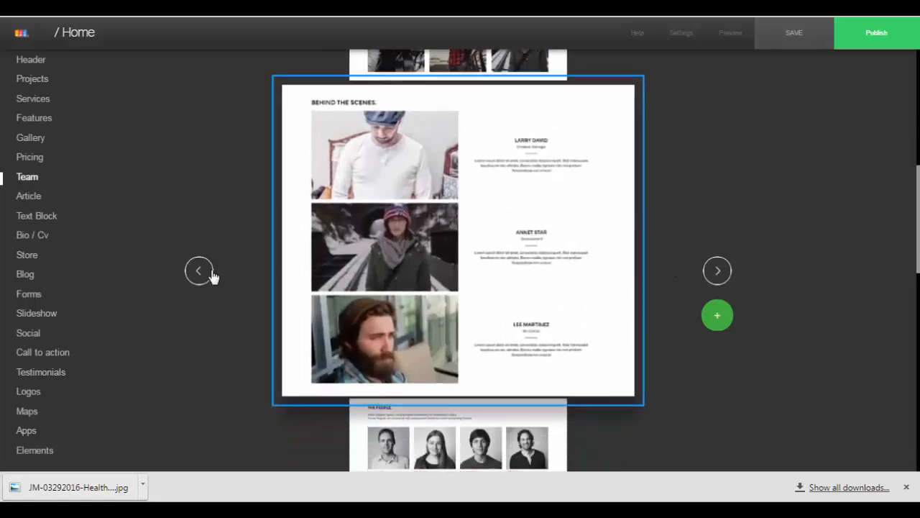
pyautogui.click(209, 273)
pyautogui.click(205, 272)
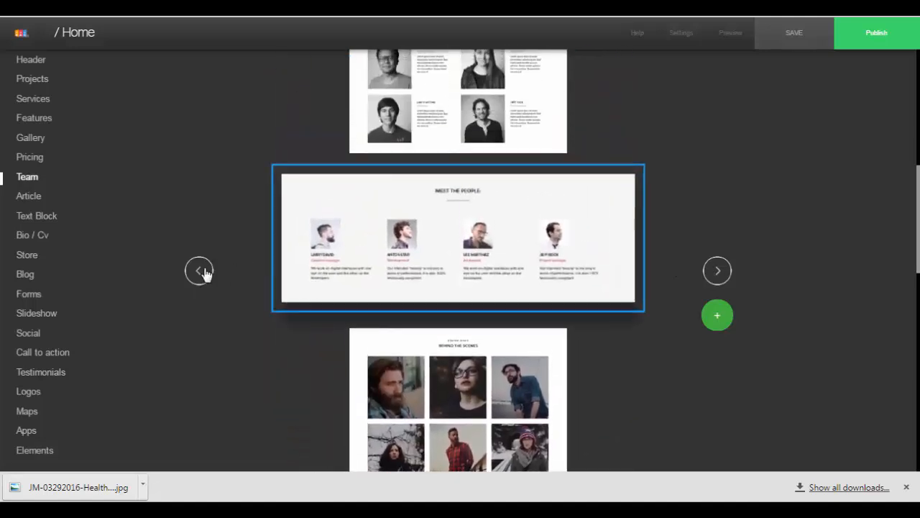
pyautogui.click(206, 273)
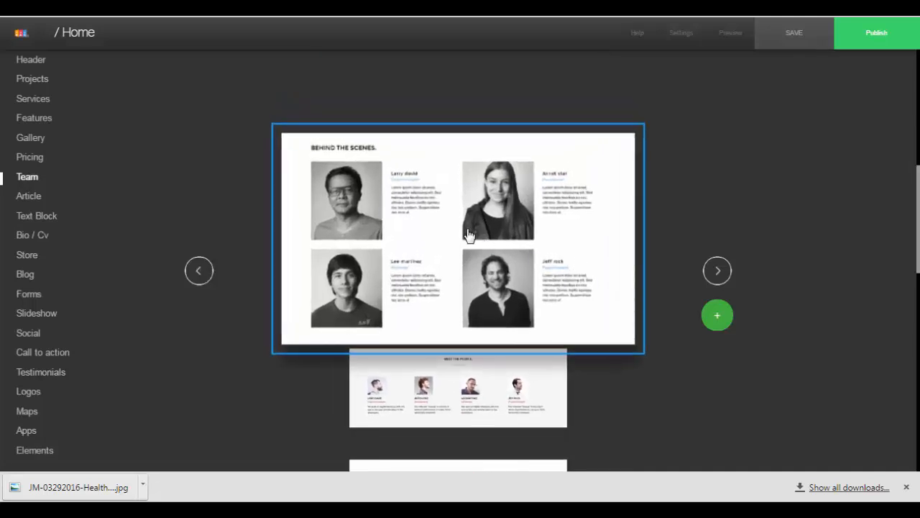
pyautogui.click(468, 235)
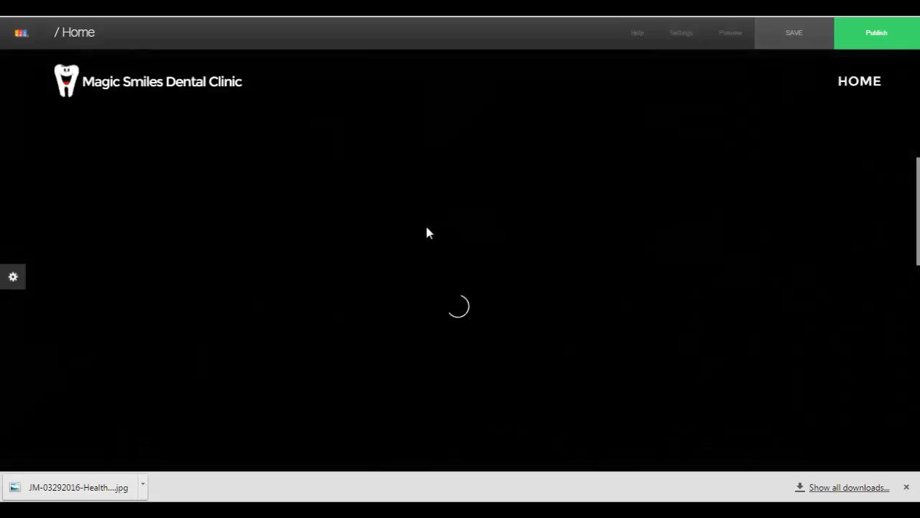
# Move the Behind the Scenes team section below the About / Find Us section and check the page's section order
pyautogui.scroll(6, 647, 268)
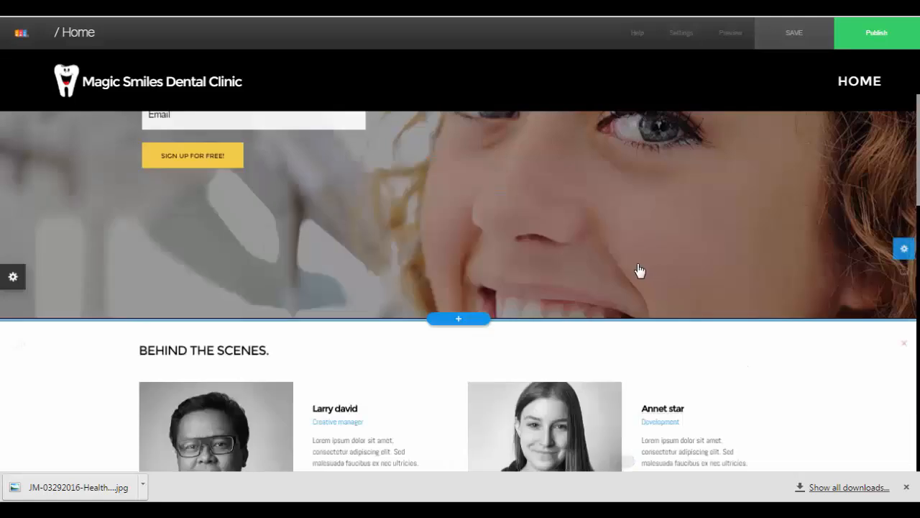
pyautogui.scroll(-3, 627, 269)
pyautogui.scroll(-6, 626, 269)
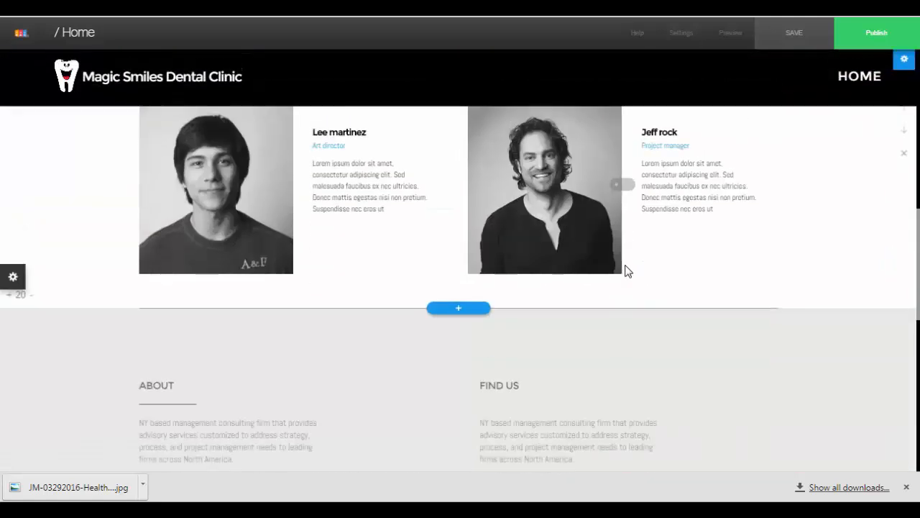
pyautogui.scroll(2, 802, 272)
pyautogui.scroll(3, 905, 250)
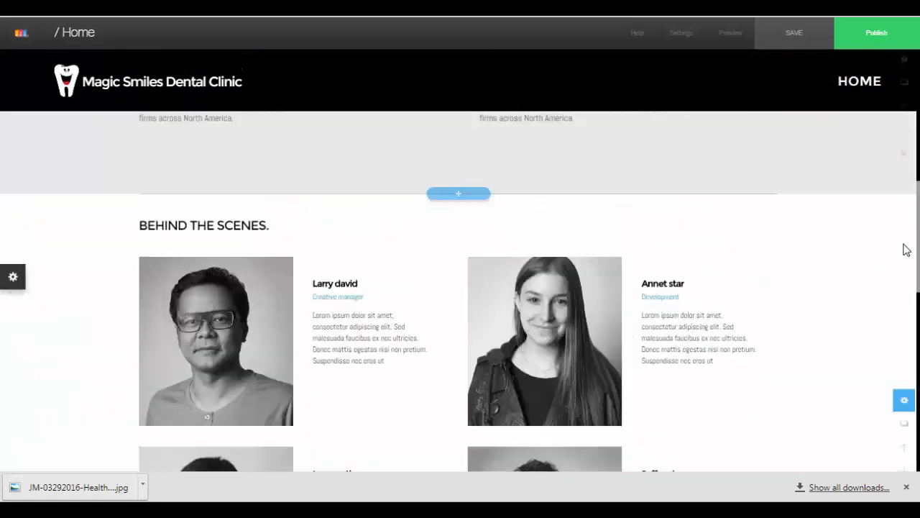
pyautogui.scroll(5, 651, 260)
pyautogui.scroll(-5, 644, 268)
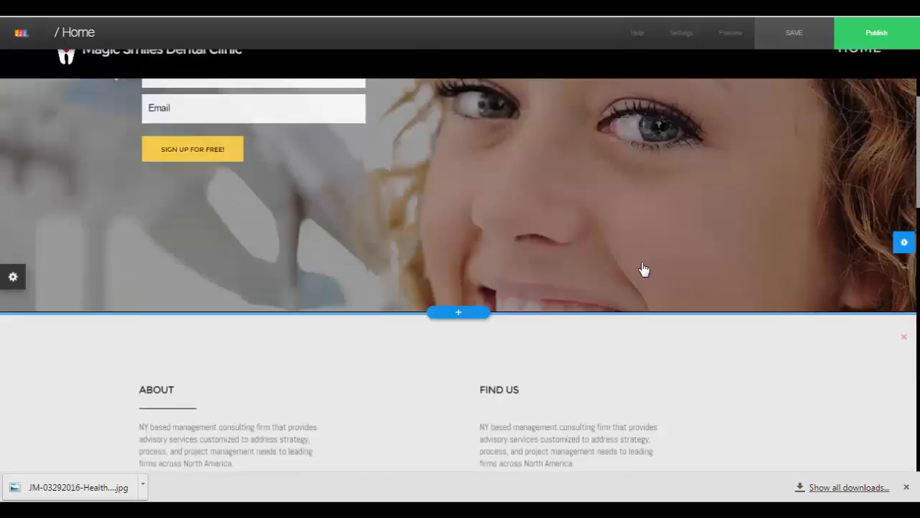
pyautogui.scroll(-6, 644, 267)
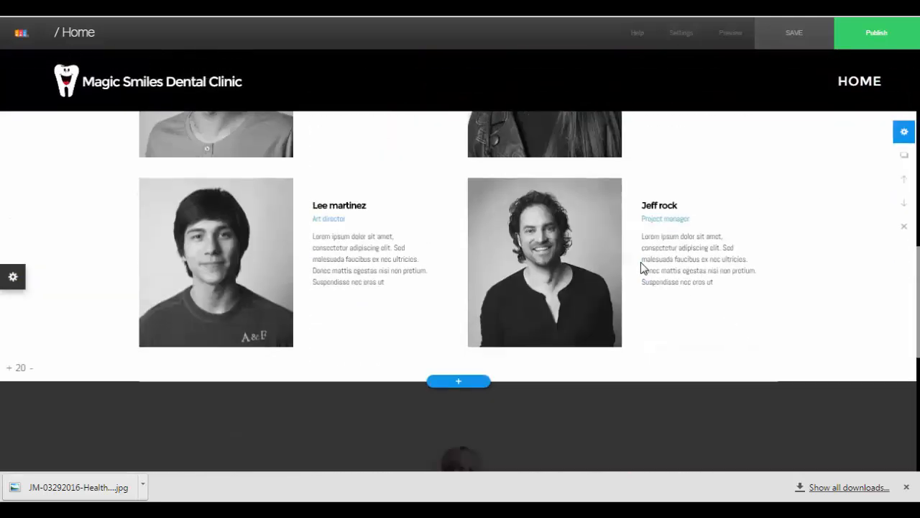
pyautogui.scroll(-4, 644, 269)
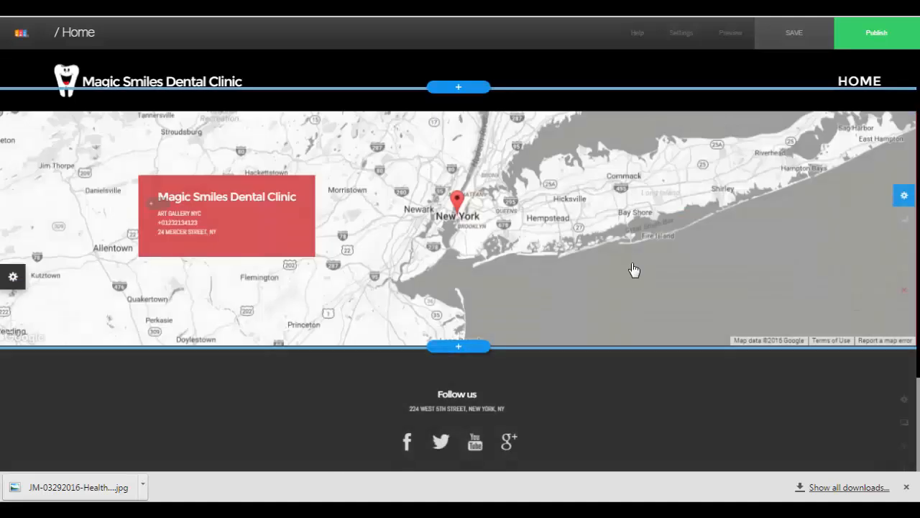
pyautogui.scroll(15, 630, 269)
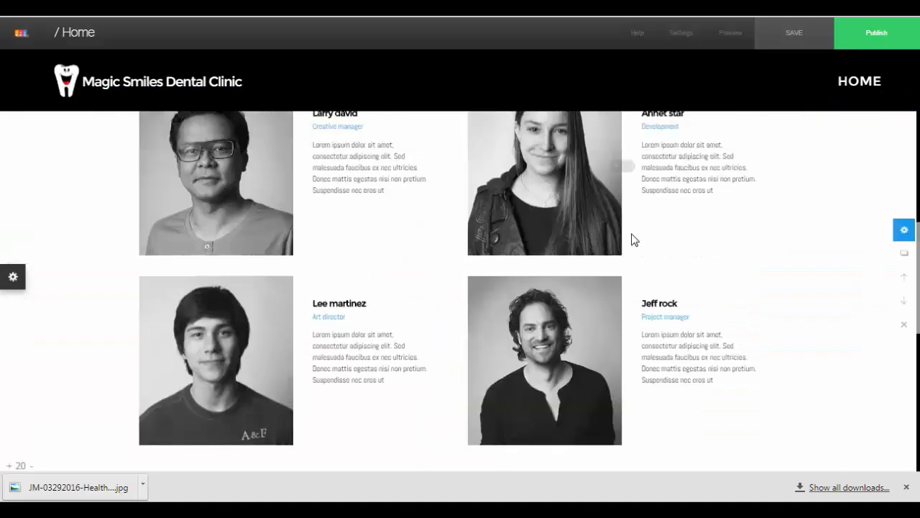
pyautogui.scroll(2, 630, 237)
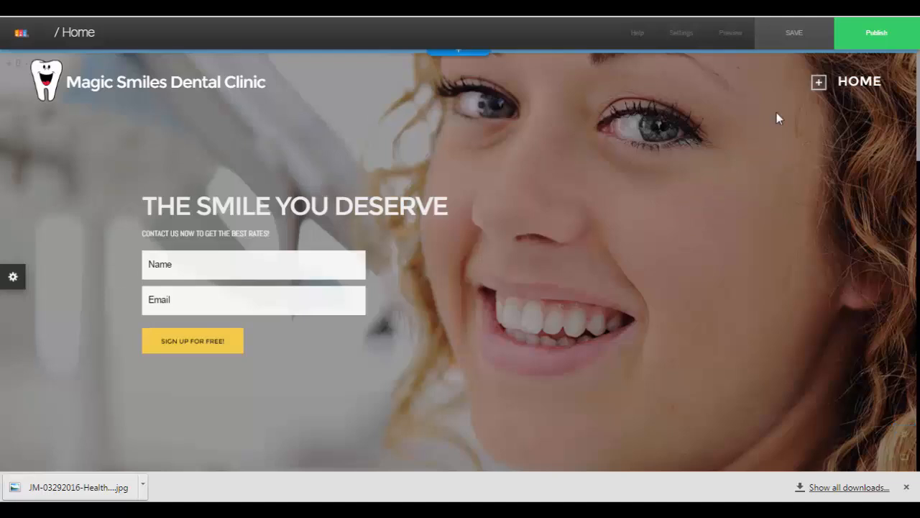
# Save the site to the account under the name Dental Demo
pyautogui.click(81, 33)
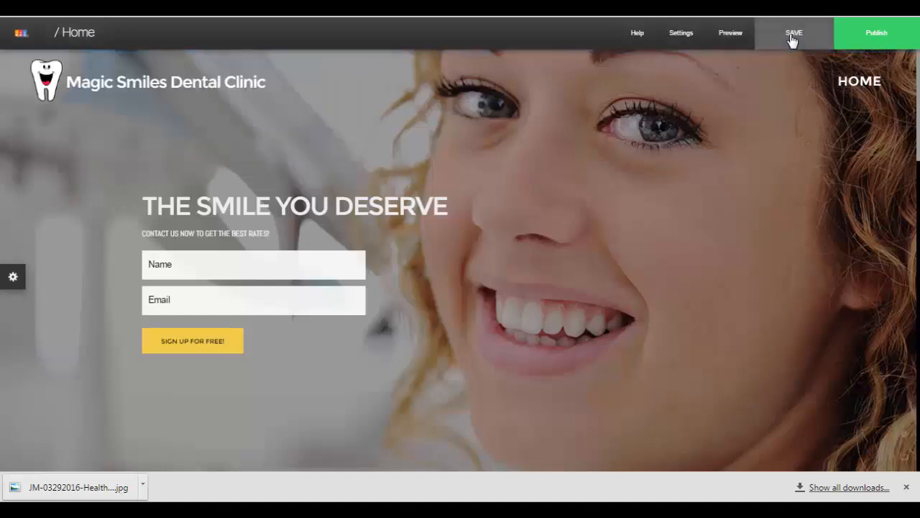
pyautogui.click(793, 34)
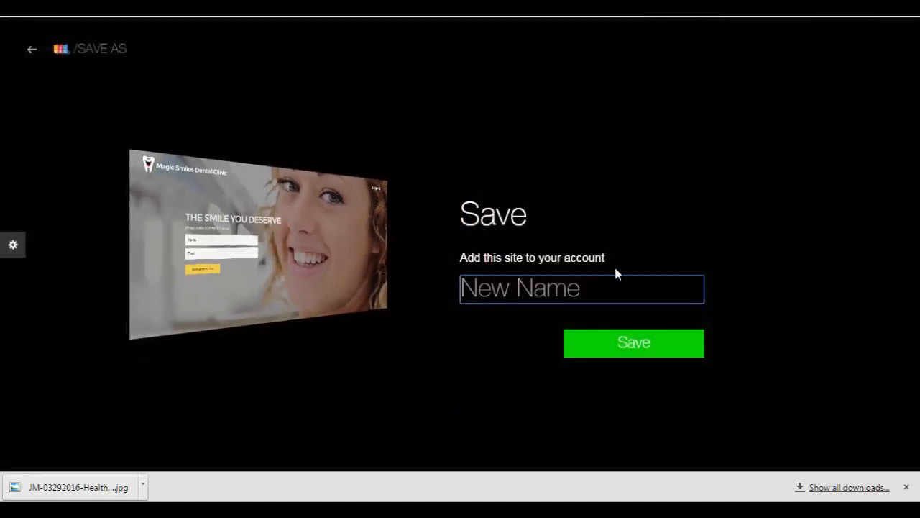
pyautogui.write('Dental')
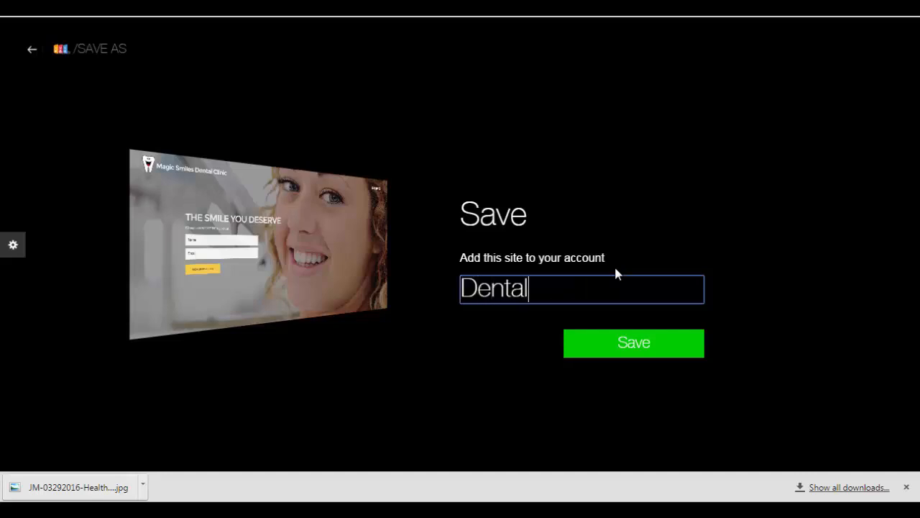
pyautogui.write(' Demo')
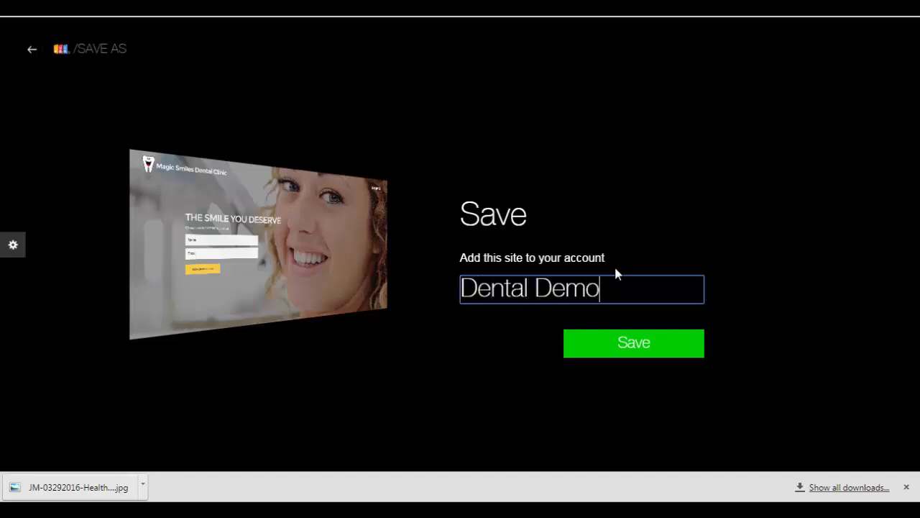
pyautogui.click(633, 346)
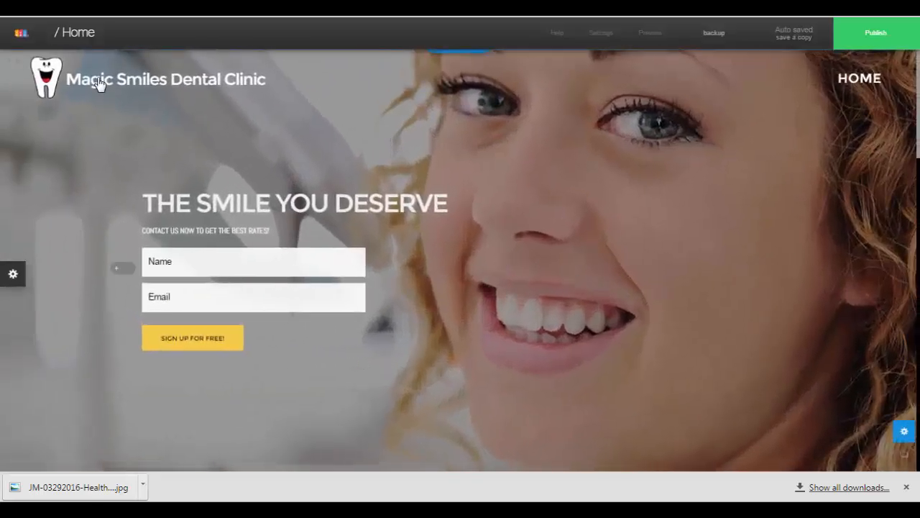
# Start adding a new page and look through the available page templates for a suitable one
pyautogui.click(79, 29)
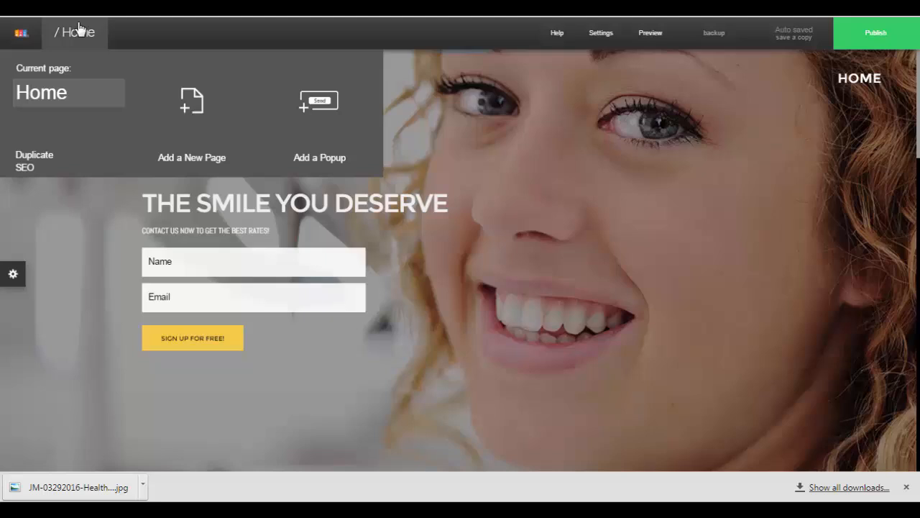
pyautogui.click(197, 125)
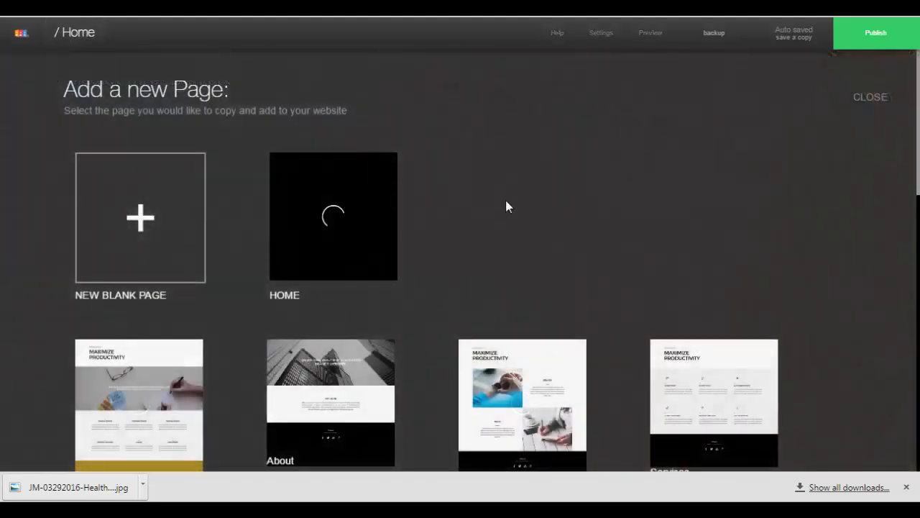
pyautogui.scroll(-2, 507, 205)
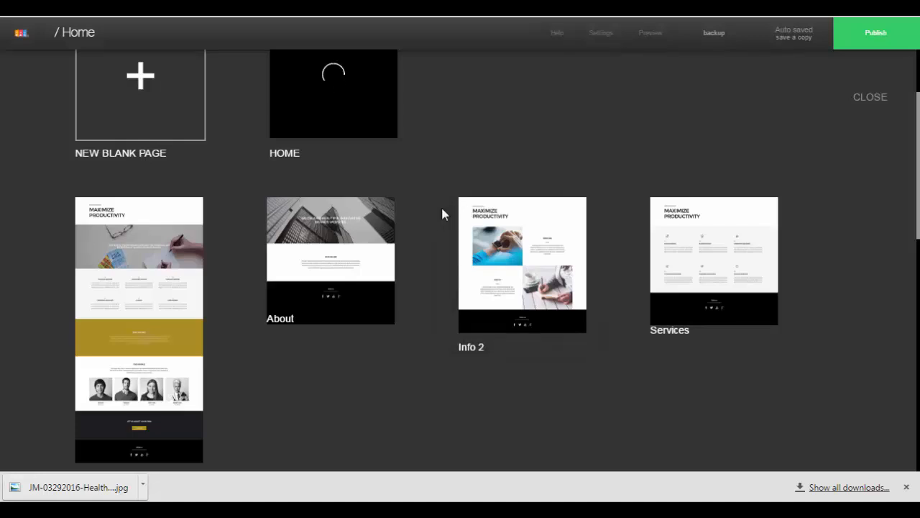
pyautogui.scroll(-2, 440, 206)
pyautogui.scroll(1, 546, 209)
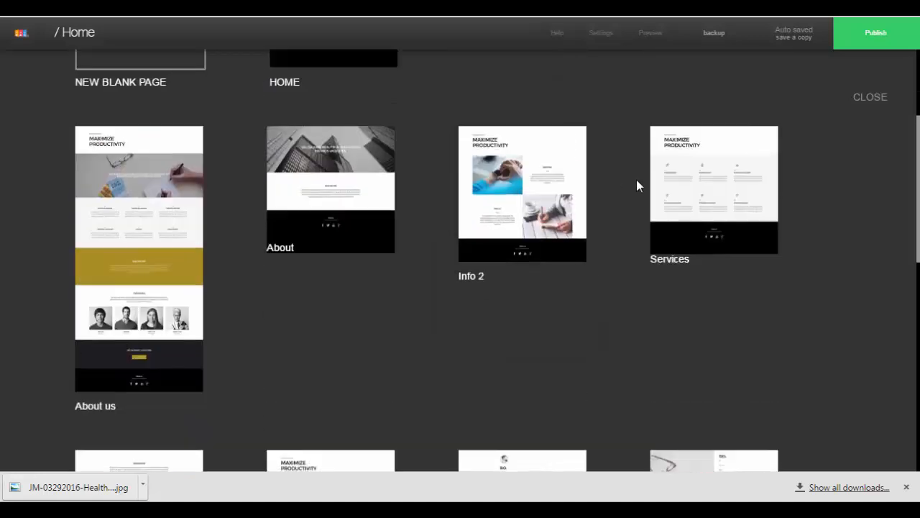
pyautogui.scroll(-3, 692, 207)
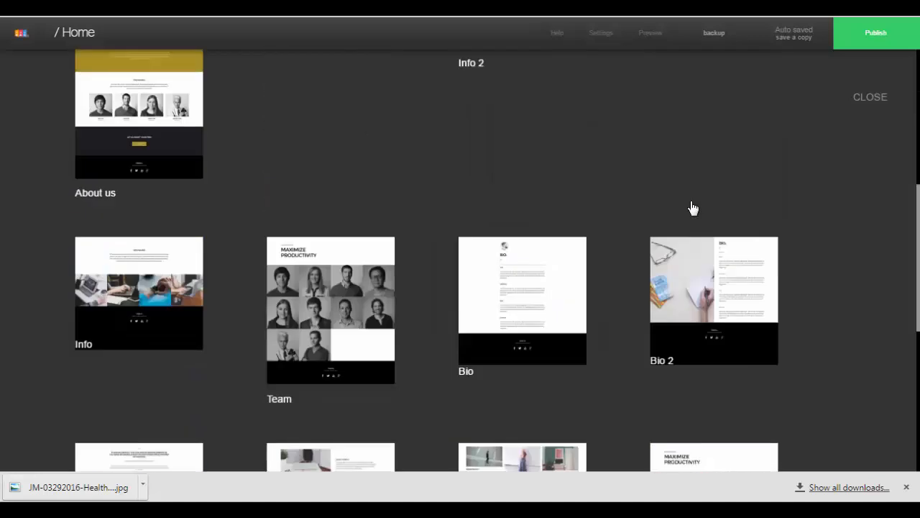
pyautogui.scroll(-4, 711, 184)
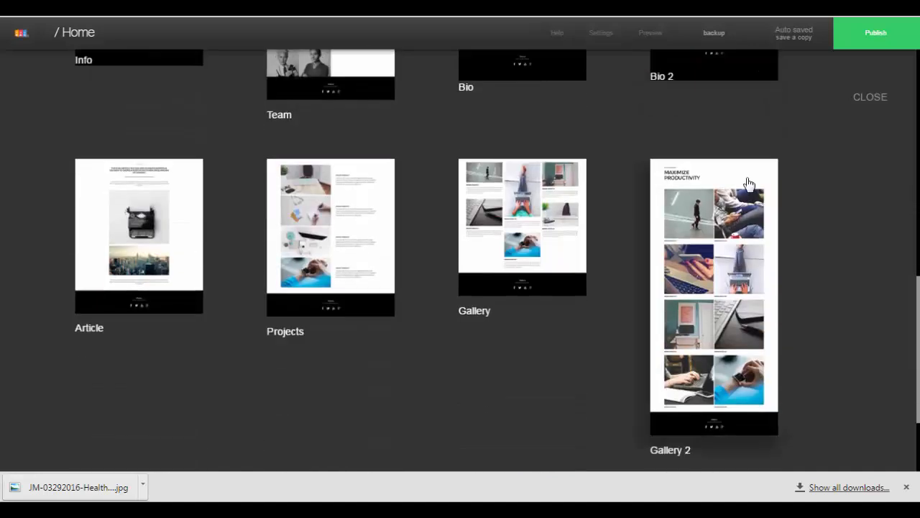
pyautogui.scroll(-1, 749, 206)
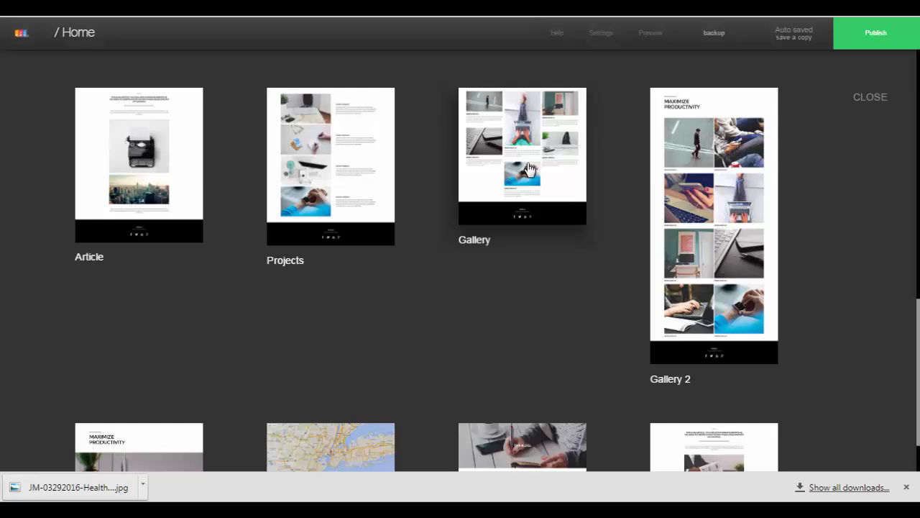
pyautogui.scroll(-1, 549, 155)
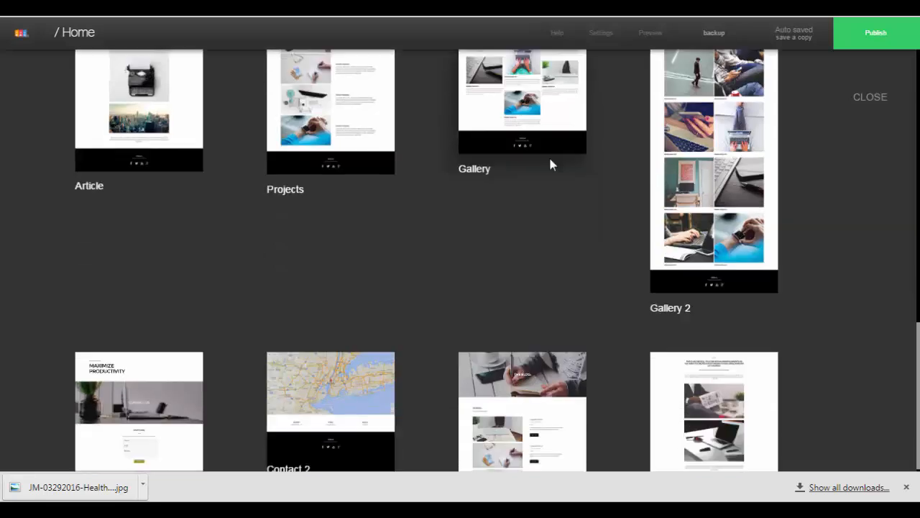
pyautogui.scroll(-1, 597, 147)
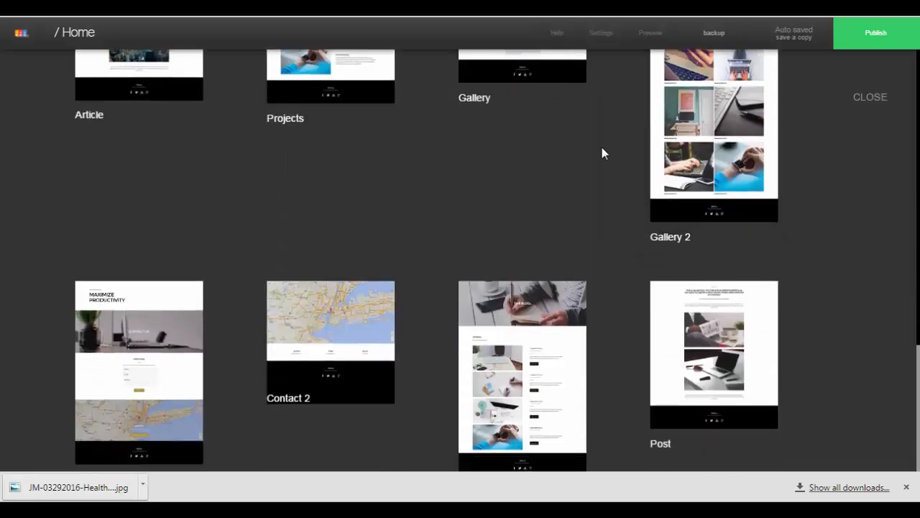
pyautogui.scroll(11, 598, 147)
# Add a page from the Services template, keep the name Services, and include it as a link in the site menu
pyautogui.click(696, 236)
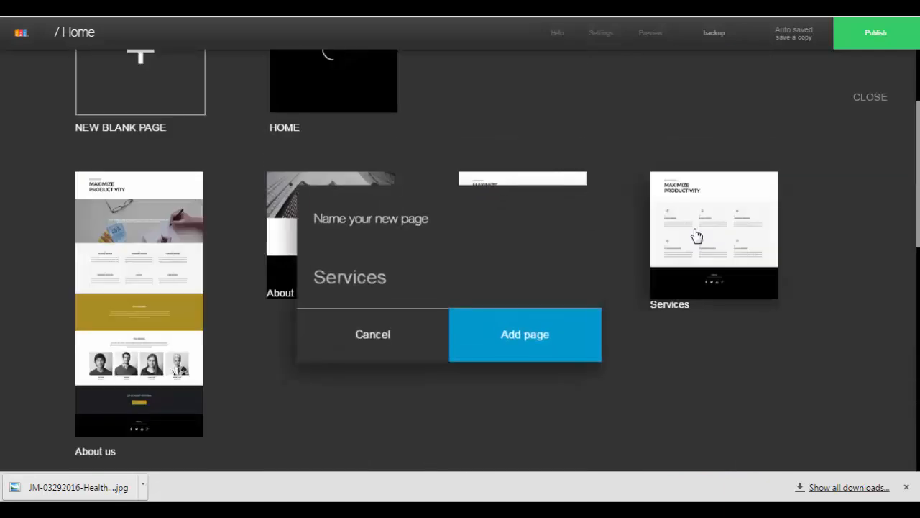
pyautogui.click(530, 338)
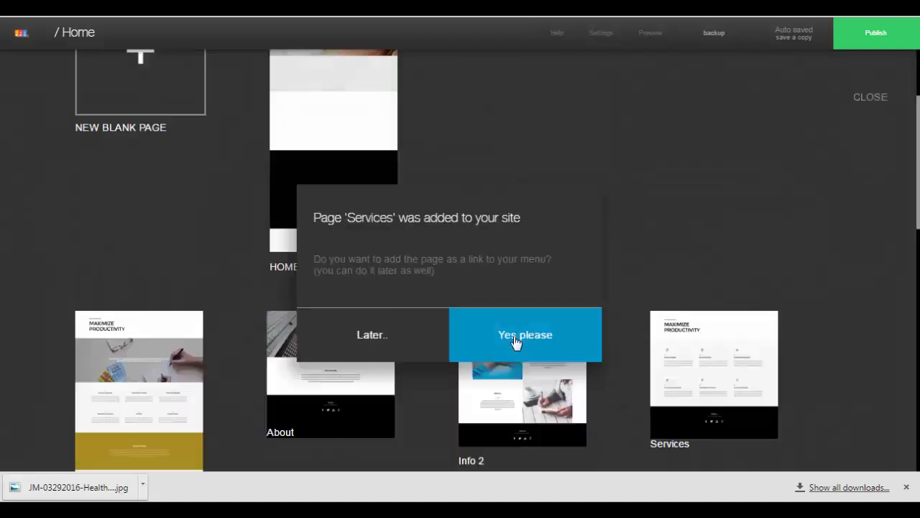
pyautogui.click(523, 351)
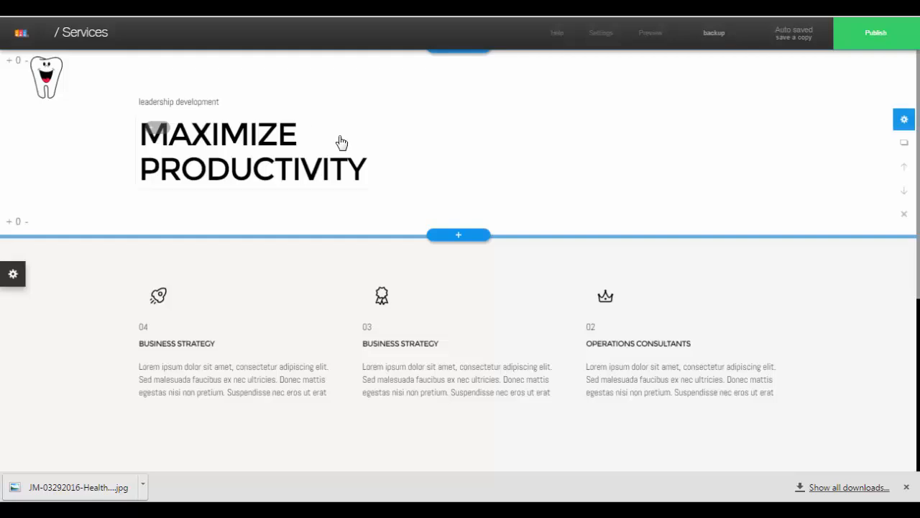
# Add the Header section with the pandora phone photo below the Maximize Productivity section and apply the website style to it
pyautogui.click(458, 237)
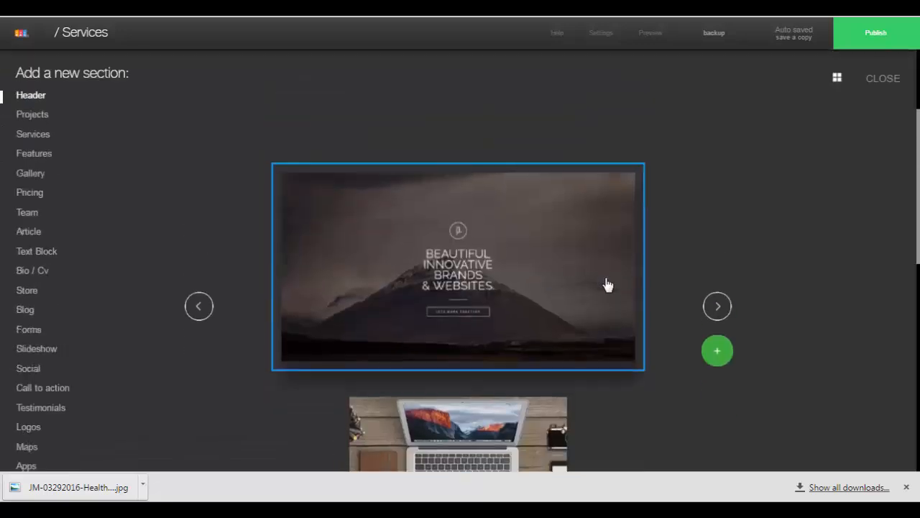
pyautogui.click(710, 309)
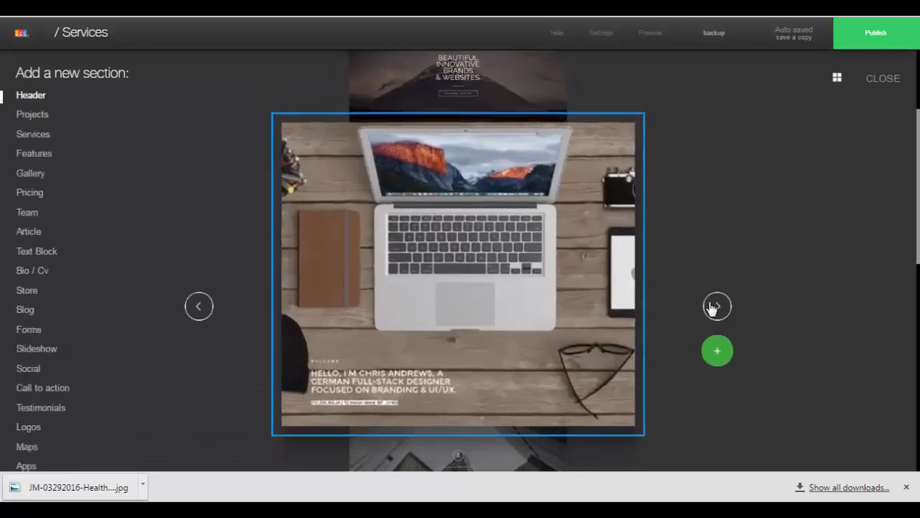
pyautogui.click(717, 307)
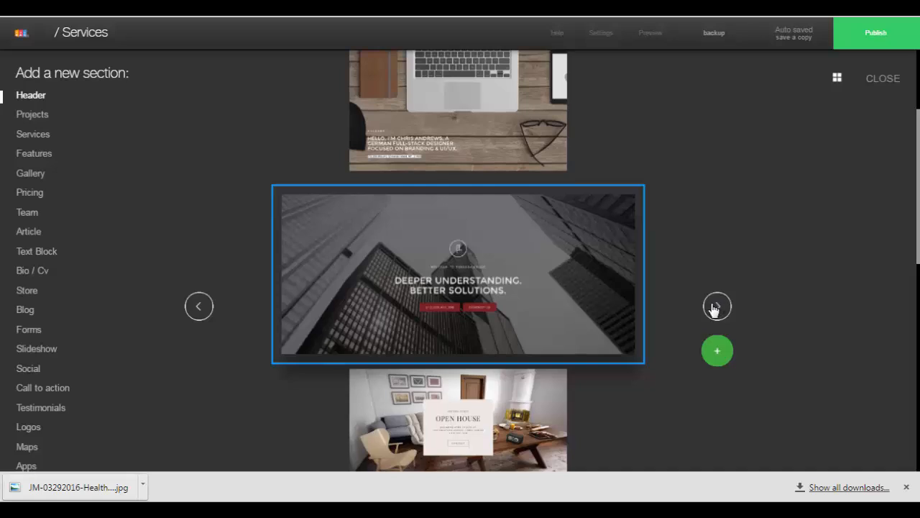
pyautogui.click(714, 309)
pyautogui.click(714, 308)
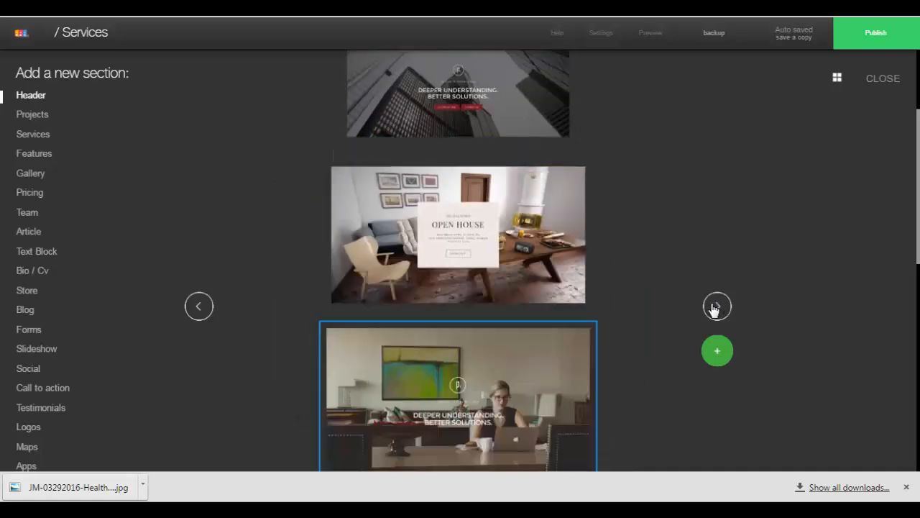
pyautogui.click(714, 309)
pyautogui.click(714, 309)
pyautogui.click(714, 308)
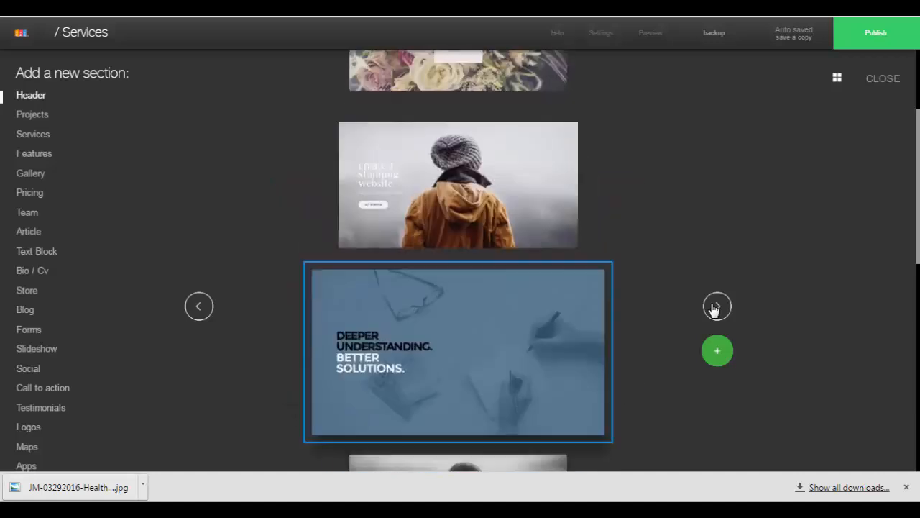
pyautogui.click(714, 308)
pyautogui.click(713, 308)
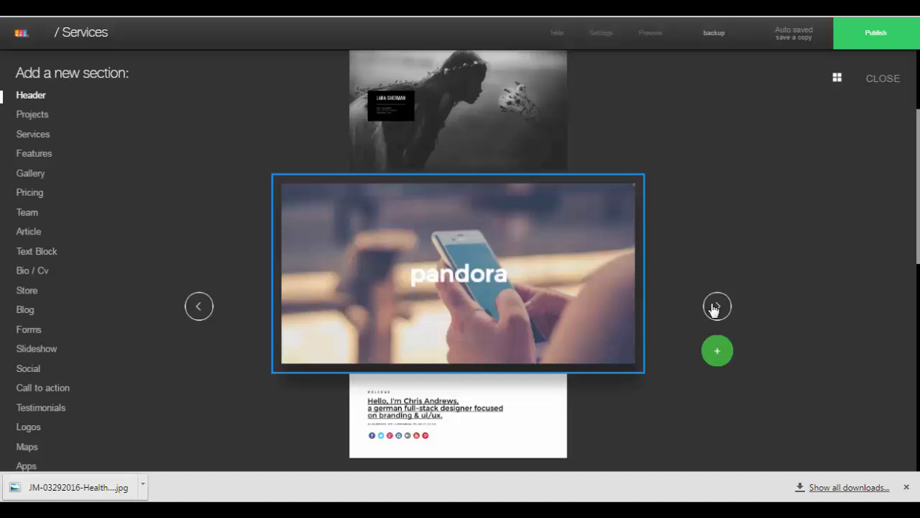
pyautogui.click(462, 267)
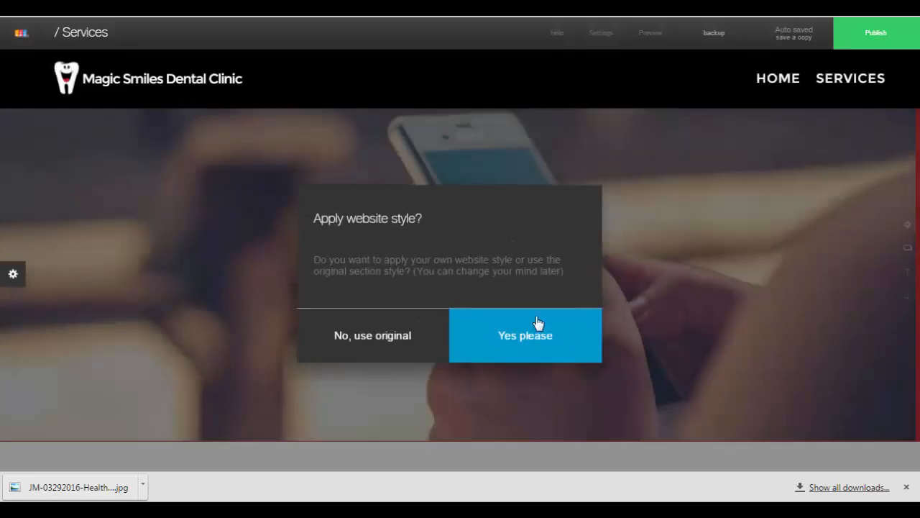
pyautogui.click(536, 346)
# Replace the pandora heading in the new header section with "What We Do Best"
pyautogui.scroll(1, 544, 304)
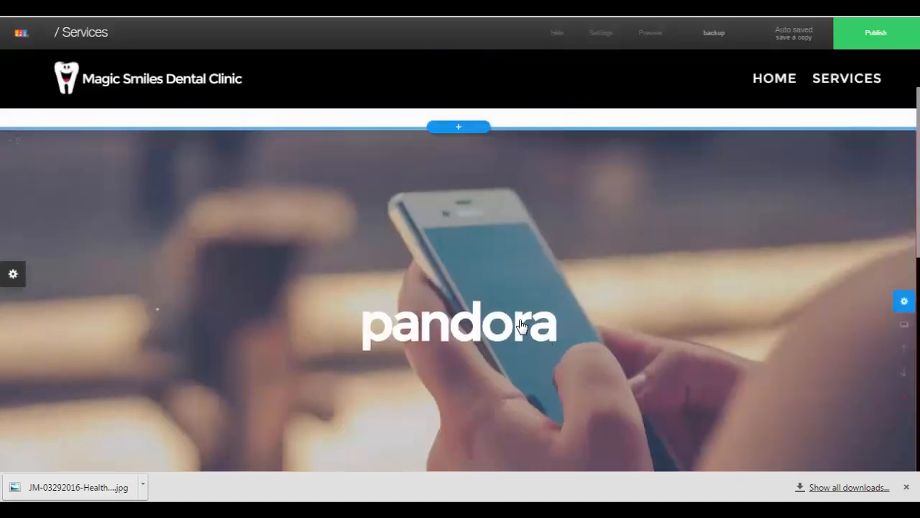
pyautogui.click(515, 336)
pyautogui.click(554, 336)
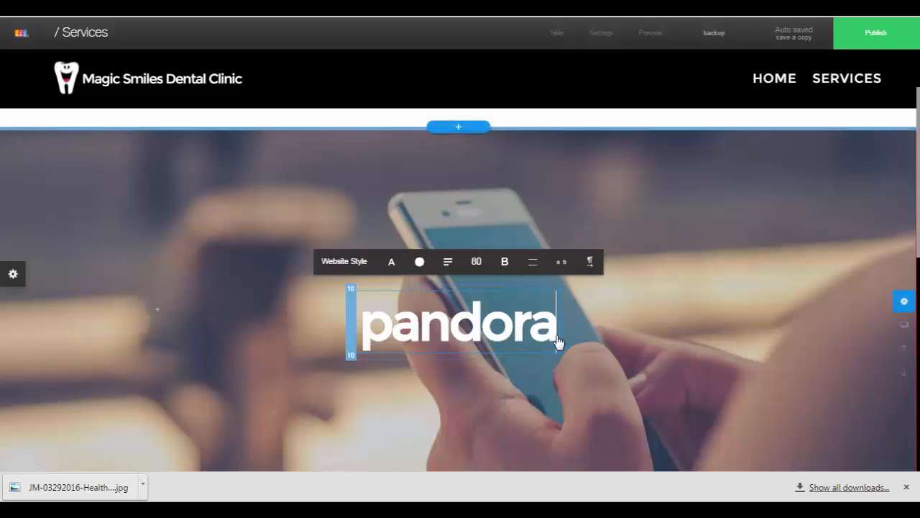
pyautogui.press('BackSpace')
pyautogui.press('BackSpace')
pyautogui.press('BackSpace')
pyautogui.press('BackSpace')
pyautogui.press('BackSpace')
pyautogui.press('BackSpace')
pyautogui.press('BackSpace')
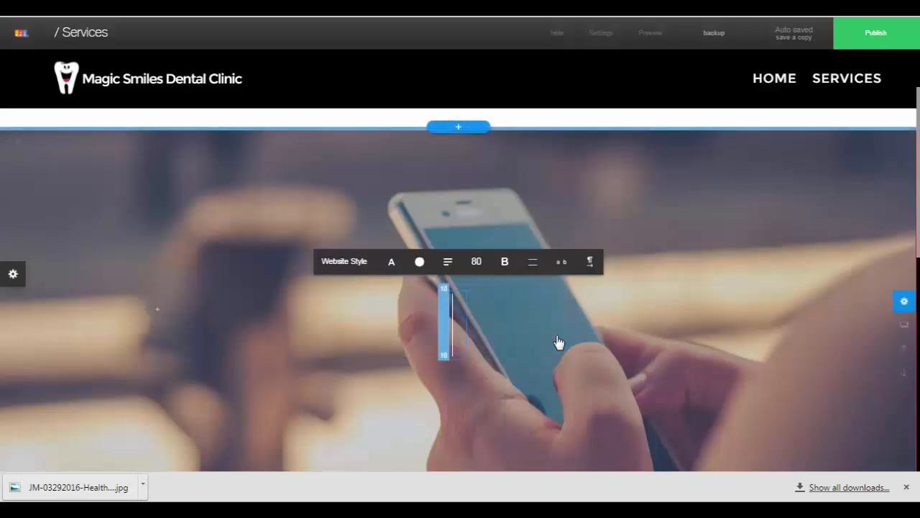
pyautogui.write('What We')
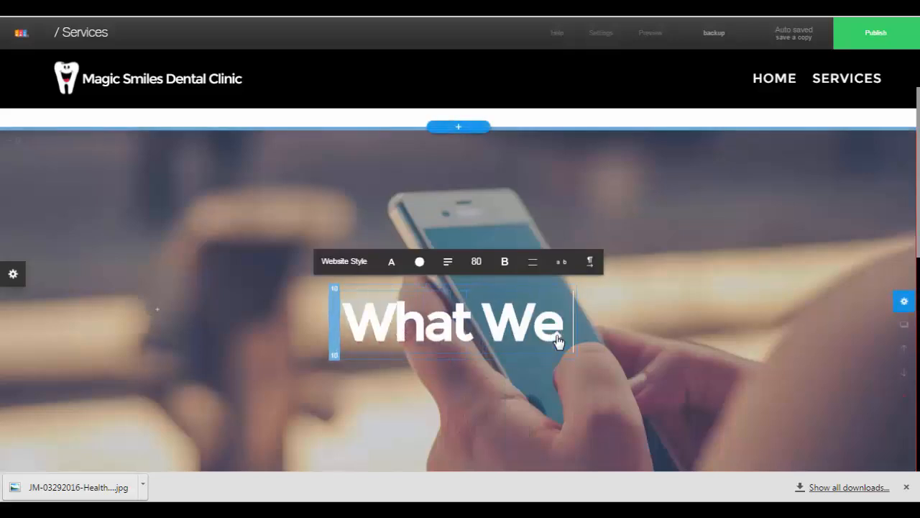
pyautogui.write(' Do Best')
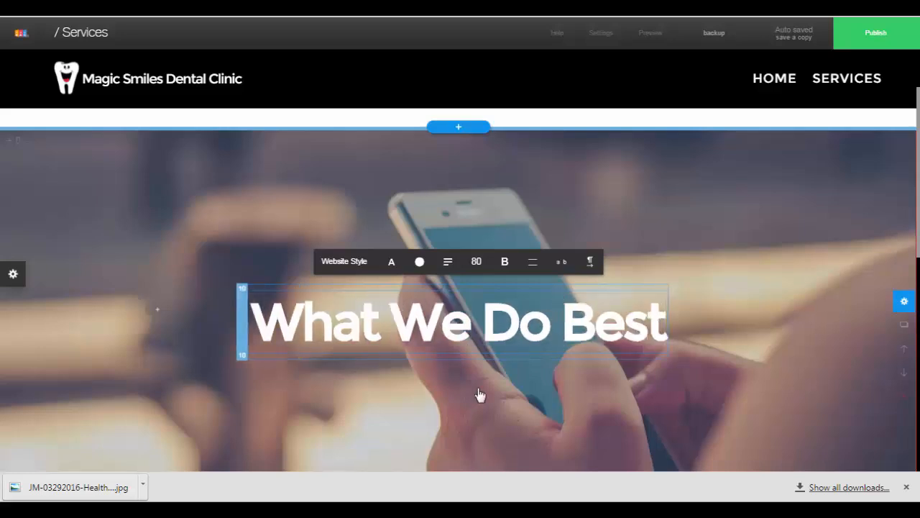
pyautogui.click(454, 384)
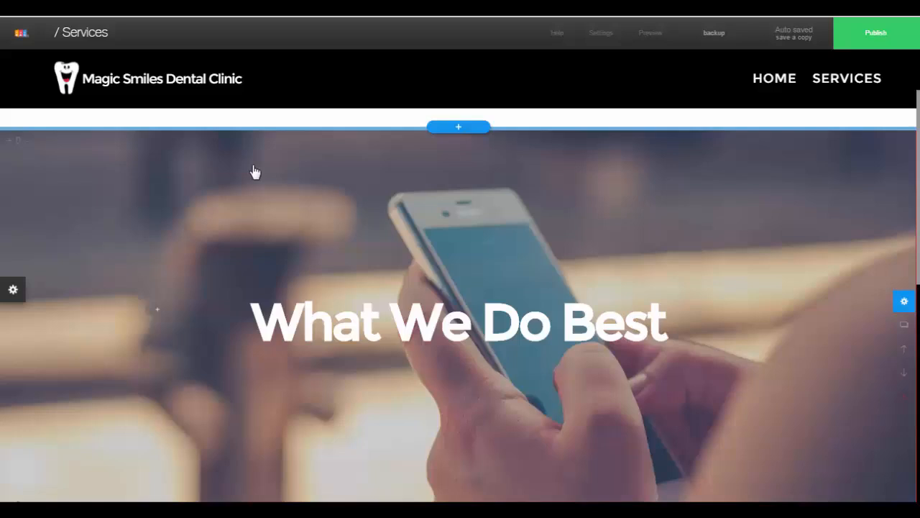
# Replace the What We Do Best header's background photo with the image girl-in-a-straw-hat-smiling_MJC2j4vd
pyautogui.scroll(-2, 216, 216)
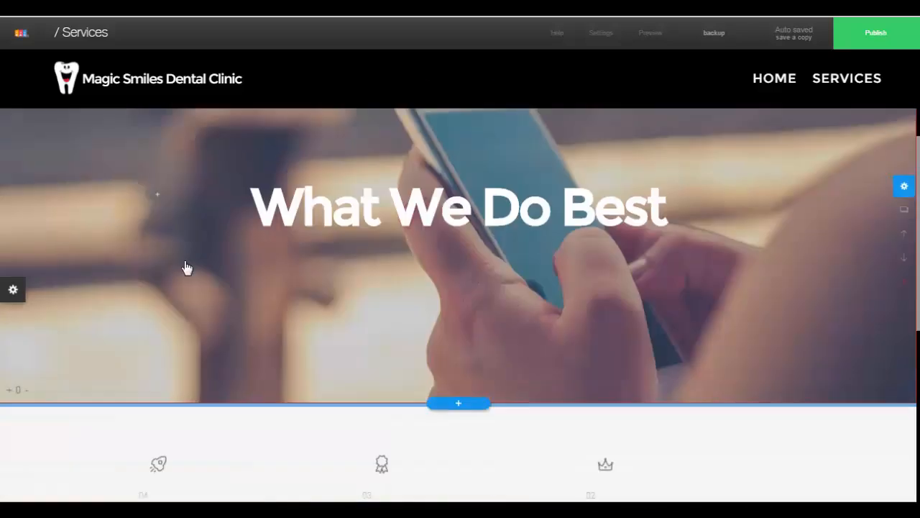
pyautogui.scroll(2, 186, 267)
pyautogui.click(253, 219)
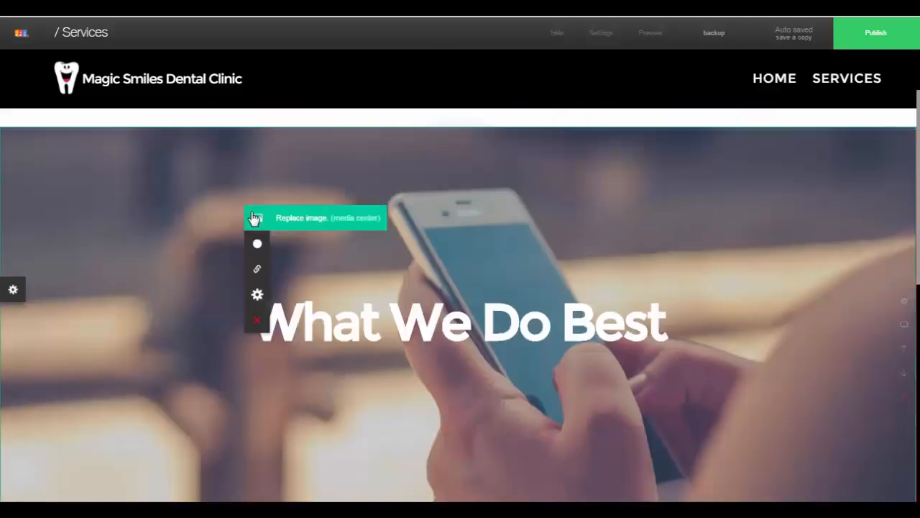
pyautogui.click(301, 225)
pyautogui.click(425, 345)
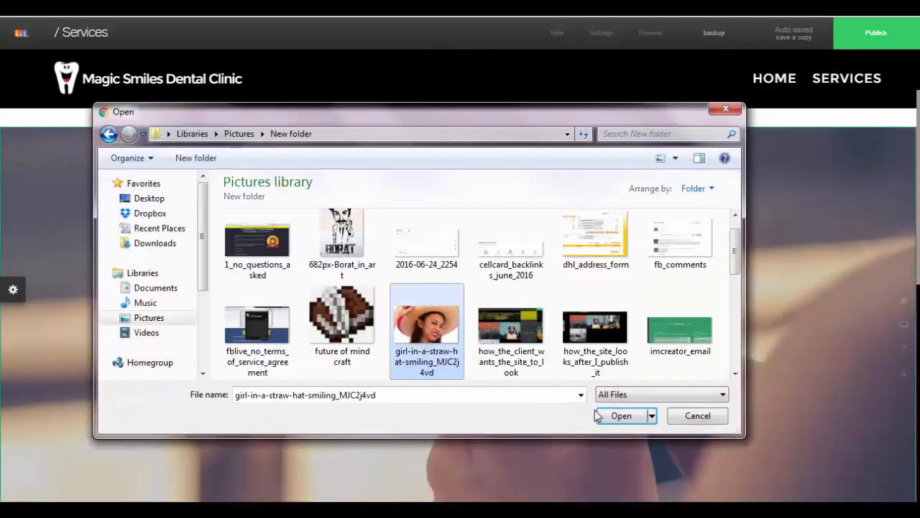
pyautogui.click(622, 416)
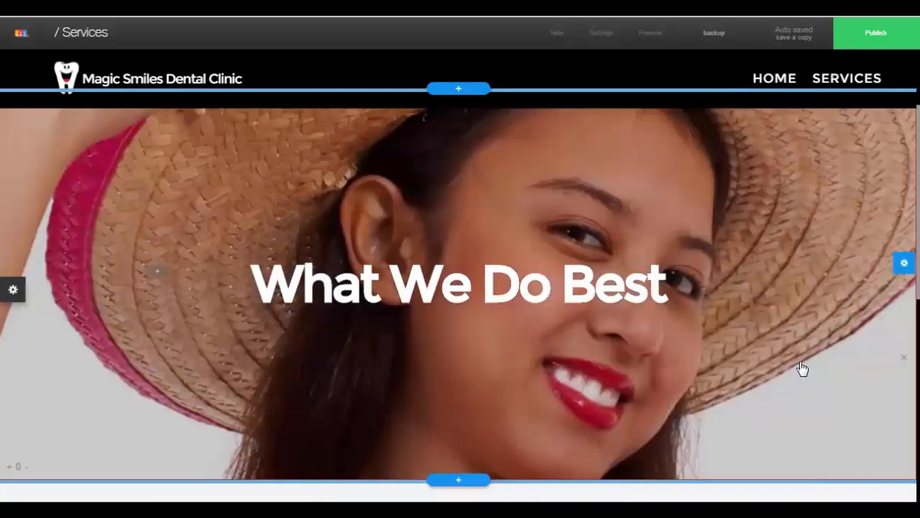
# Set the background image of the What We Do Best header to fixed and check the effect
pyautogui.click(803, 369)
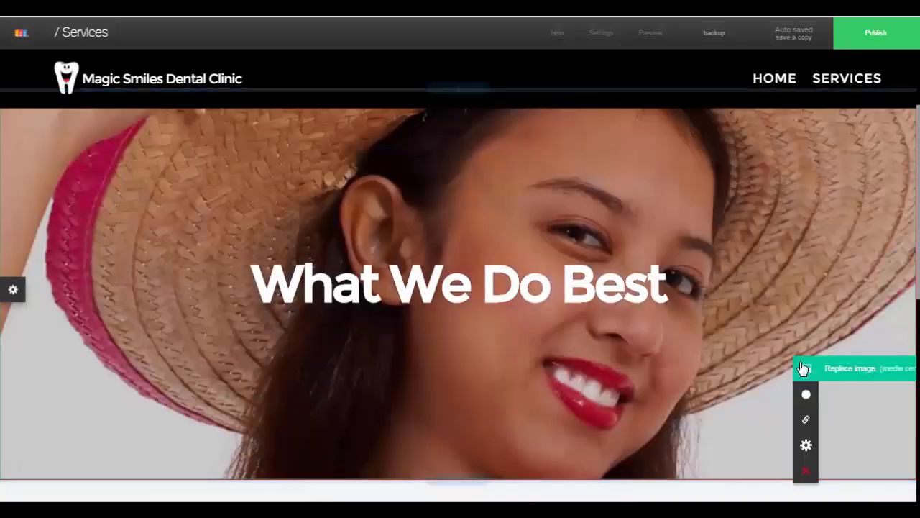
pyautogui.click(807, 395)
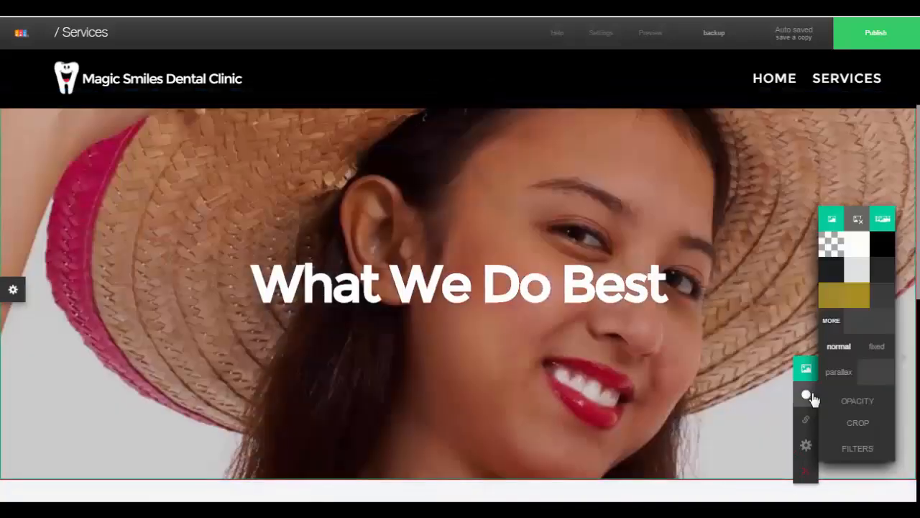
pyautogui.click(878, 348)
pyautogui.scroll(-4, 590, 403)
# Delete the Maximize Productivity section from the start of the Services page
pyautogui.scroll(6, 584, 402)
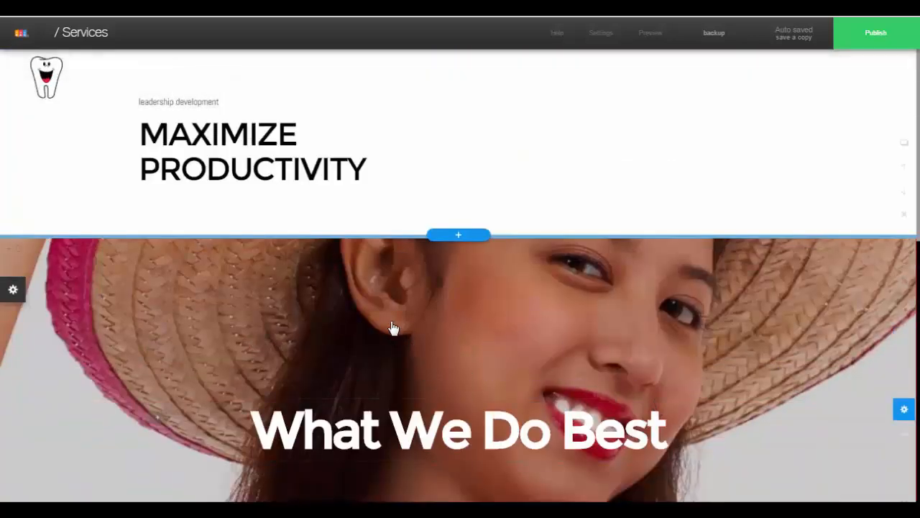
pyautogui.click(905, 212)
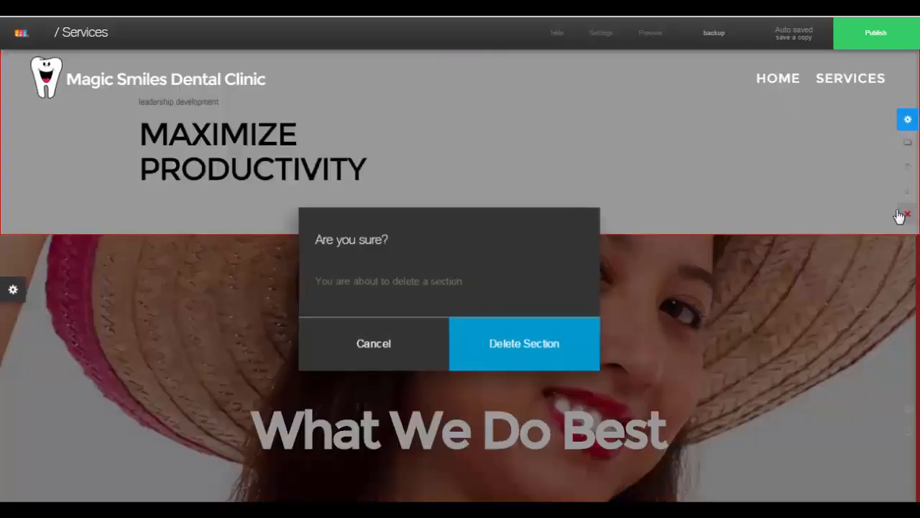
pyautogui.click(519, 343)
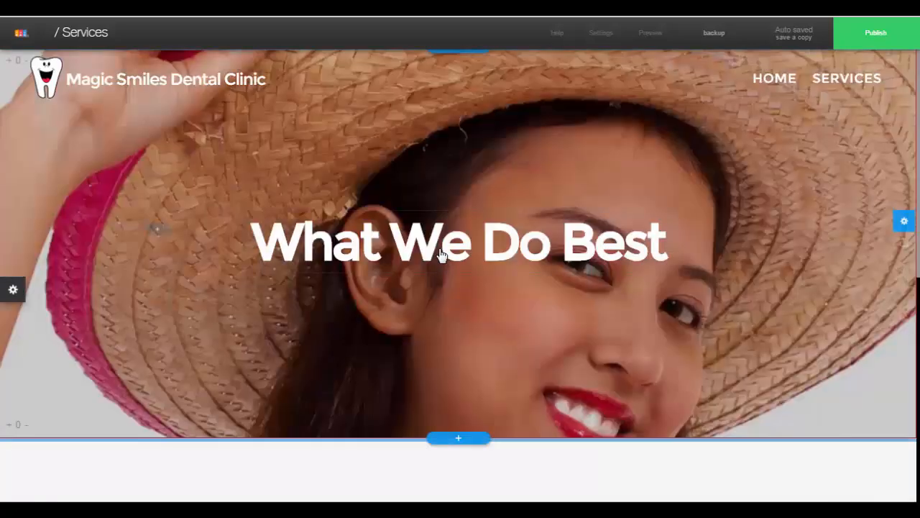
# Look over the six-item icon section with the business strategy and consultant texts and delete that section
pyautogui.scroll(-4, 348, 262)
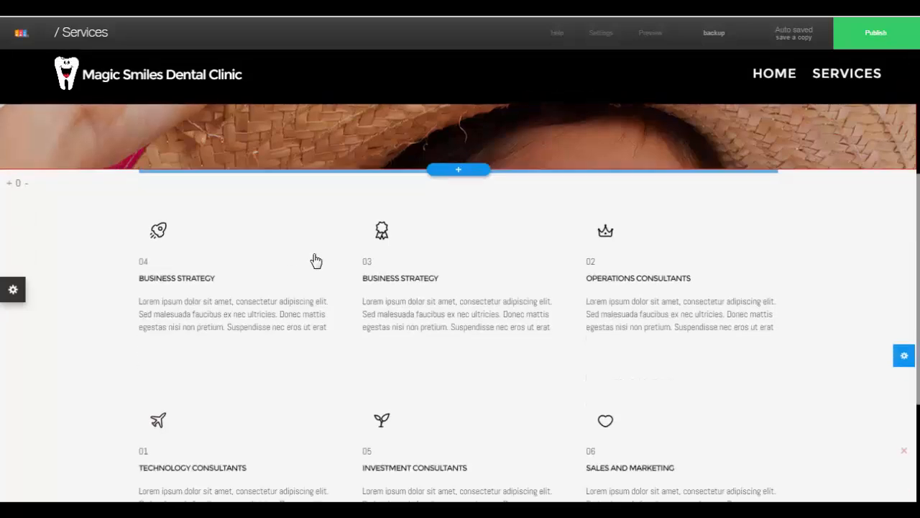
pyautogui.click(160, 236)
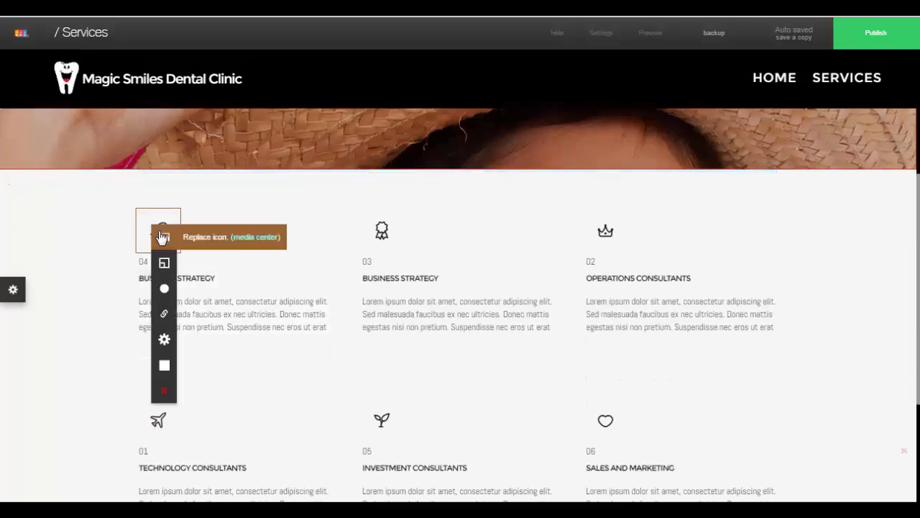
pyautogui.scroll(-3, 343, 271)
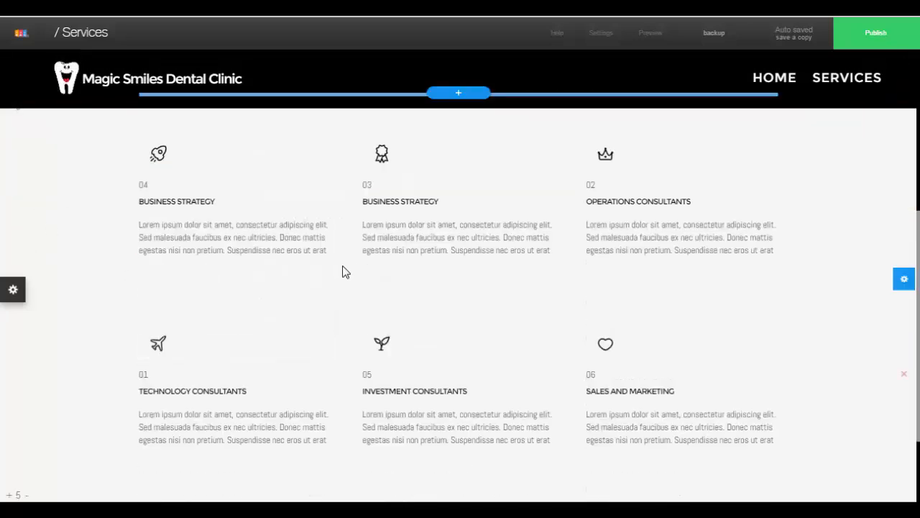
pyautogui.scroll(2, 319, 276)
pyautogui.scroll(2, 238, 255)
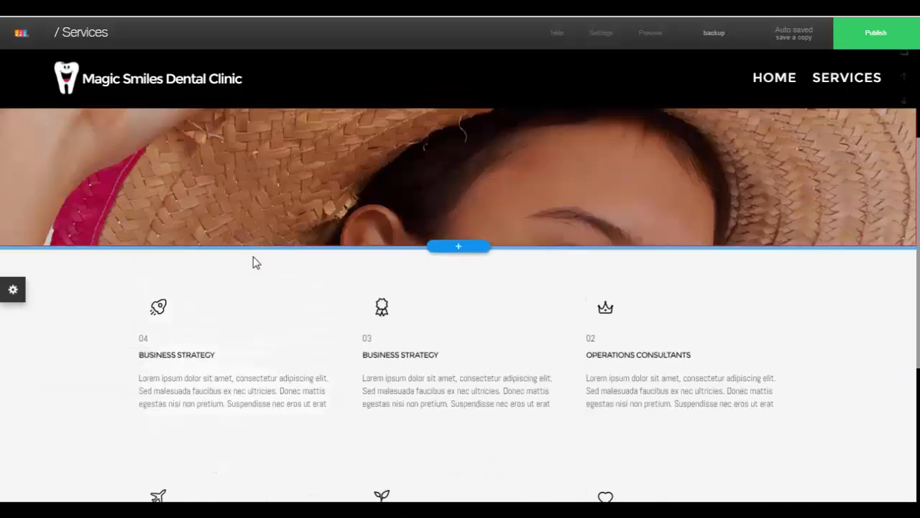
pyautogui.scroll(-2, 261, 262)
pyautogui.scroll(-1, 432, 301)
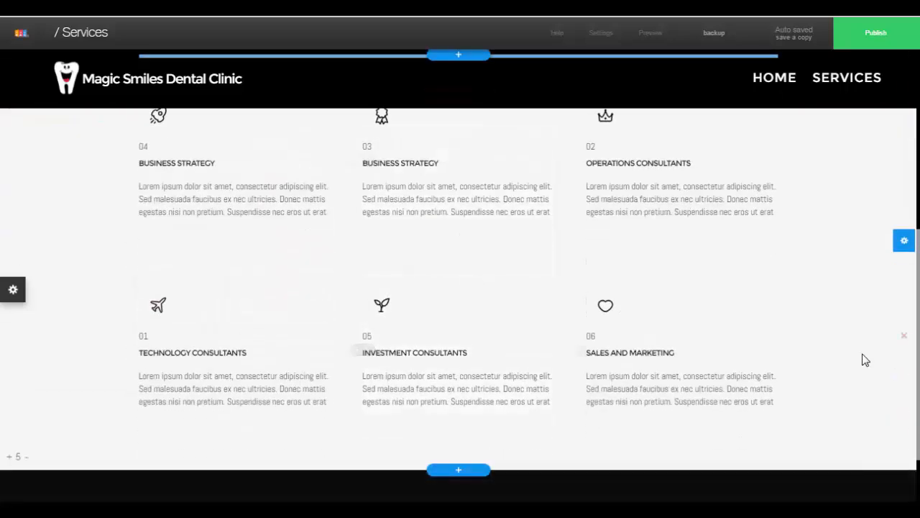
pyautogui.click(904, 335)
pyautogui.click(587, 354)
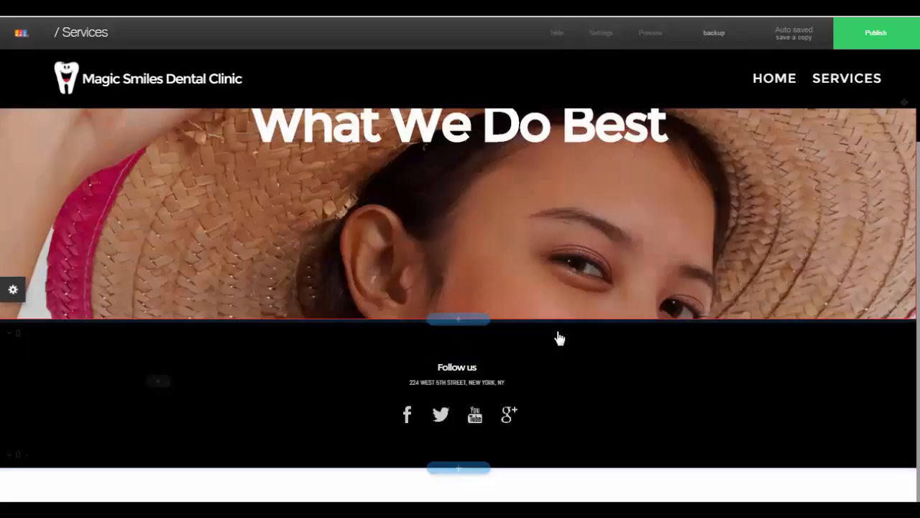
# Browse the Gallery section designs, but add the Services section with four image tiles below the What We Do Best header
pyautogui.click(460, 320)
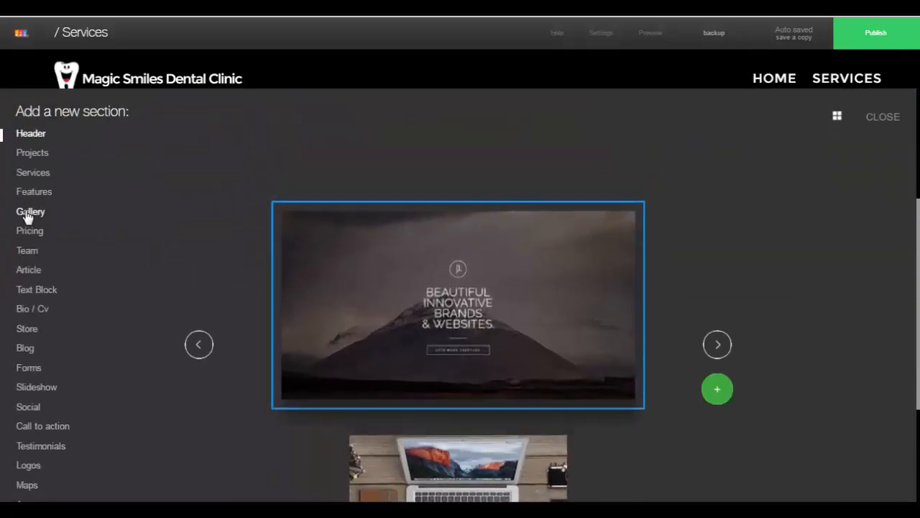
pyautogui.click(26, 213)
pyautogui.scroll(-3, 387, 290)
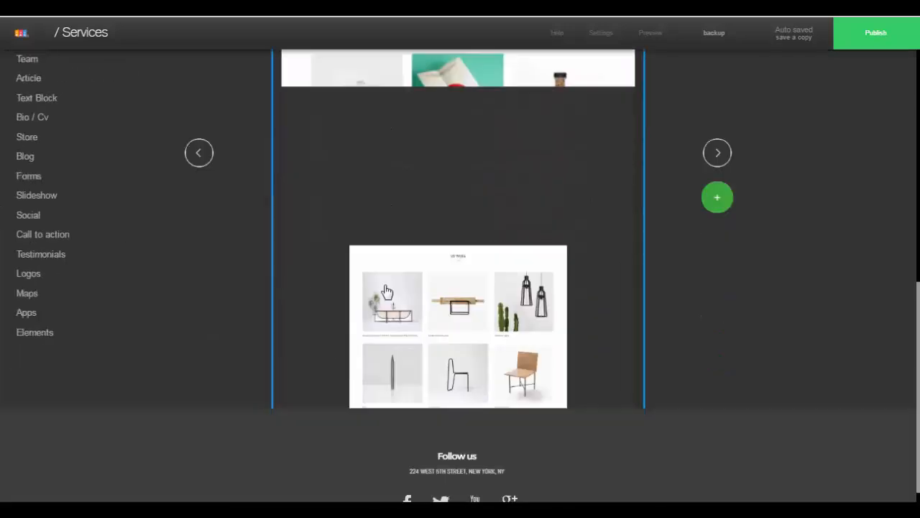
pyautogui.scroll(-2, 387, 290)
pyautogui.scroll(3, 322, 253)
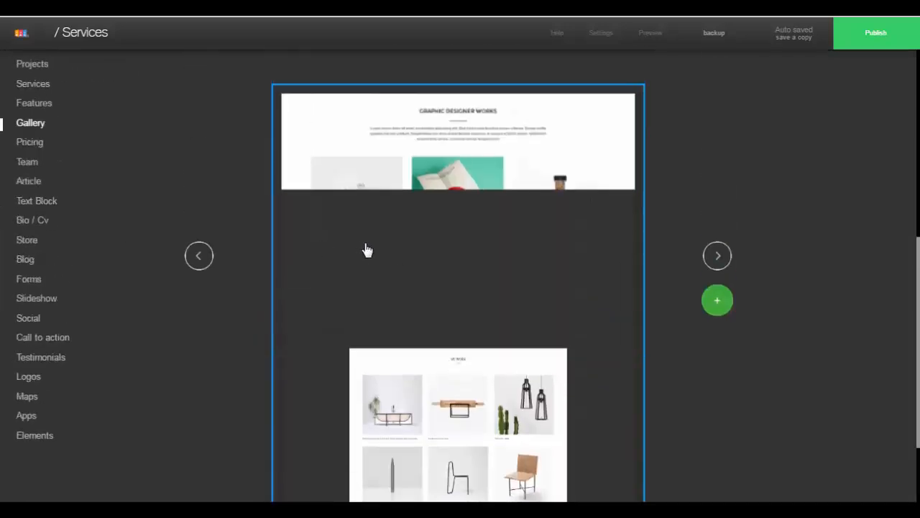
pyautogui.scroll(2, 363, 251)
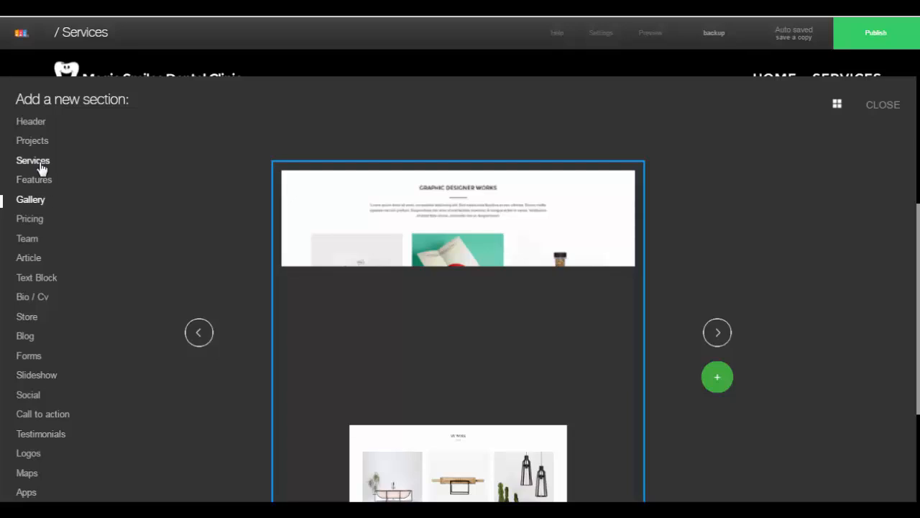
pyautogui.click(39, 164)
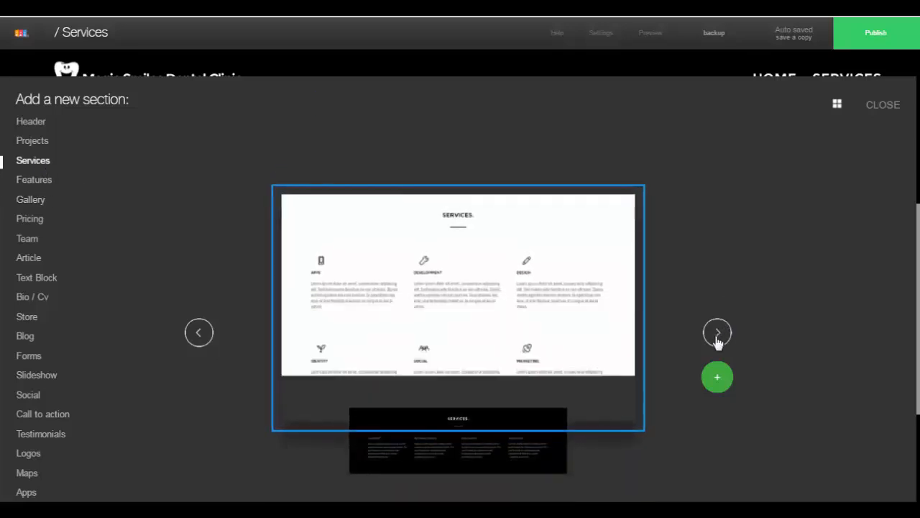
pyautogui.click(717, 333)
pyautogui.click(718, 333)
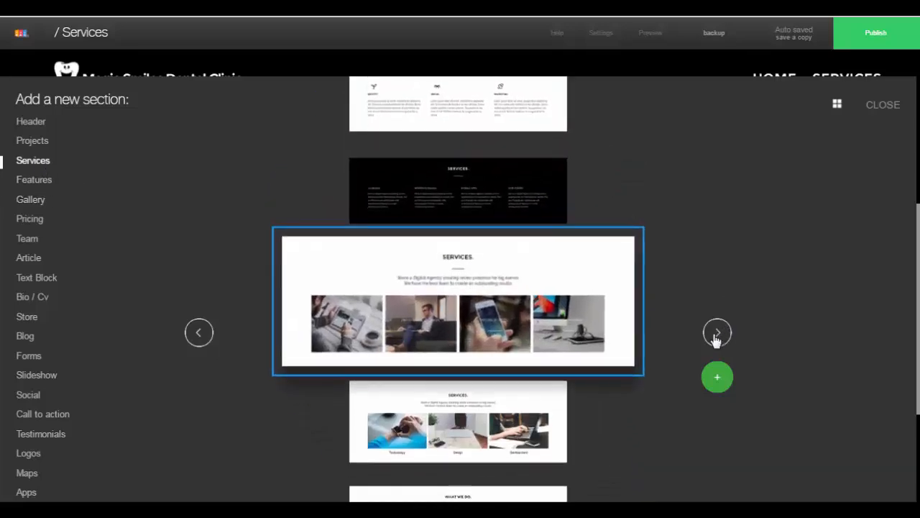
pyautogui.click(496, 292)
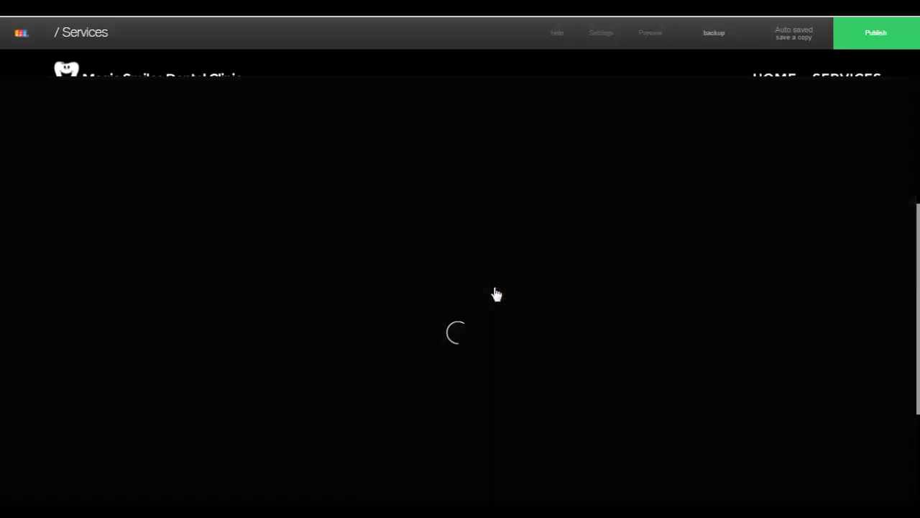
pyautogui.click(520, 352)
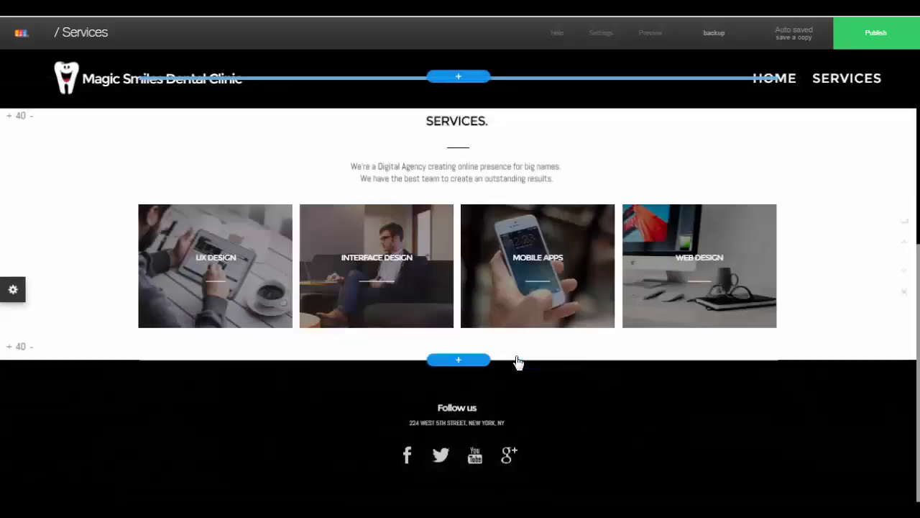
# Look over the new Services section and the fixed-background header above it
pyautogui.scroll(2, 658, 267)
pyautogui.scroll(-1, 651, 273)
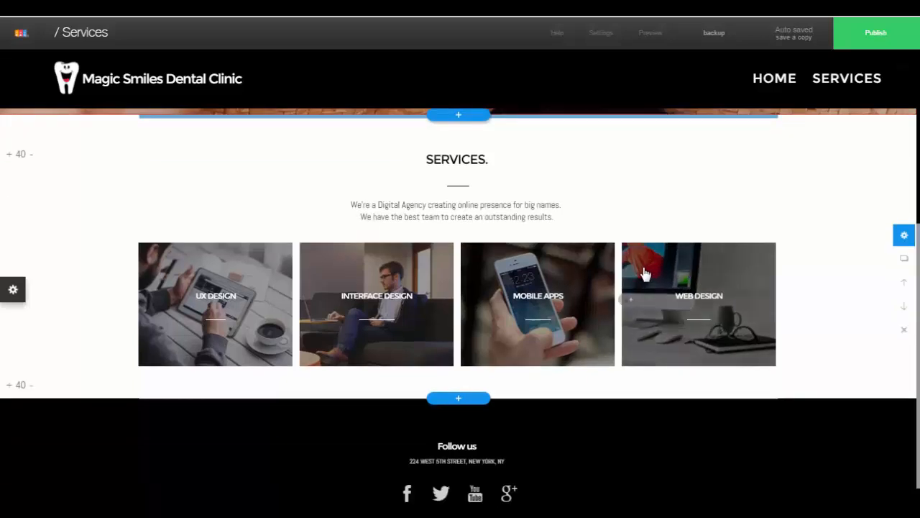
pyautogui.scroll(1, 643, 273)
pyautogui.scroll(1, 643, 273)
pyautogui.scroll(-1, 643, 273)
pyautogui.scroll(-2, 646, 270)
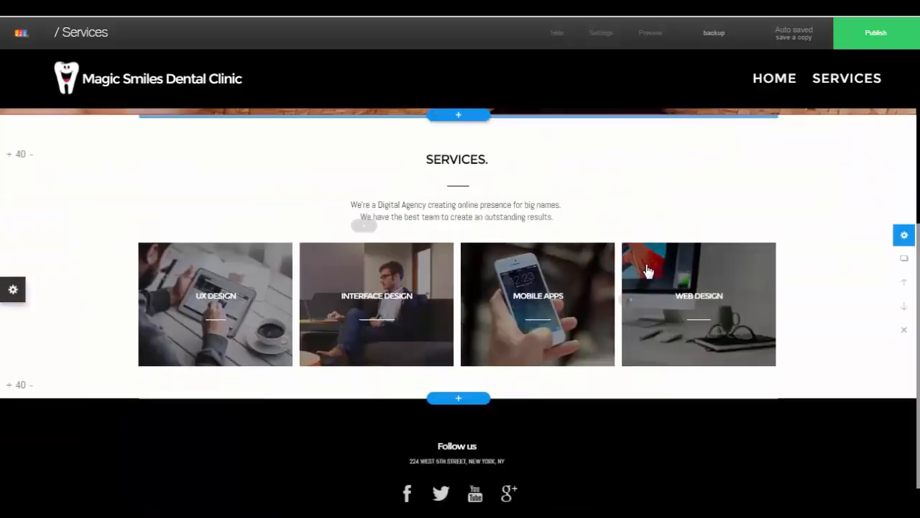
pyautogui.scroll(3, 643, 269)
pyautogui.scroll(-2, 647, 273)
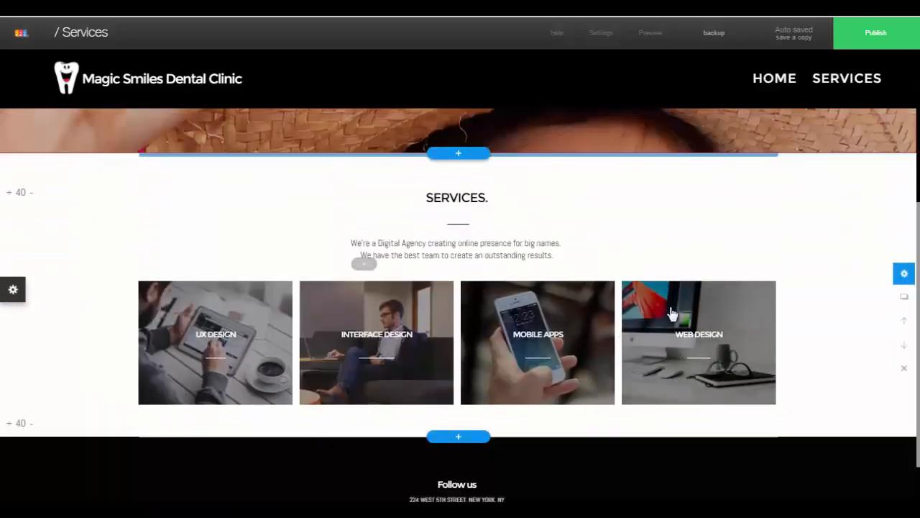
# Configure the Services section with 3 items in a row, a space of 1 between items and an items height of 1.2
pyautogui.click(905, 274)
pyautogui.moveTo(762, 168); pyautogui.dragTo(785, 120)
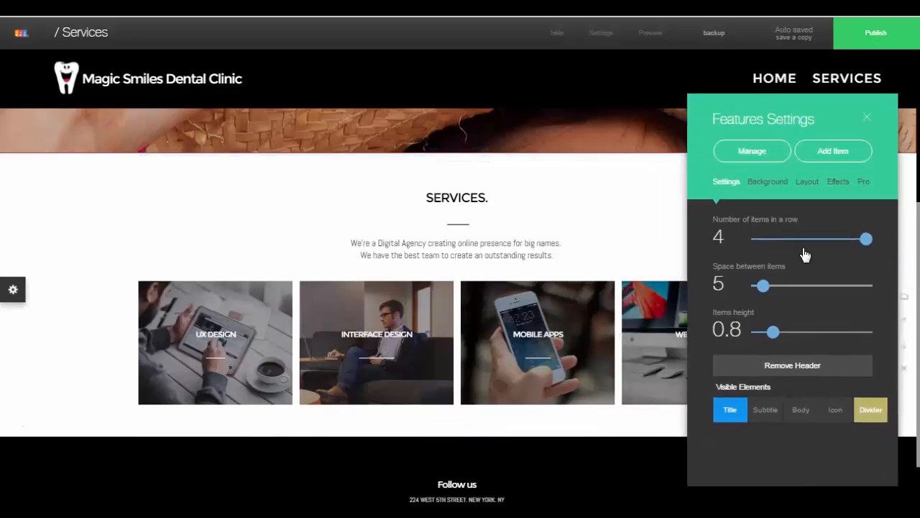
pyautogui.moveTo(867, 245); pyautogui.dragTo(862, 246)
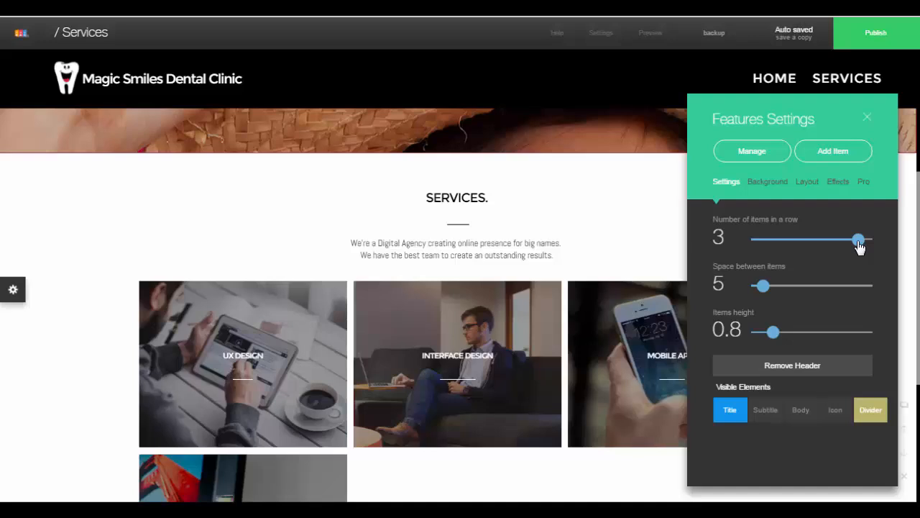
pyautogui.scroll(-1, 643, 292)
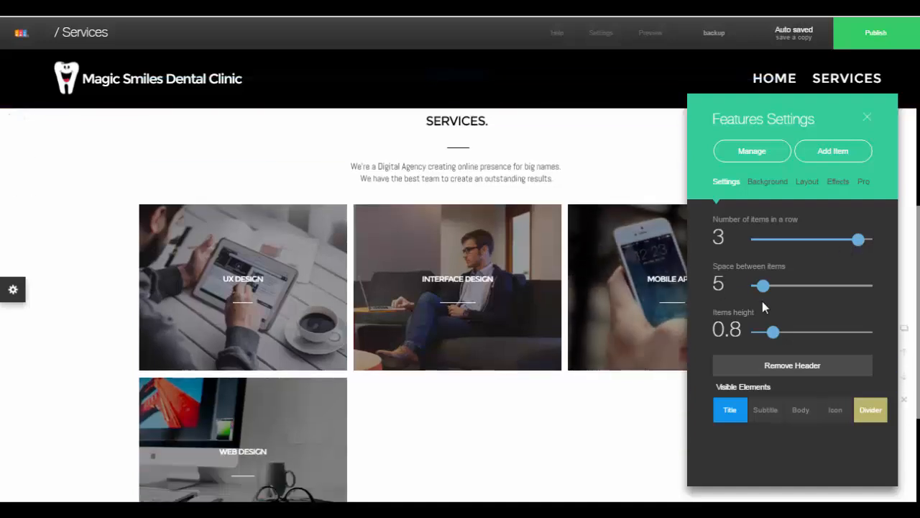
pyautogui.moveTo(763, 291); pyautogui.dragTo(760, 291)
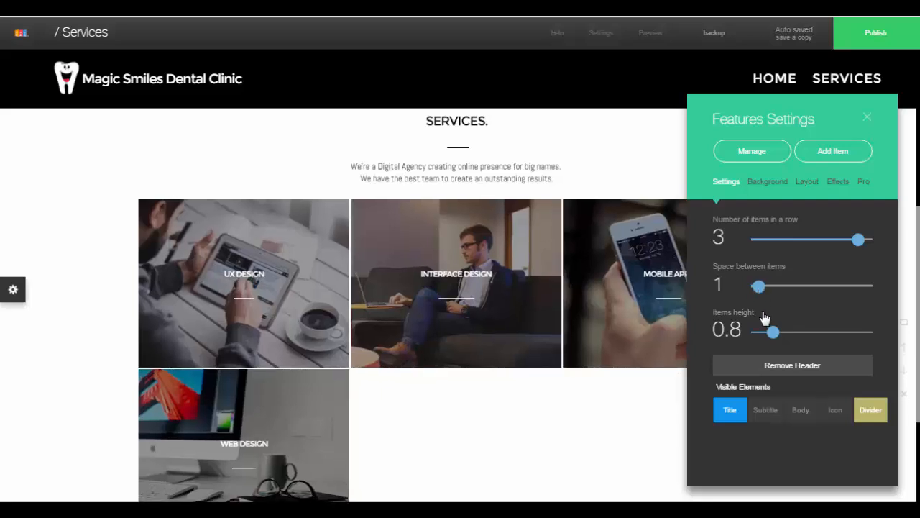
pyautogui.moveTo(775, 337); pyautogui.dragTo(784, 336)
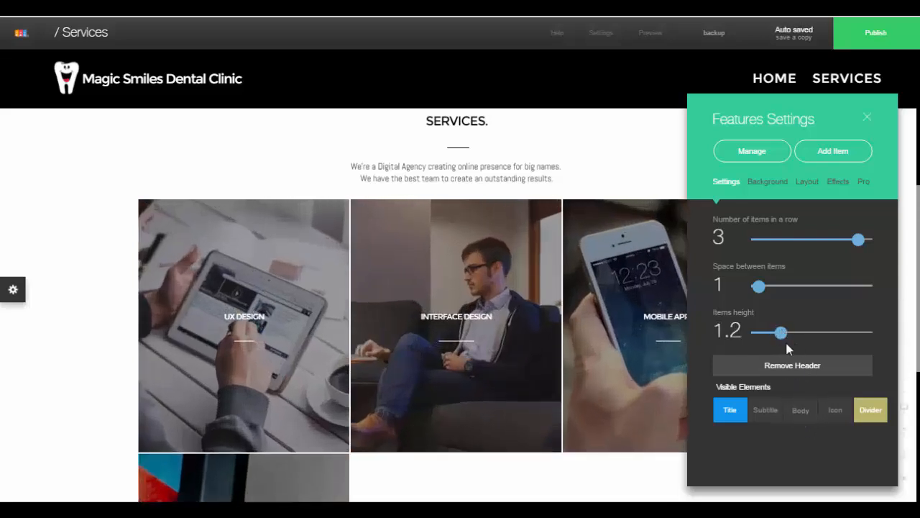
# Set the Services section's layout to stretched
pyautogui.click(769, 184)
pyautogui.click(805, 183)
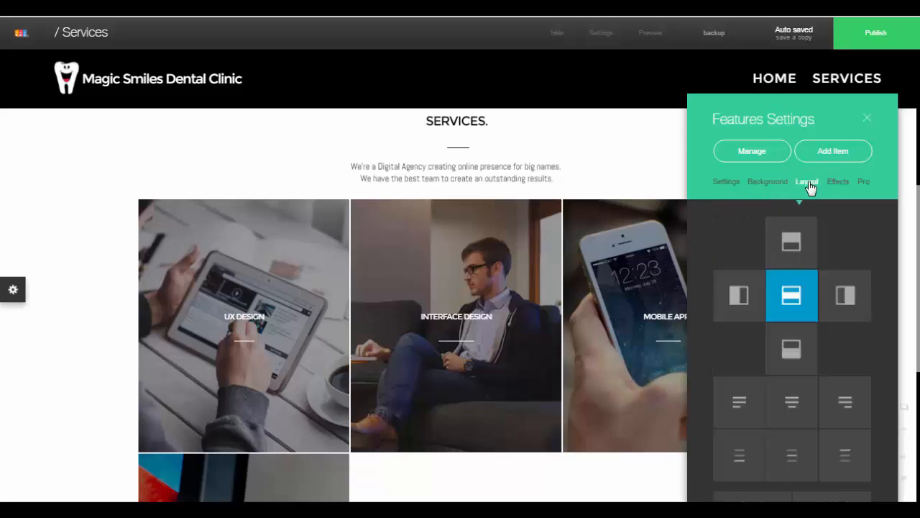
pyautogui.scroll(-2, 778, 104)
pyautogui.moveTo(798, 120); pyautogui.dragTo(790, 68)
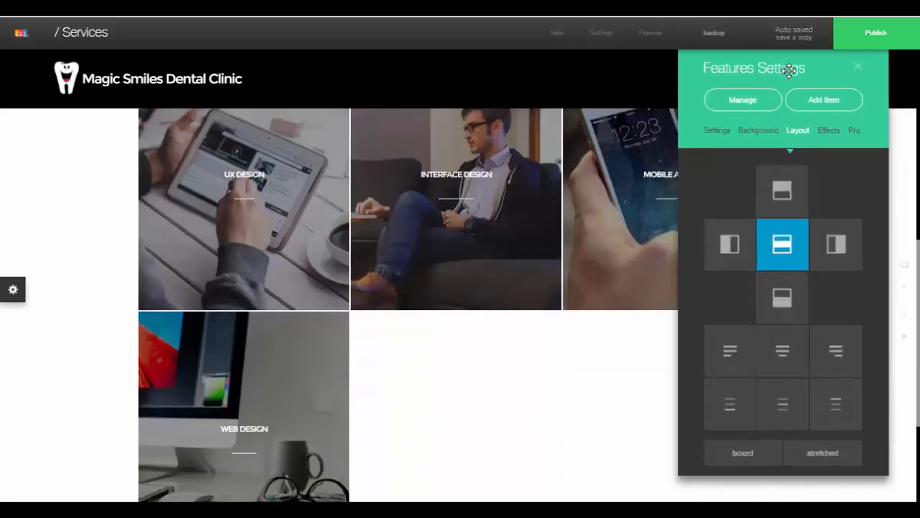
pyautogui.click(827, 459)
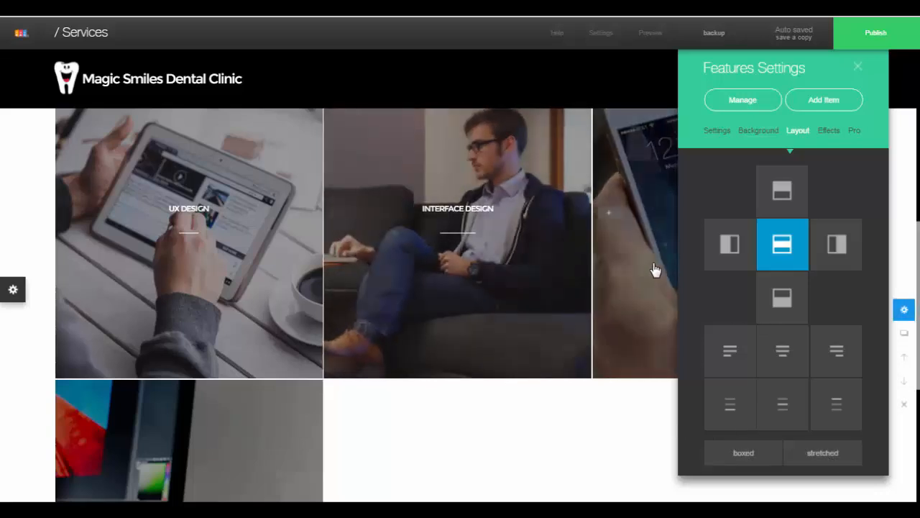
# Delete the Web Design item from the Services section and finish managing its items
pyautogui.click(748, 102)
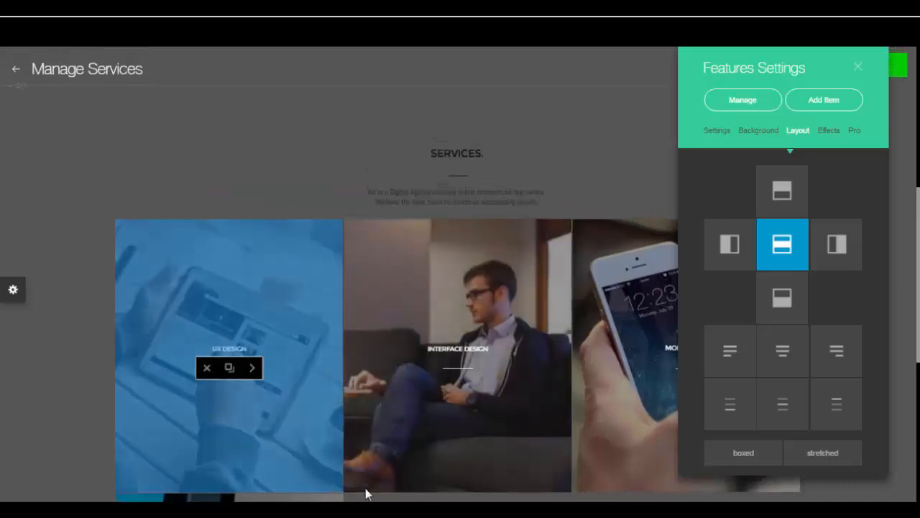
pyautogui.scroll(-3, 177, 383)
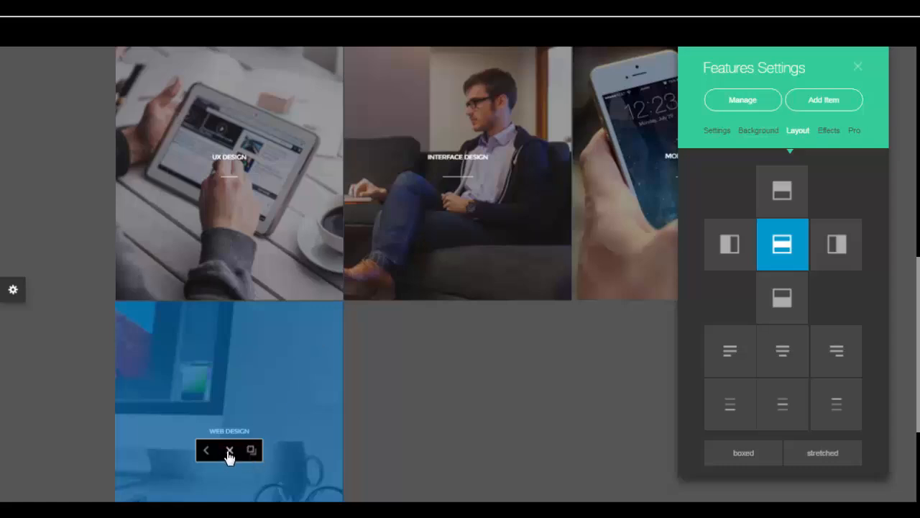
pyautogui.click(230, 454)
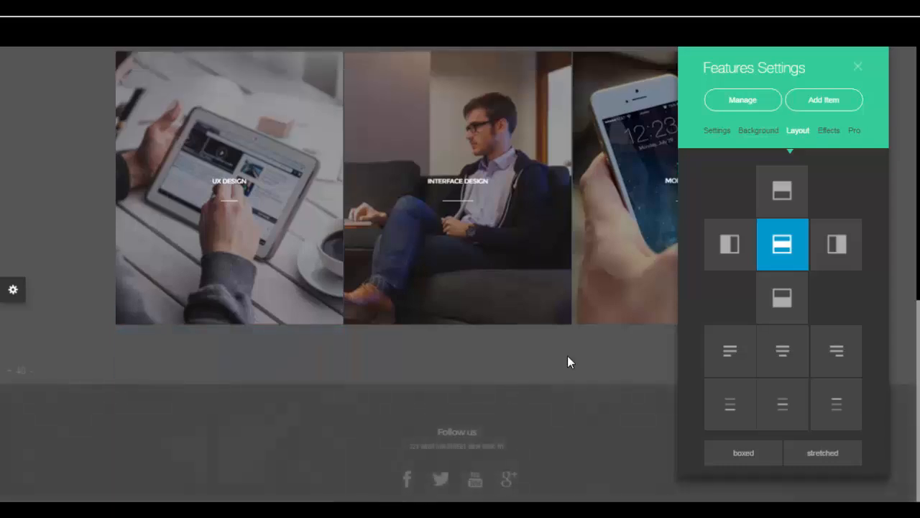
pyautogui.click(858, 69)
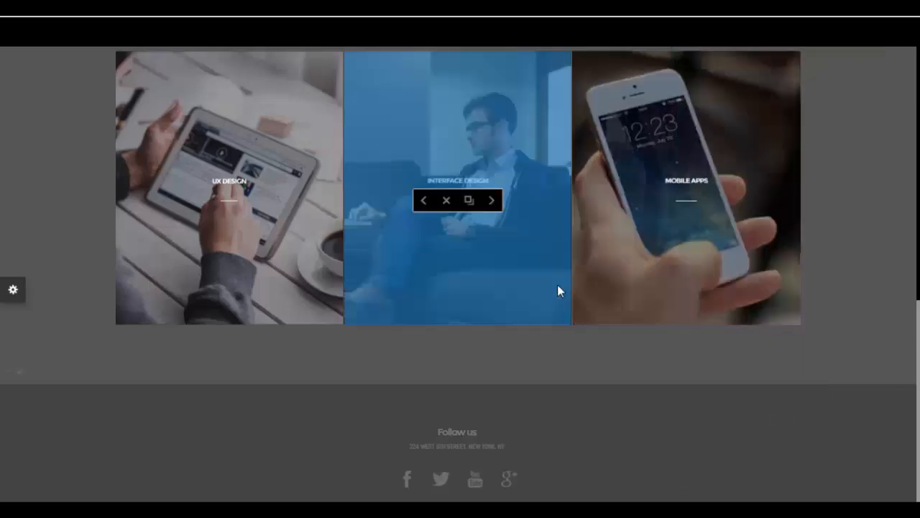
pyautogui.scroll(5, 624, 257)
pyautogui.click(870, 269)
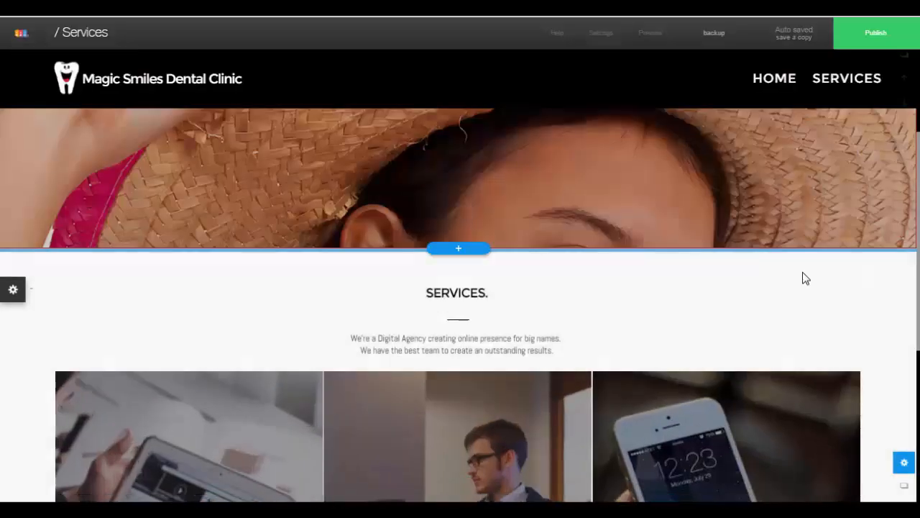
# Set the background color behind the service tile images to white and adjust the images' opacity
pyautogui.scroll(-3, 462, 345)
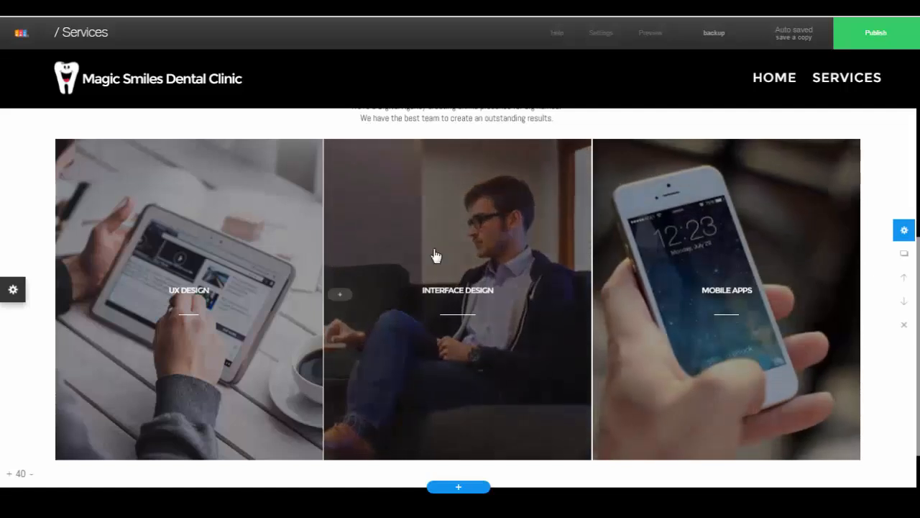
pyautogui.click(253, 225)
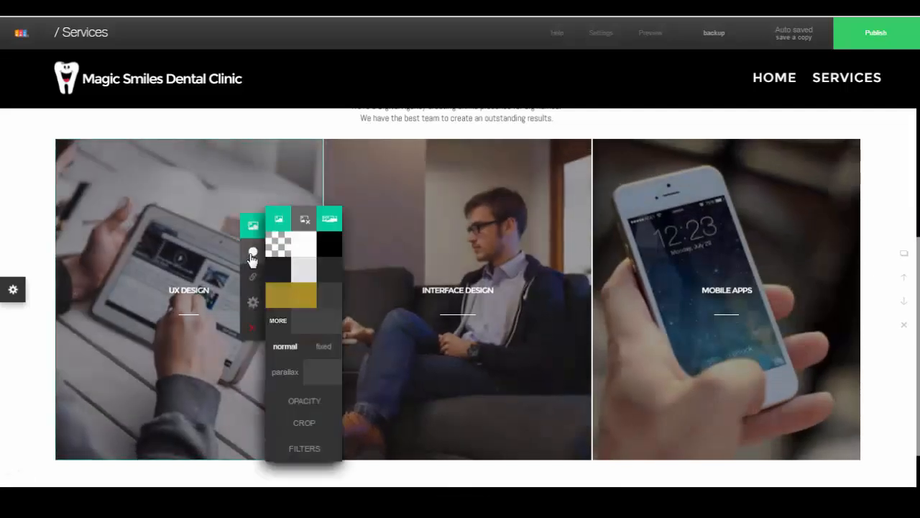
pyautogui.click(305, 249)
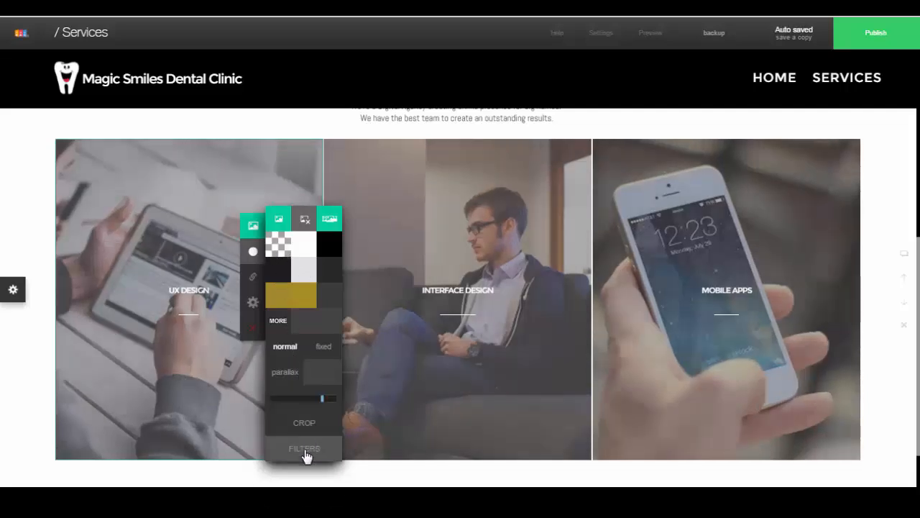
# Try the different image filters on the service tiles, starting from the UX Design image
pyautogui.moveTo(278, 241)
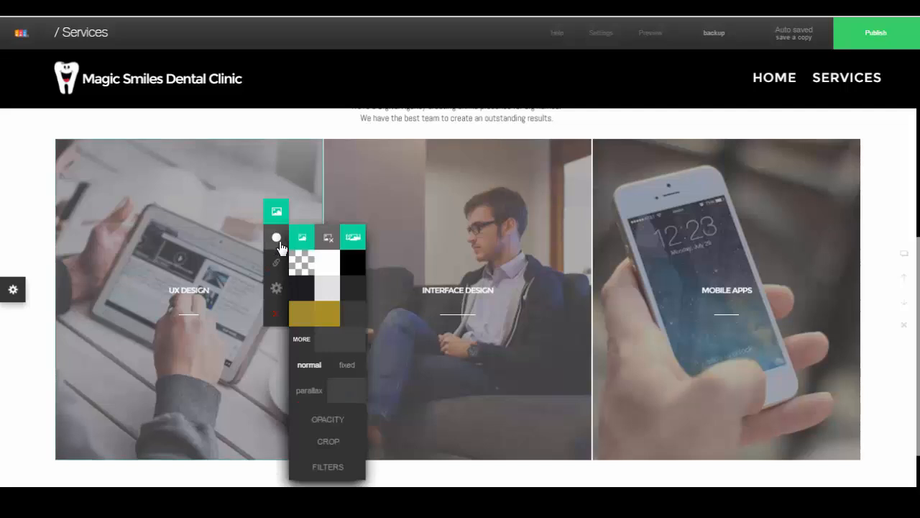
pyautogui.moveTo(321, 471)
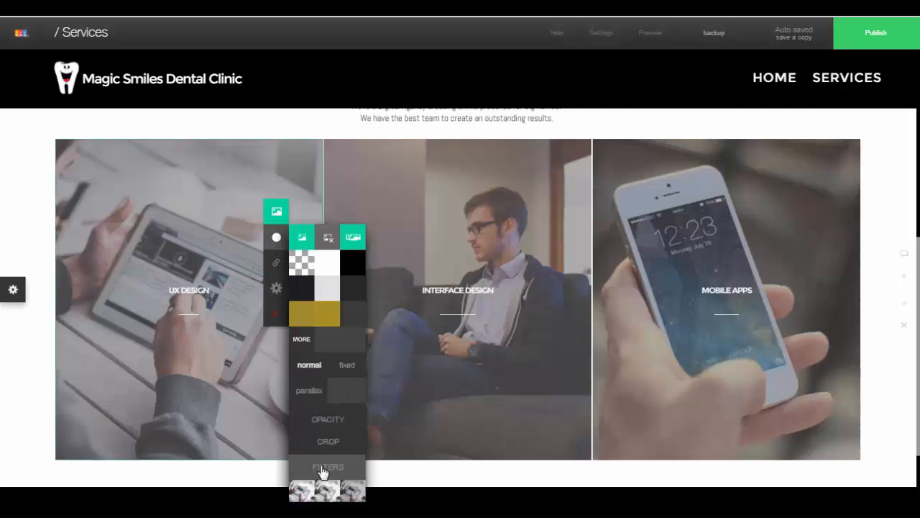
pyautogui.click(300, 493)
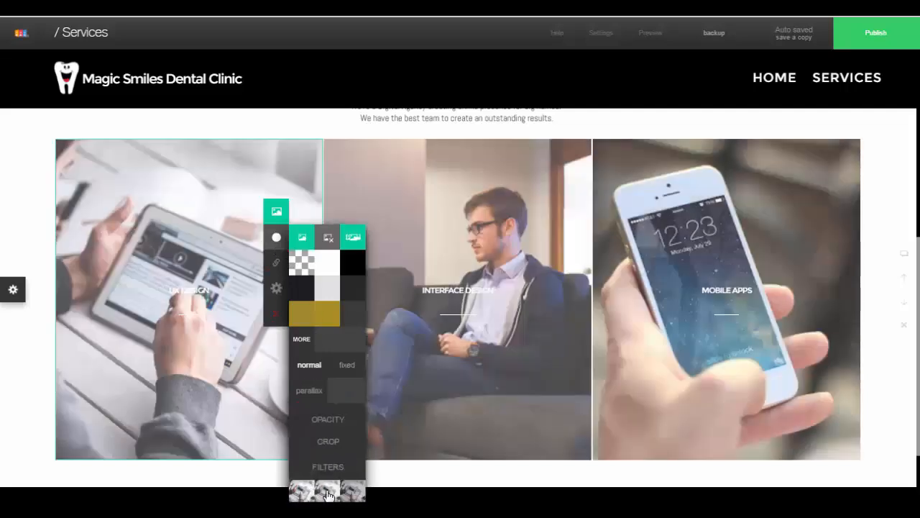
pyautogui.click(357, 495)
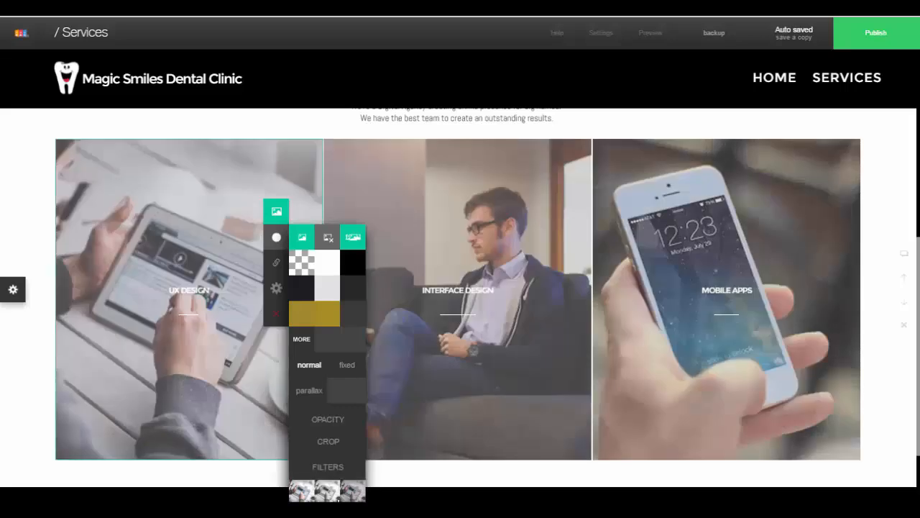
pyautogui.scroll(-1, 338, 489)
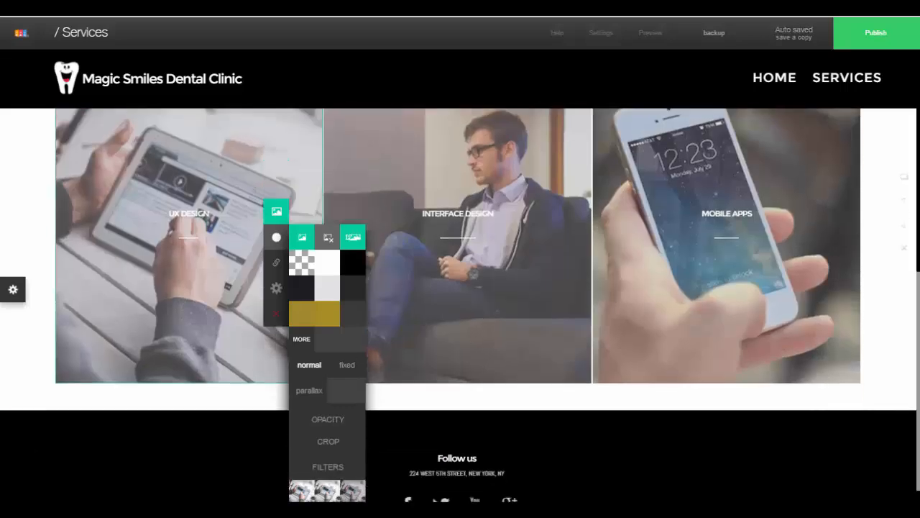
pyautogui.click(311, 497)
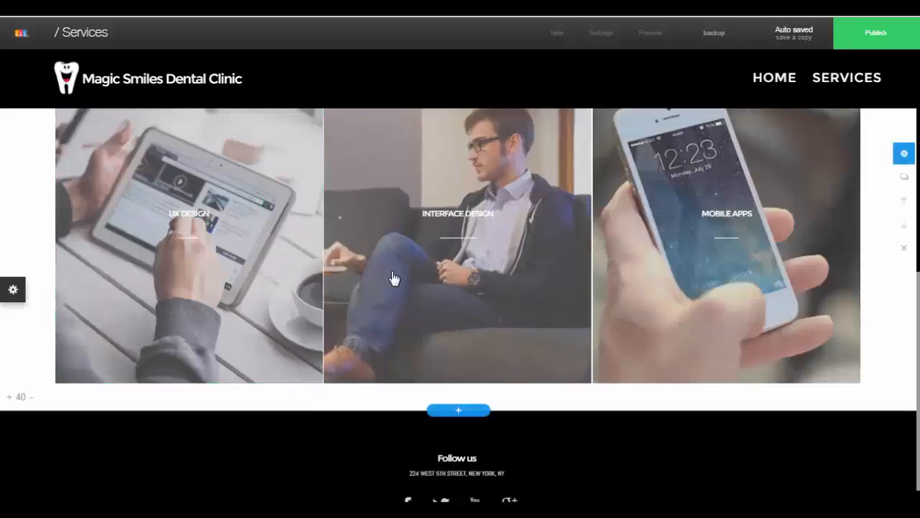
# Increase the service tiles' title font size to 30, starting from the UX Design title
pyautogui.scroll(2, 304, 281)
pyautogui.scroll(-1, 286, 281)
pyautogui.click(190, 293)
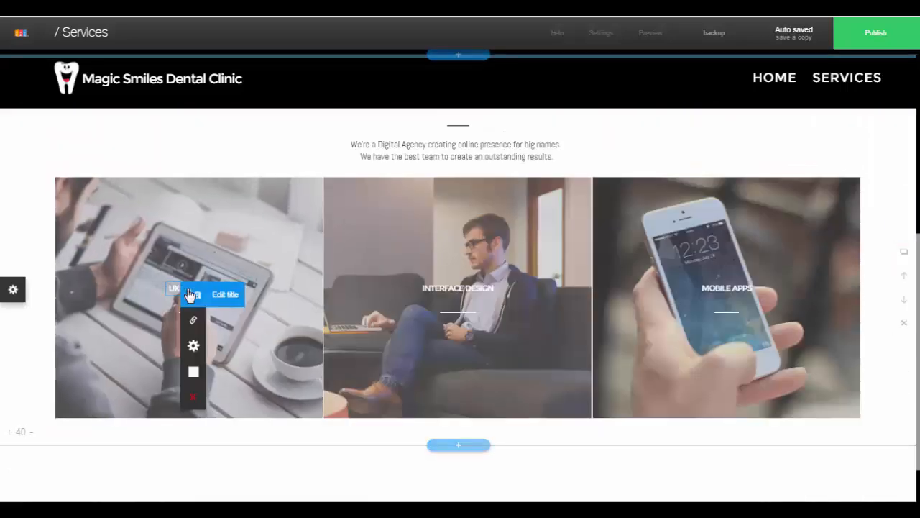
pyautogui.click(191, 293)
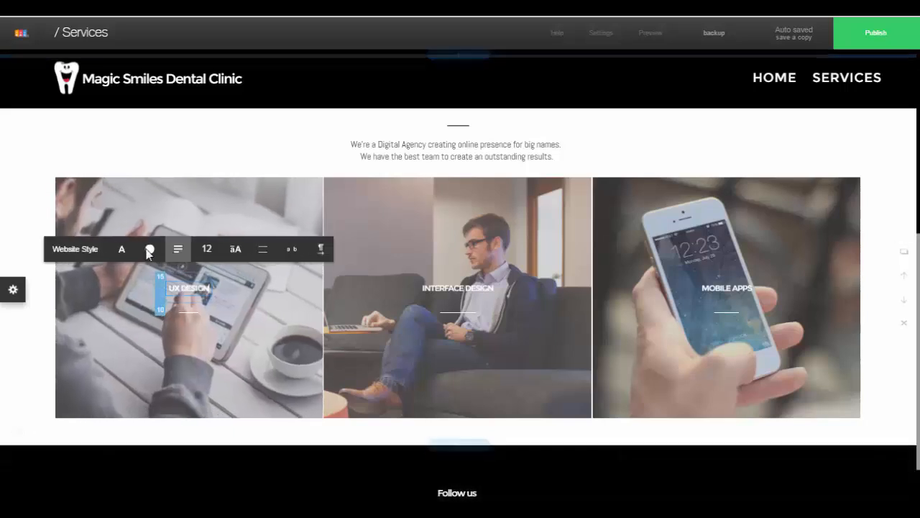
pyautogui.moveTo(207, 249)
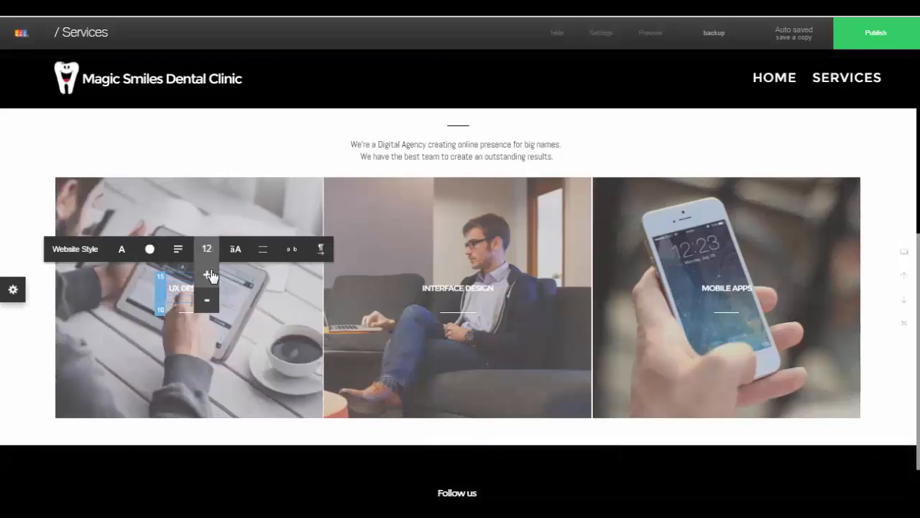
pyautogui.click(209, 275)
pyautogui.click(208, 274)
pyautogui.click(207, 274)
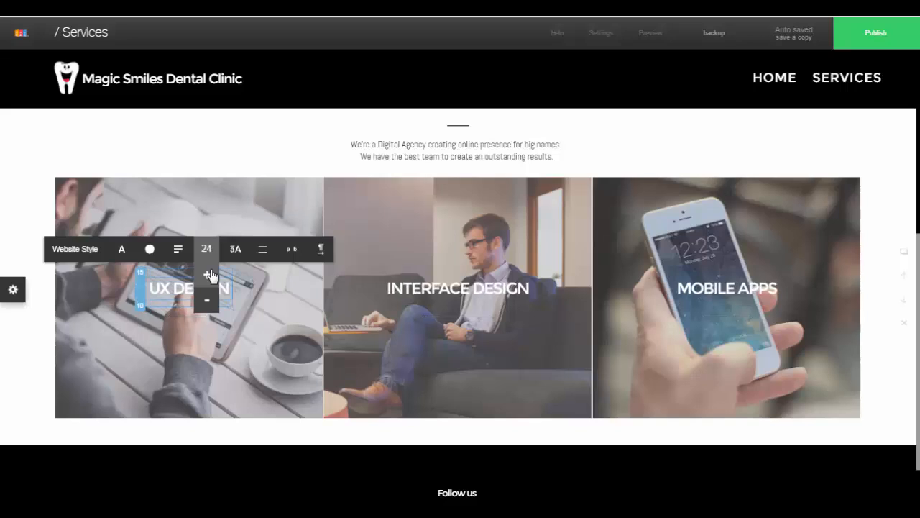
pyautogui.click(207, 274)
pyautogui.click(207, 274)
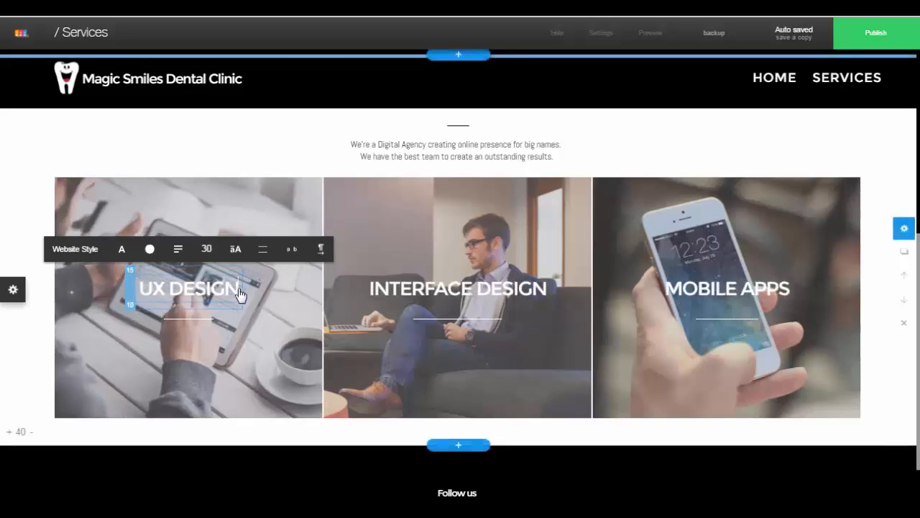
# Replace the UX Design tile's title text with "CLEANING"
pyautogui.press('BackSpace')
pyautogui.press('BackSpace')
pyautogui.press('BackSpace')
pyautogui.press('BackSpace')
pyautogui.press('BackSpace')
pyautogui.press('BackSpace')
pyautogui.press('BackSpace')
pyautogui.press('BackSpace')
pyautogui.press('BackSpace')
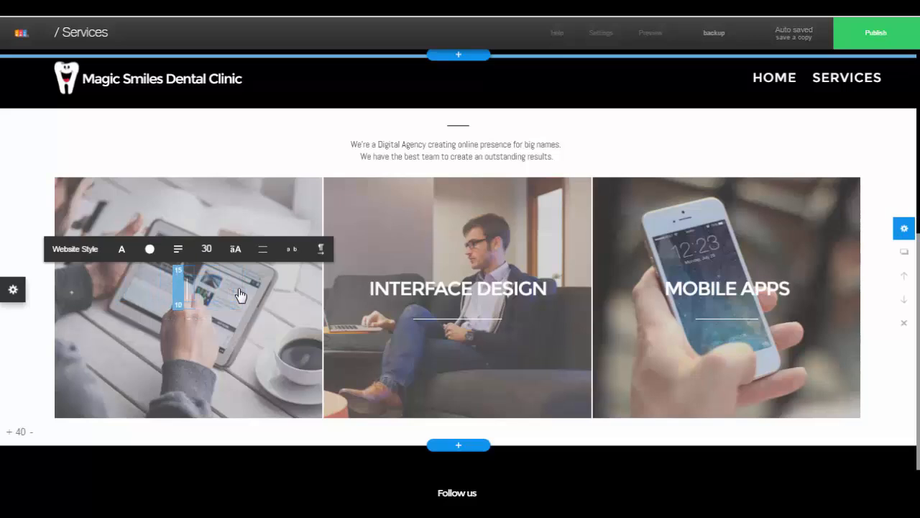
pyautogui.write('CLEANING')
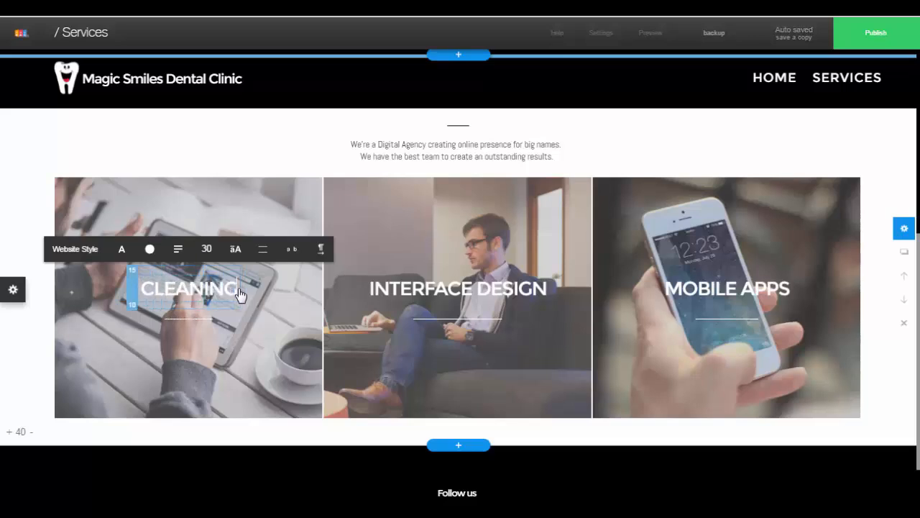
# Set the service tiles' title text color to black, starting from the Cleaning title
pyautogui.doubleClick(239, 294)
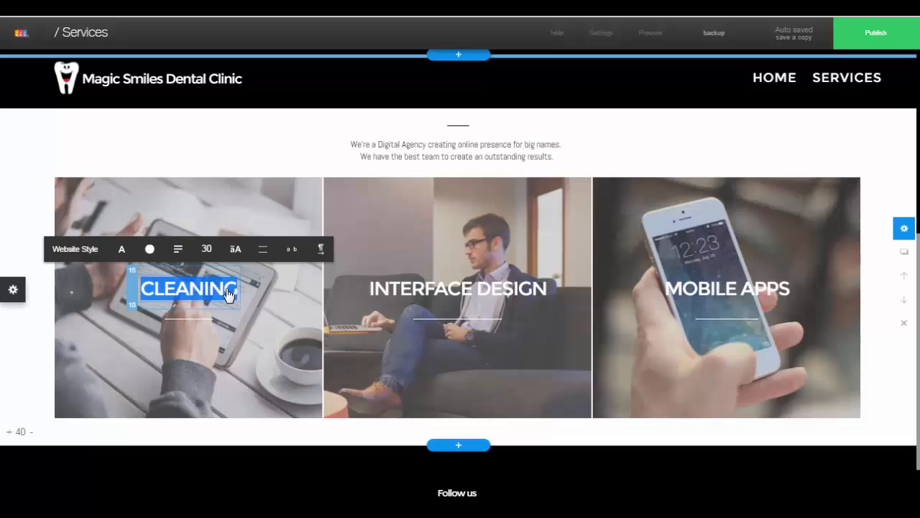
pyautogui.click(177, 269)
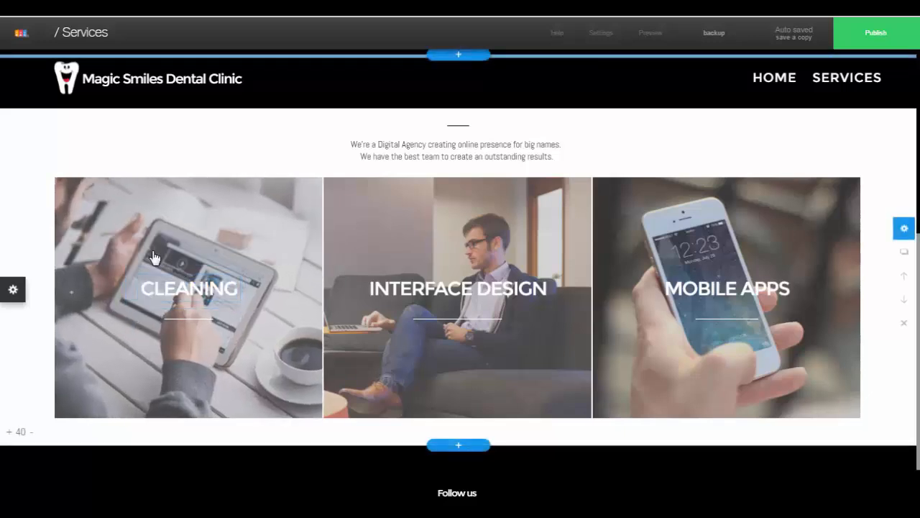
pyautogui.click(202, 295)
pyautogui.click(205, 294)
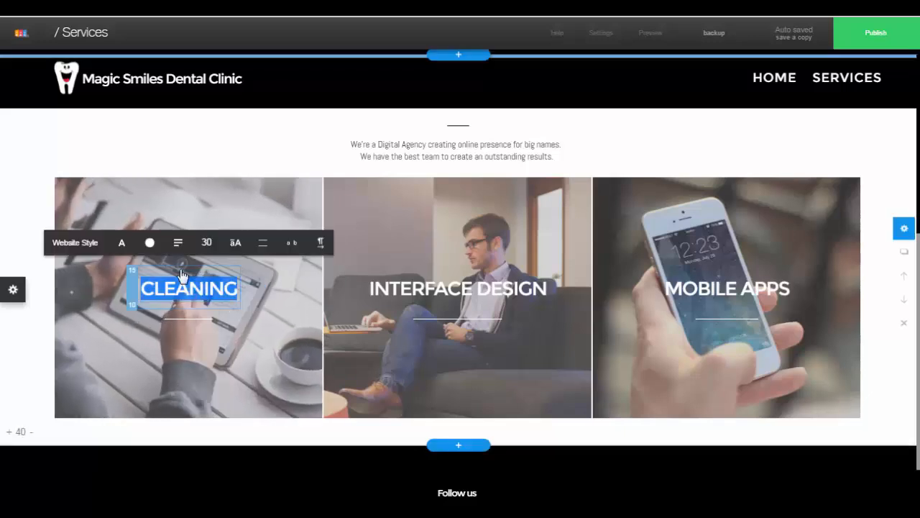
pyautogui.click(150, 243)
pyautogui.click(179, 268)
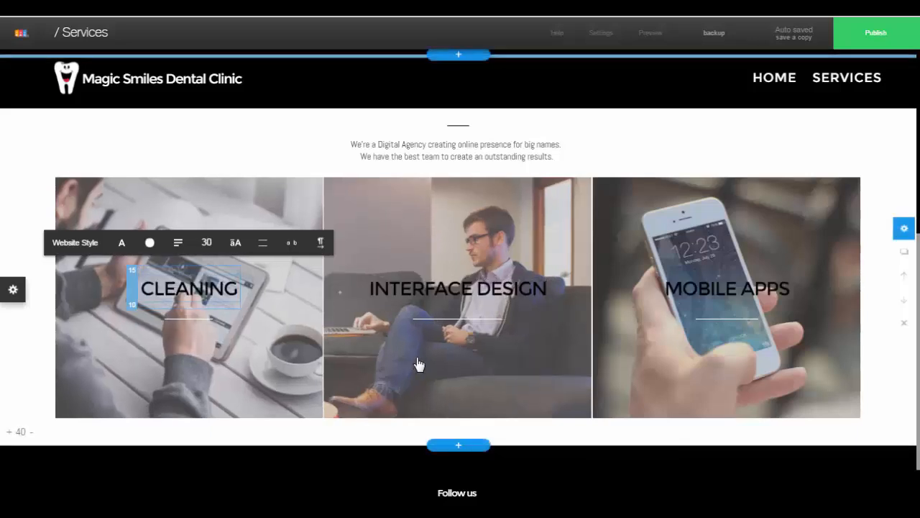
# Make the Subtitle element visible on the service tiles and close the section's settings
pyautogui.scroll(2, 552, 300)
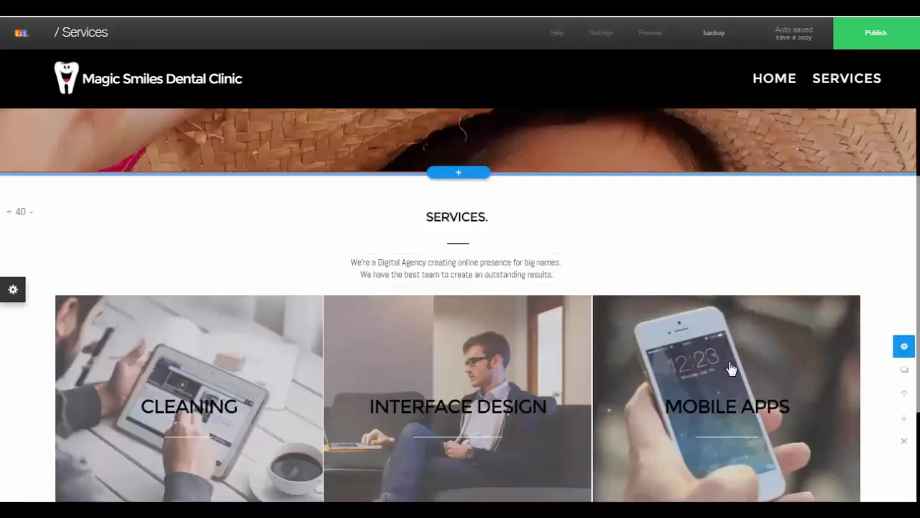
pyautogui.click(903, 348)
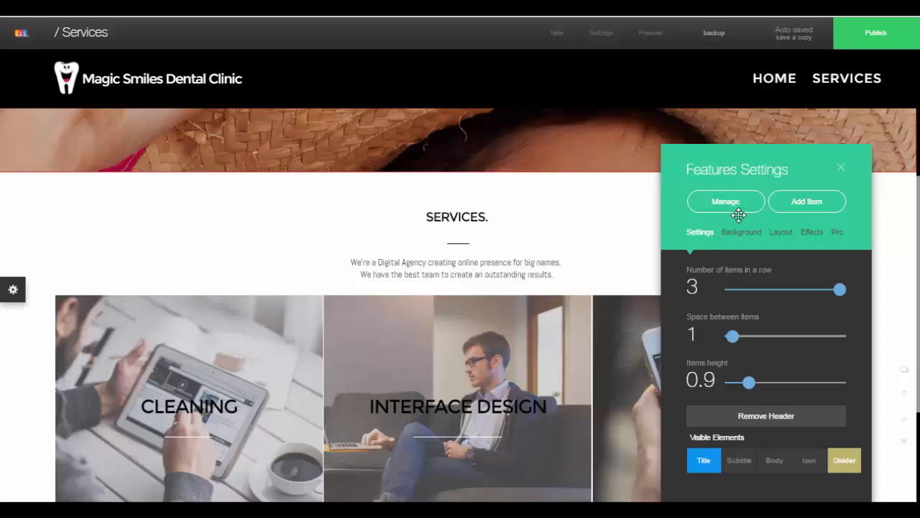
pyautogui.click(746, 240)
pyautogui.click(779, 237)
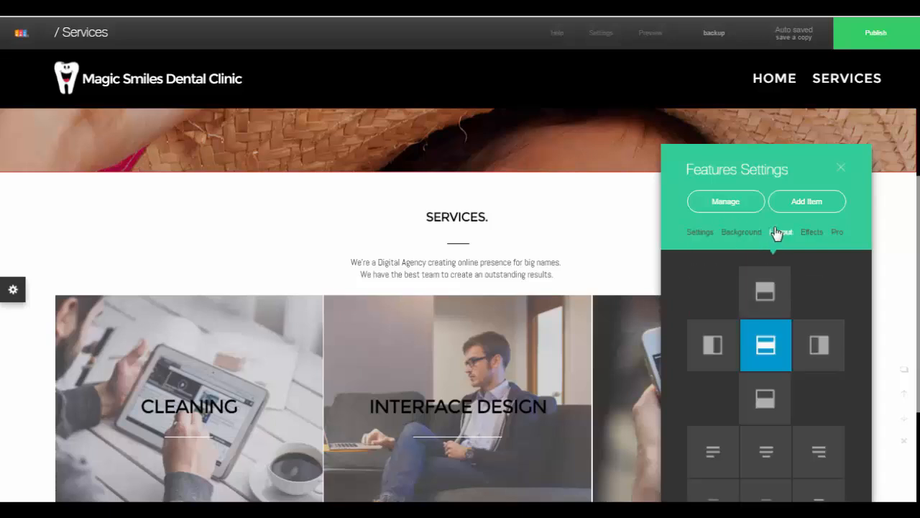
pyautogui.moveTo(775, 180); pyautogui.dragTo(777, 99)
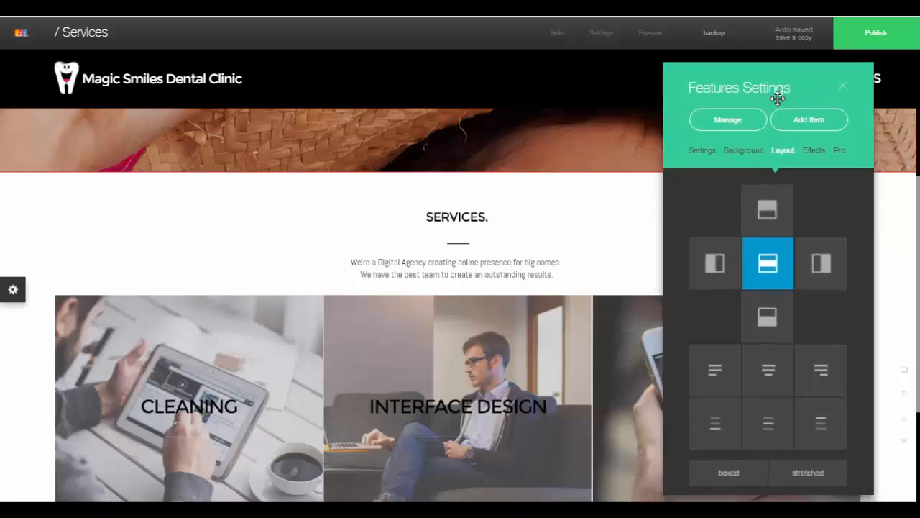
pyautogui.click(702, 152)
pyautogui.scroll(-2, 517, 268)
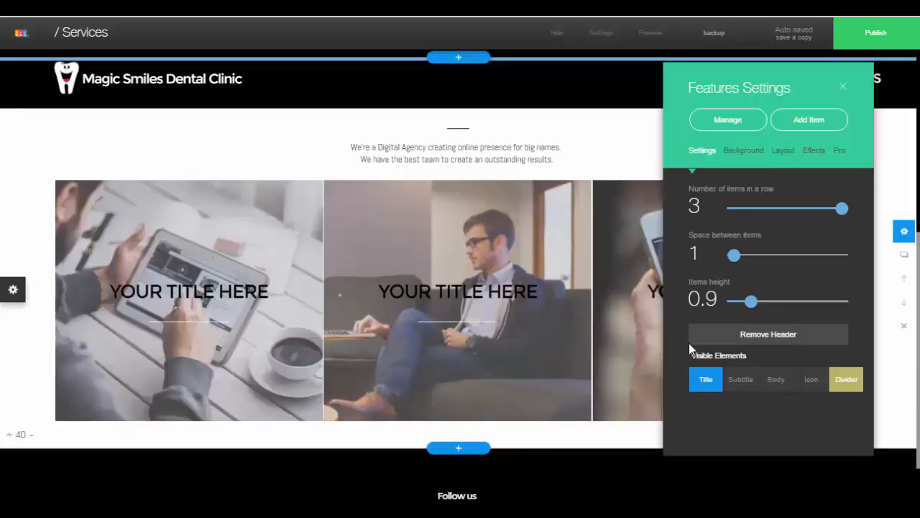
pyautogui.click(744, 389)
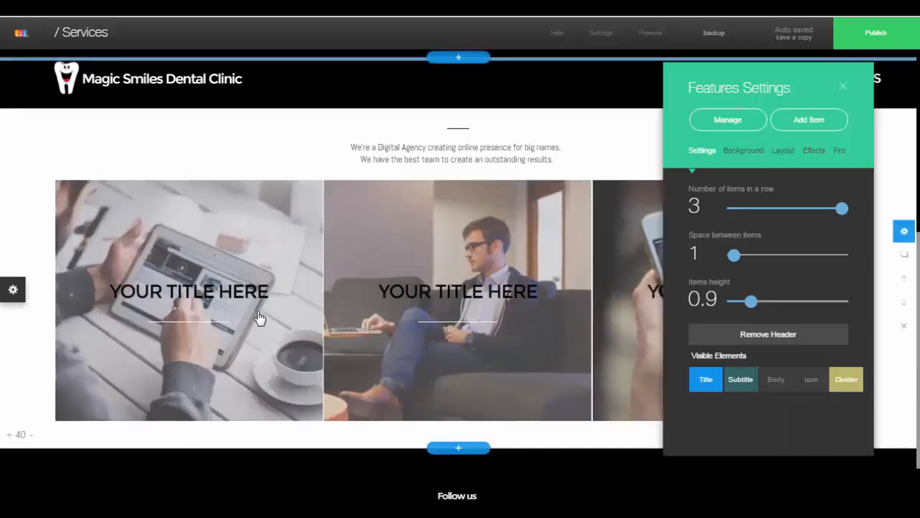
pyautogui.click(752, 389)
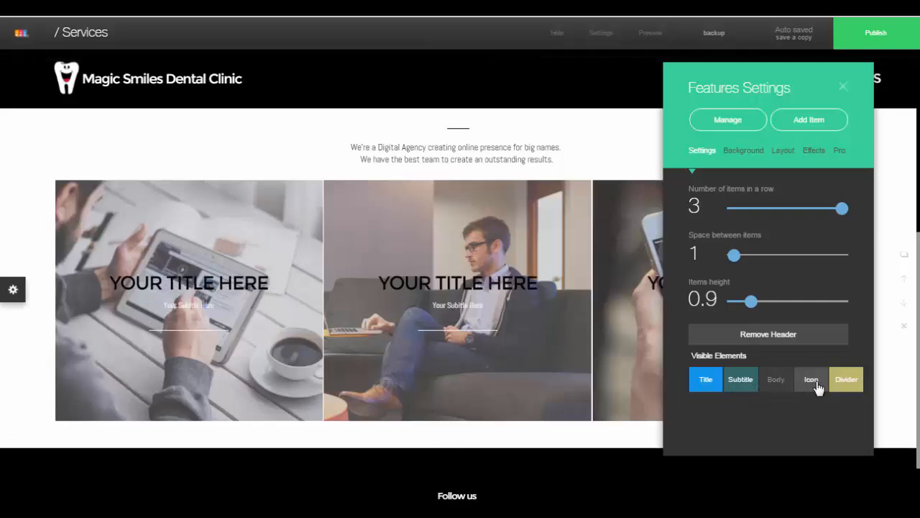
pyautogui.click(846, 88)
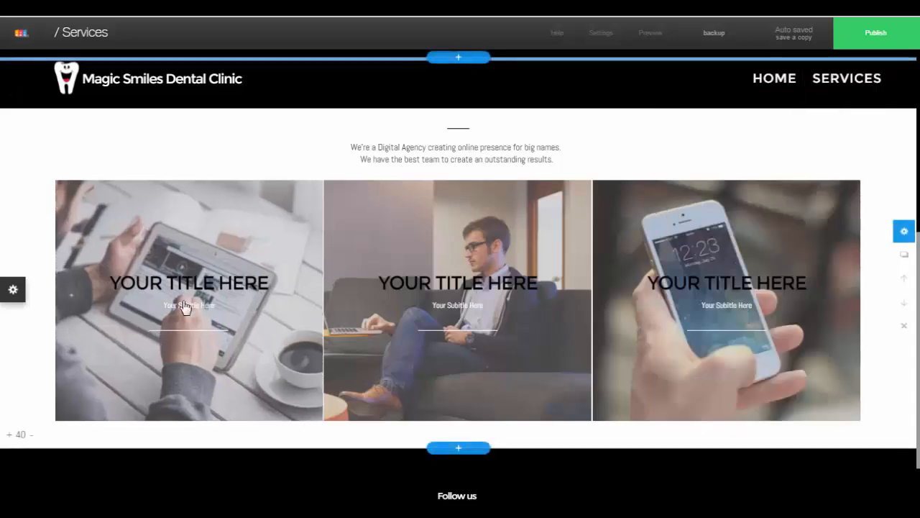
# Change the first service tile's subtitle to "Fast and Easy" and format the subtitle text at size 21 in black
pyautogui.click(191, 310)
pyautogui.click(220, 313)
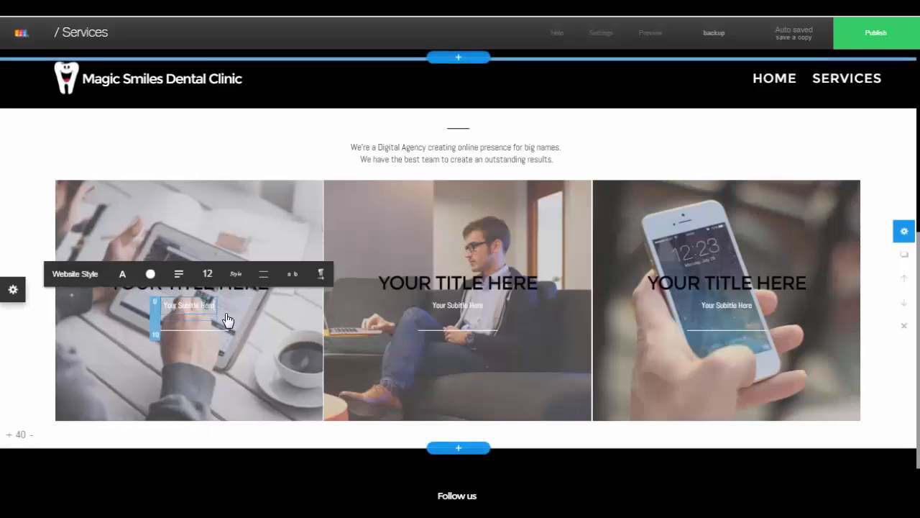
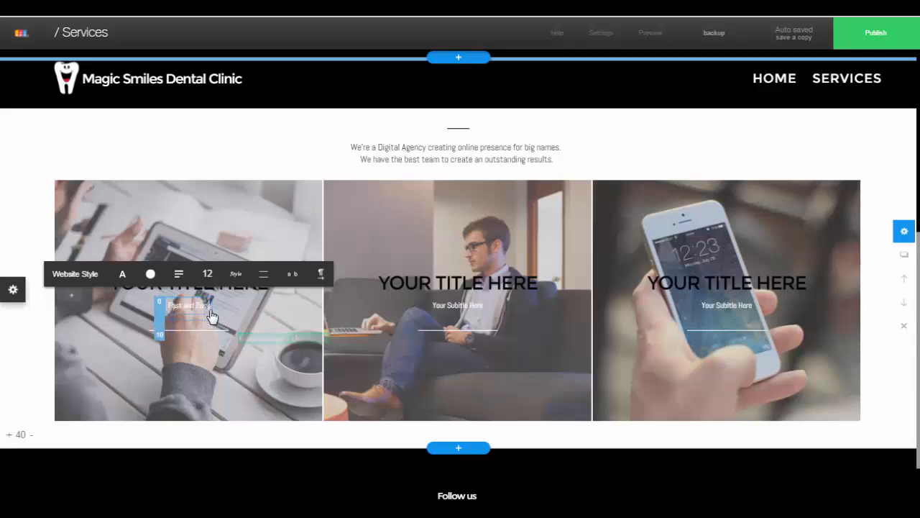
pyautogui.click(208, 276)
pyautogui.doubleClick(212, 299)
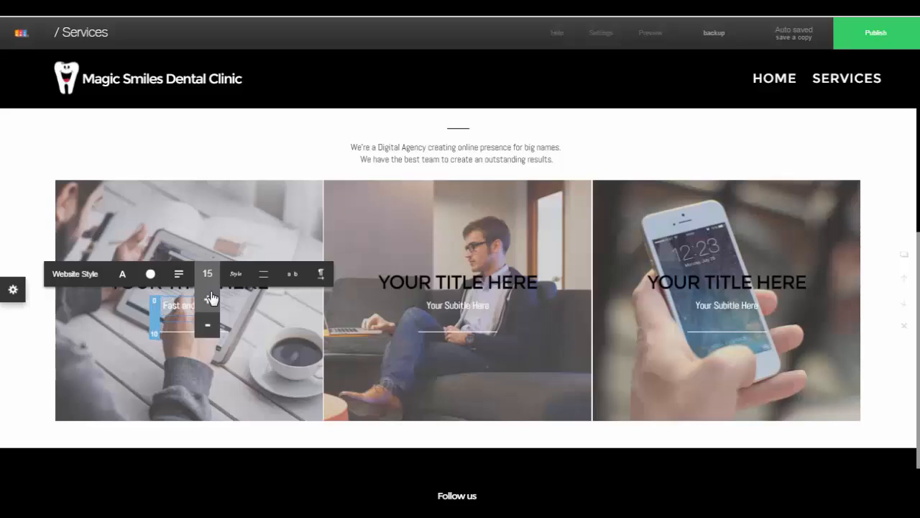
pyautogui.click(213, 299)
pyautogui.click(213, 298)
pyautogui.click(213, 299)
pyautogui.click(213, 298)
pyautogui.click(213, 299)
pyautogui.click(209, 298)
pyautogui.moveTo(153, 281)
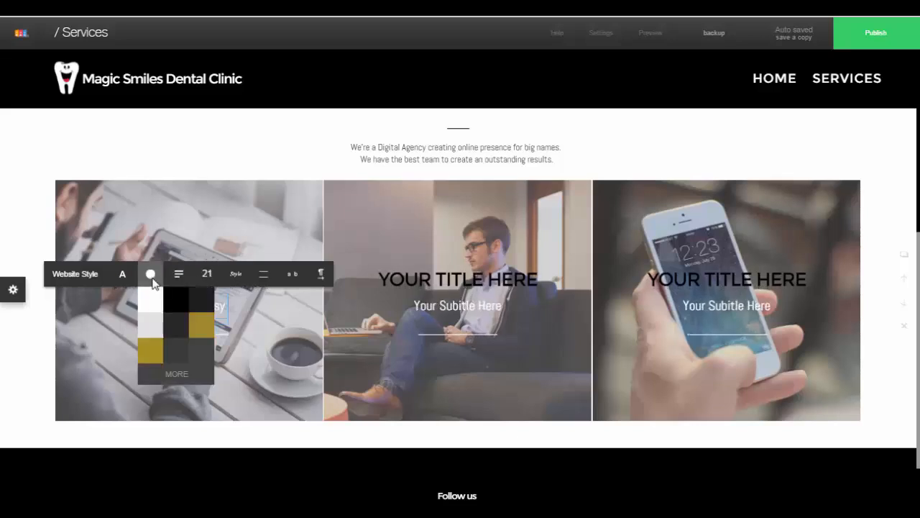
pyautogui.click(179, 308)
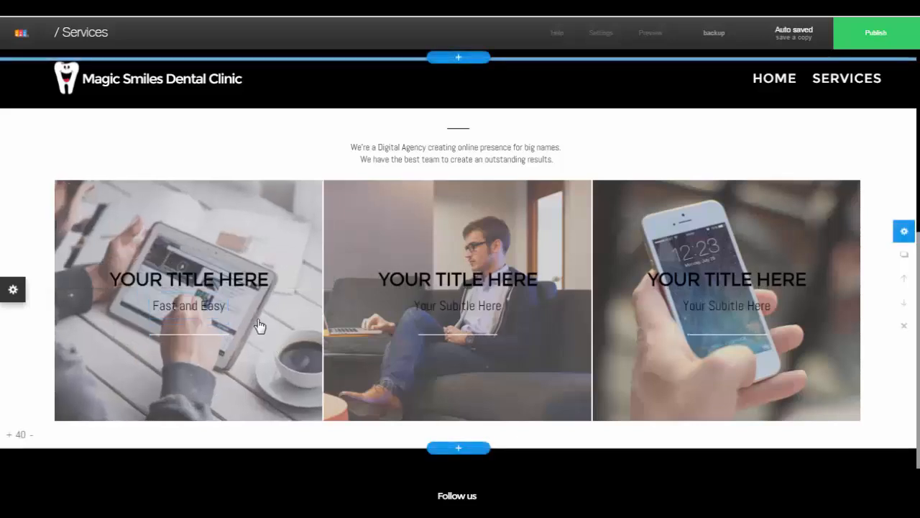
# Replace the placeholder title above "Fast and Easy" with "CLEANING"
pyautogui.click(268, 289)
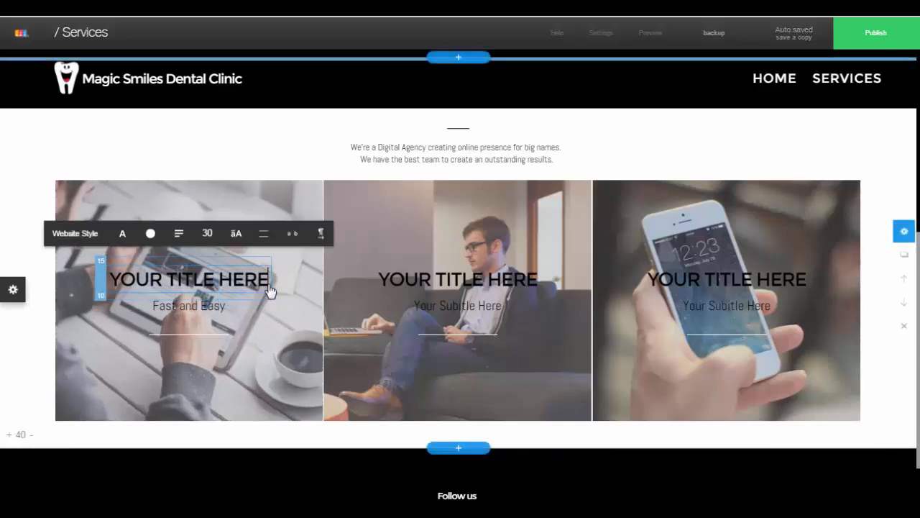
pyautogui.press('BackSpace')
pyautogui.press('BackSpace')
pyautogui.press('BackSpace')
pyautogui.press('BackSpace')
pyautogui.press('BackSpace')
pyautogui.press('BackSpace')
pyautogui.press('BackSpace')
pyautogui.press('BackSpace')
pyautogui.press('BackSpace')
pyautogui.press('BackSpace')
pyautogui.press('BackSpace')
pyautogui.press('BackSpace')
pyautogui.press('BackSpace')
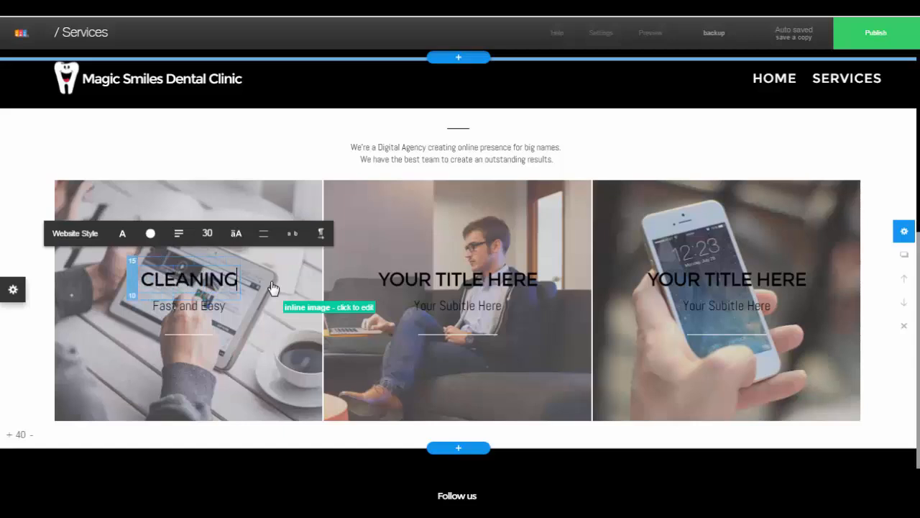
pyautogui.click(419, 244)
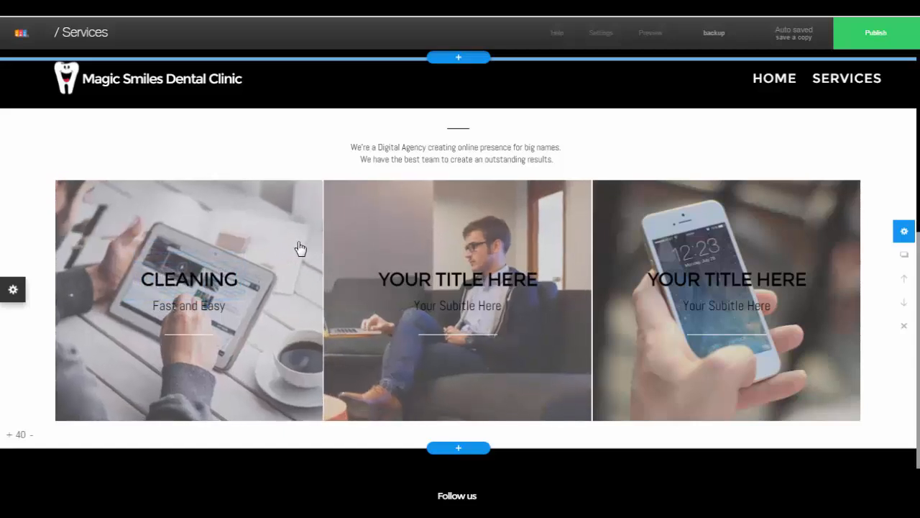
# Review the Services page from the header image down through the service tiles to the footer
pyautogui.scroll(5, 335, 331)
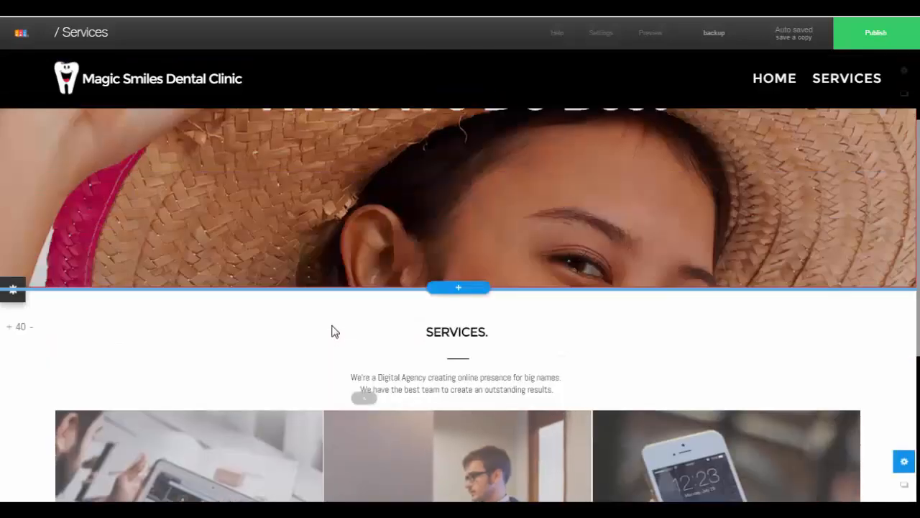
pyautogui.scroll(-5, 335, 328)
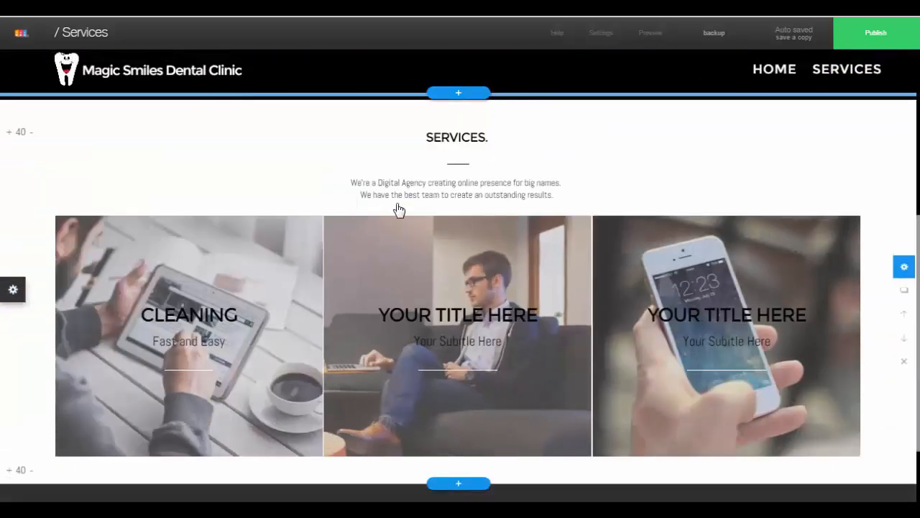
pyautogui.scroll(2, 338, 222)
pyautogui.scroll(2, 335, 205)
pyautogui.scroll(-4, 312, 261)
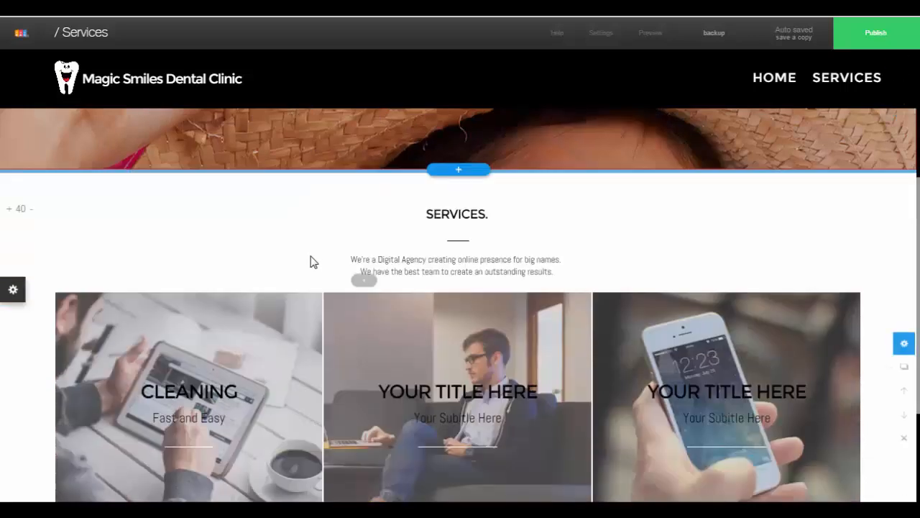
pyautogui.scroll(2, 293, 282)
pyautogui.scroll(-2, 328, 238)
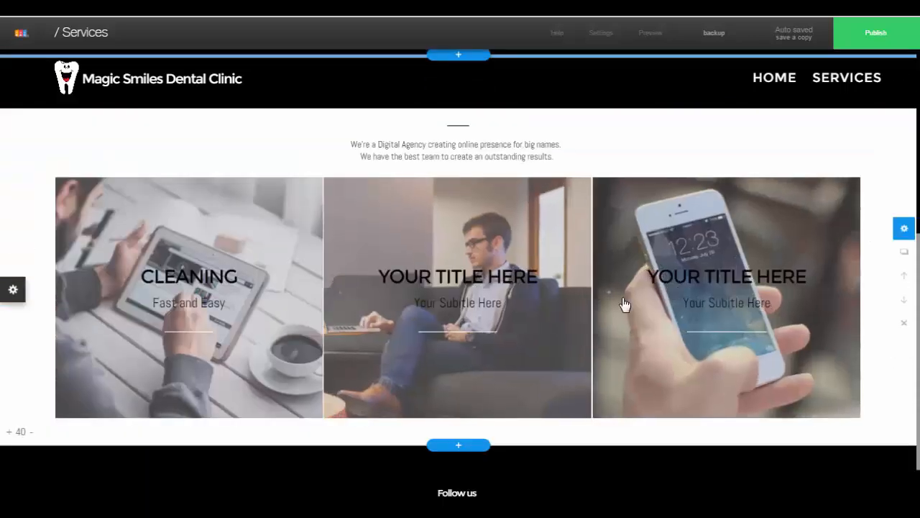
pyautogui.scroll(-2, 625, 304)
pyautogui.scroll(5, 494, 299)
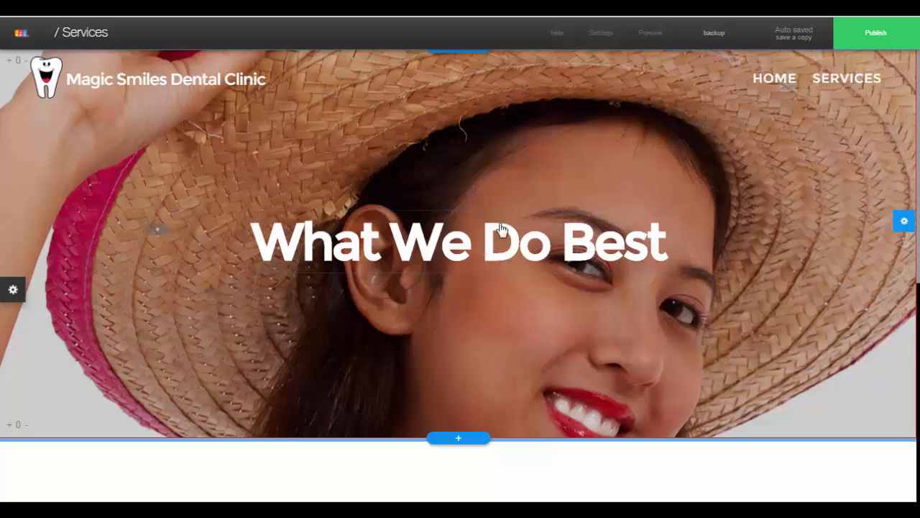
pyautogui.scroll(-2, 545, 283)
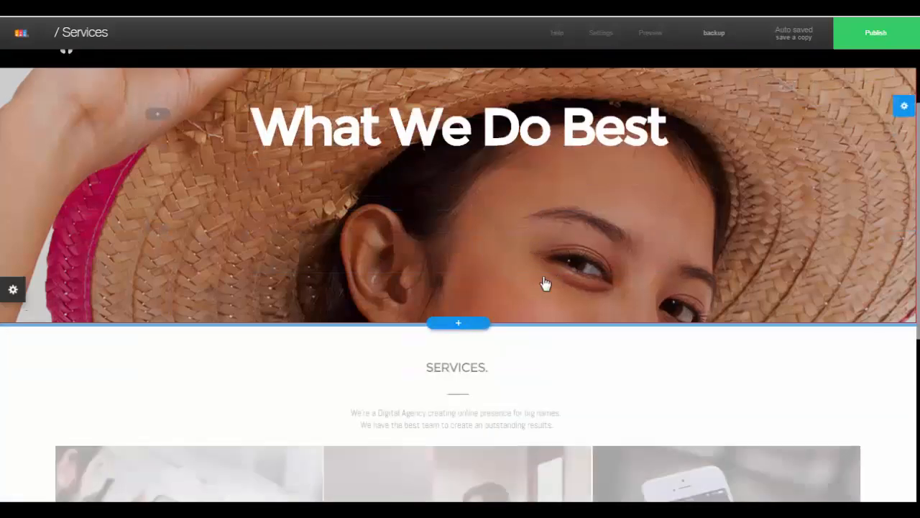
pyautogui.scroll(-5, 544, 283)
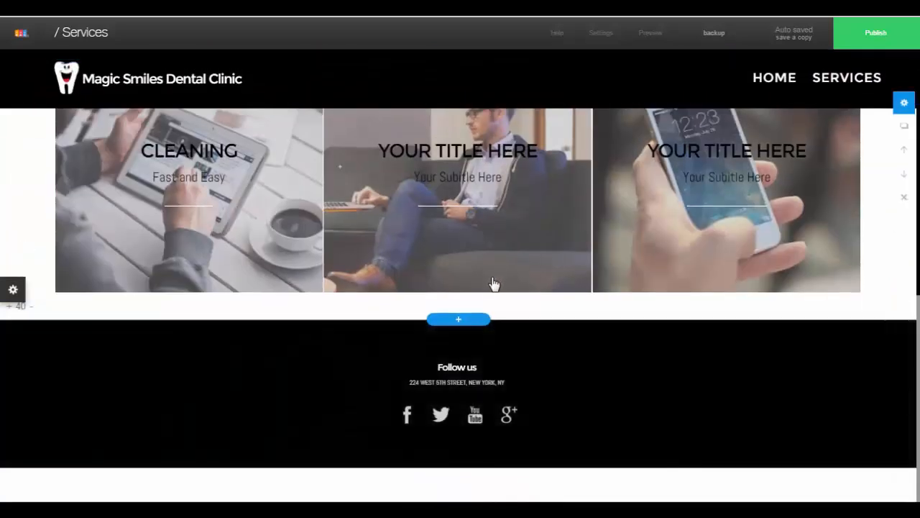
pyautogui.scroll(2, 494, 284)
pyautogui.scroll(-2, 477, 329)
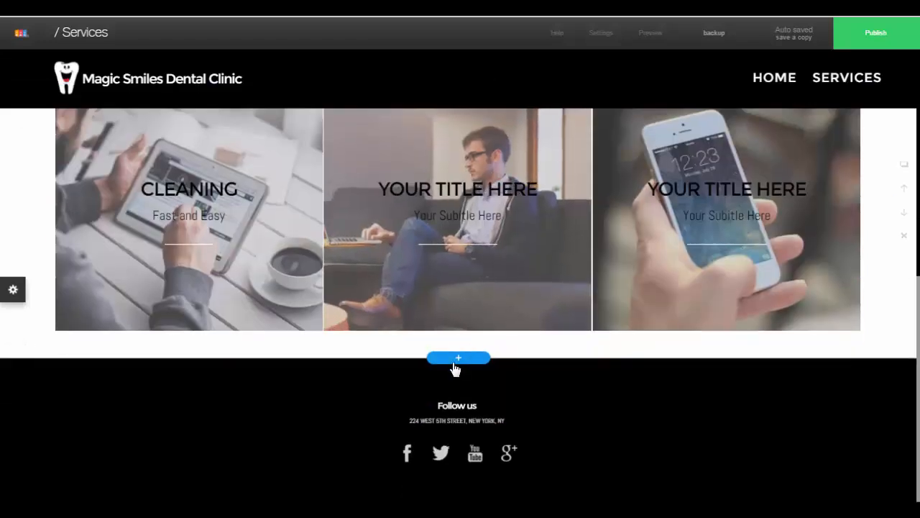
# Look through the Pricing and Slideshow designs in the new-section library below the service tiles and close the library
pyautogui.click(458, 358)
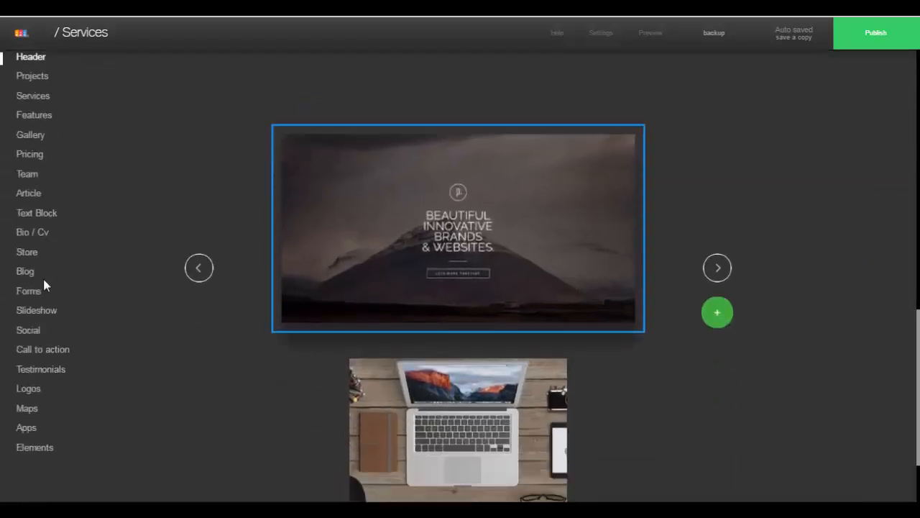
pyautogui.click(29, 155)
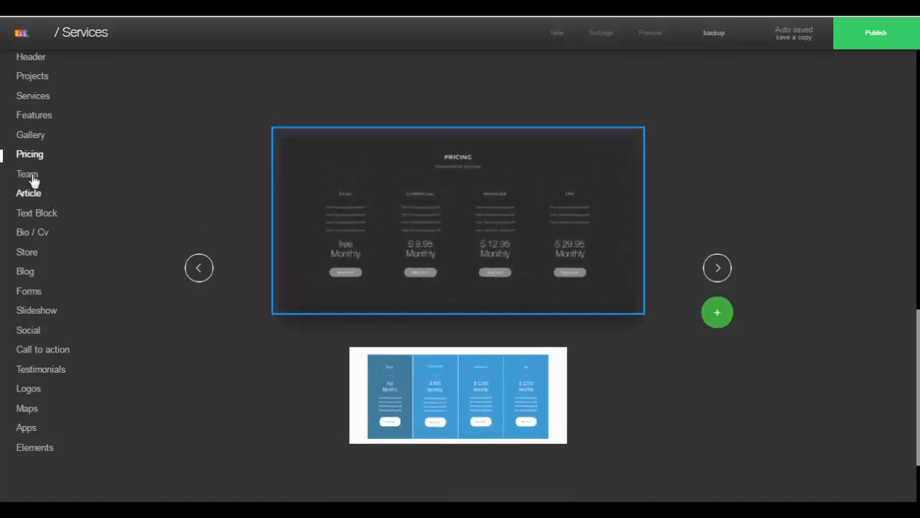
pyautogui.click(37, 317)
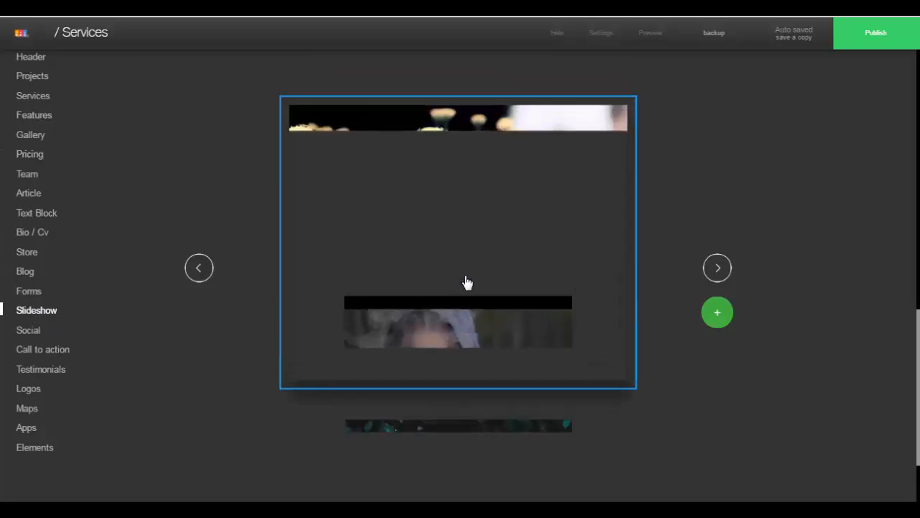
pyautogui.scroll(-1, 453, 273)
pyautogui.scroll(-1, 450, 278)
pyautogui.scroll(2, 359, 288)
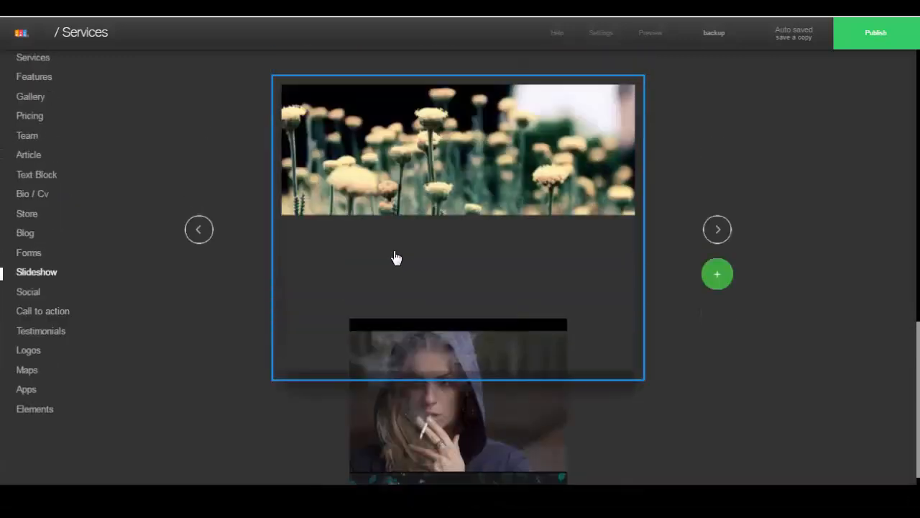
pyautogui.scroll(-1, 375, 278)
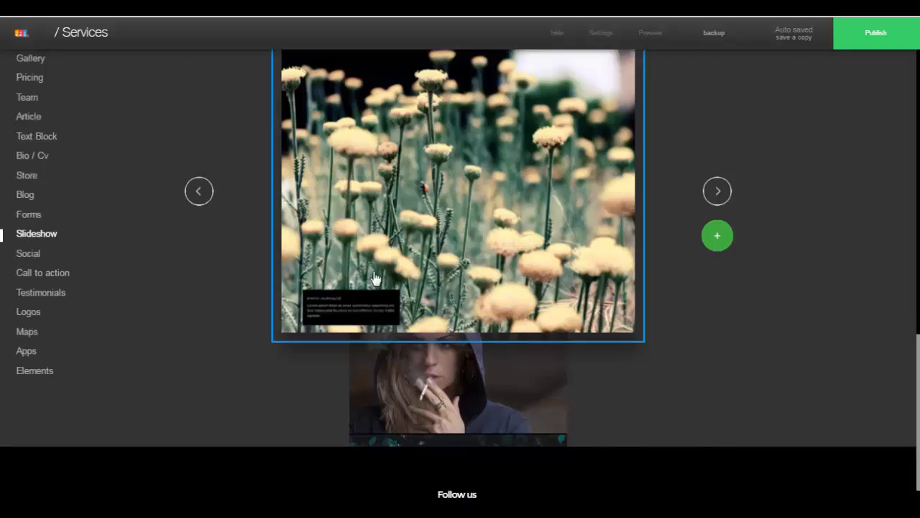
pyautogui.scroll(1, 526, 246)
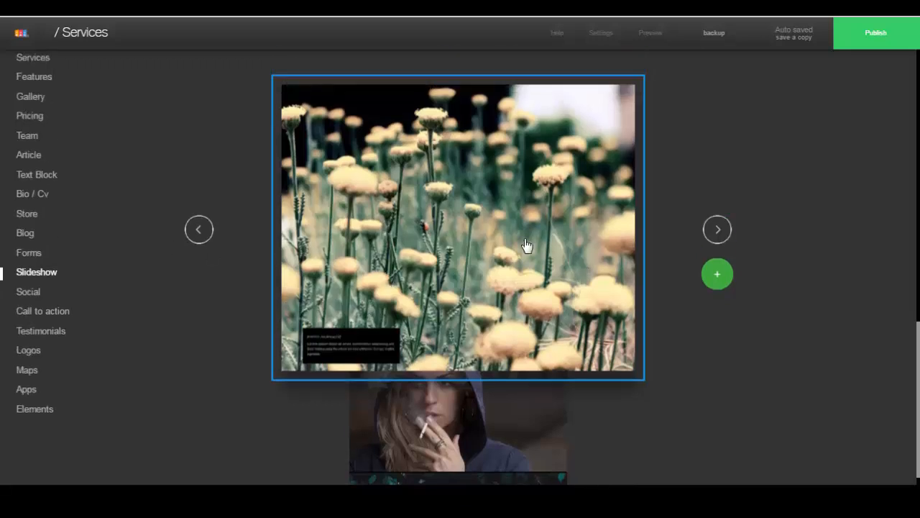
pyautogui.scroll(7, 852, 302)
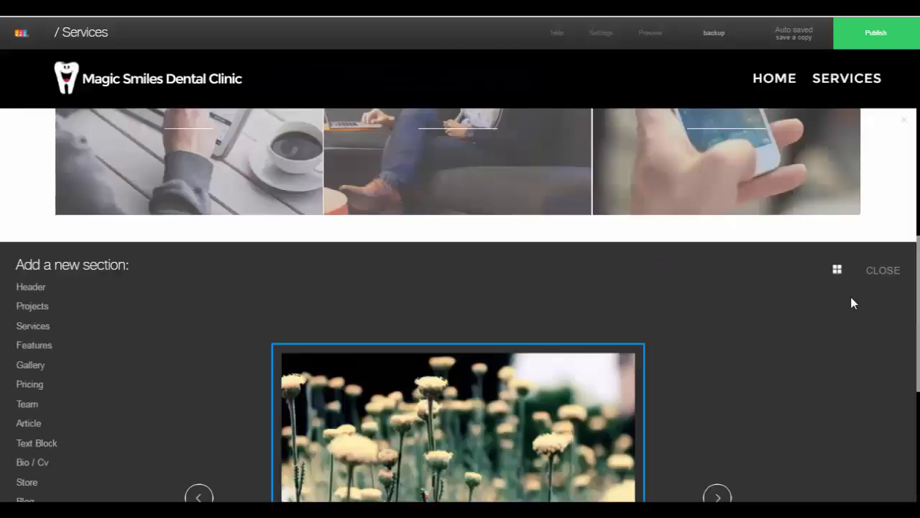
pyautogui.click(884, 274)
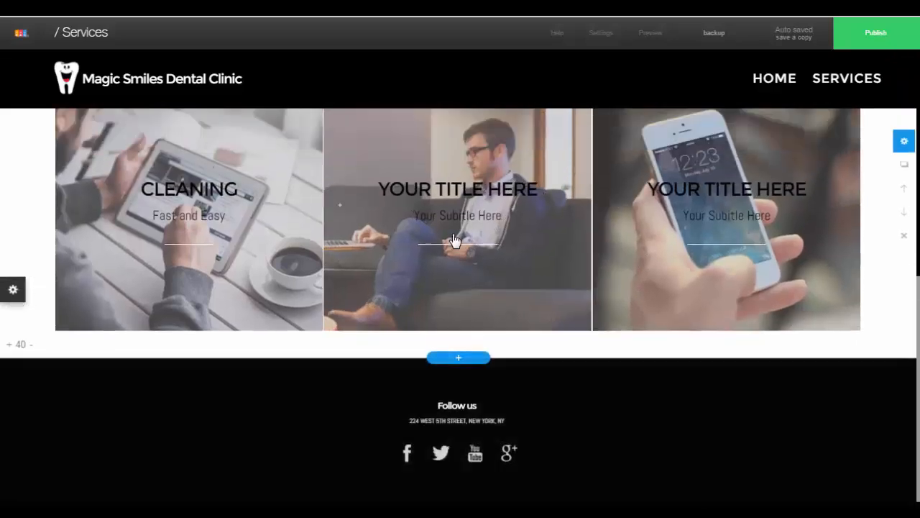
# Publish the site by updating its temporary URL, then return to editing the Services page
pyautogui.scroll(10, 454, 240)
pyautogui.click(870, 36)
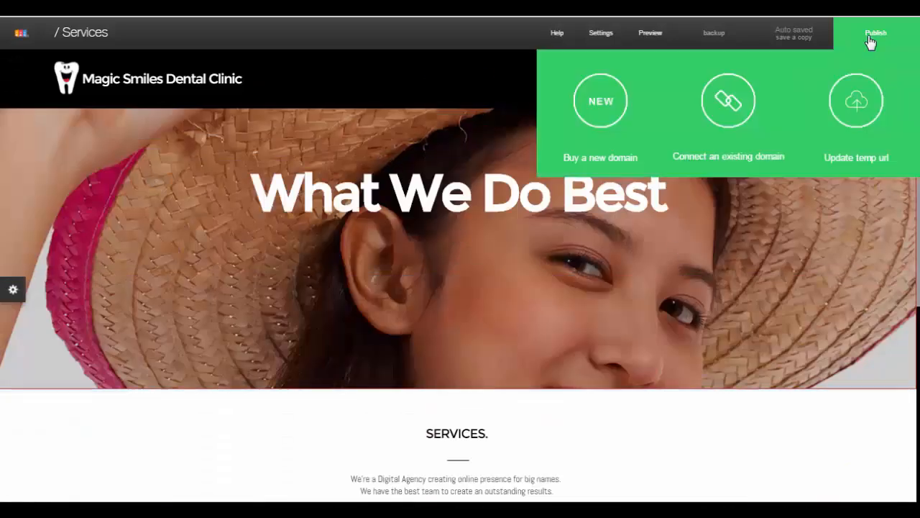
pyautogui.click(836, 171)
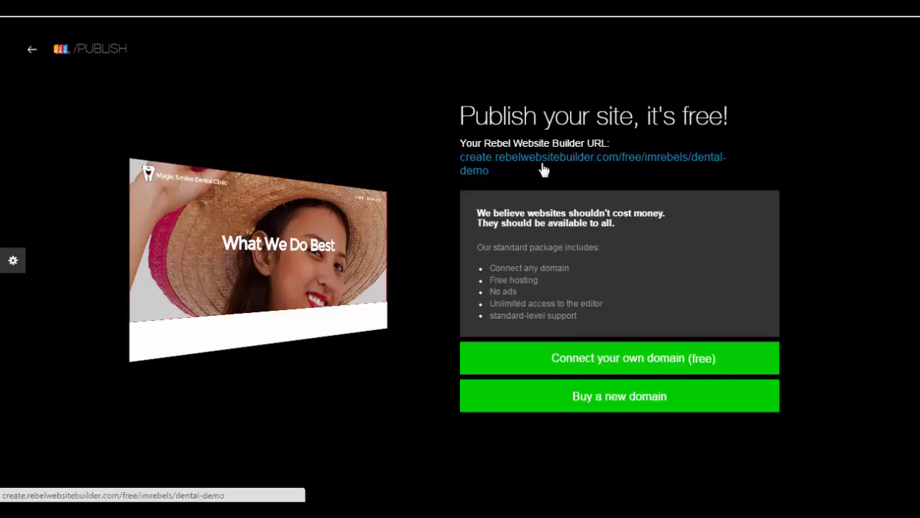
pyautogui.click(31, 53)
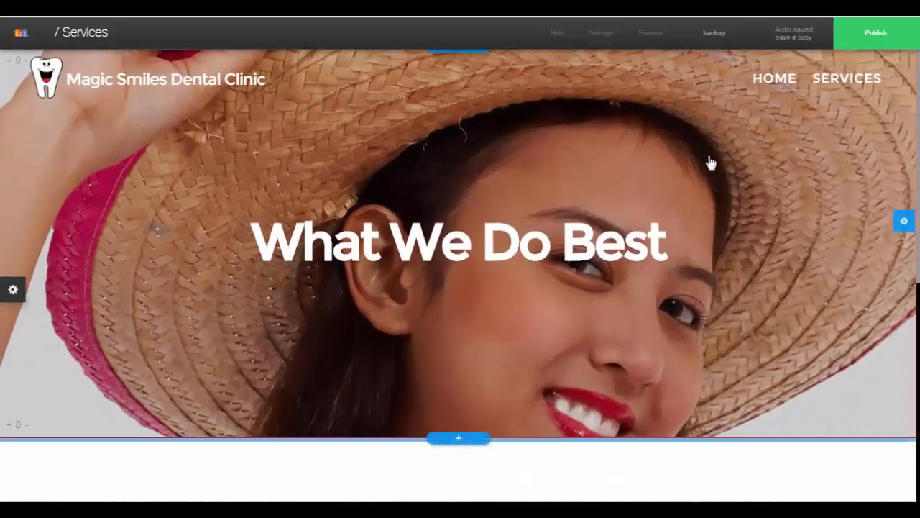
# Add a new page based on the Info page template and name it "About Us"
pyautogui.moveTo(69, 38)
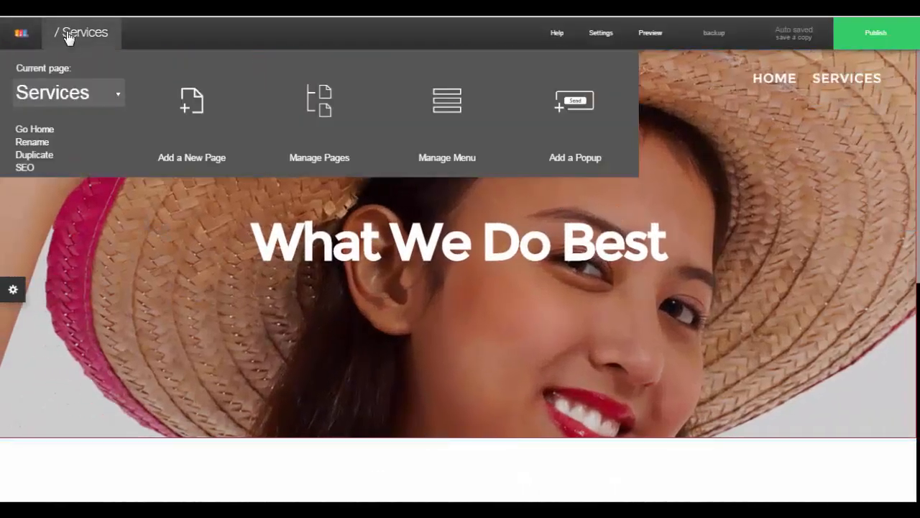
pyautogui.click(191, 123)
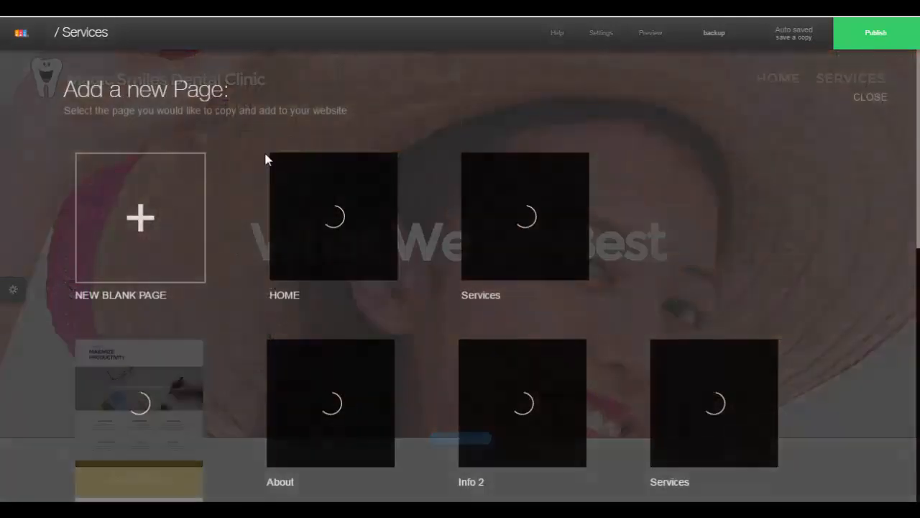
pyautogui.scroll(-10, 258, 220)
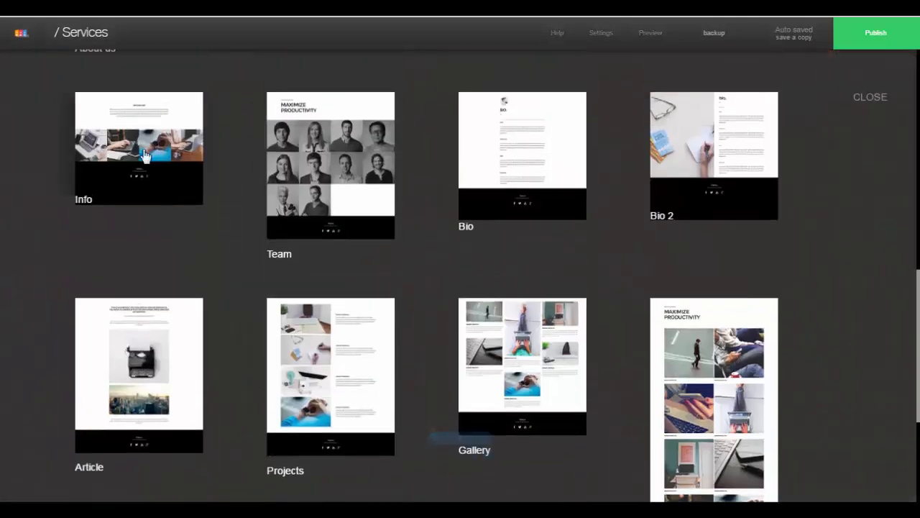
pyautogui.click(144, 155)
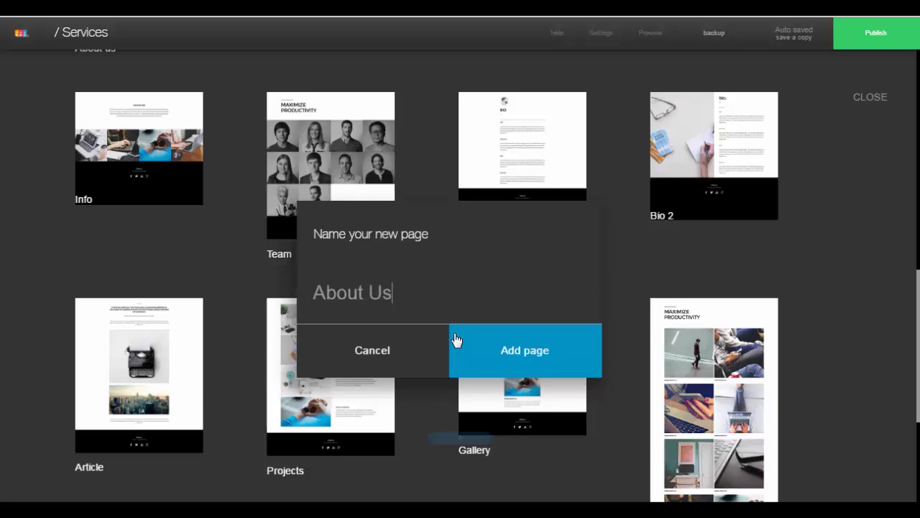
pyautogui.click(522, 348)
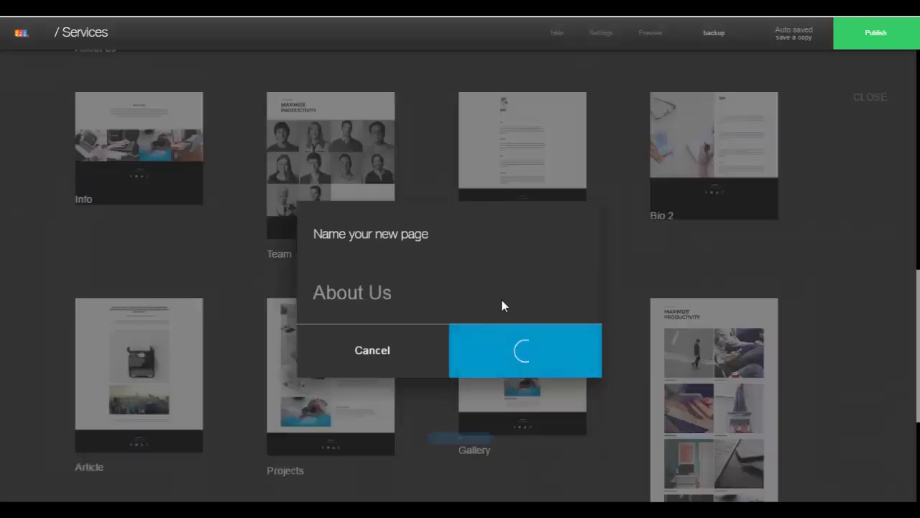
pyautogui.click(513, 350)
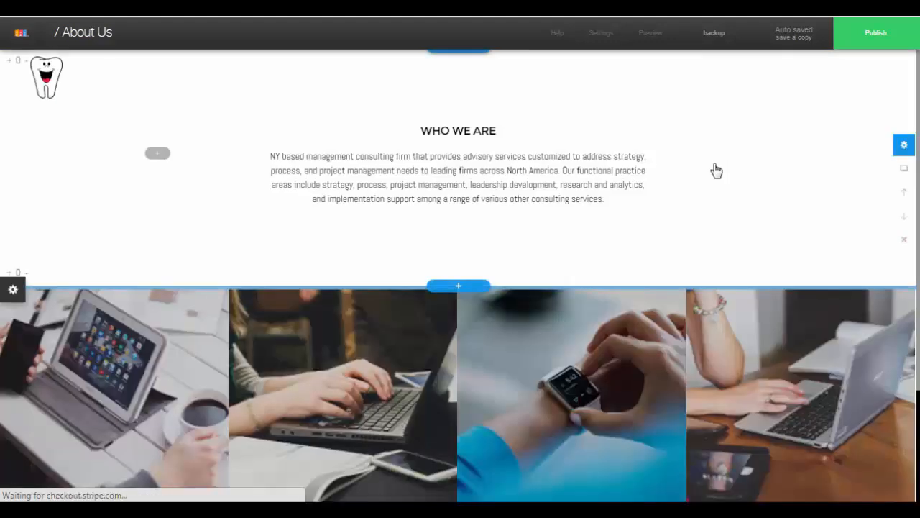
# Replace the "WHO WE ARE" heading on the About Us page with "MEET THE TEAM!"
pyautogui.click(486, 136)
pyautogui.click(511, 141)
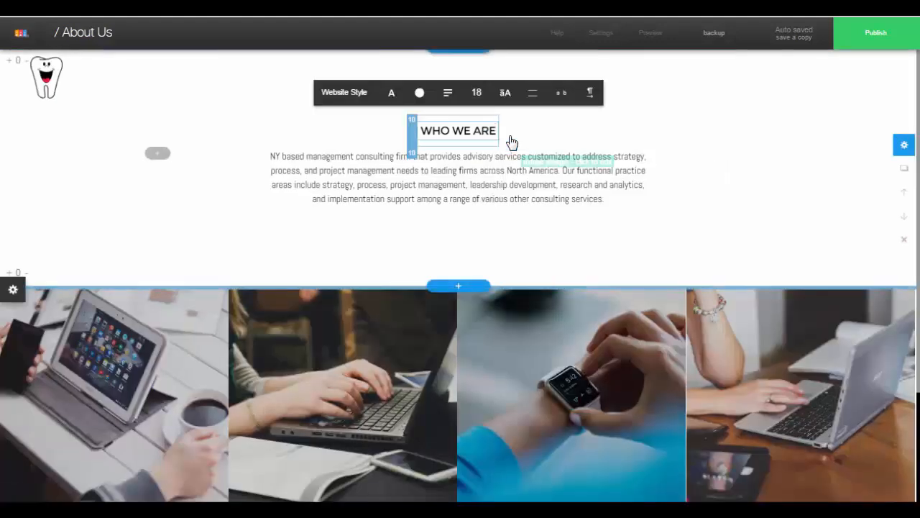
pyautogui.press('BackSpace')
pyautogui.press('BackSpace')
pyautogui.press('BackSpace')
pyautogui.press('BackSpace')
pyautogui.press('BackSpace')
pyautogui.press('BackSpace')
pyautogui.press('BackSpace')
pyautogui.press('BackSpace')
pyautogui.press('BackSpace')
pyautogui.press('BackSpace')
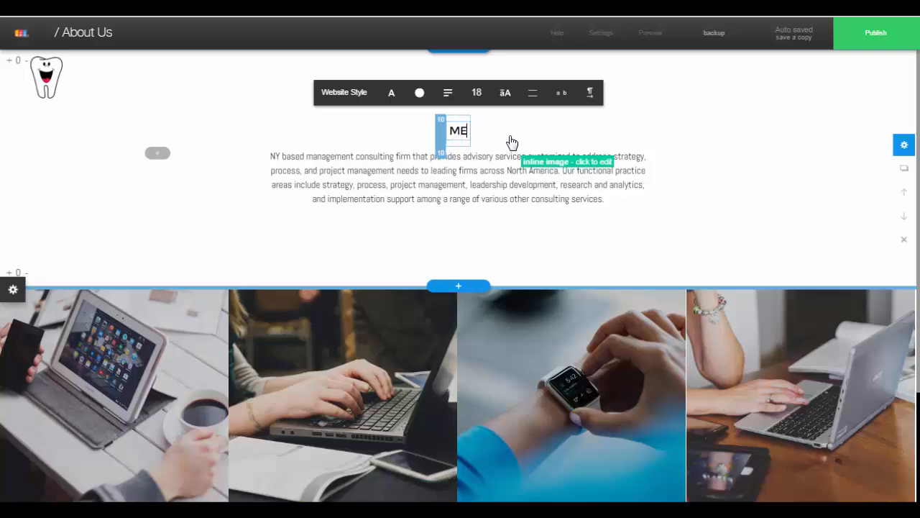
pyautogui.write('MEET THE TEAM!')
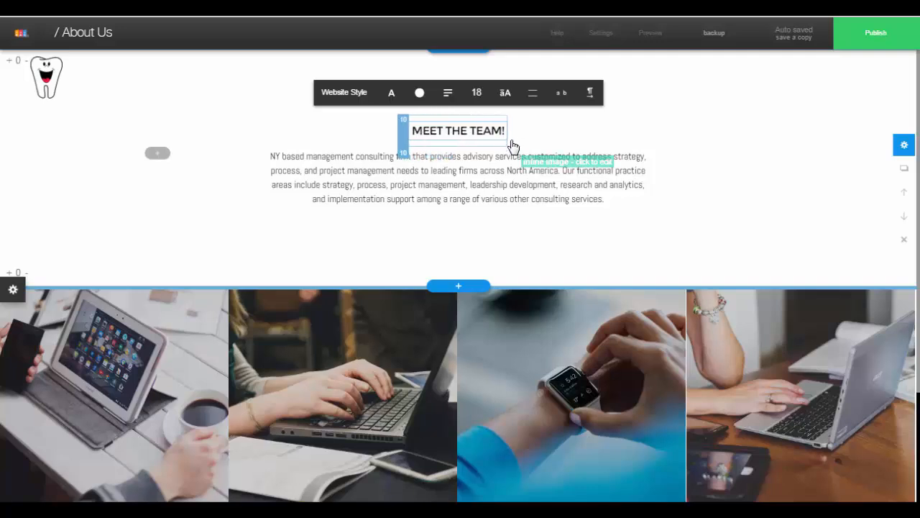
pyautogui.click(485, 181)
# Review the About Us page from the intro text through the four-image row to the footer
pyautogui.scroll(-3, 191, 267)
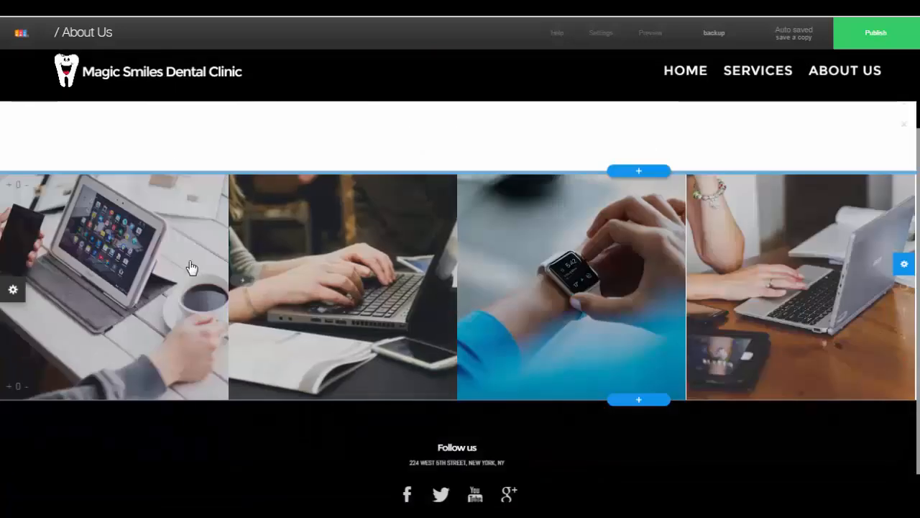
pyautogui.scroll(2, 300, 263)
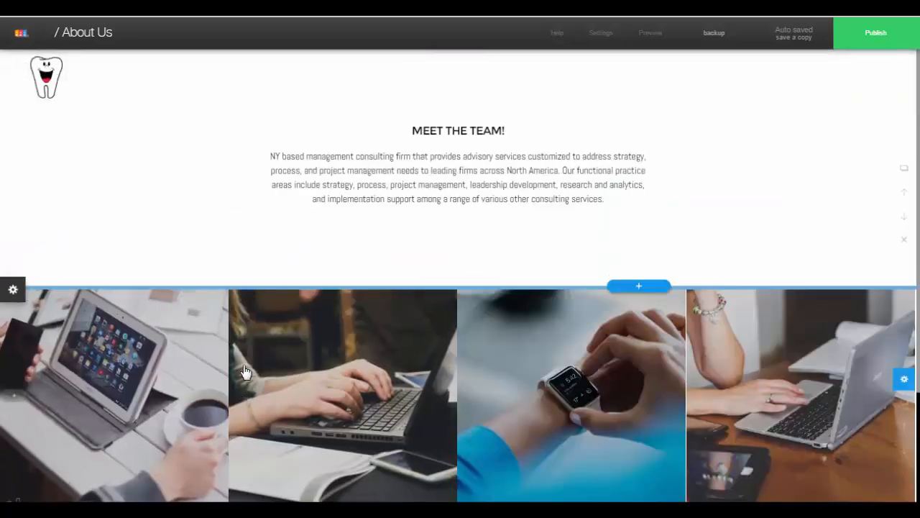
pyautogui.scroll(-2, 581, 367)
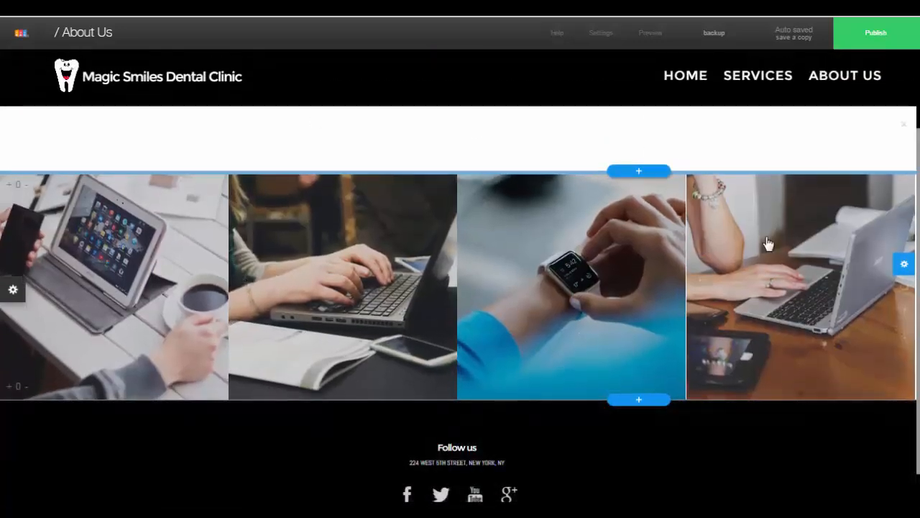
pyautogui.scroll(2, 350, 289)
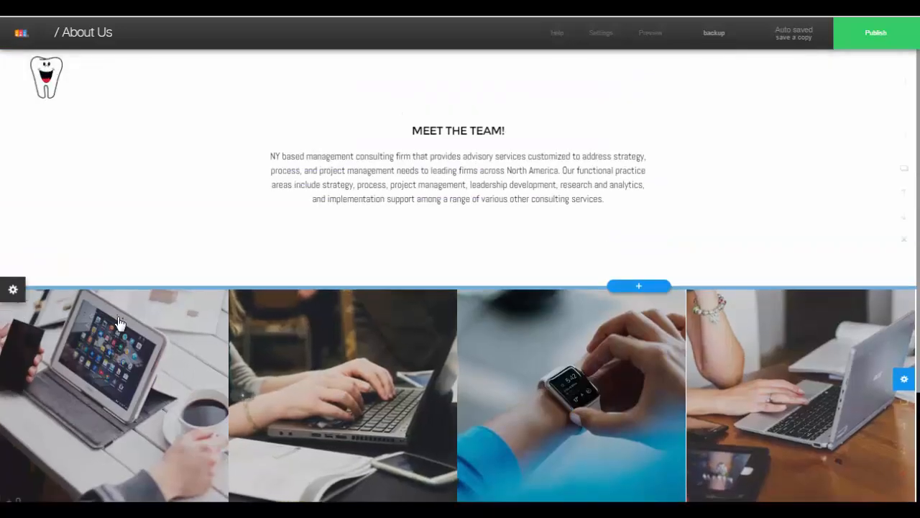
pyautogui.scroll(-3, 295, 381)
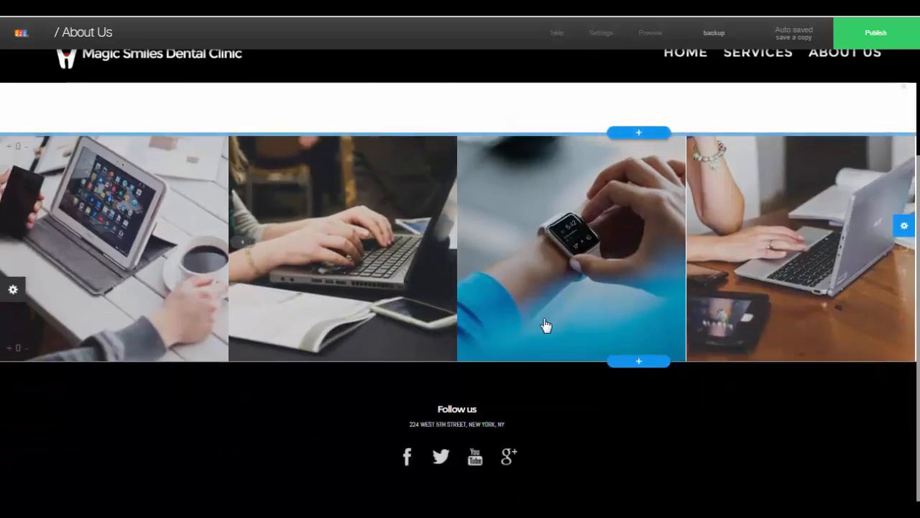
pyautogui.scroll(1, 547, 324)
pyautogui.scroll(2, 354, 310)
pyautogui.scroll(-3, 520, 314)
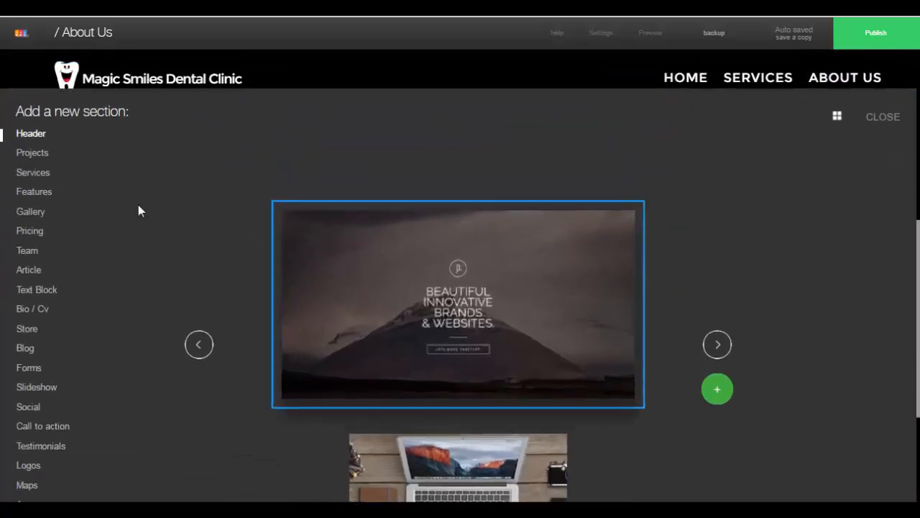
# Add the dated, centred white Text Block section to the About Us page, applying the website style
pyautogui.scroll(-1, 140, 211)
pyautogui.click(44, 217)
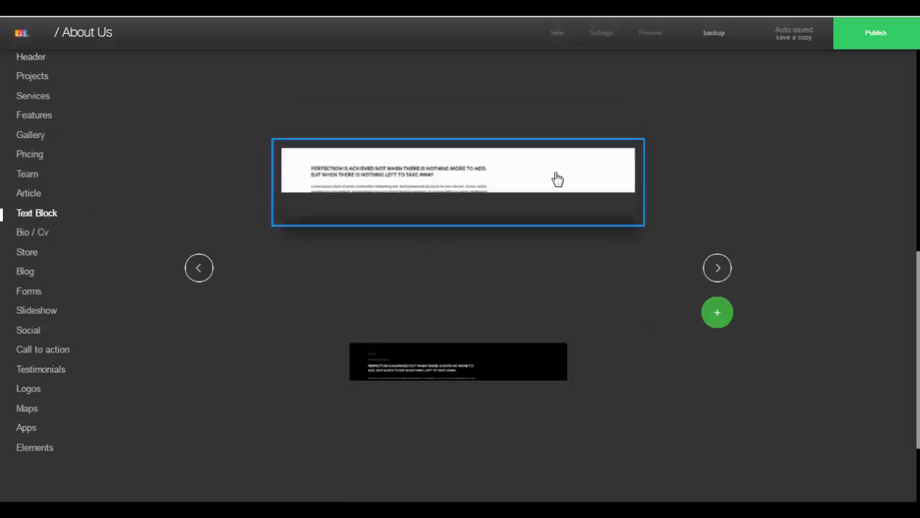
pyautogui.scroll(-3, 536, 226)
pyautogui.scroll(2, 561, 227)
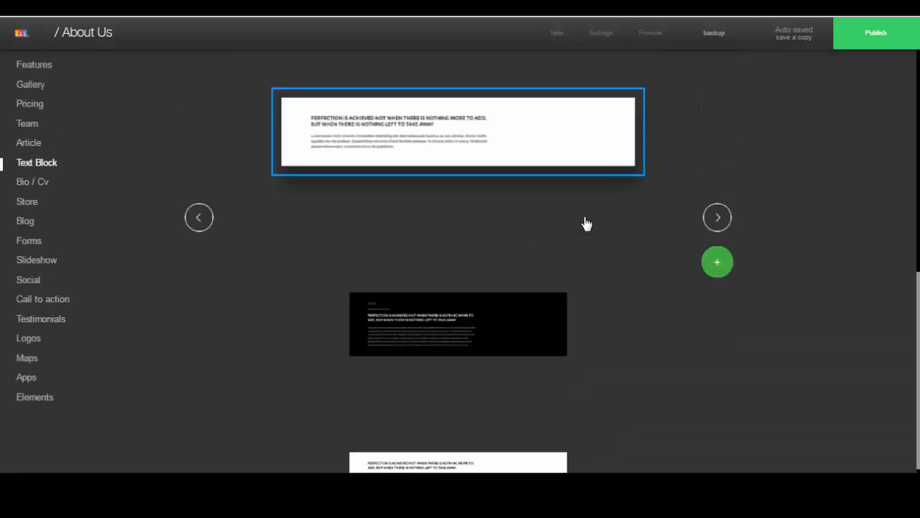
pyautogui.click(717, 218)
pyautogui.click(716, 218)
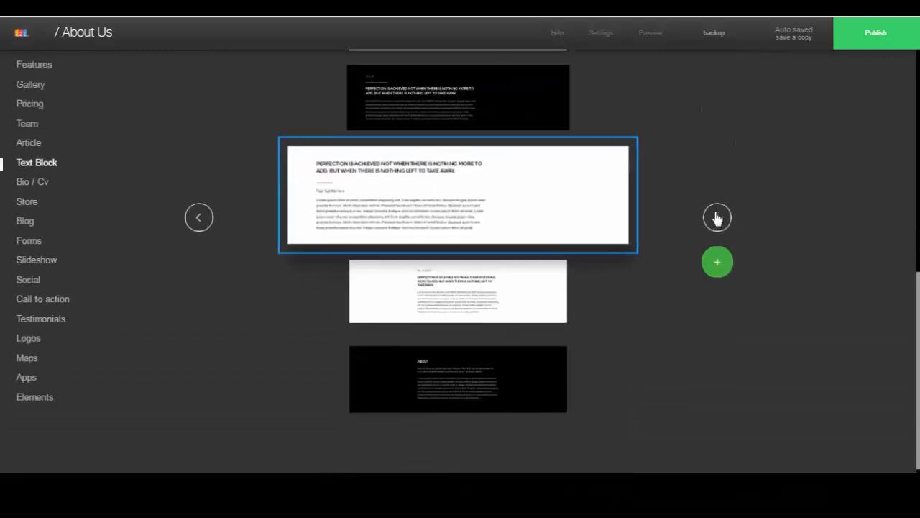
pyautogui.click(717, 218)
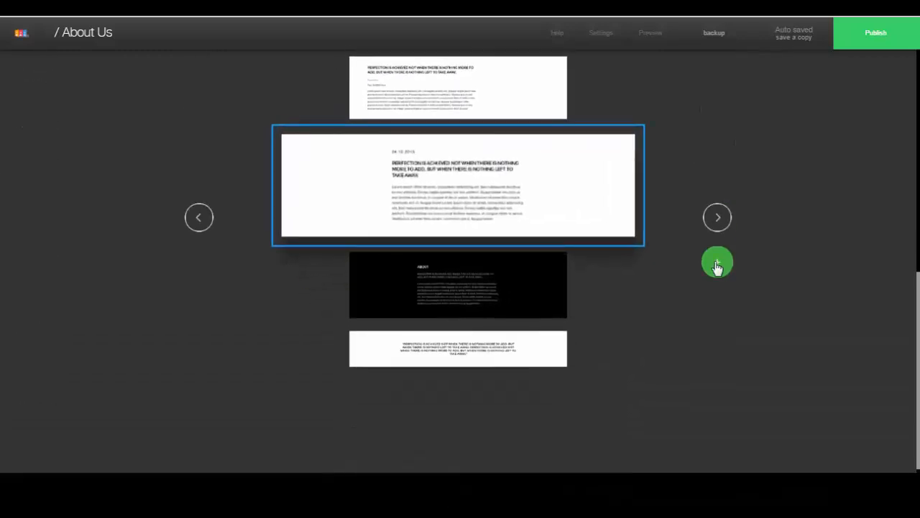
pyautogui.click(717, 264)
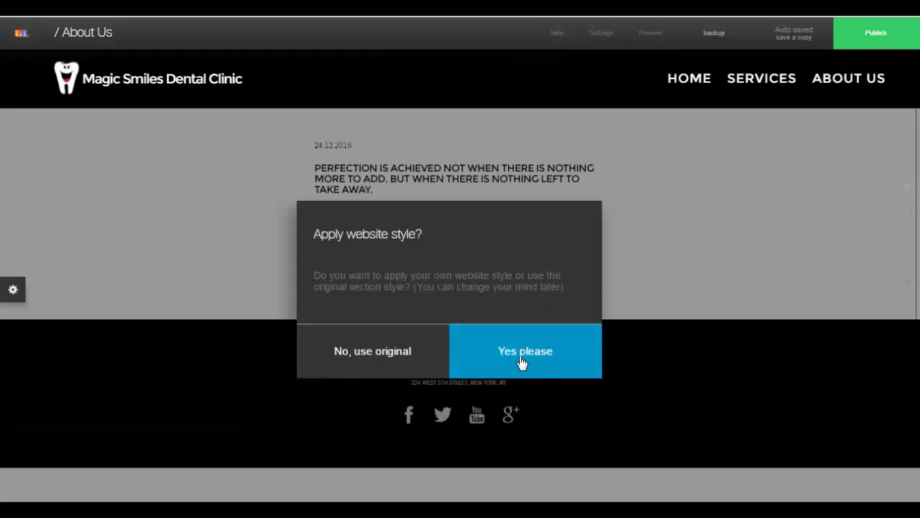
pyautogui.click(520, 361)
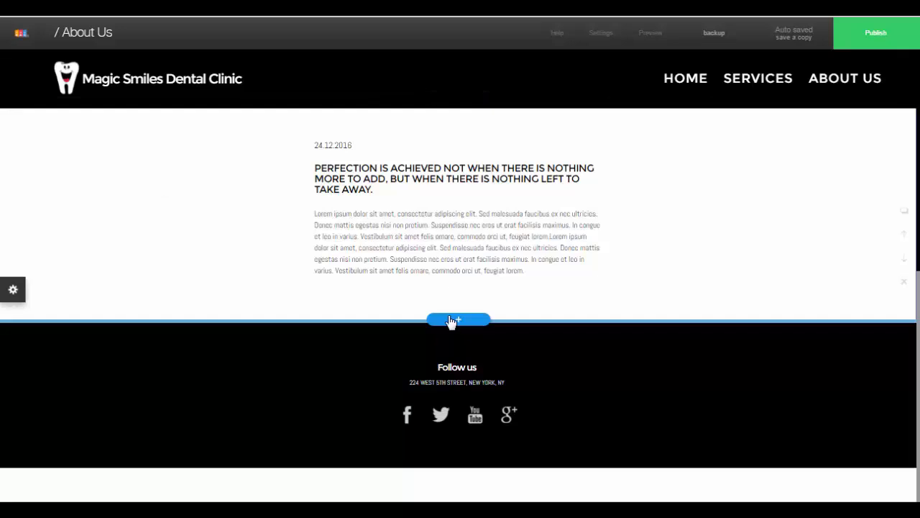
# Add the Maps section with contact details beside a New York map below the text block
pyautogui.click(453, 320)
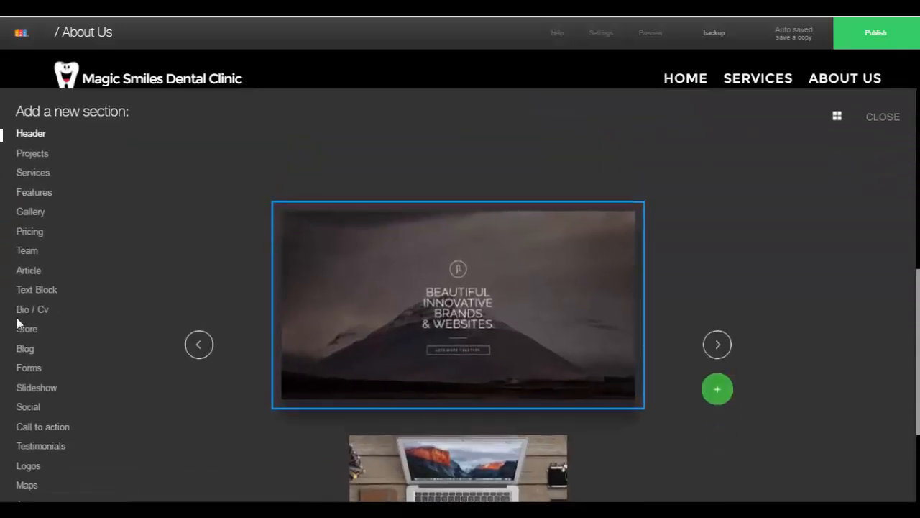
pyautogui.scroll(-3, 19, 338)
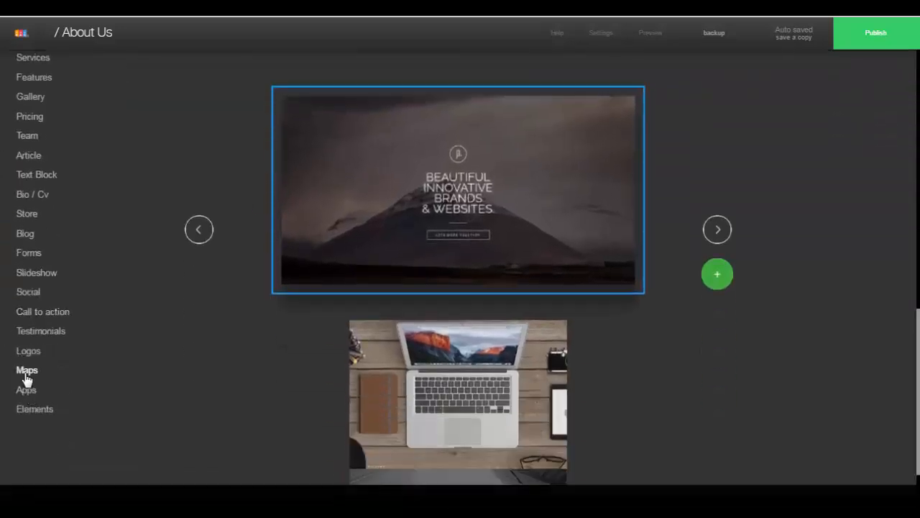
pyautogui.click(25, 371)
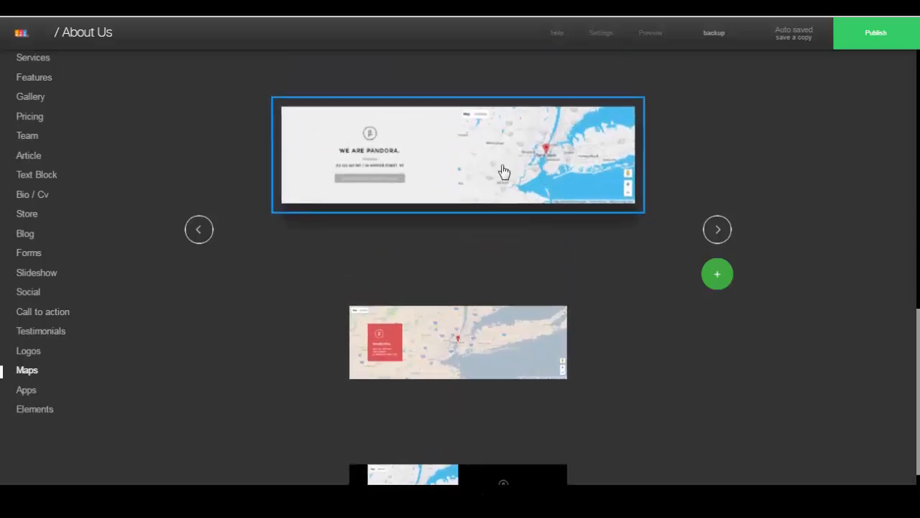
pyautogui.click(543, 165)
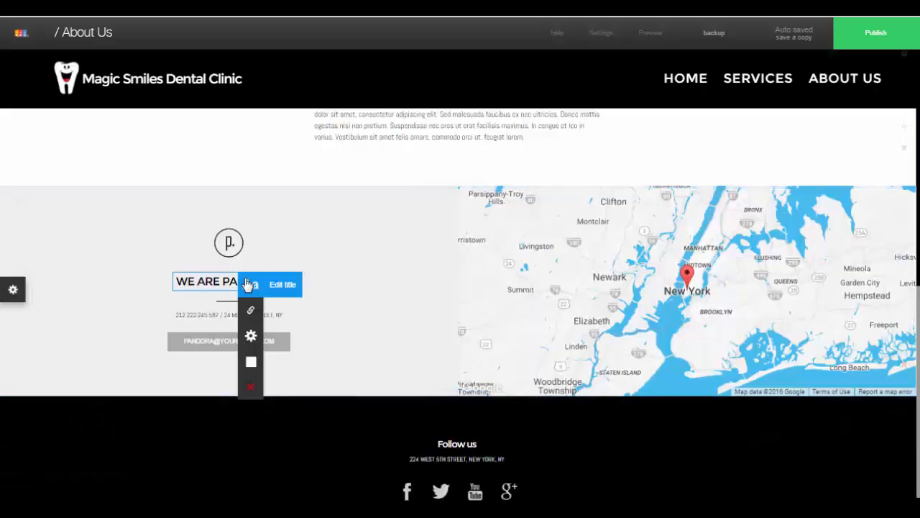
# Change the map section's title to "We're Easy to Find"
pyautogui.click(281, 285)
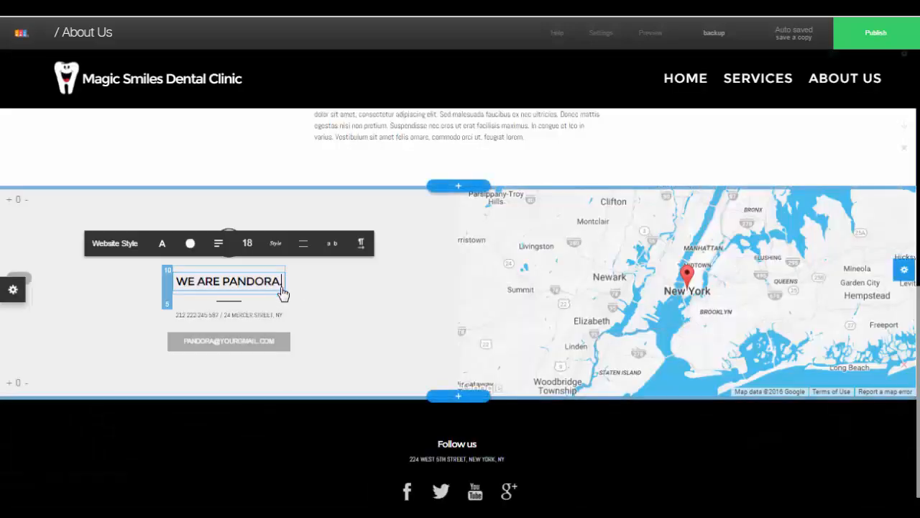
pyautogui.press('BackSpace')
pyautogui.press('BackSpace')
pyautogui.press('BackSpace')
pyautogui.press('BackSpace')
pyautogui.press('BackSpace')
pyautogui.press('BackSpace')
pyautogui.press('BackSpace')
pyautogui.press('BackSpace')
pyautogui.press('BackSpace')
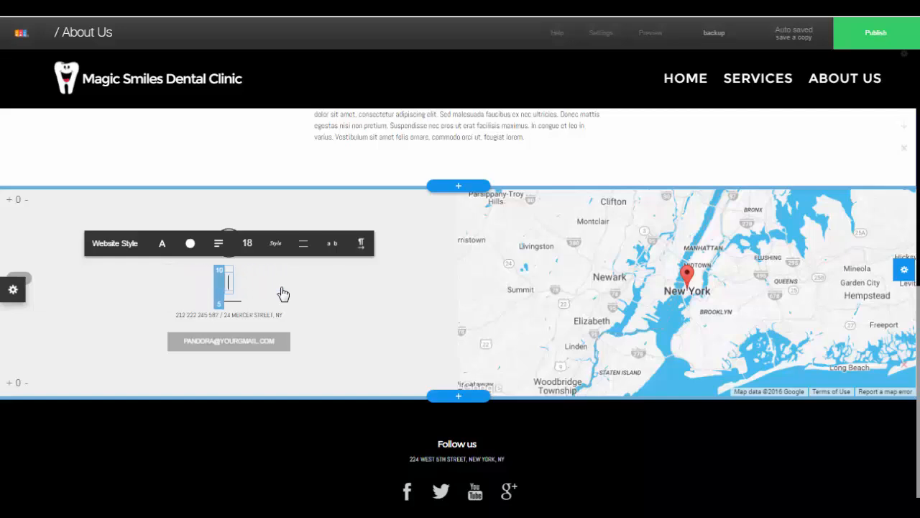
pyautogui.write("We're Easy to Find")
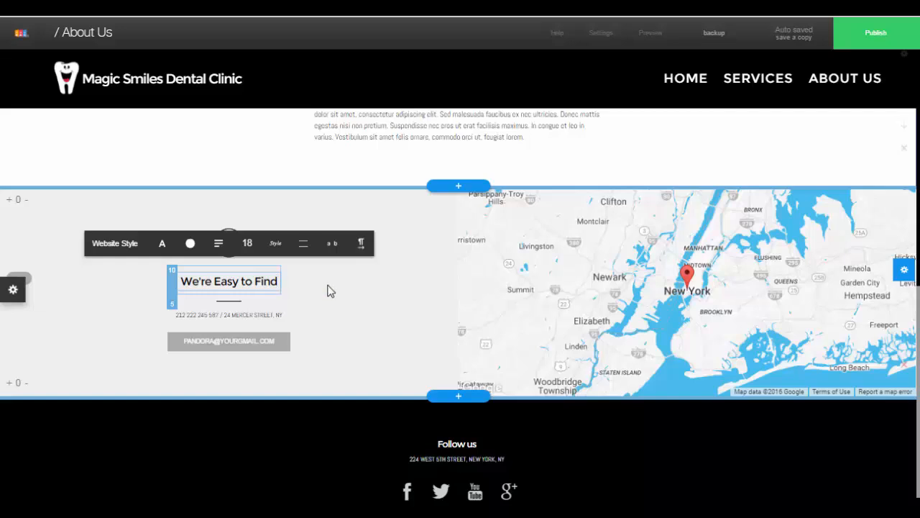
# Add the "Drop a line" contact form section below the map, applying the website style
pyautogui.scroll(-1, 388, 300)
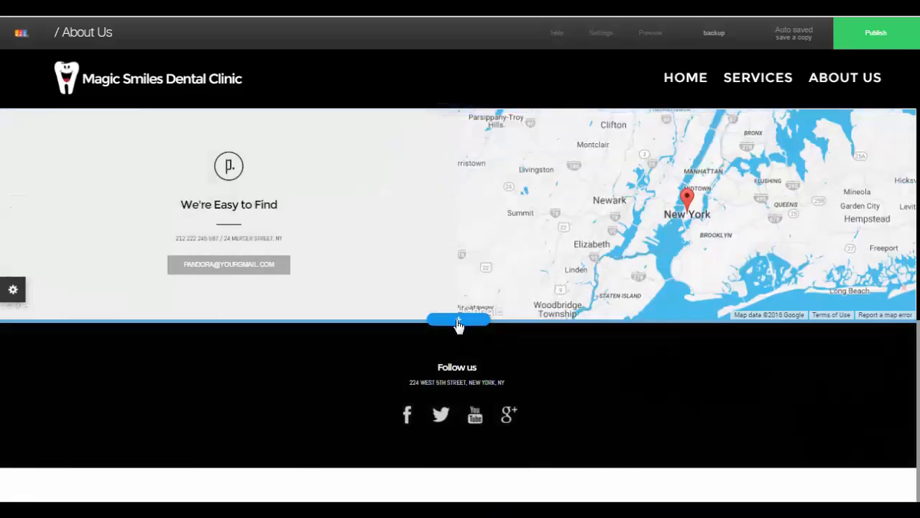
pyautogui.click(458, 321)
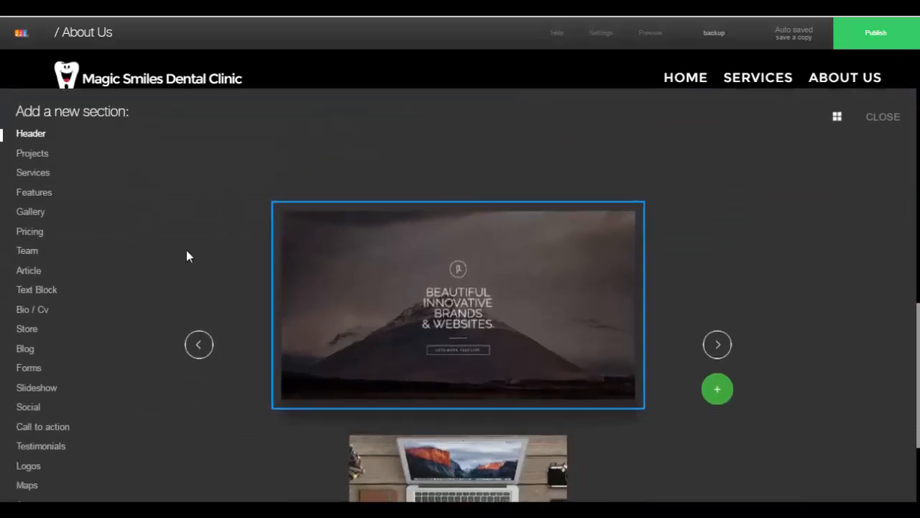
pyautogui.scroll(-1, 149, 236)
pyautogui.click(28, 292)
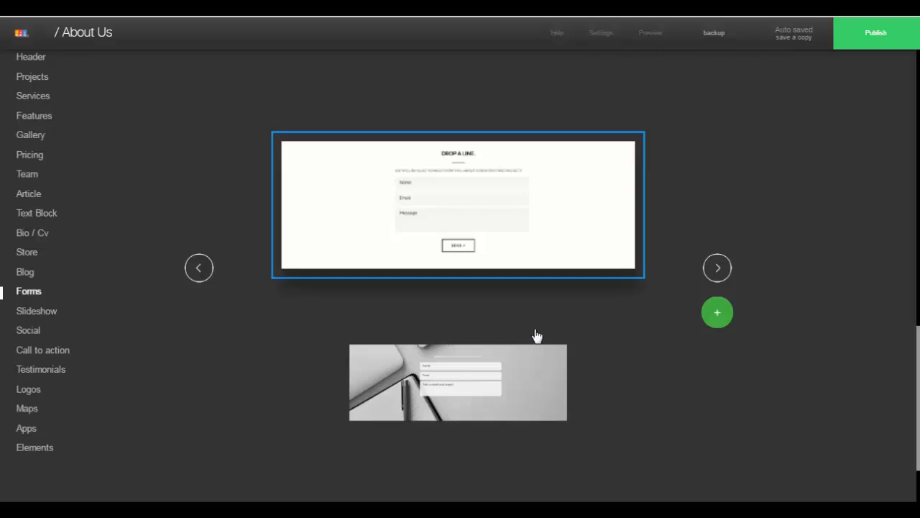
pyautogui.click(510, 216)
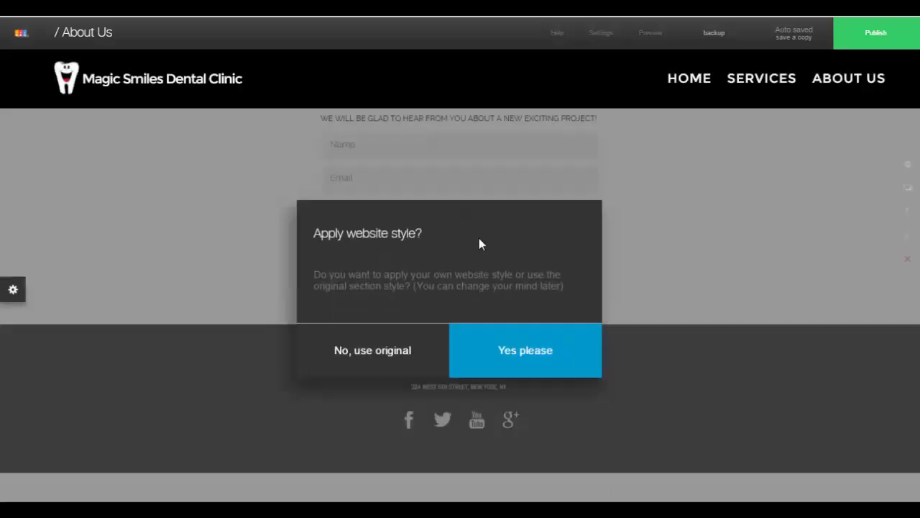
pyautogui.click(520, 365)
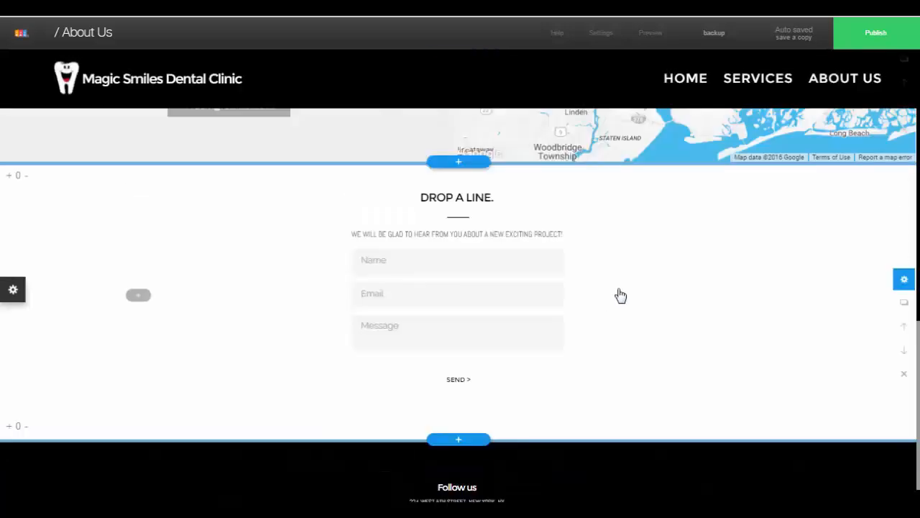
pyautogui.scroll(2, 622, 296)
pyautogui.scroll(-2, 621, 295)
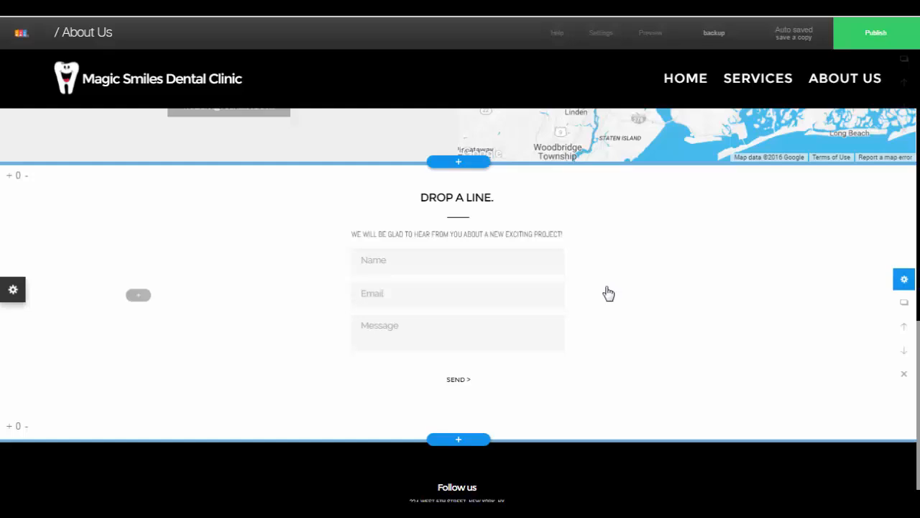
# Open the website menu's button management, move the dialog clear of the menu buttons and show its Settings options
pyautogui.scroll(5, 609, 287)
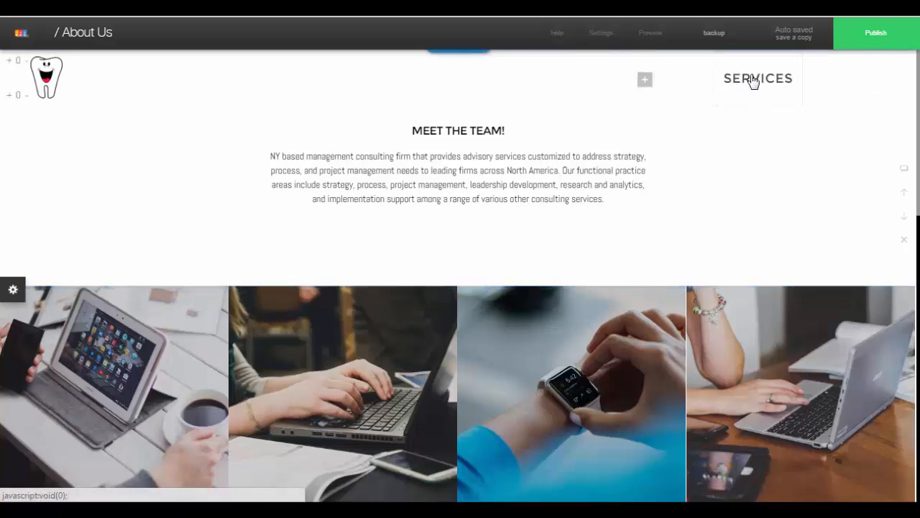
pyautogui.click(754, 80)
pyautogui.click(759, 134)
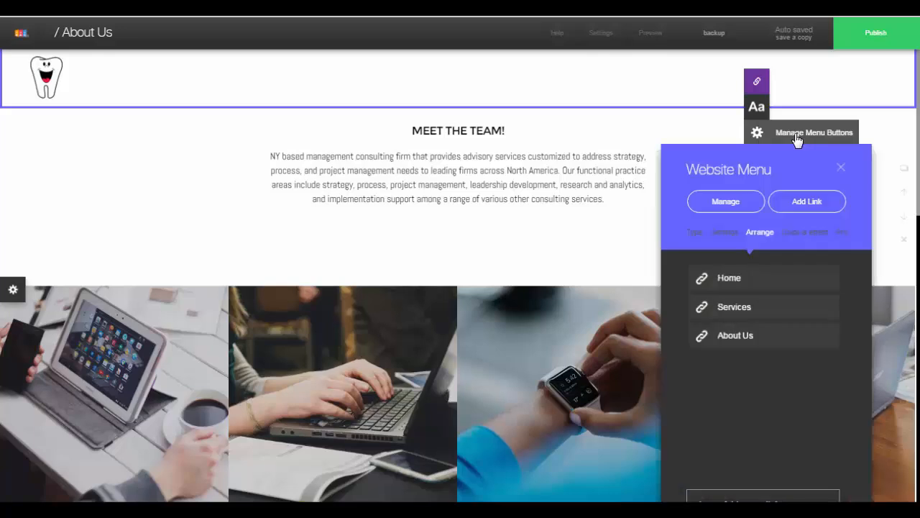
pyautogui.moveTo(762, 168); pyautogui.dragTo(269, 76)
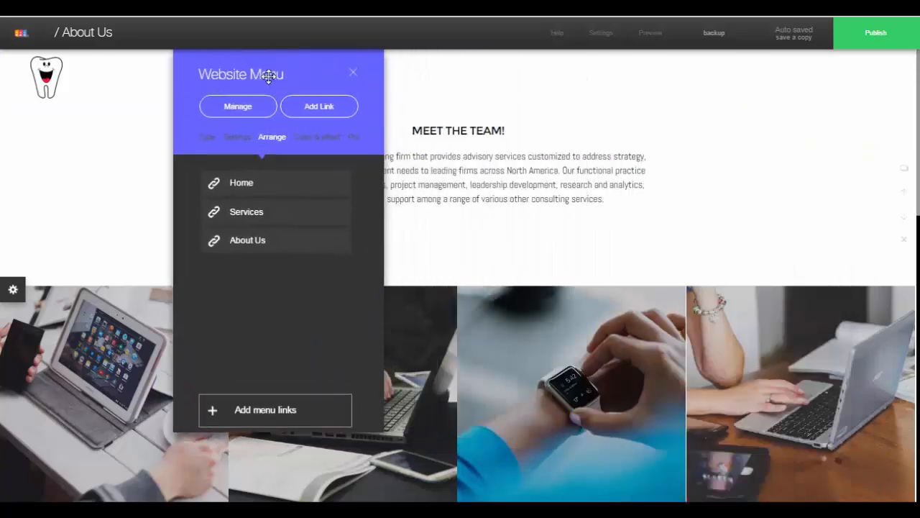
pyautogui.click(236, 137)
pyautogui.scroll(-1, 557, 192)
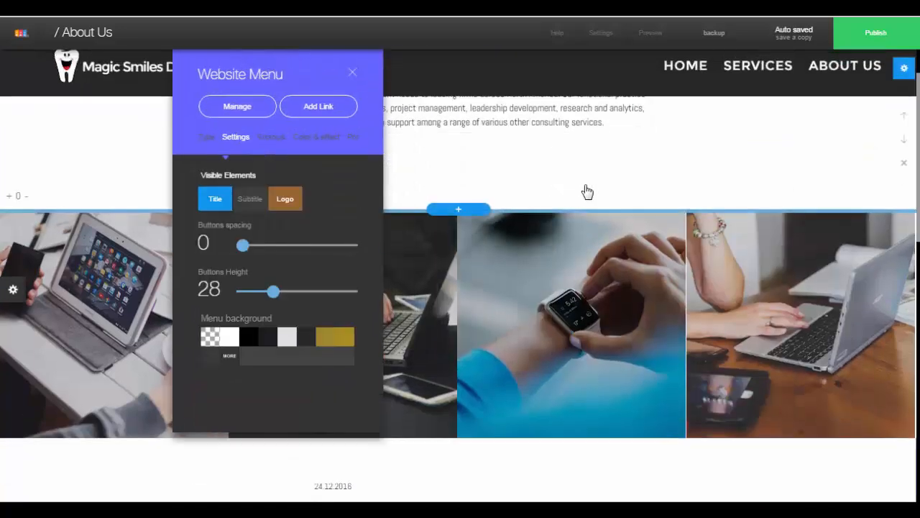
pyautogui.scroll(1, 587, 192)
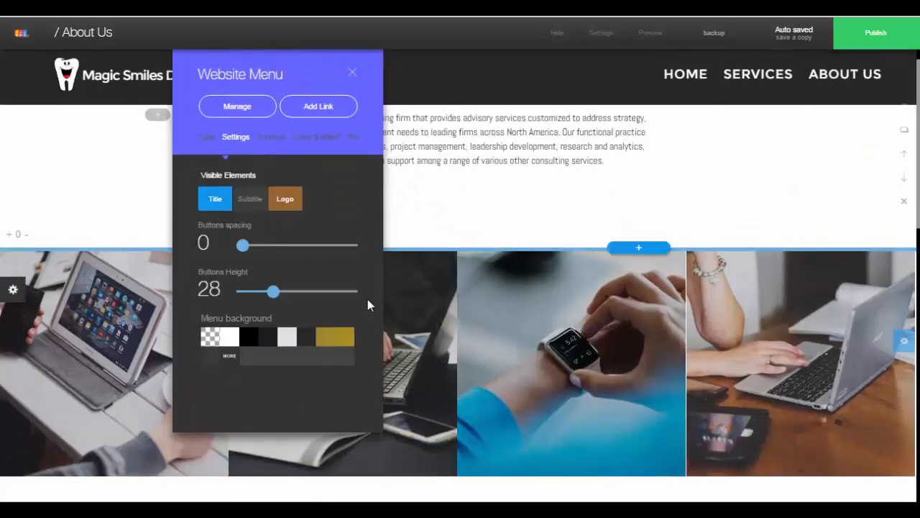
# Try a gold background for the website menu and check it while the page moves
pyautogui.click(331, 337)
pyautogui.scroll(1, 587, 235)
pyautogui.scroll(-1, 601, 206)
pyautogui.scroll(1, 602, 187)
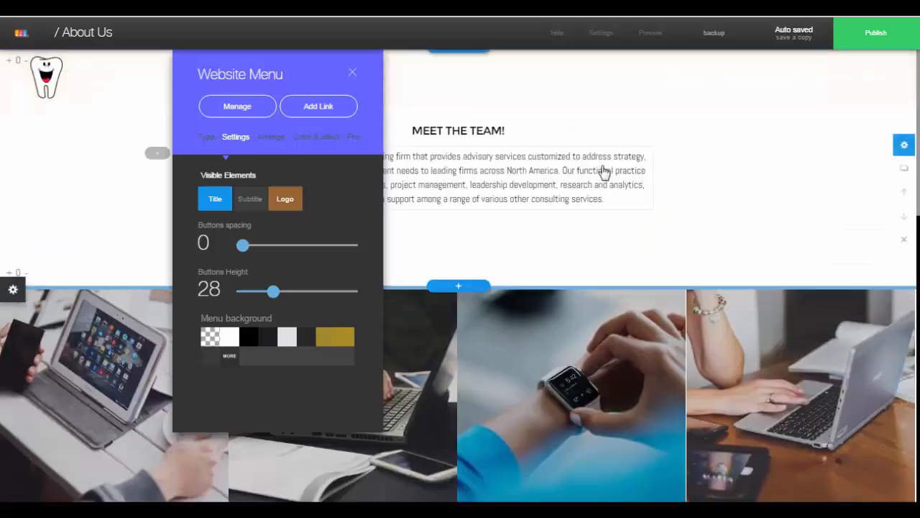
# Set the website menu's background to black and check it on the page
pyautogui.click(254, 336)
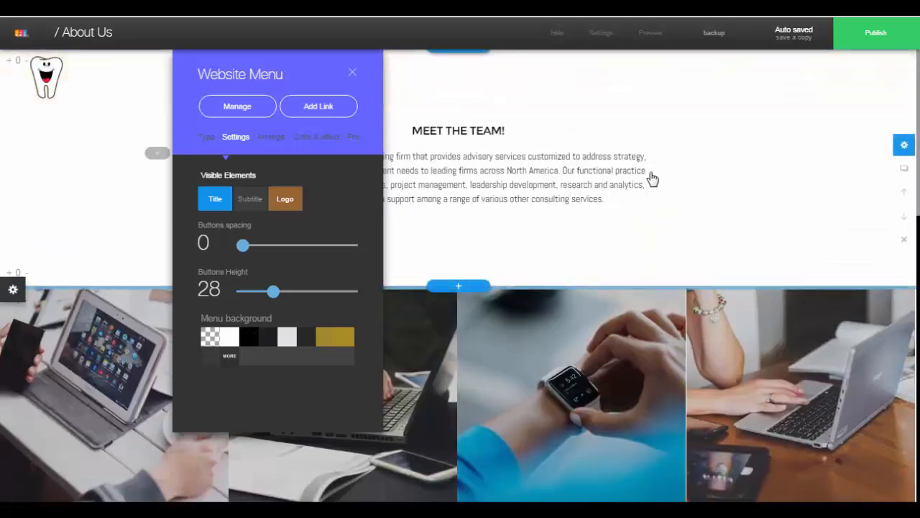
pyautogui.scroll(-2, 668, 164)
pyautogui.scroll(2, 647, 169)
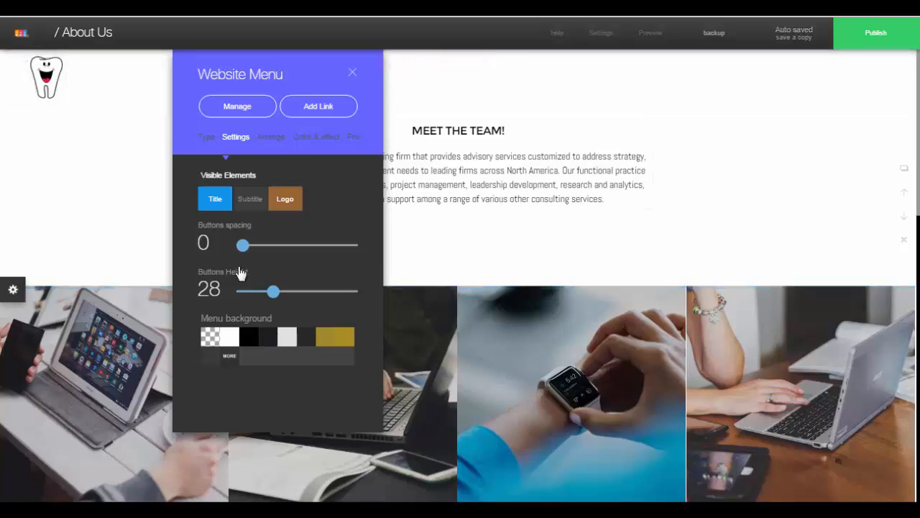
# Set the idle text color of the website menu buttons to dark grey and check it on the page
pyautogui.click(207, 137)
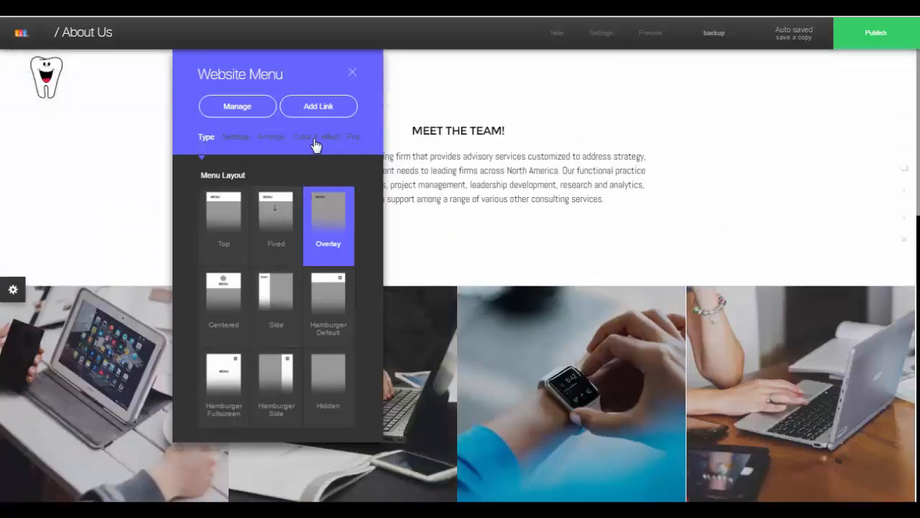
pyautogui.click(314, 138)
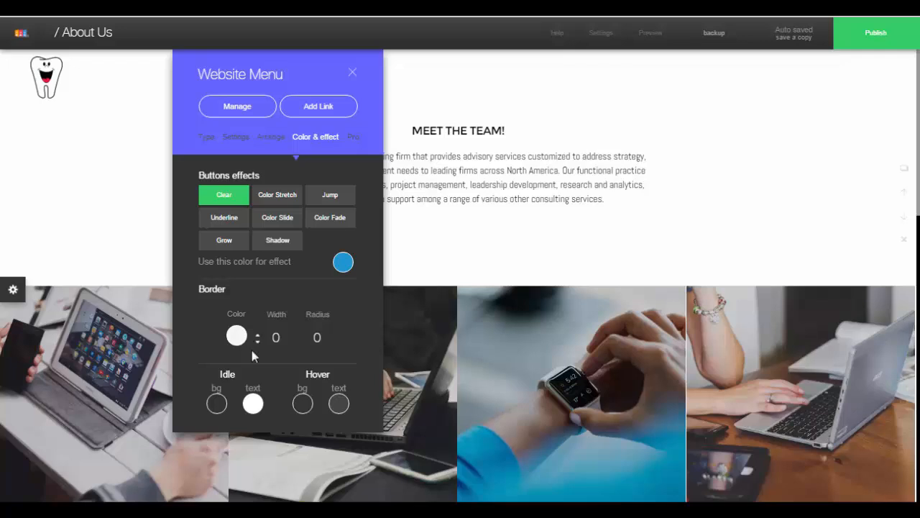
pyautogui.click(253, 404)
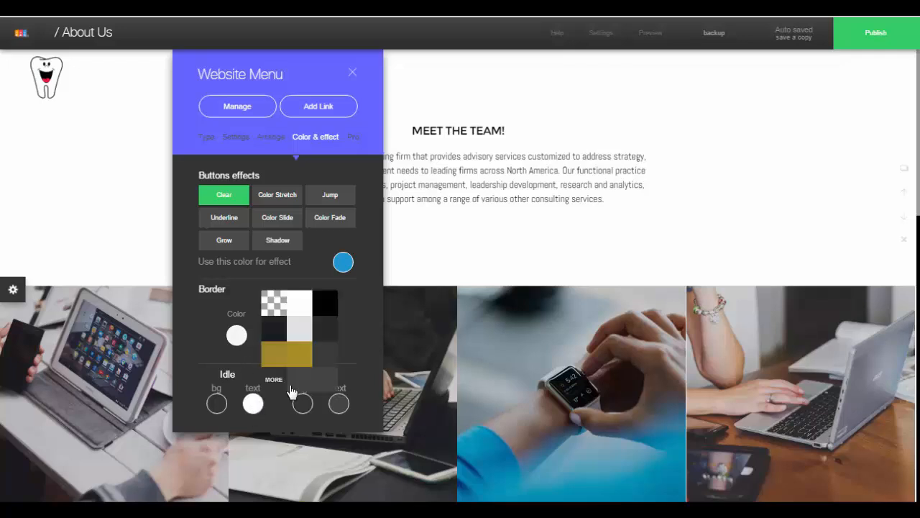
pyautogui.click(333, 362)
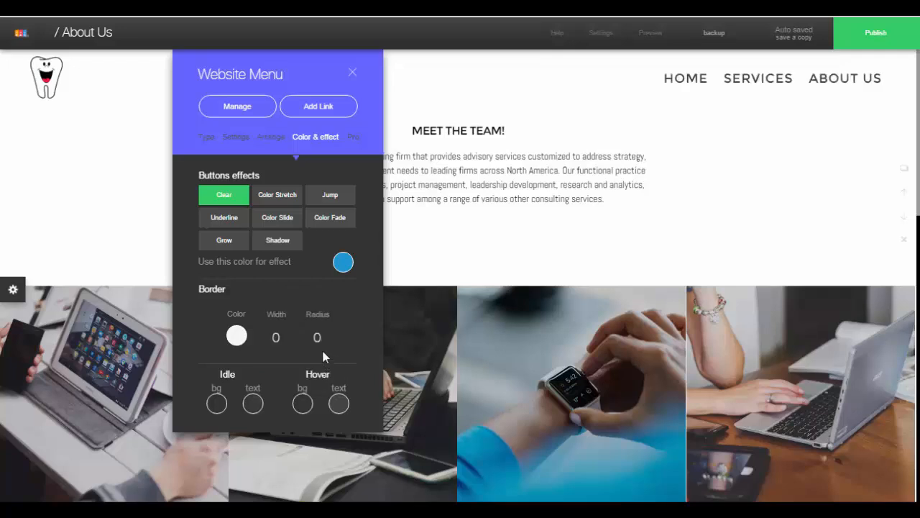
pyautogui.scroll(-1, 341, 341)
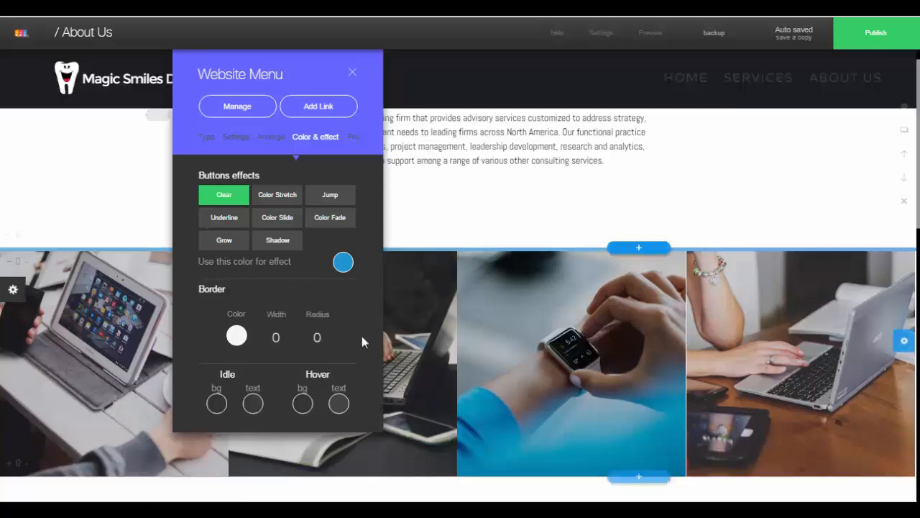
# Try a light grey idle background color for the website menu buttons
pyautogui.click(217, 405)
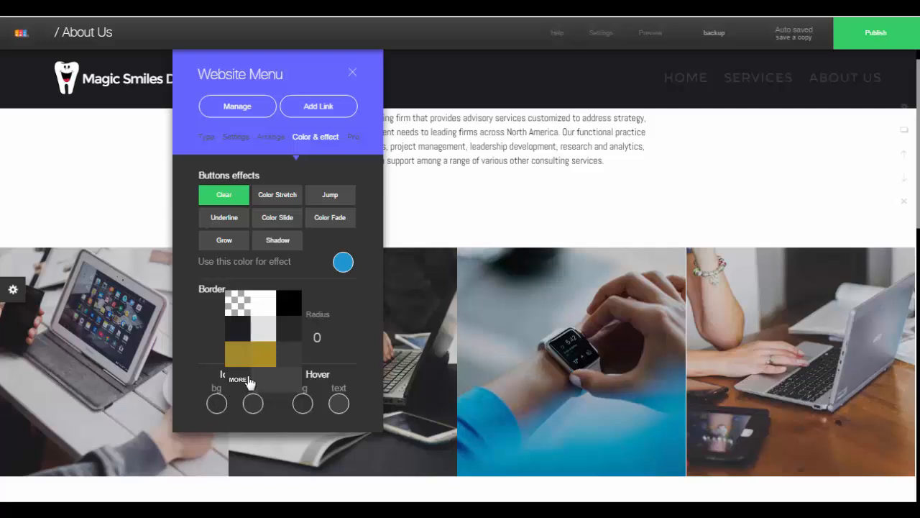
pyautogui.click(266, 333)
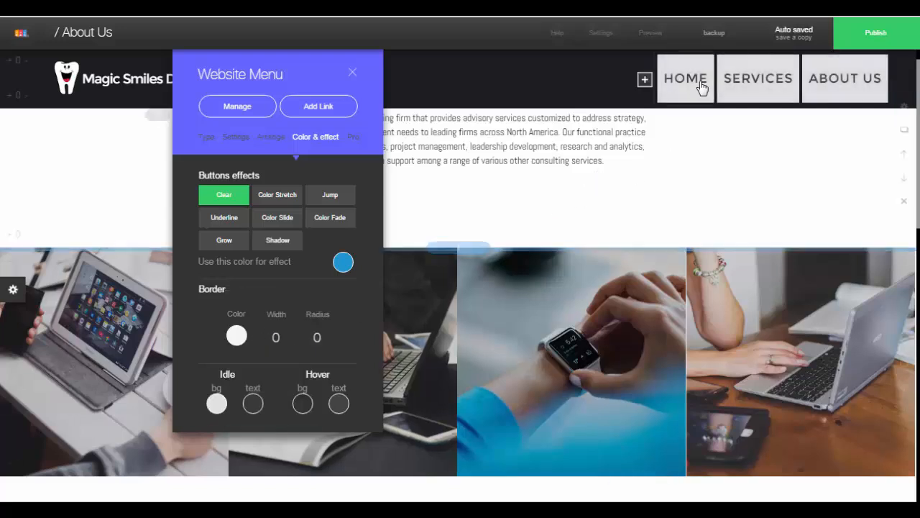
# Open the color and effect settings of the website menu
pyautogui.click(856, 85)
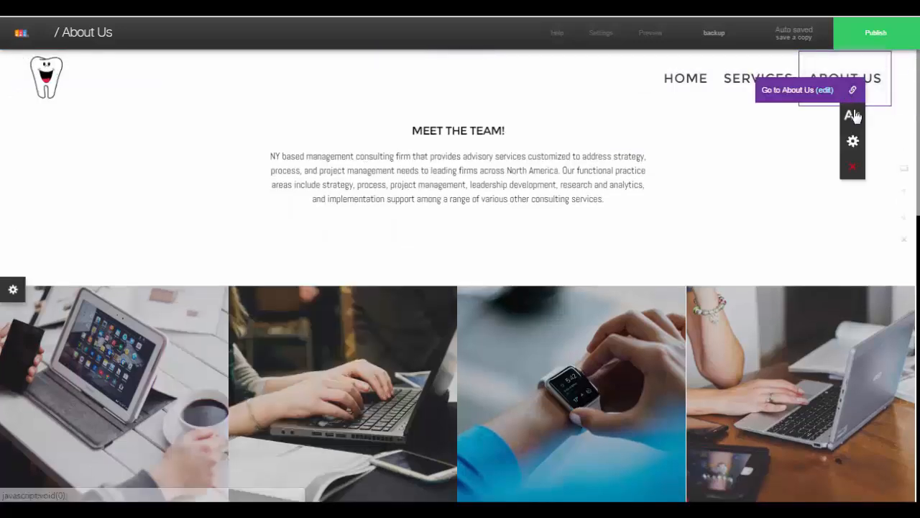
pyautogui.click(791, 144)
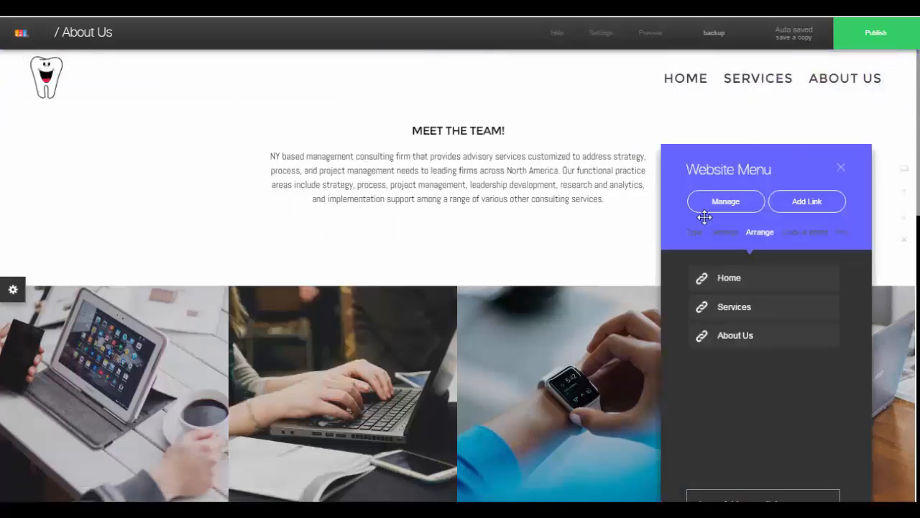
pyautogui.moveTo(759, 182); pyautogui.dragTo(460, 91)
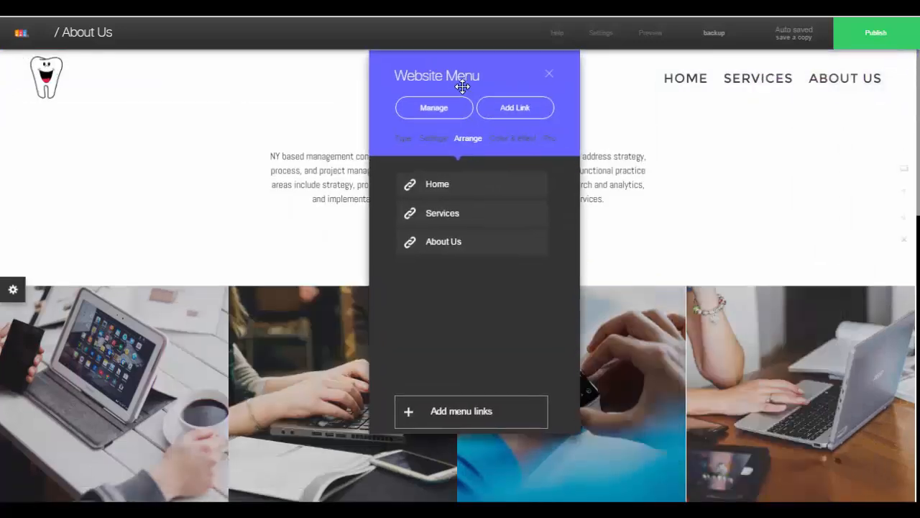
pyautogui.click(512, 138)
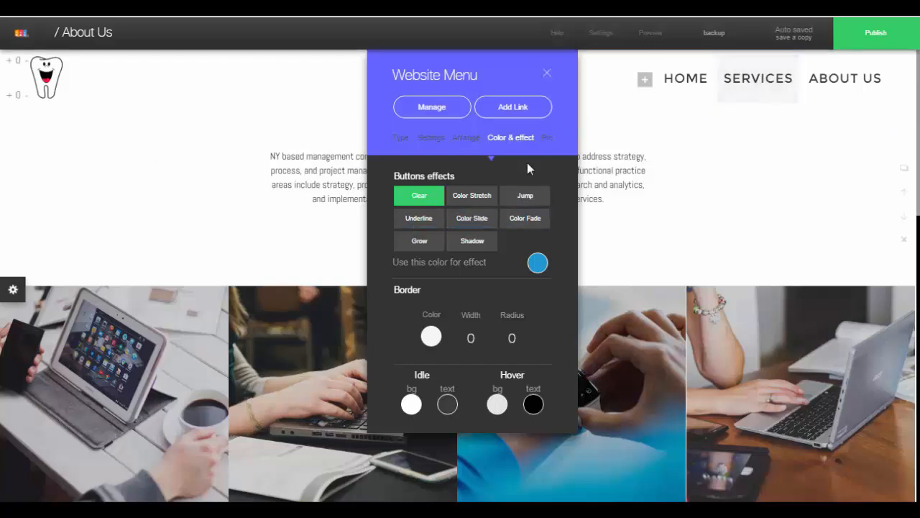
# Try the Shadow and Color Fade effects on the menu buttons, with light grey and transparent as effect colors
pyautogui.click(474, 242)
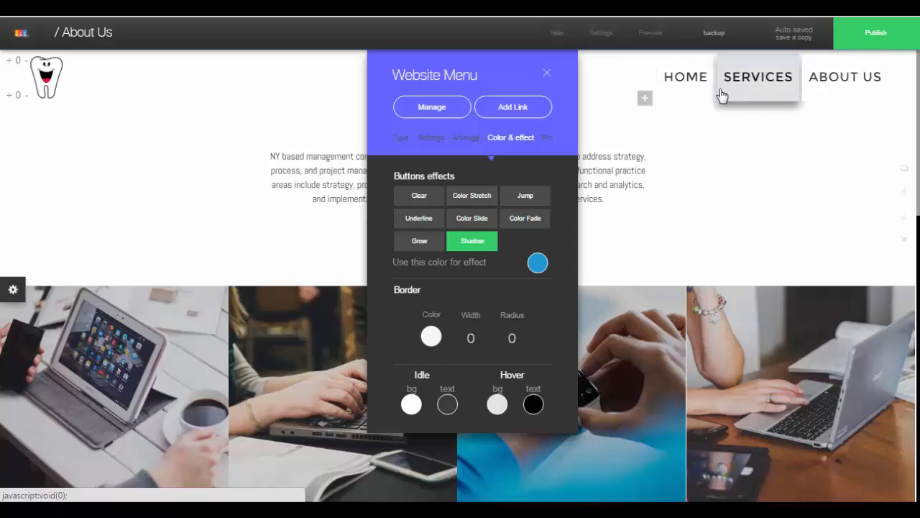
pyautogui.click(525, 218)
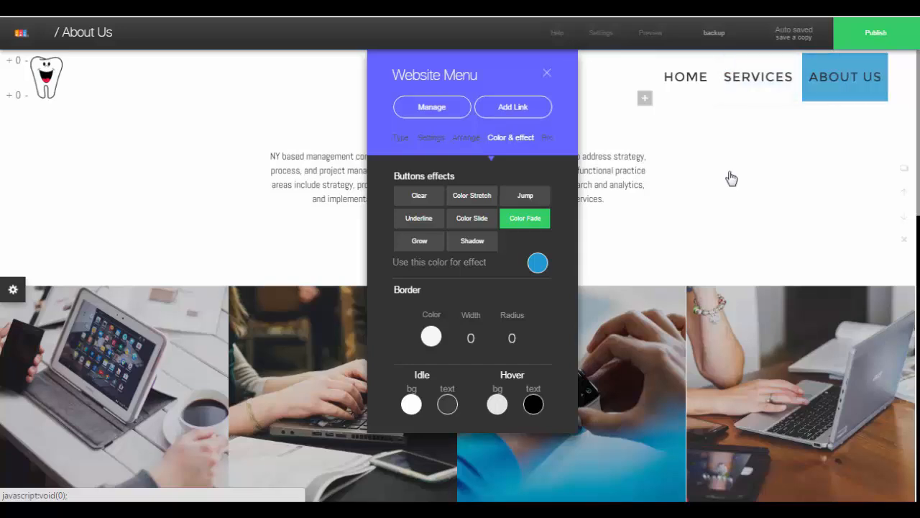
pyautogui.click(536, 264)
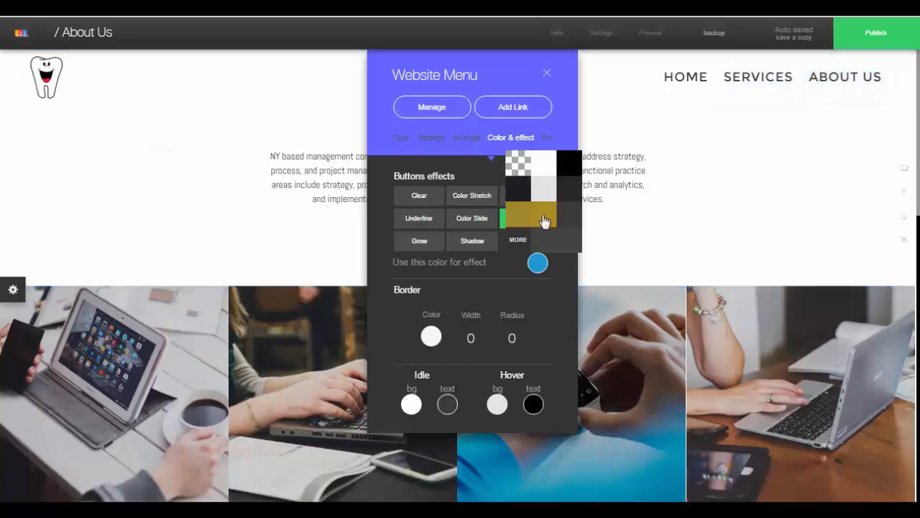
pyautogui.click(551, 193)
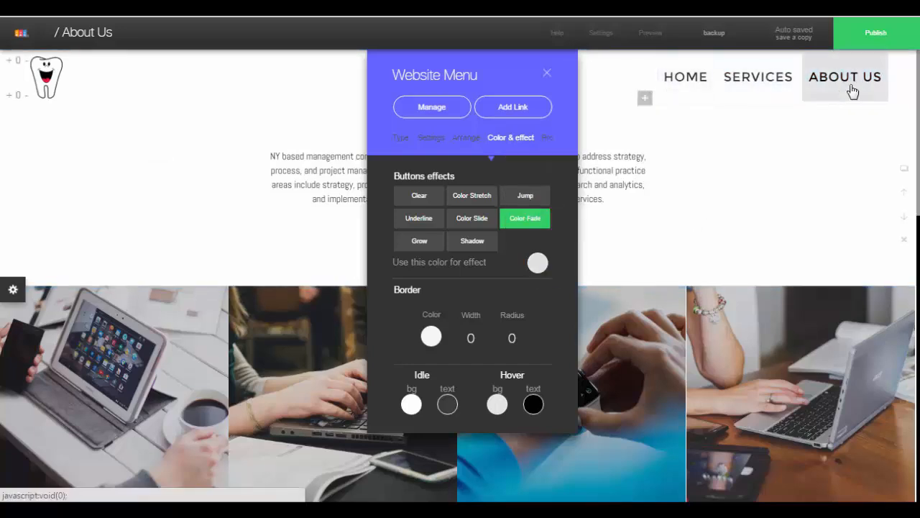
pyautogui.click(537, 263)
pyautogui.click(520, 161)
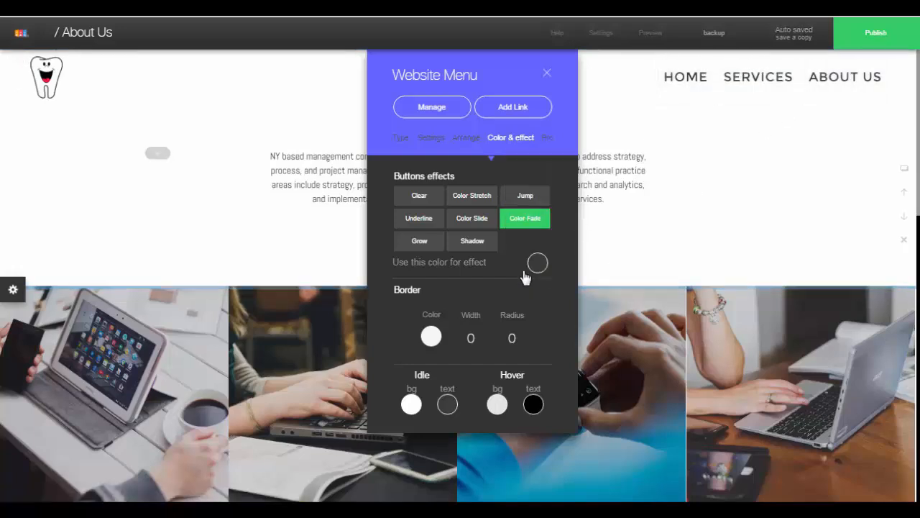
# Apply the Color Slide effect to the menu buttons with a black effect color and white hover text
pyautogui.click(475, 219)
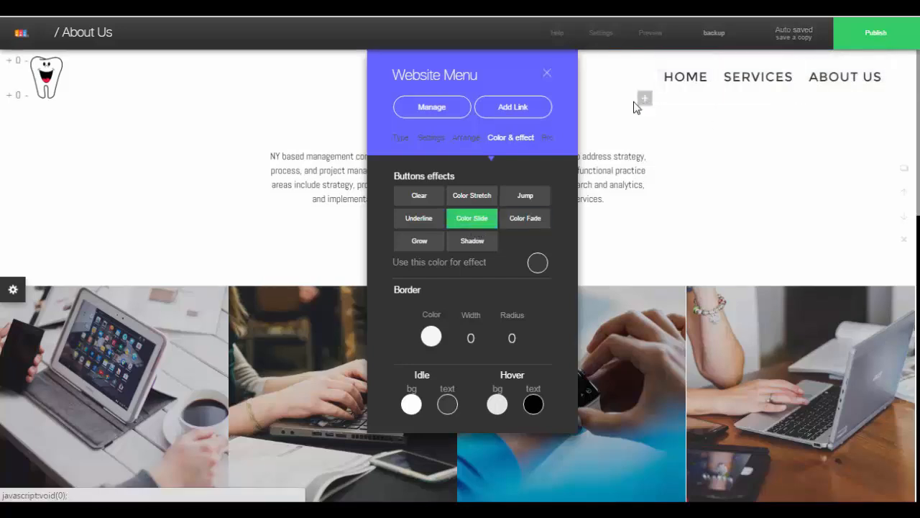
pyautogui.click(535, 267)
pyautogui.click(568, 169)
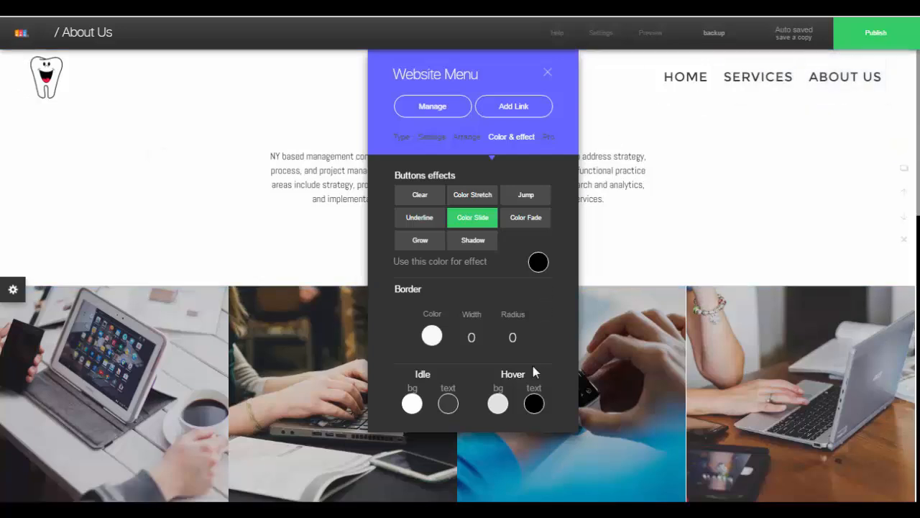
pyautogui.click(534, 405)
pyautogui.click(581, 304)
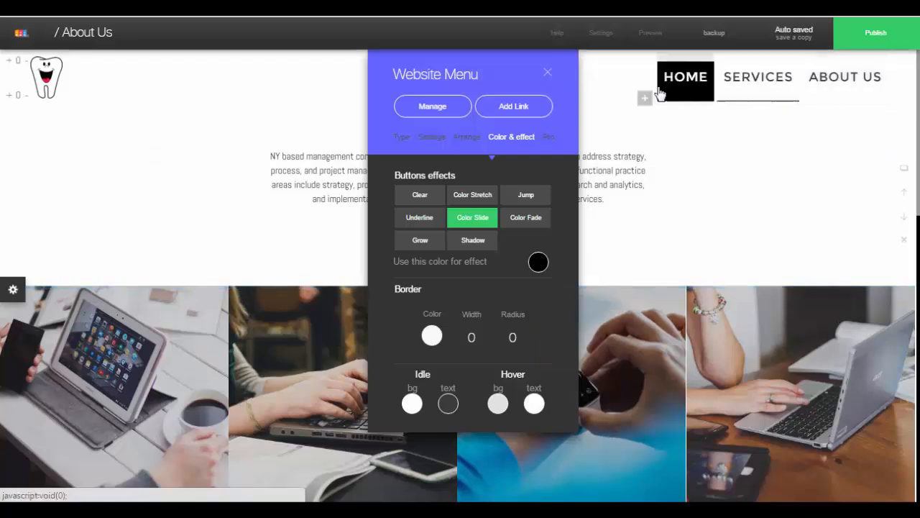
pyautogui.click(721, 76)
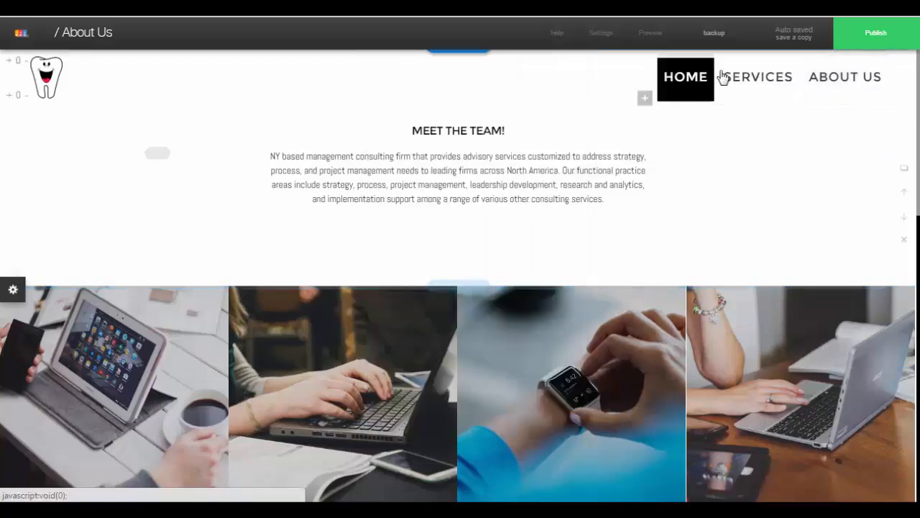
# Publish the site to its temporary URL and return to the page editor
pyautogui.click(868, 36)
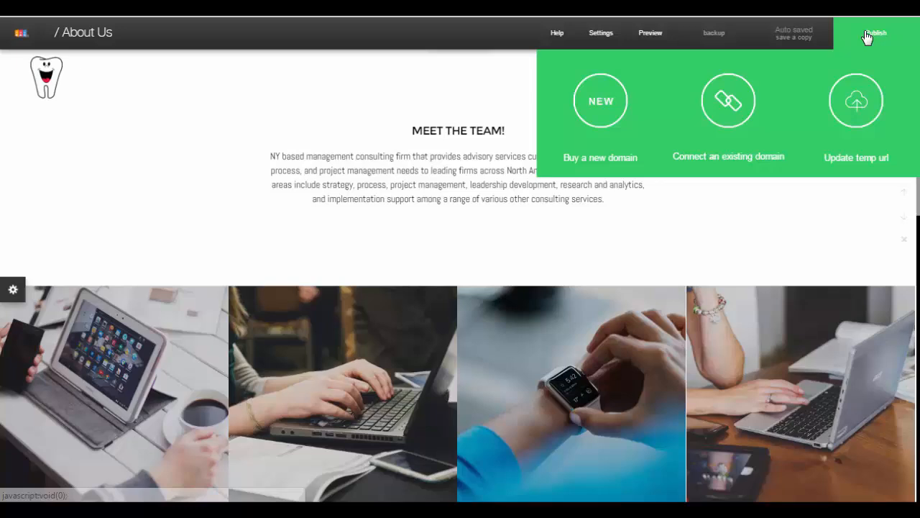
pyautogui.click(830, 155)
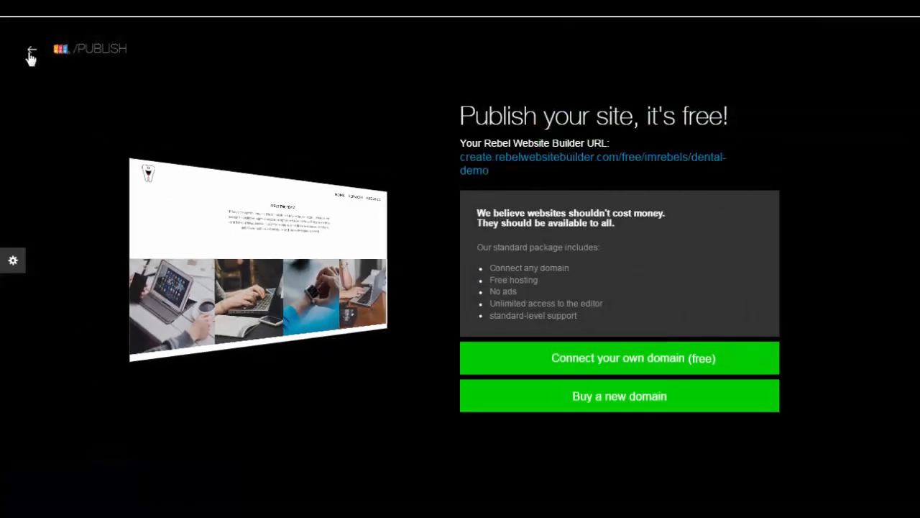
pyautogui.click(31, 55)
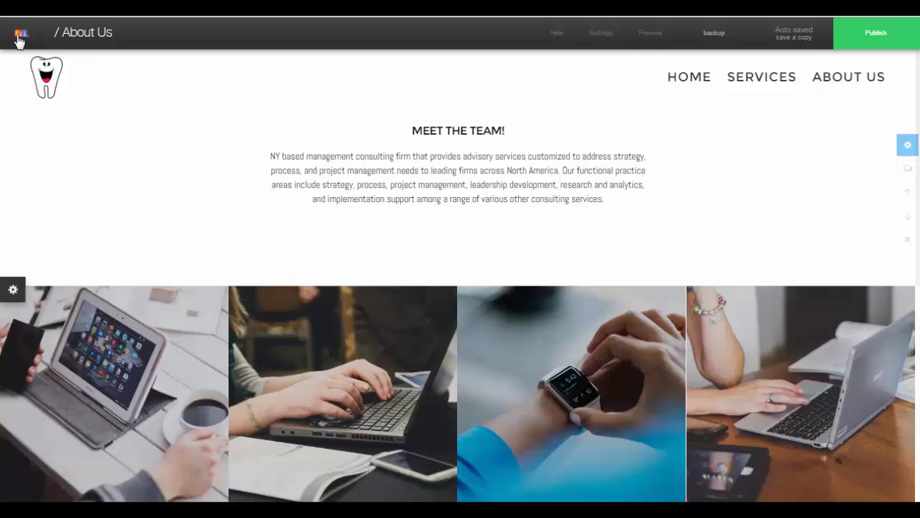
# Open the Services page for editing from the page manager
pyautogui.click(114, 42)
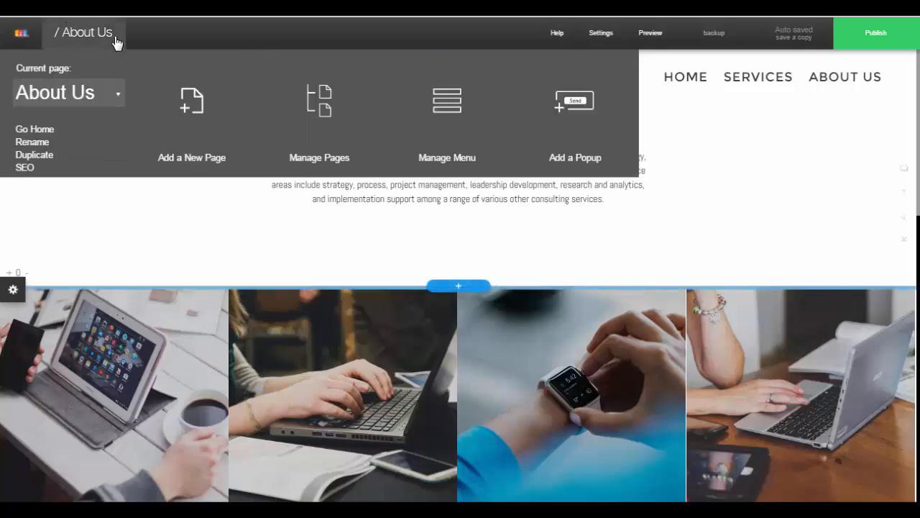
pyautogui.click(292, 104)
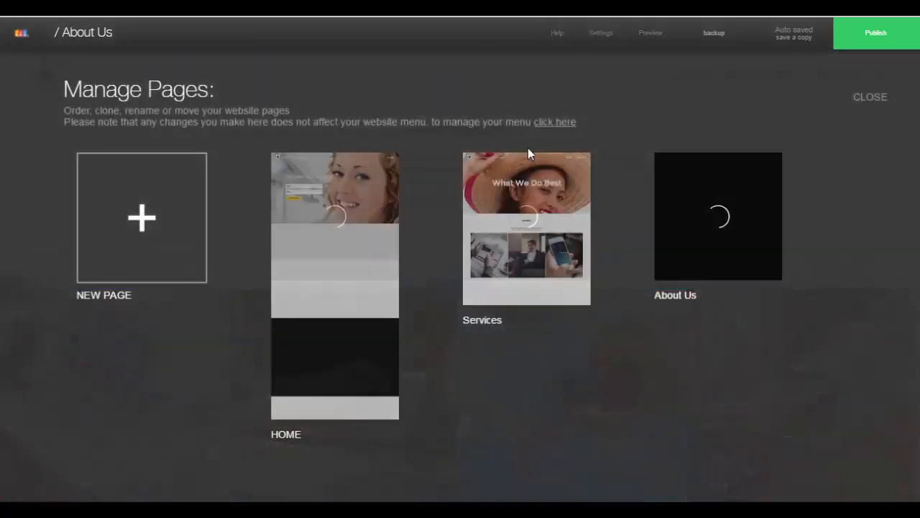
pyautogui.moveTo(524, 177)
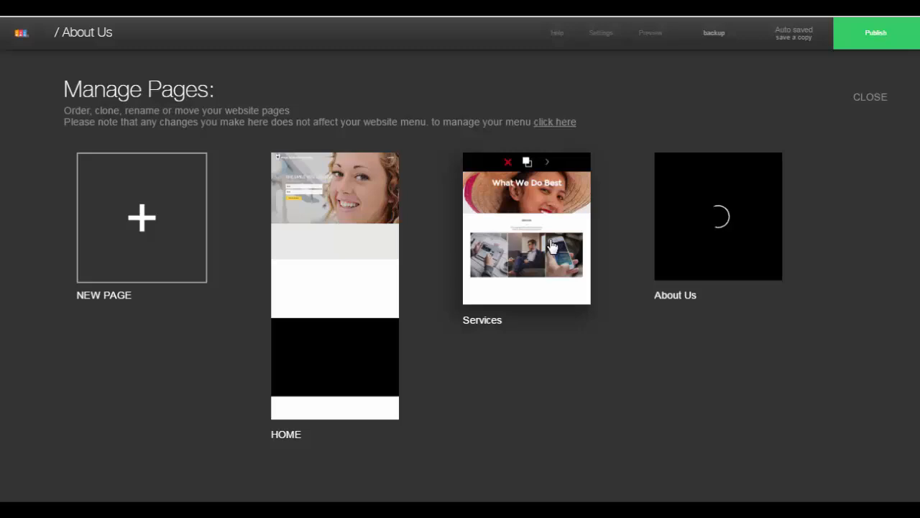
pyautogui.click(551, 246)
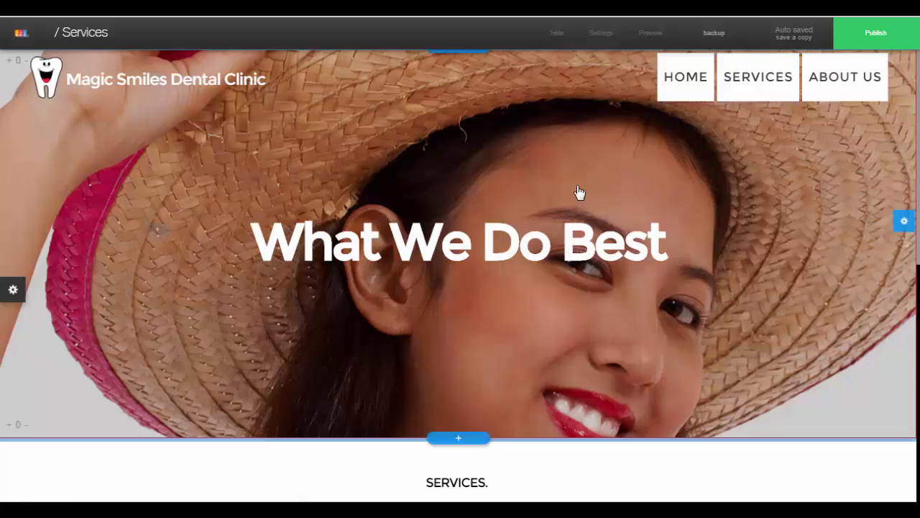
# Add the white Text Block section between the service images and the footer, applying the website style
pyautogui.scroll(-6, 446, 206)
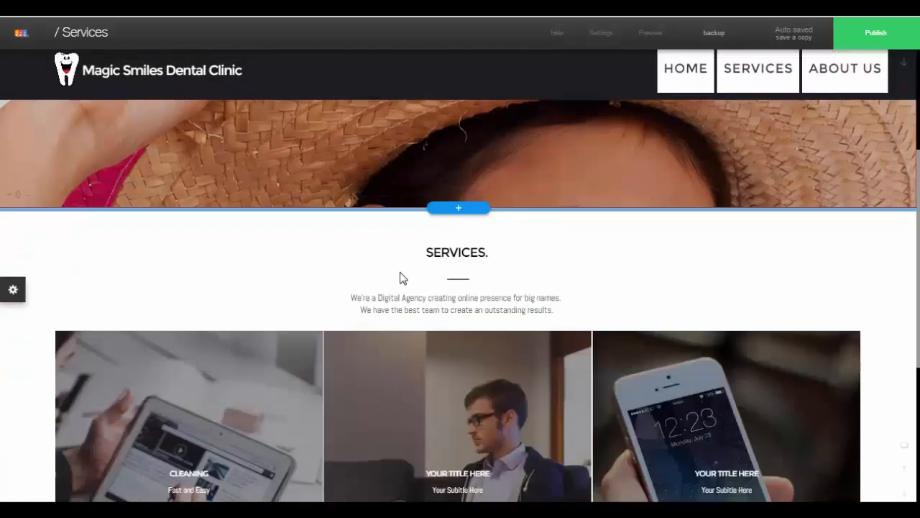
pyautogui.scroll(-2, 403, 279)
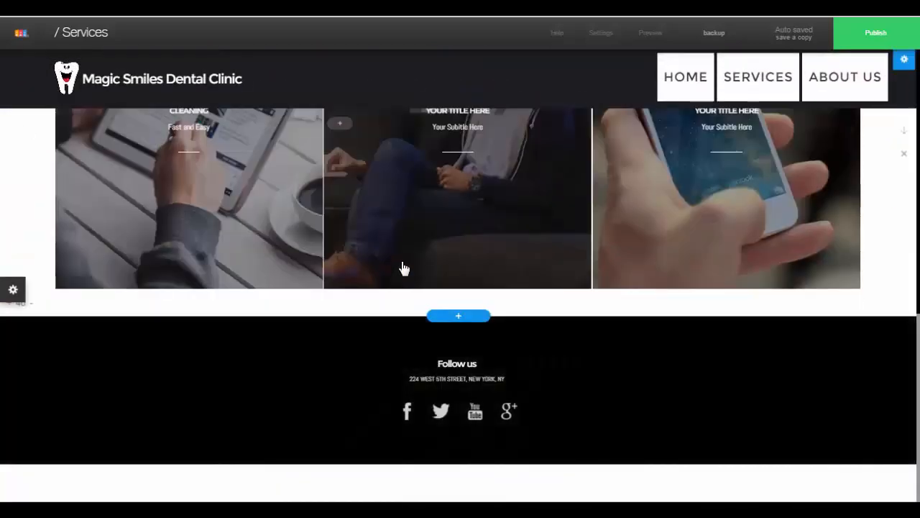
pyautogui.scroll(1, 485, 302)
pyautogui.scroll(7, 486, 302)
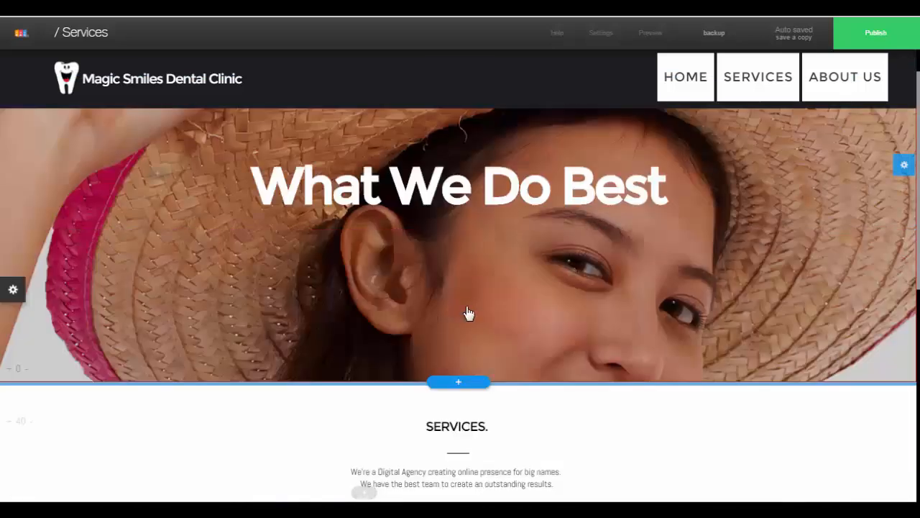
pyautogui.scroll(-7, 468, 312)
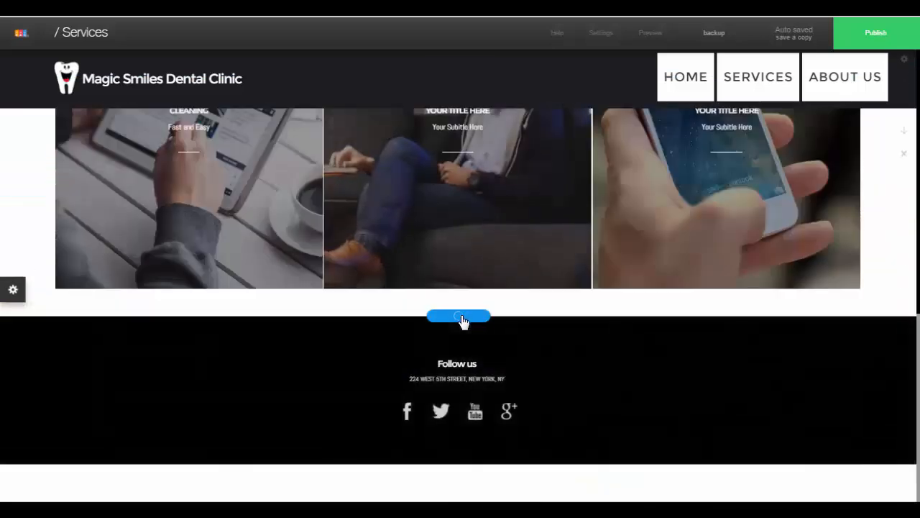
pyautogui.click(463, 319)
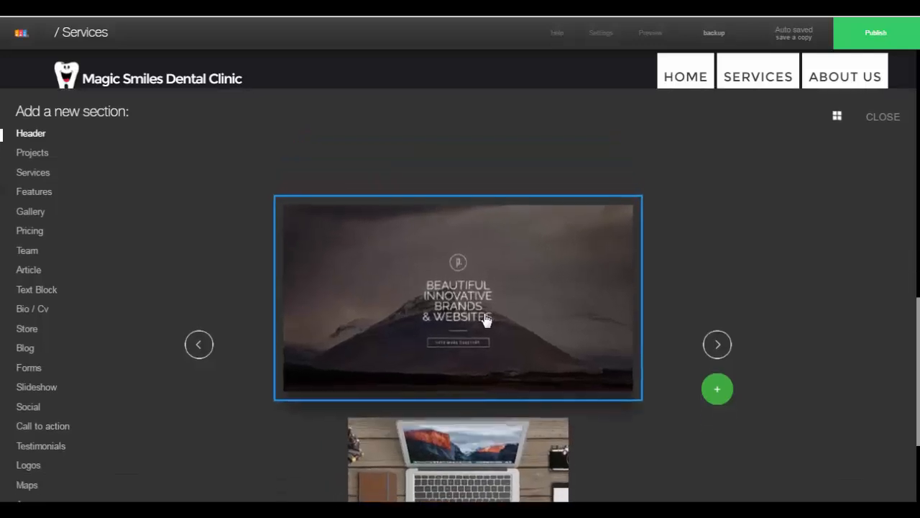
pyautogui.scroll(1, 38, 300)
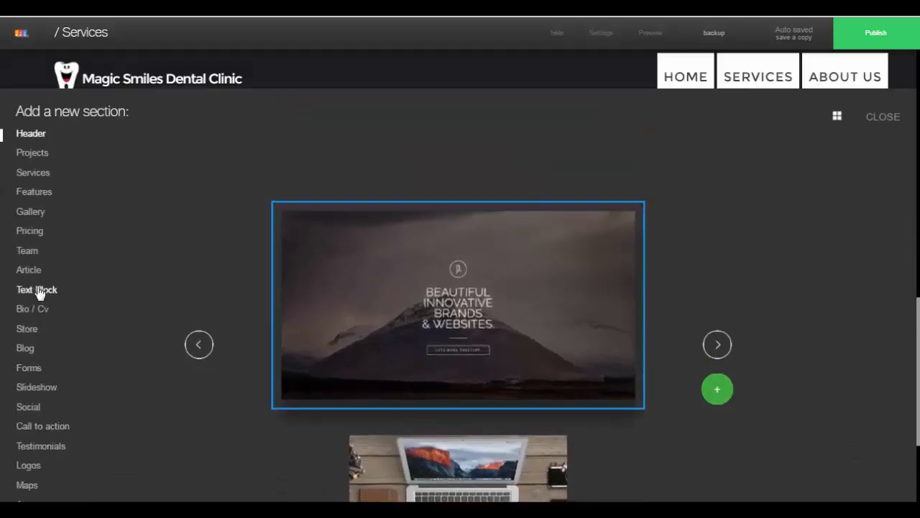
pyautogui.scroll(-1, 22, 208)
pyautogui.click(16, 216)
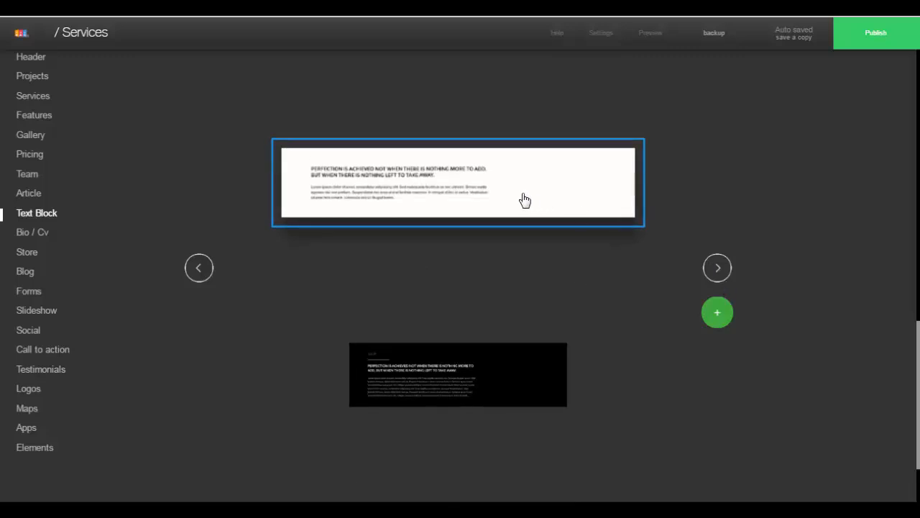
pyautogui.click(513, 193)
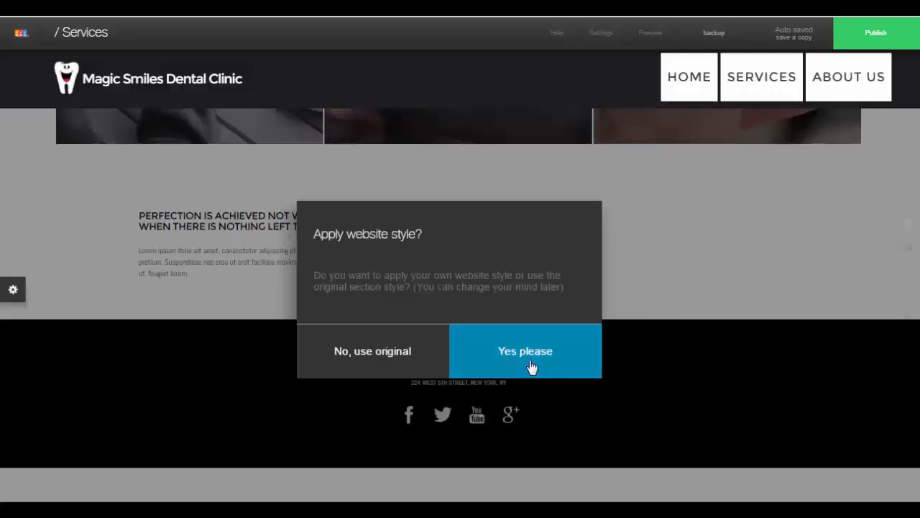
pyautogui.click(530, 366)
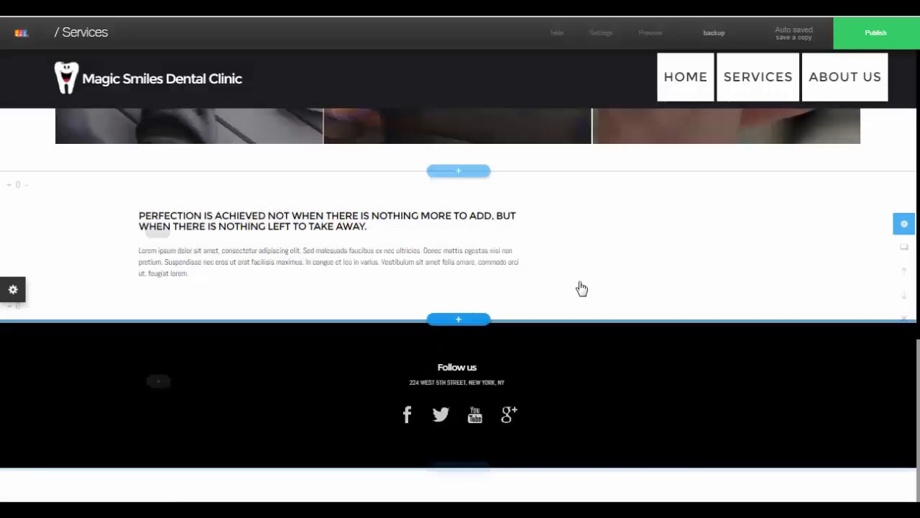
# Replace the new text block's heading with "CHECK THE CALENDAR BELOW TO SEE AVAILABLE TIMES FOR APPOINTMENTS"
pyautogui.click(309, 229)
pyautogui.click(337, 231)
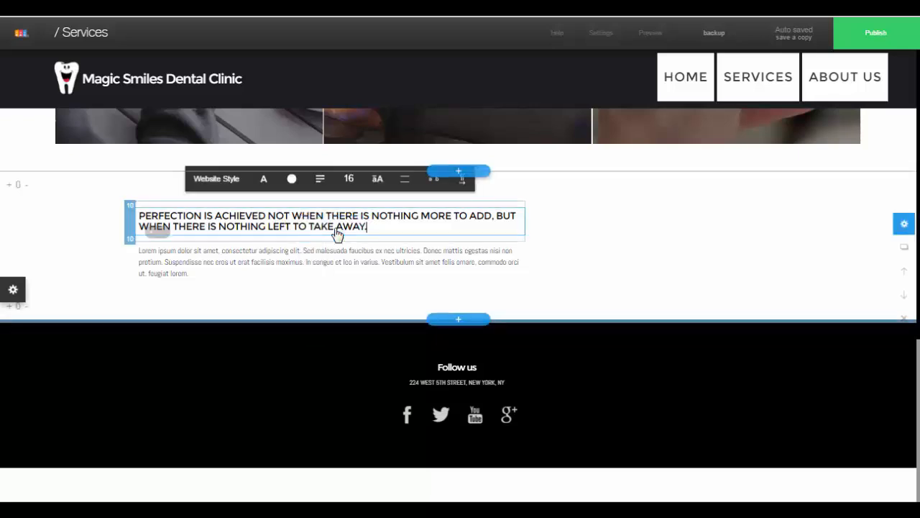
pyautogui.hotkey('ctrl', 'a')
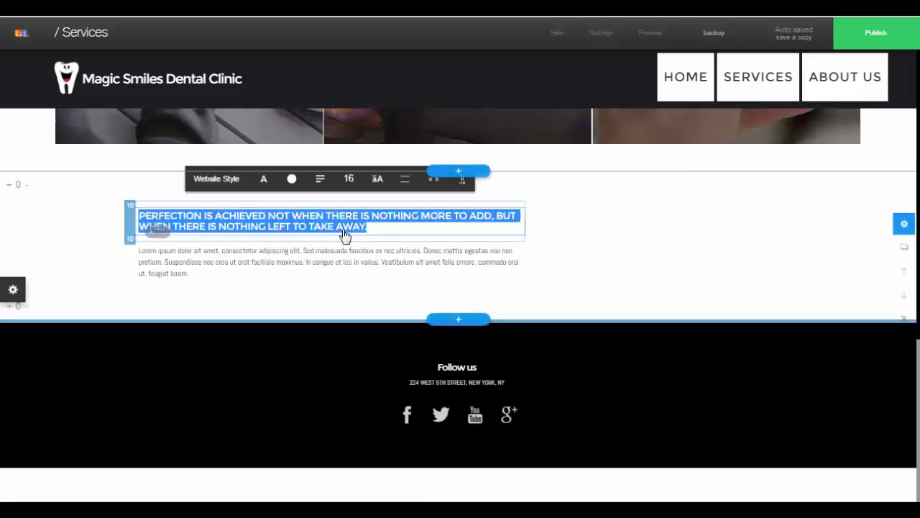
pyautogui.write('CHECK THE CALENDAR BELOW TO SEE AVAILABLE')
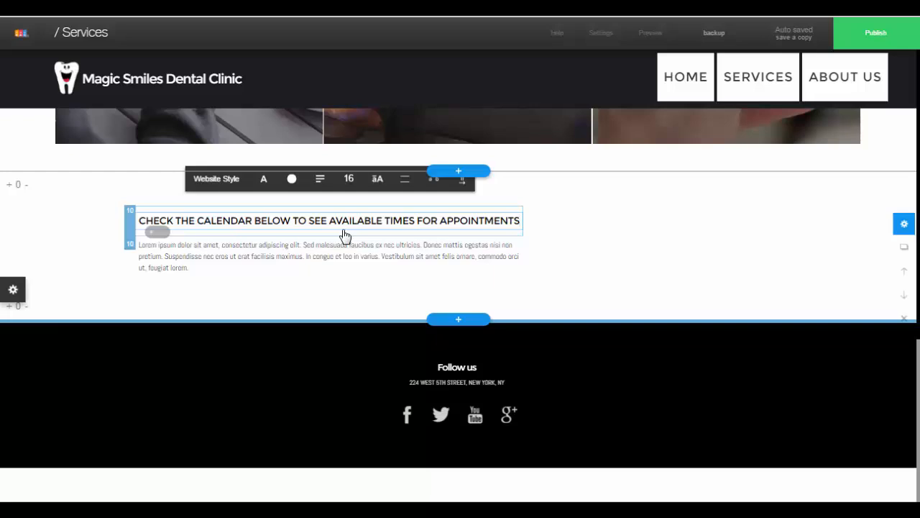
# Center the text block's text and set its heading's font size to 23
pyautogui.click(322, 179)
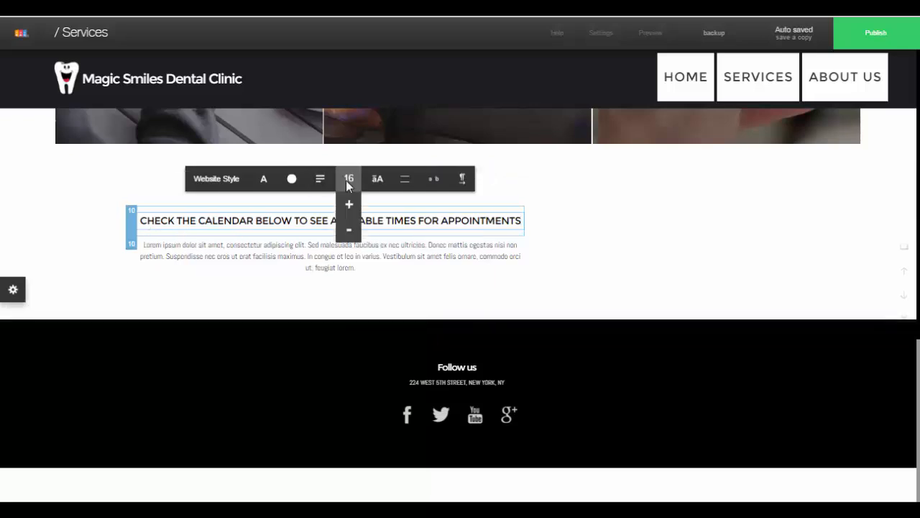
pyautogui.moveTo(402, 187)
pyautogui.moveTo(350, 181)
pyautogui.click(349, 207)
pyautogui.click(350, 206)
pyautogui.click(349, 206)
pyautogui.click(349, 206)
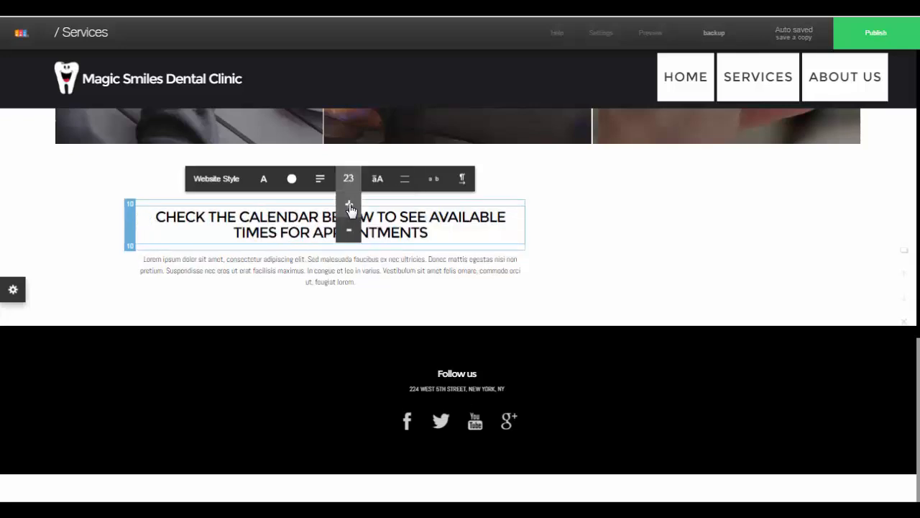
pyautogui.click(349, 207)
# Center the calendar text block within its stripe and hide its Body element
pyautogui.click(903, 226)
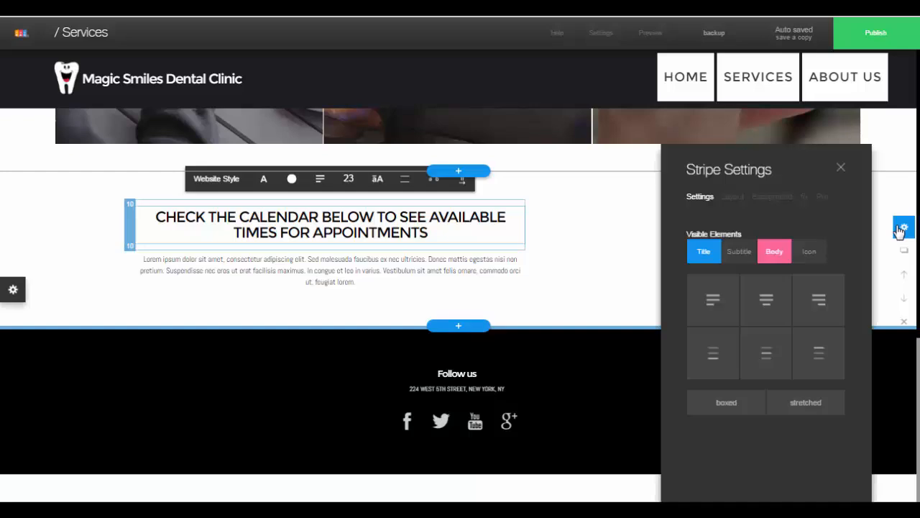
pyautogui.click(766, 298)
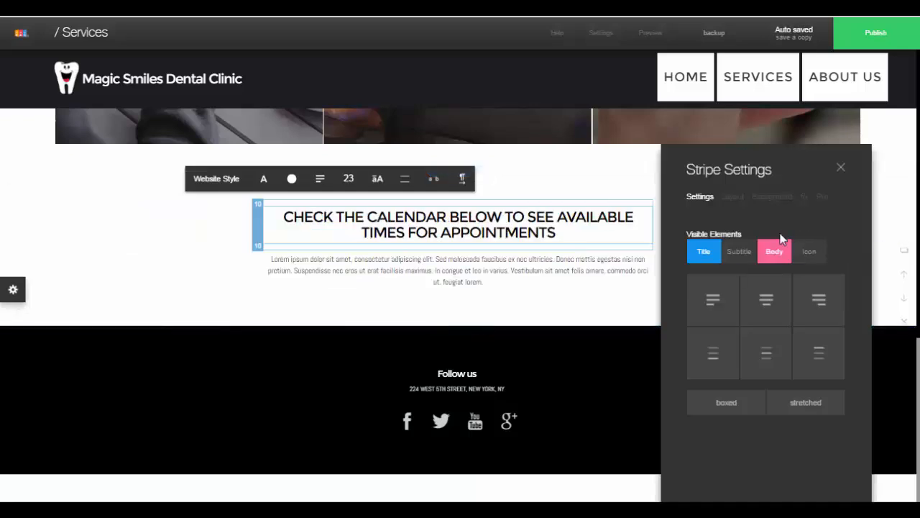
pyautogui.click(773, 263)
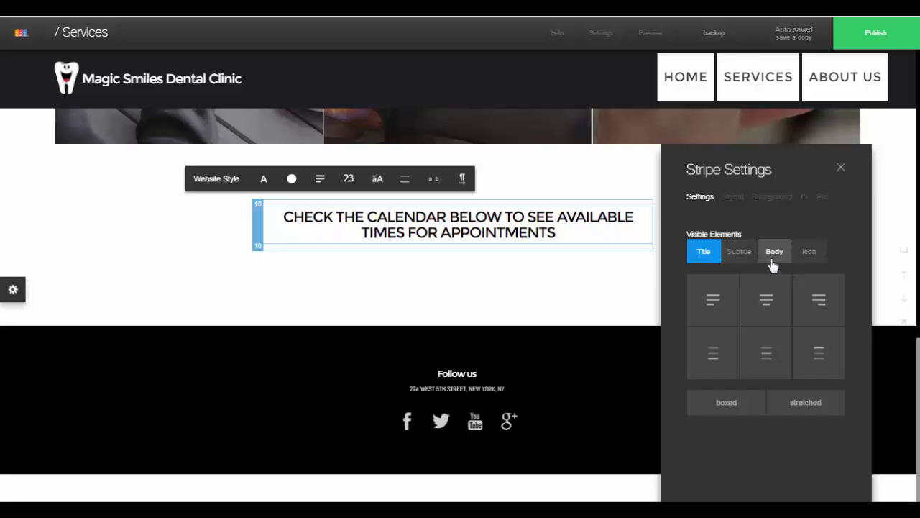
pyautogui.click(841, 169)
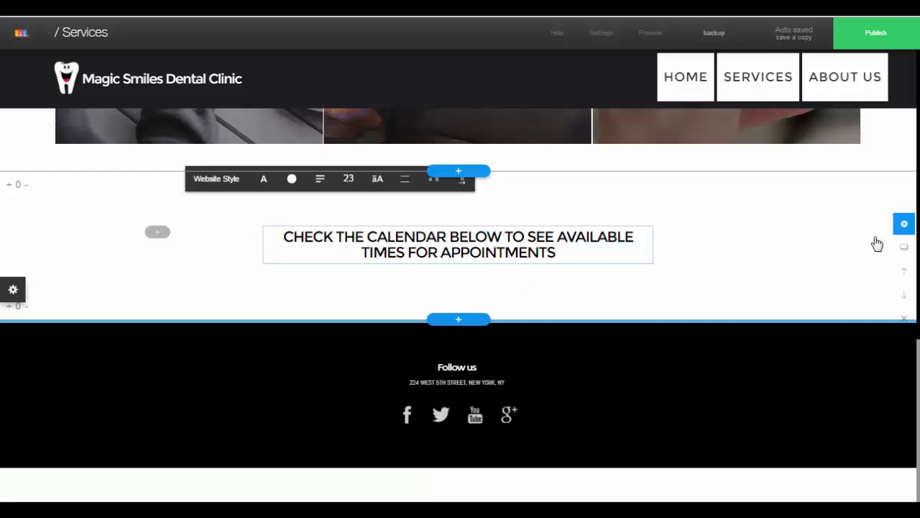
# Show the Subtitle element under the calendar heading
pyautogui.click(905, 224)
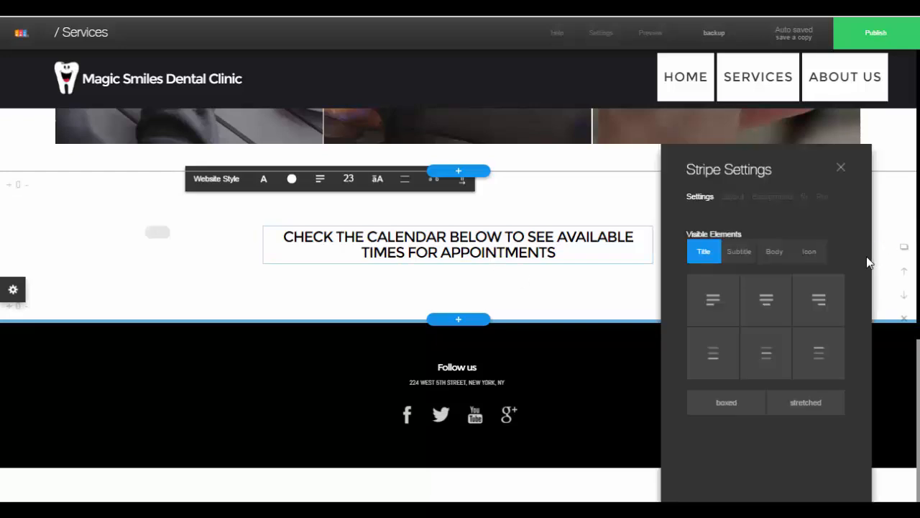
pyautogui.click(743, 257)
pyautogui.click(845, 174)
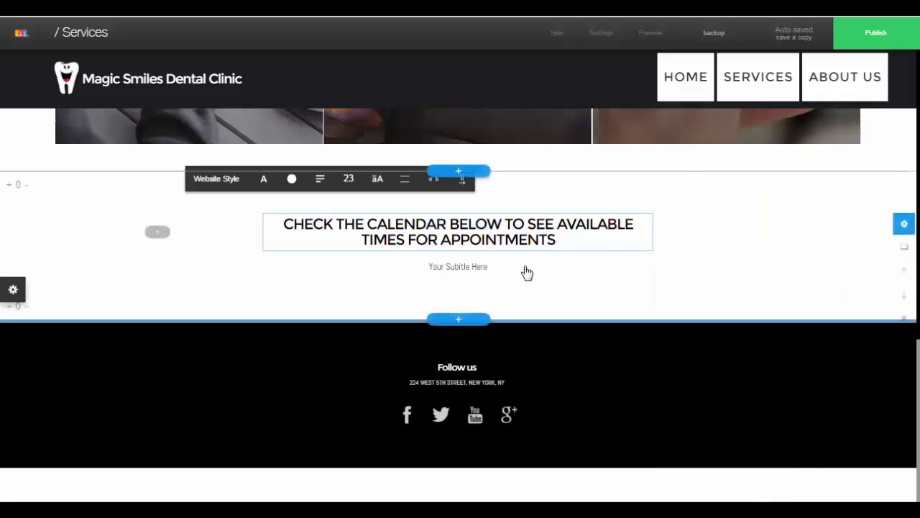
# Replace the placeholder subtitle under the calendar heading with "We're open 24-7"
pyautogui.click(468, 274)
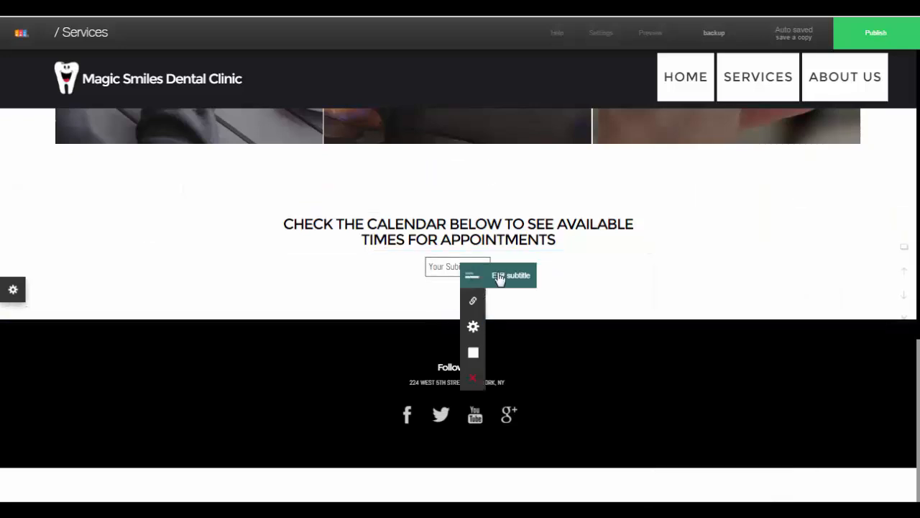
pyautogui.click(504, 275)
pyautogui.press('BackSpace')
pyautogui.press('BackSpace')
pyautogui.press('BackSpace')
pyautogui.press('BackSpace')
pyautogui.press('BackSpace')
pyautogui.press('BackSpace')
pyautogui.press('BackSpace')
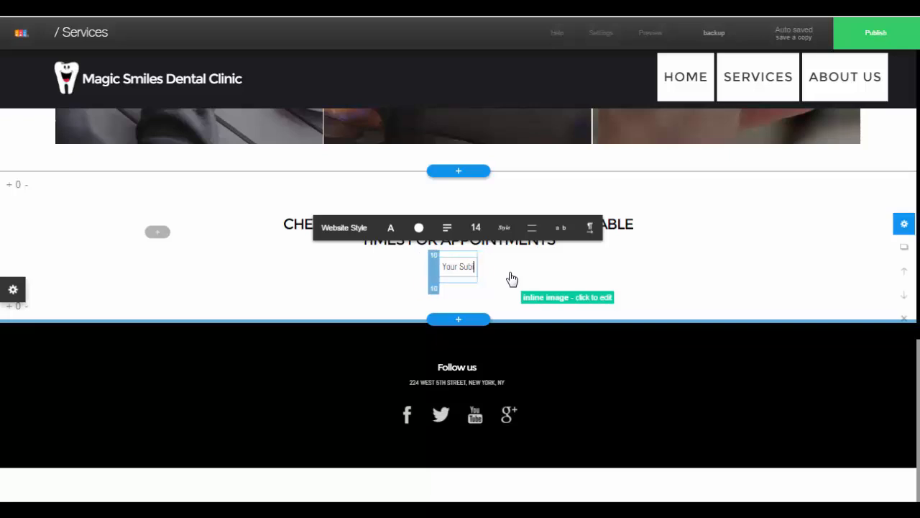
pyautogui.click(371, 299)
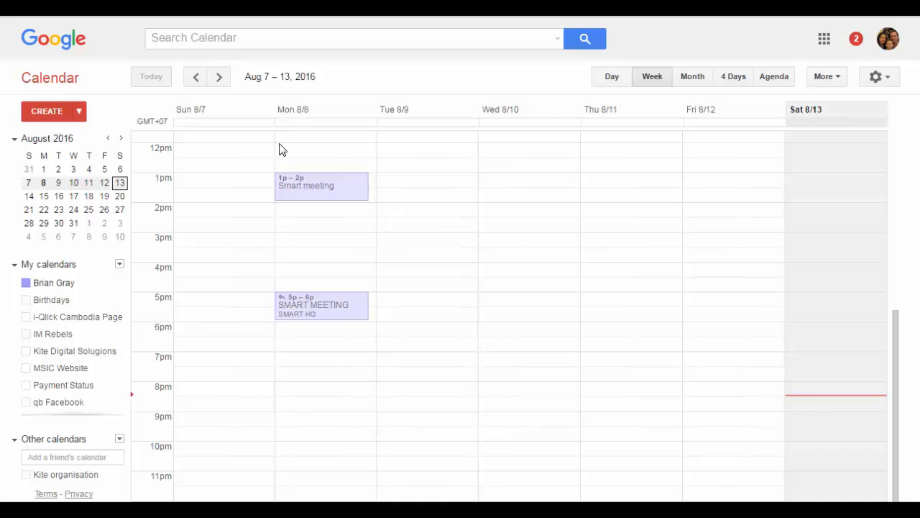
# In Google Calendar, open the details of the IM Rebels calendar and copy its embed code
pyautogui.click(878, 78)
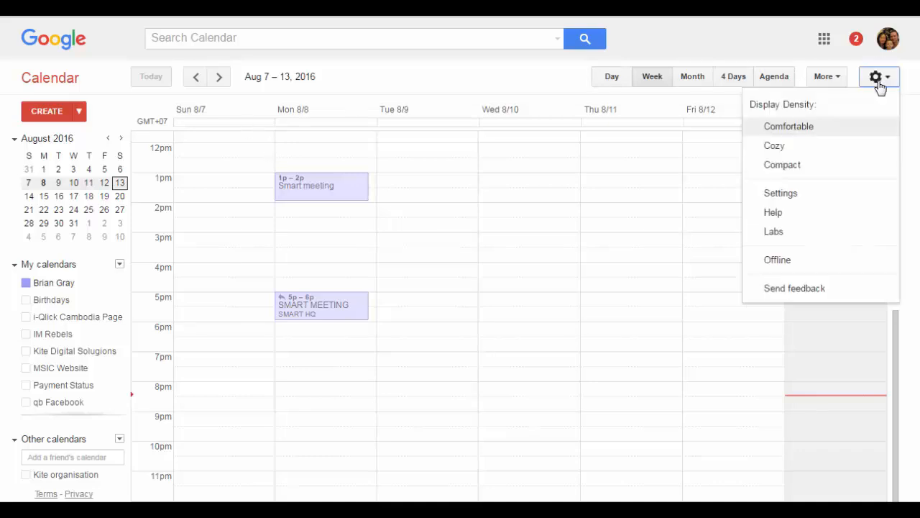
pyautogui.click(781, 194)
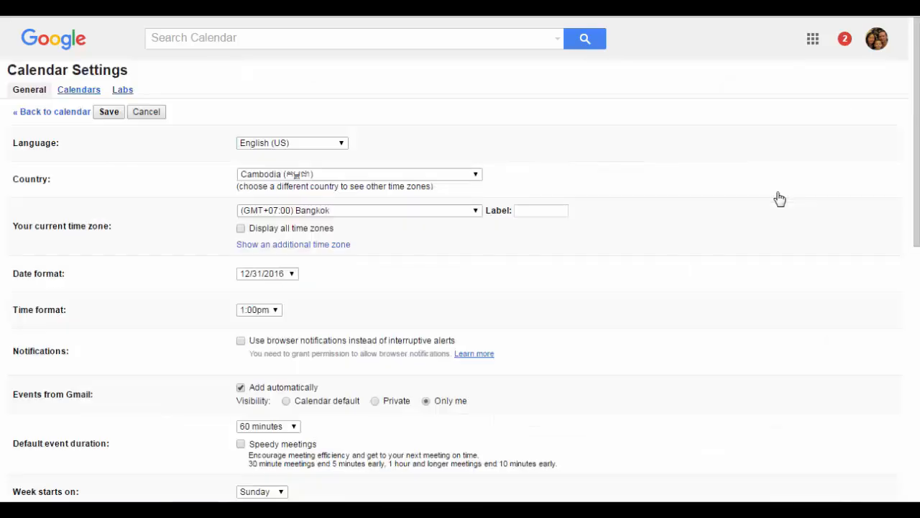
pyautogui.click(85, 96)
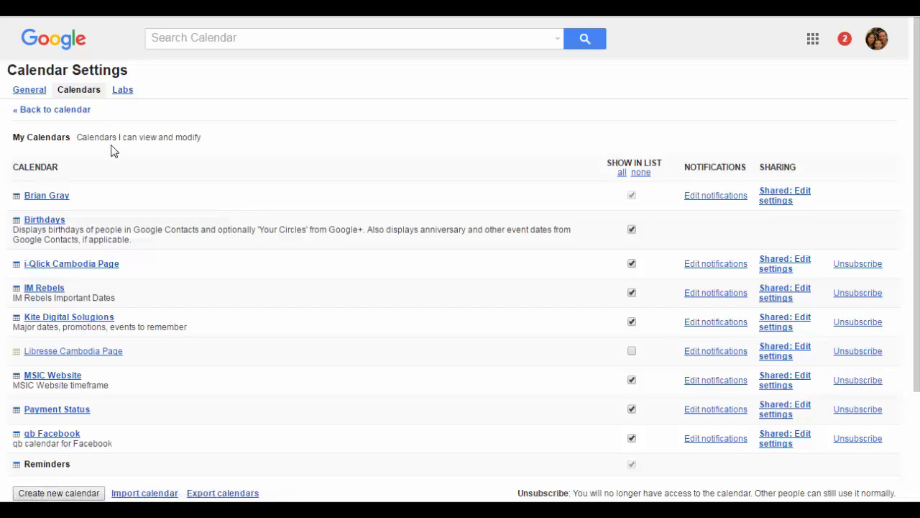
pyautogui.click(44, 289)
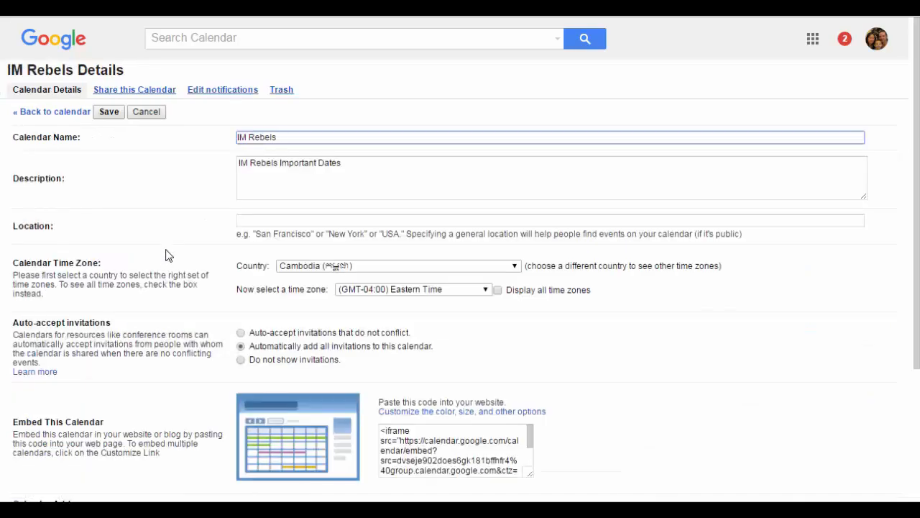
pyautogui.scroll(-3, 165, 255)
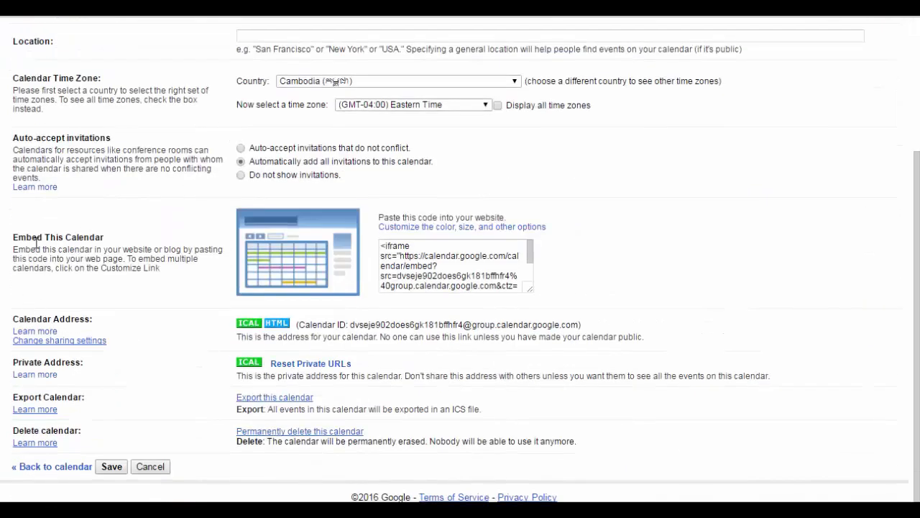
pyautogui.moveTo(378, 248); pyautogui.dragTo(563, 296)
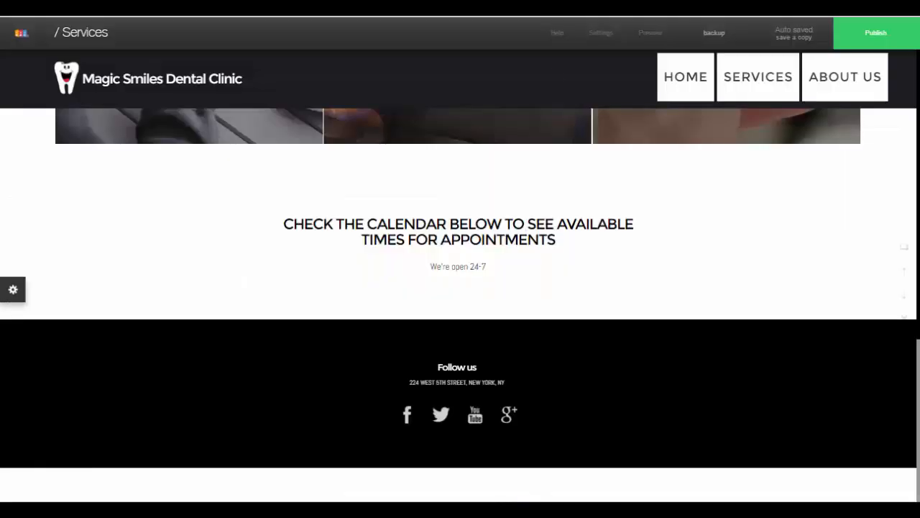
# Back in the website editor, add an HTML element section between the calendar text block and the footer
pyautogui.click(466, 322)
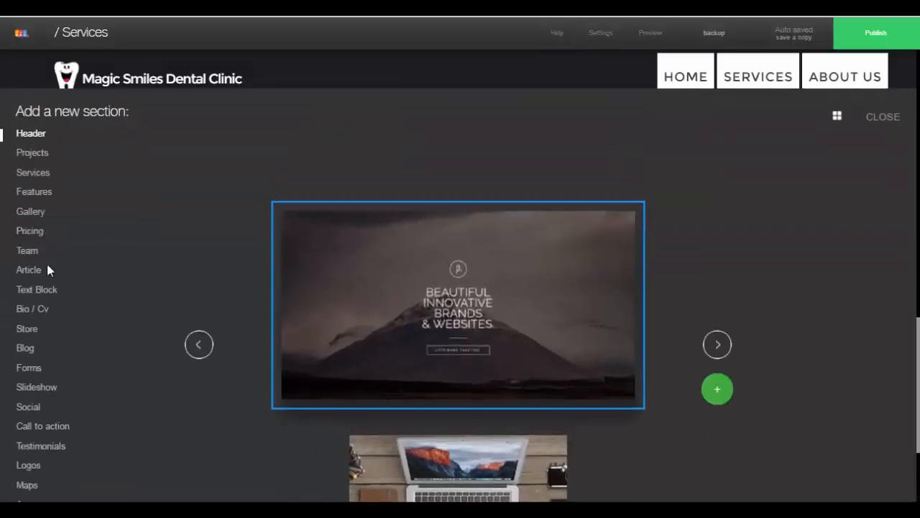
pyautogui.scroll(-2, 49, 274)
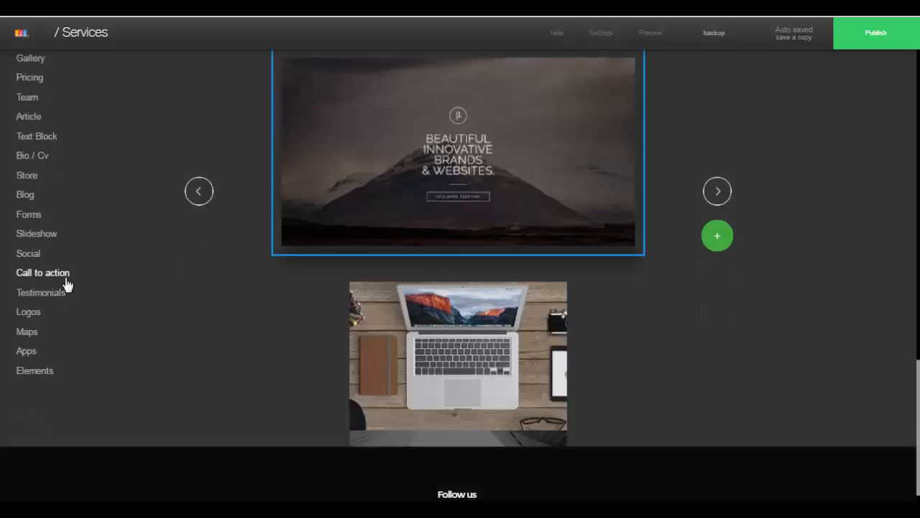
pyautogui.click(42, 372)
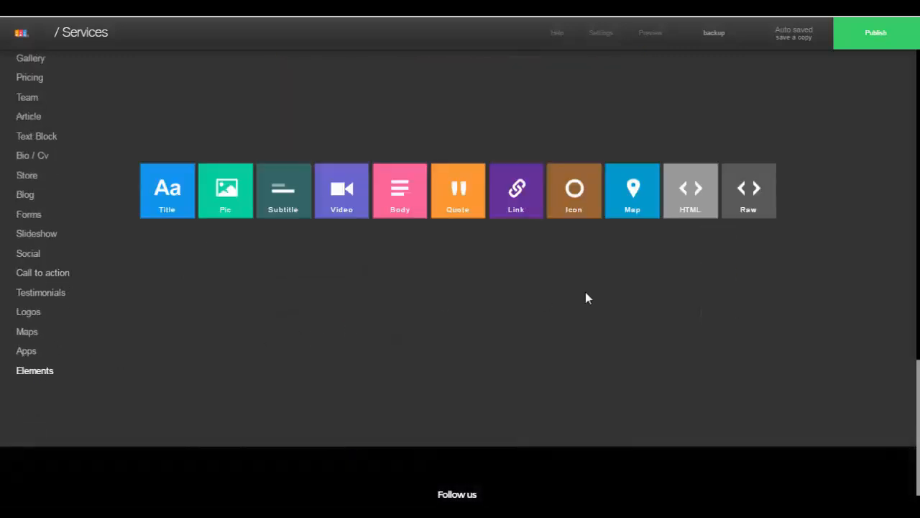
pyautogui.click(691, 192)
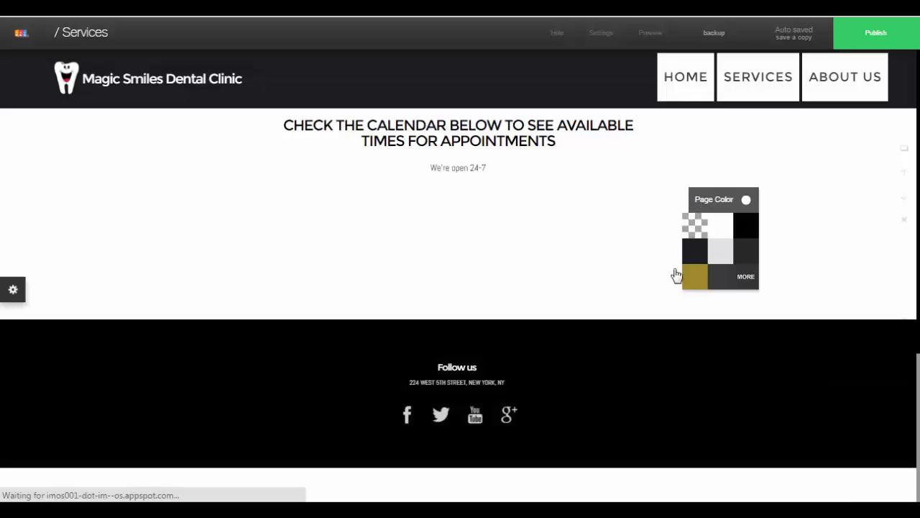
# Replace the HTML element's placeholder code with the copied calendar embed code, keeping the content centered, and save it
pyautogui.click(556, 279)
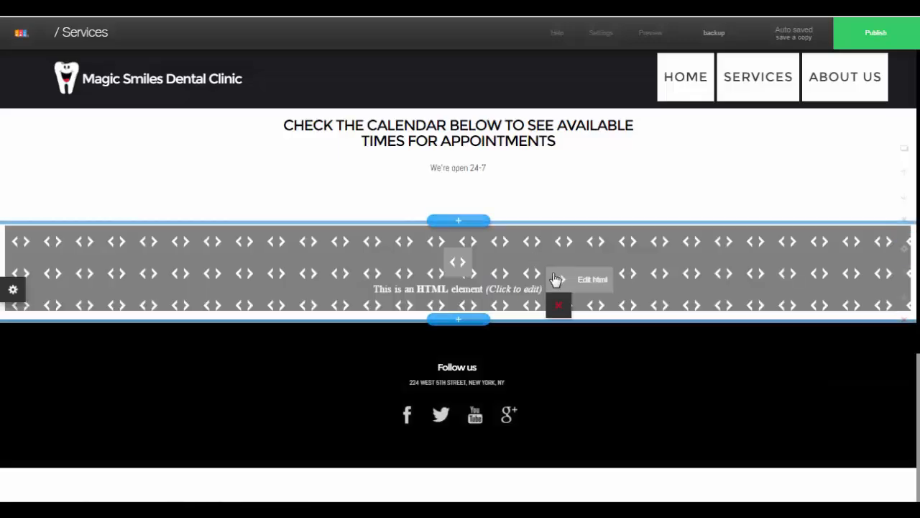
pyautogui.click(593, 288)
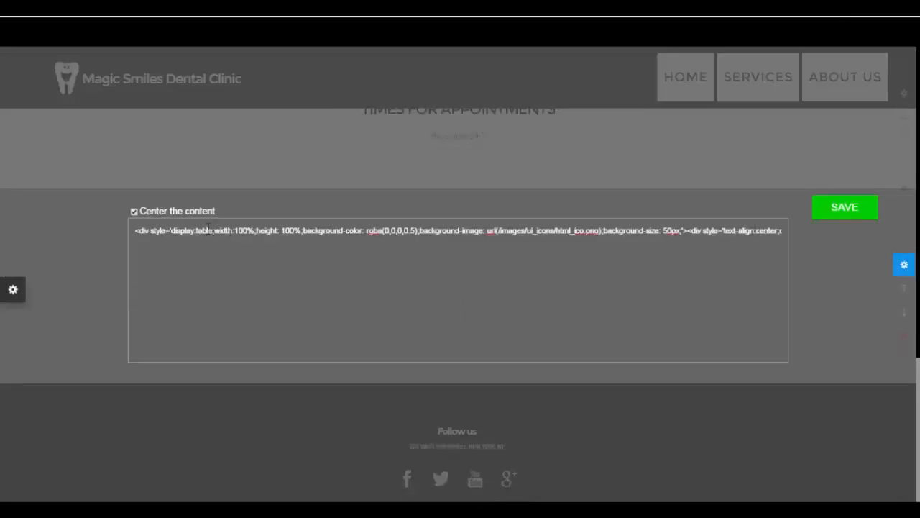
pyautogui.hotkey('ctrl', 'v')
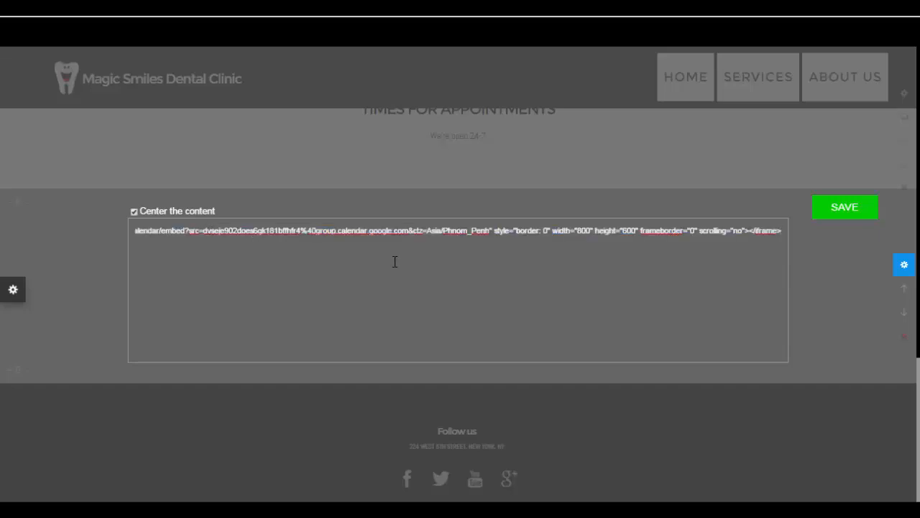
pyautogui.click(844, 210)
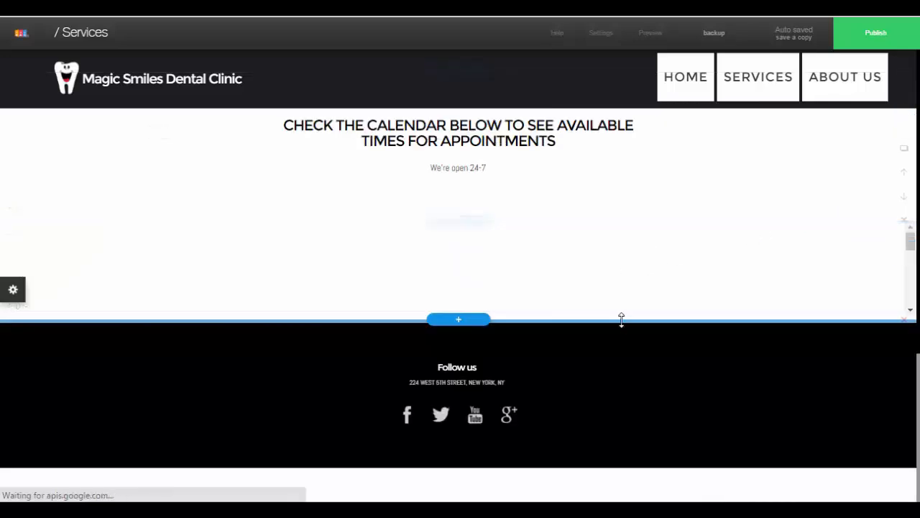
# Extend the HTML section's height downward until the whole embedded calendar fits
pyautogui.scroll(-2, 604, 366)
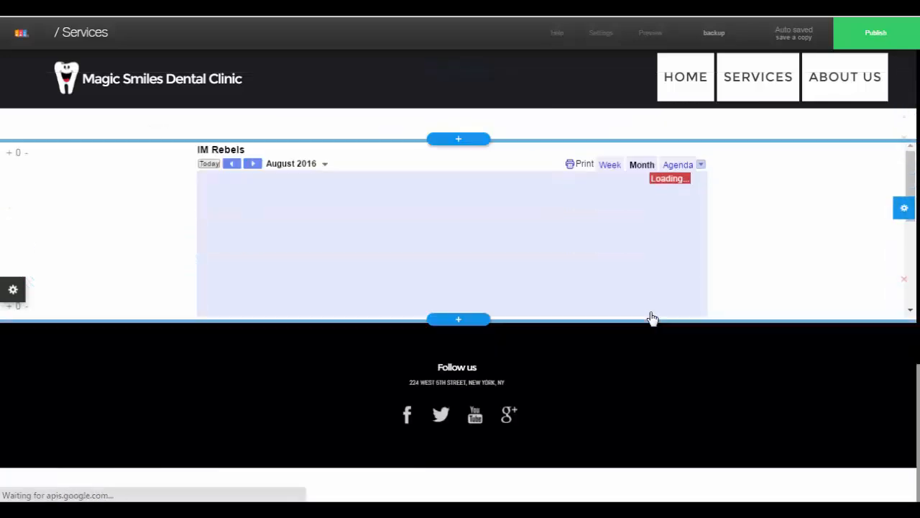
pyautogui.scroll(-3, 653, 354)
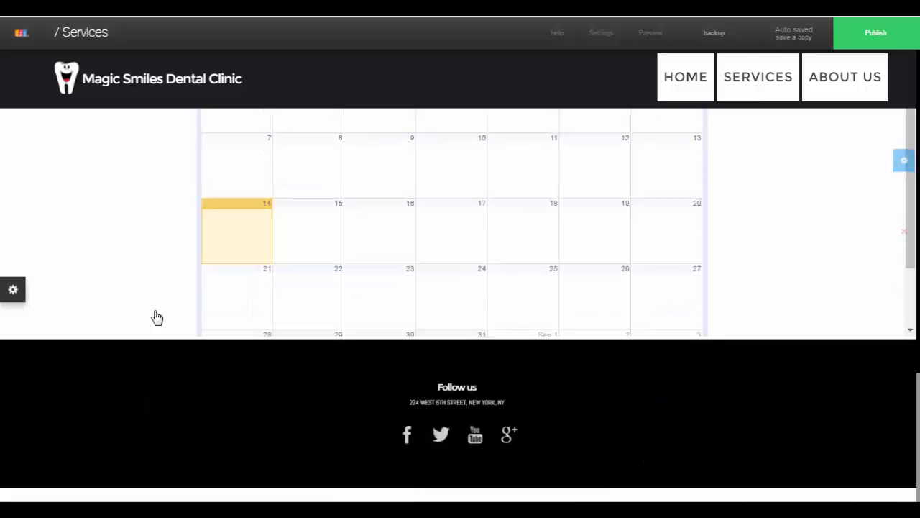
pyautogui.moveTo(360, 376)
pyautogui.mouseDown()
pyautogui.moveTo(359, 482)
pyautogui.moveTo(348, 320)
pyautogui.moveTo(348, 352)
pyautogui.mouseUp()
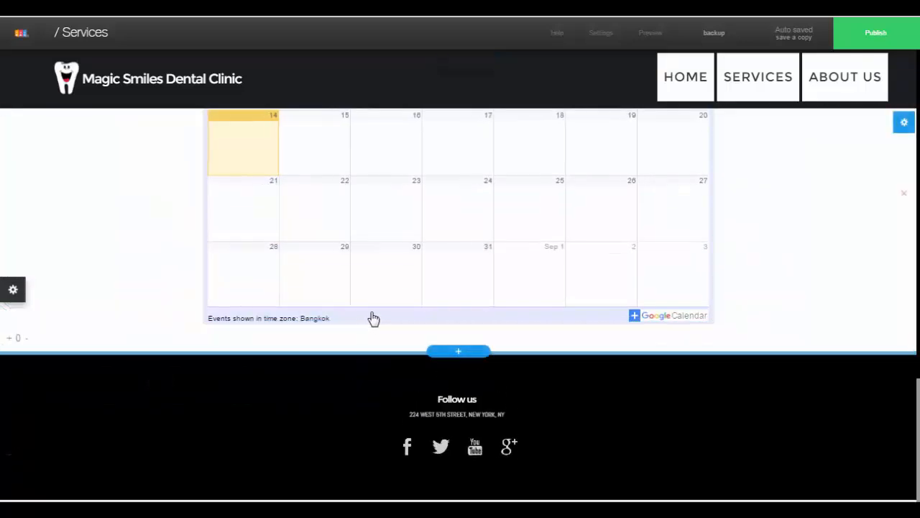
# Review the embedded calendar's layout on the Services page and check its embed code in Google Calendar
pyautogui.scroll(5, 436, 309)
pyautogui.scroll(-1, 439, 308)
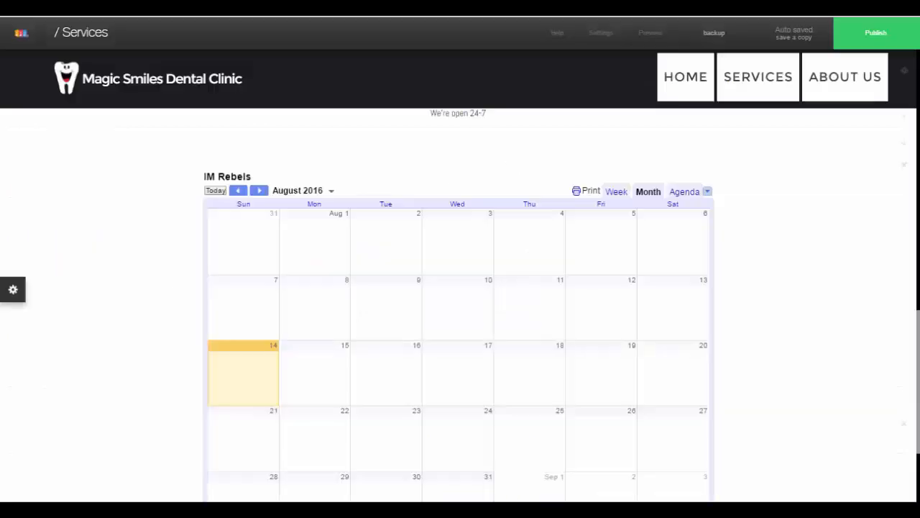
pyautogui.scroll(-3, 258, 246)
pyautogui.scroll(10, 216, 216)
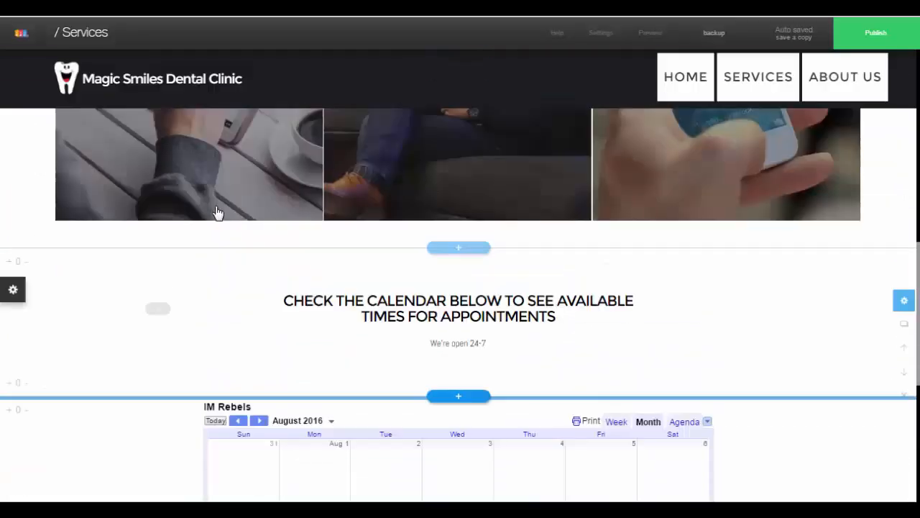
pyautogui.scroll(-6, 232, 192)
pyautogui.scroll(-2, 236, 193)
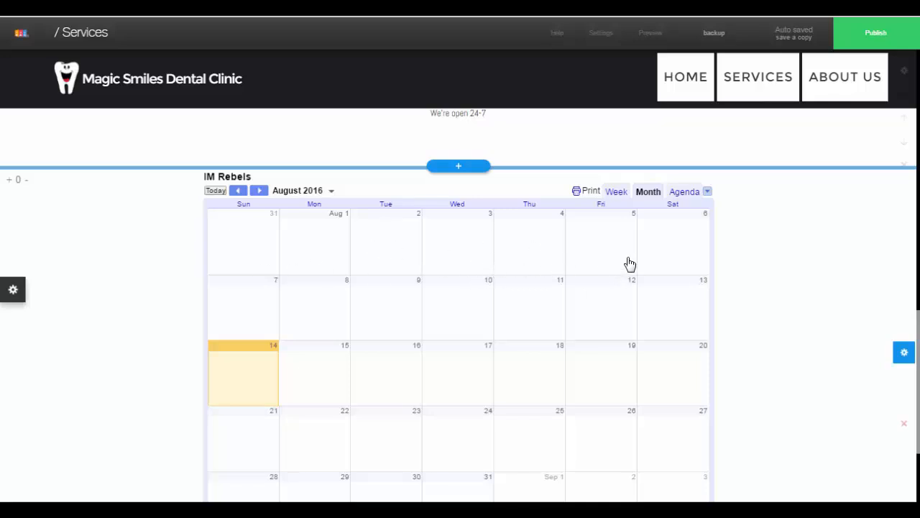
pyautogui.scroll(-2, 630, 263)
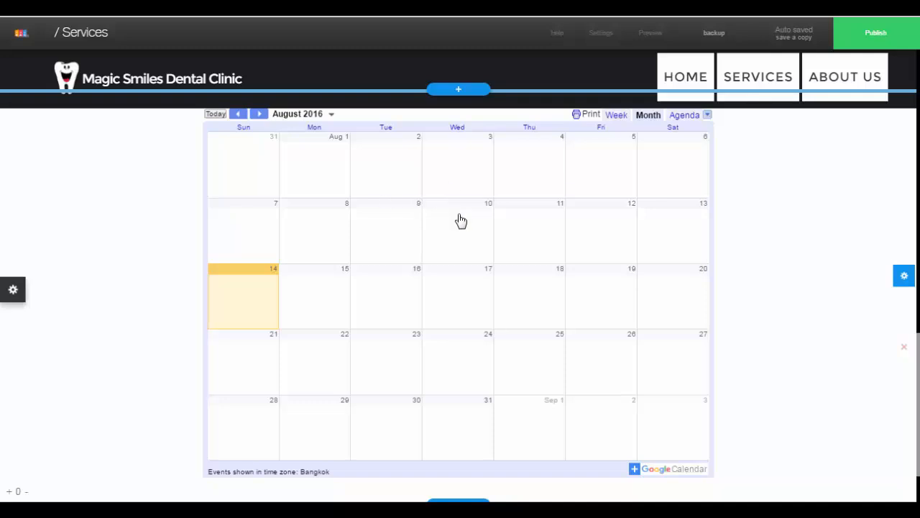
pyautogui.scroll(-4, 546, 267)
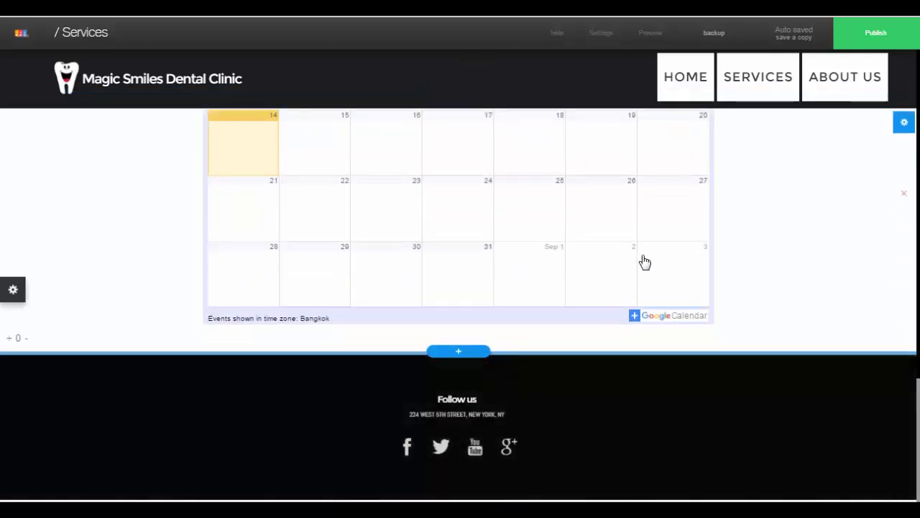
pyautogui.scroll(6, 640, 261)
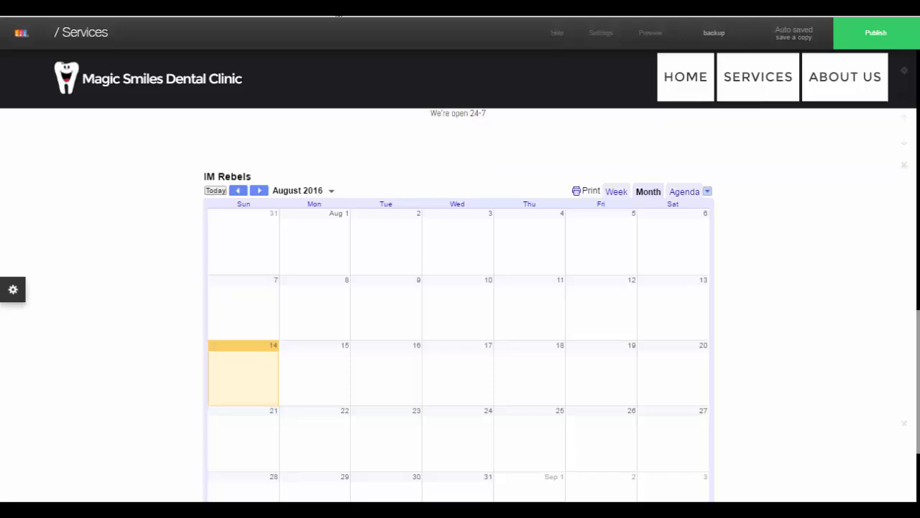
pyautogui.click(336, 5)
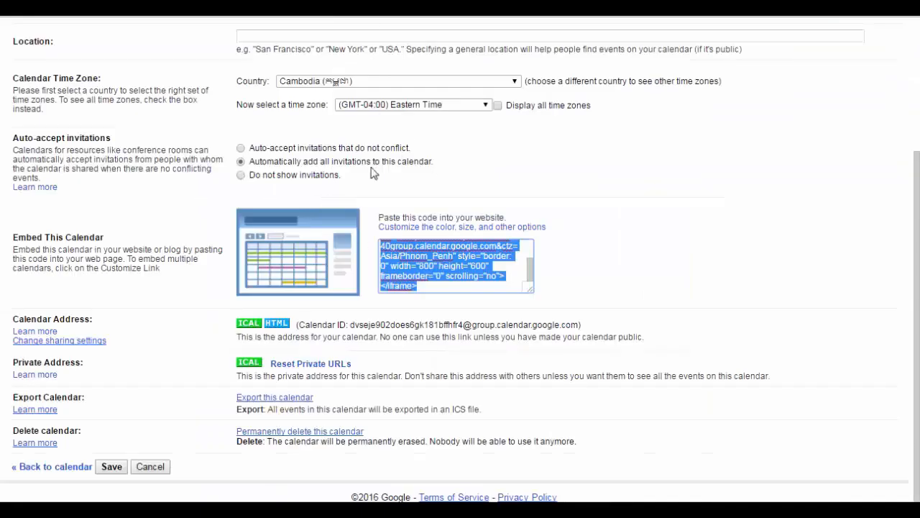
pyautogui.click(495, 6)
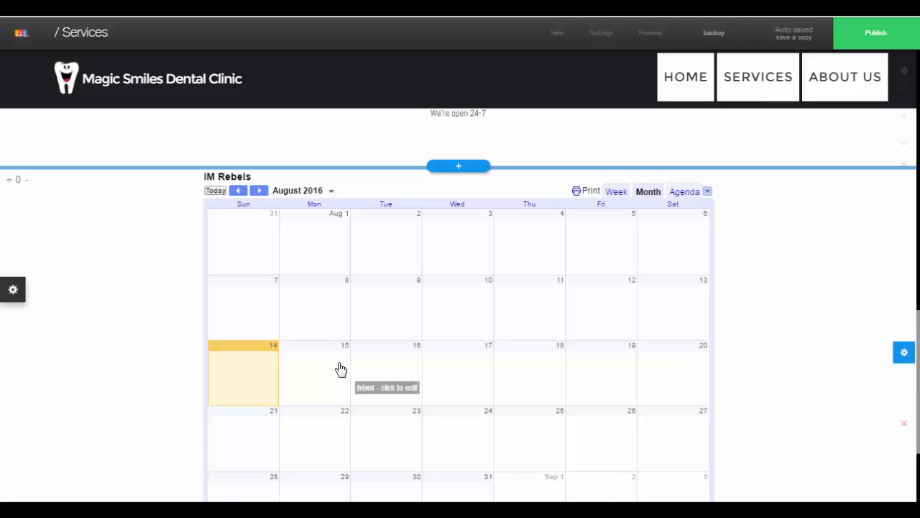
# Set the background color of the HTML section holding the embedded calendar to black and check it against the surrounding sections
pyautogui.click(904, 353)
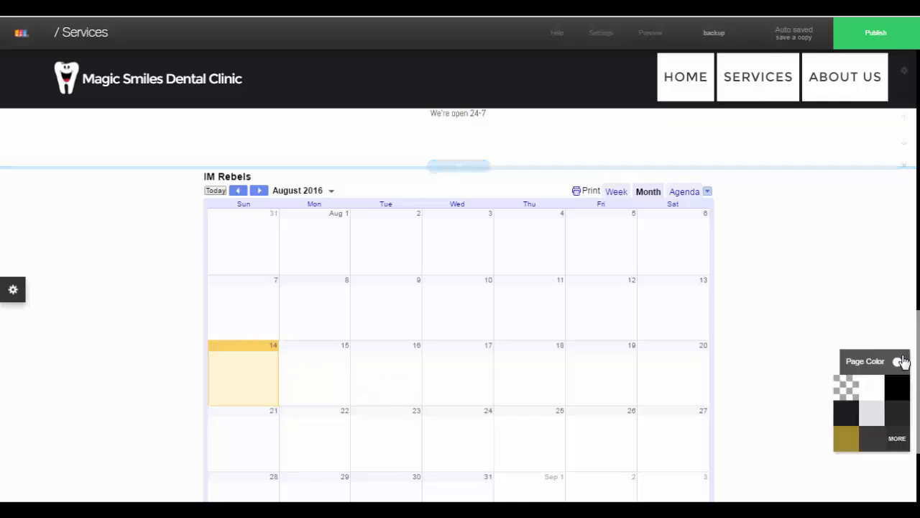
pyautogui.click(902, 390)
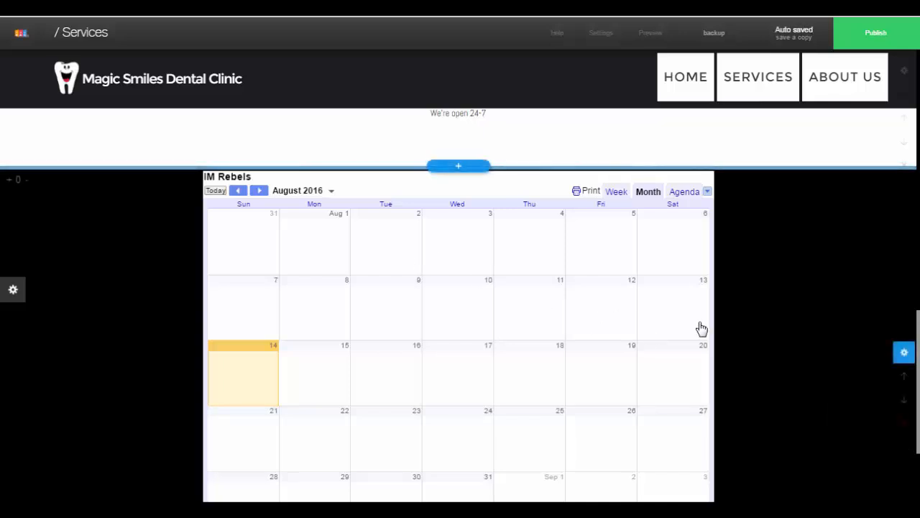
pyautogui.scroll(-1, 698, 292)
pyautogui.scroll(4, 699, 292)
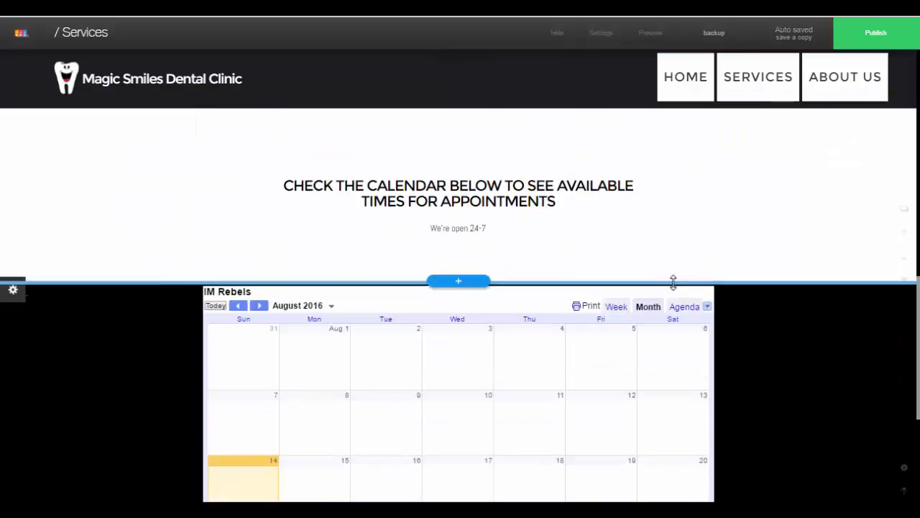
pyautogui.scroll(-5, 694, 315)
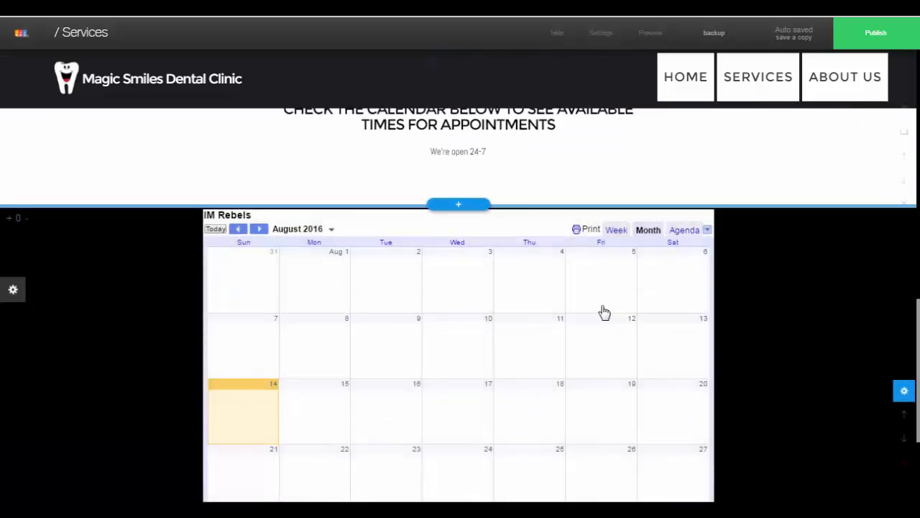
pyautogui.scroll(-2, 710, 407)
pyautogui.scroll(4, 705, 360)
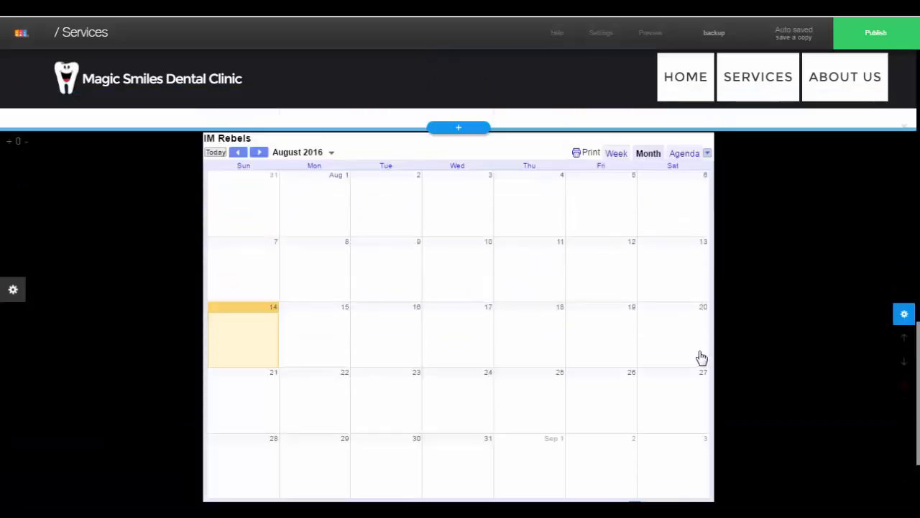
# Turn off content centering for the embedded calendar's HTML element, save it, and check the calendar's placement
pyautogui.moveTo(765, 319)
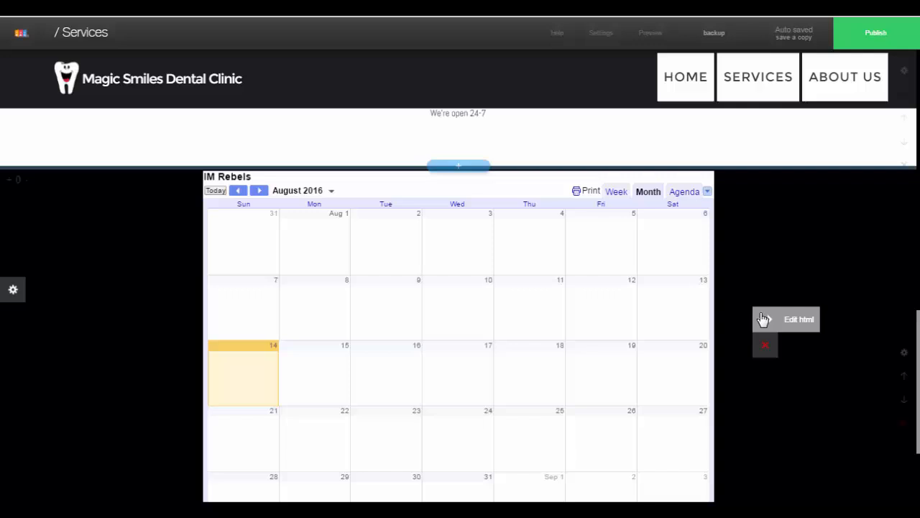
pyautogui.click(811, 326)
pyautogui.scroll(2, 122, 191)
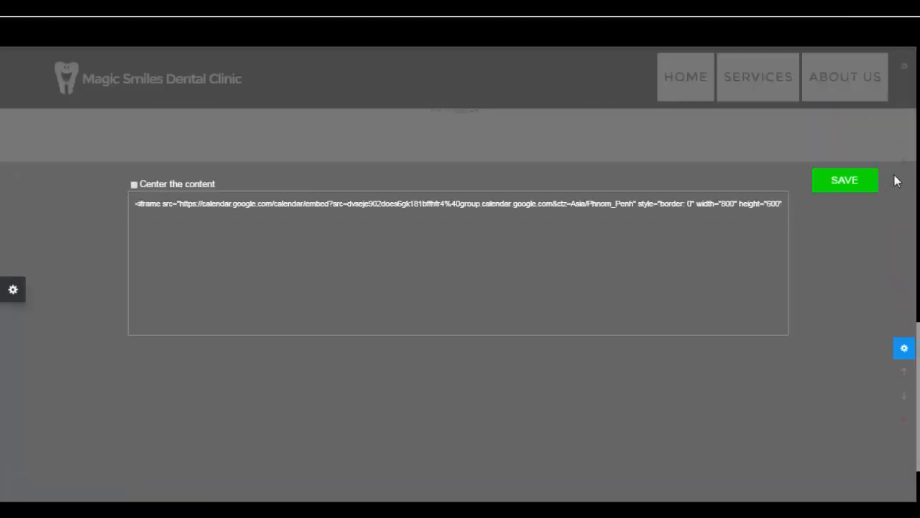
pyautogui.click(858, 186)
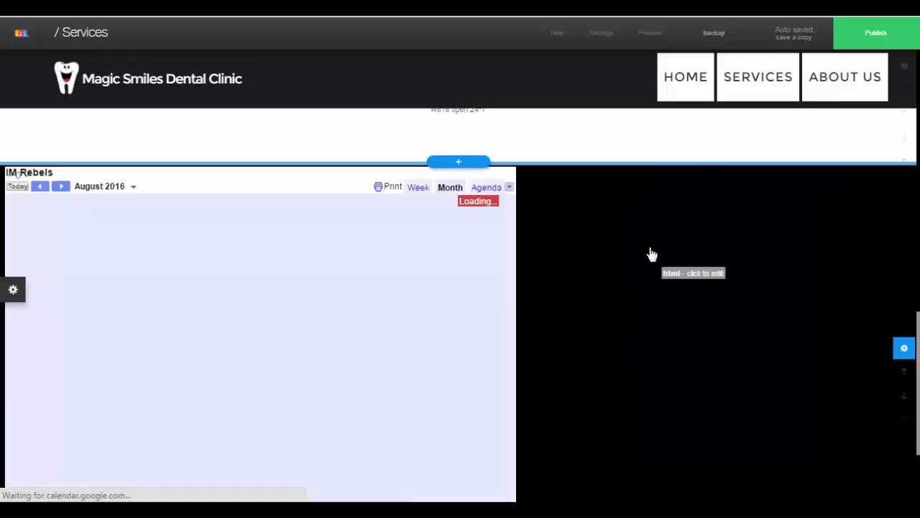
pyautogui.scroll(-2, 223, 313)
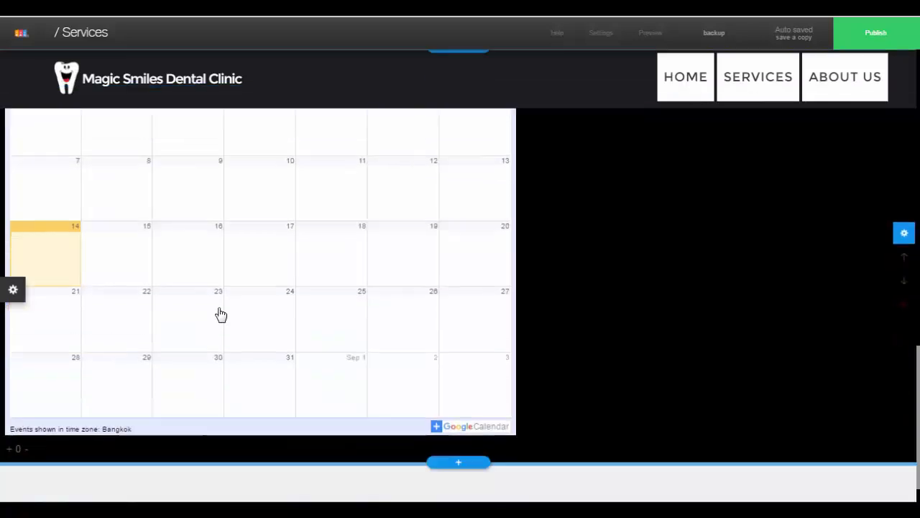
pyautogui.scroll(2, 244, 302)
# Re-enable centering for the calendar's HTML content and save the element
pyautogui.moveTo(608, 304)
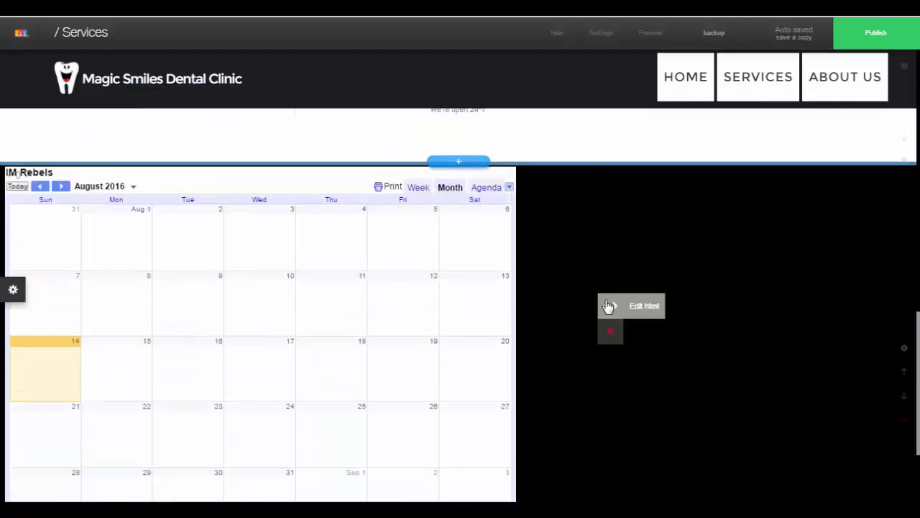
pyautogui.click(653, 311)
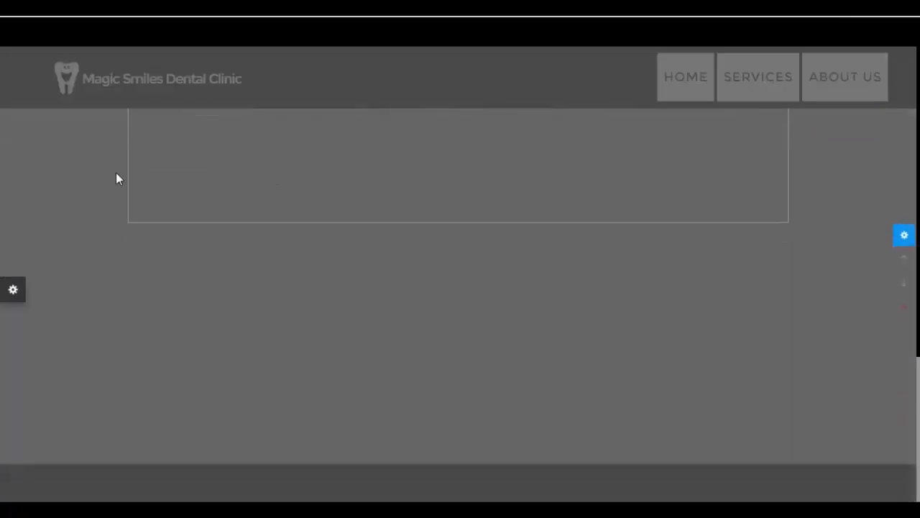
pyautogui.hotkey('ctrl', 'v')
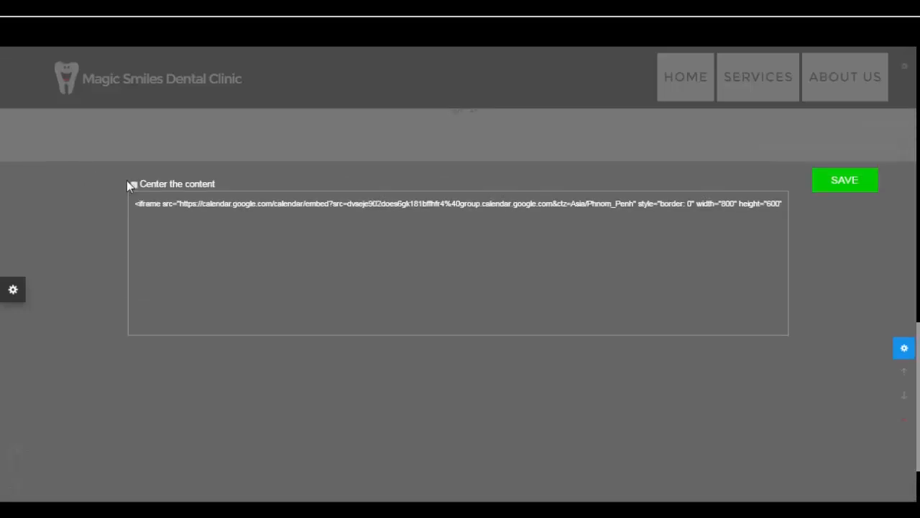
pyautogui.click(863, 197)
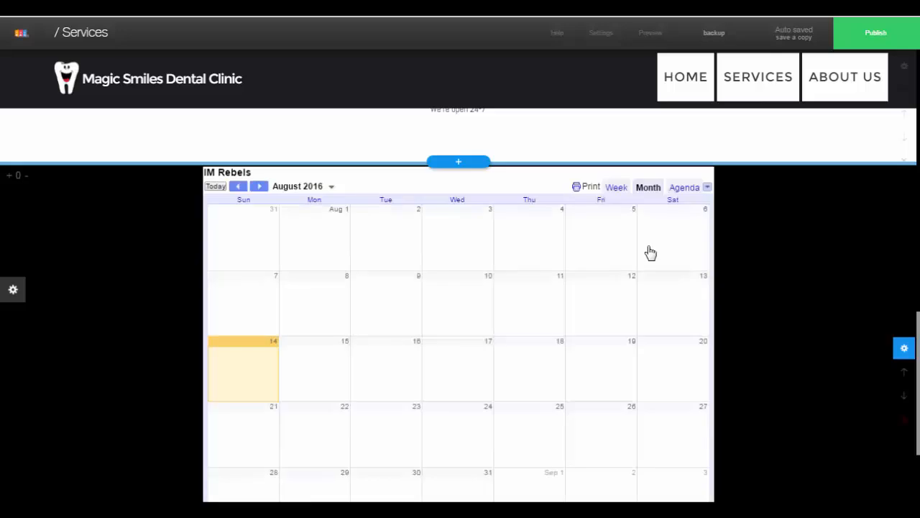
# Review the Services page layout from the embedded calendar and appointment text up to the header
pyautogui.scroll(-1, 649, 252)
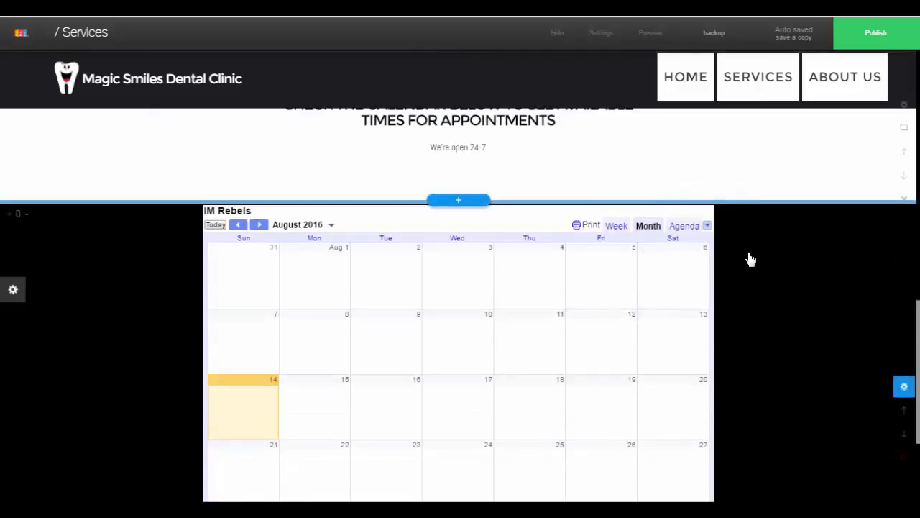
pyautogui.scroll(-1, 750, 263)
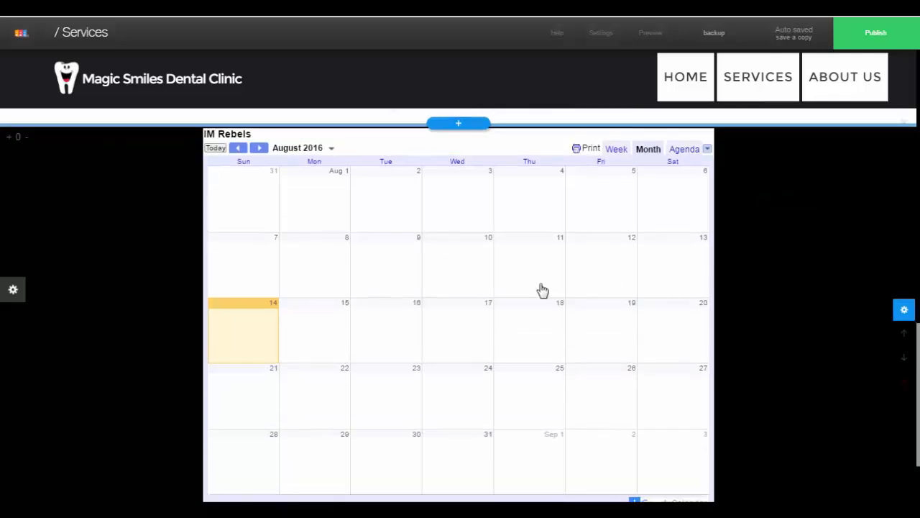
pyautogui.scroll(-2, 553, 237)
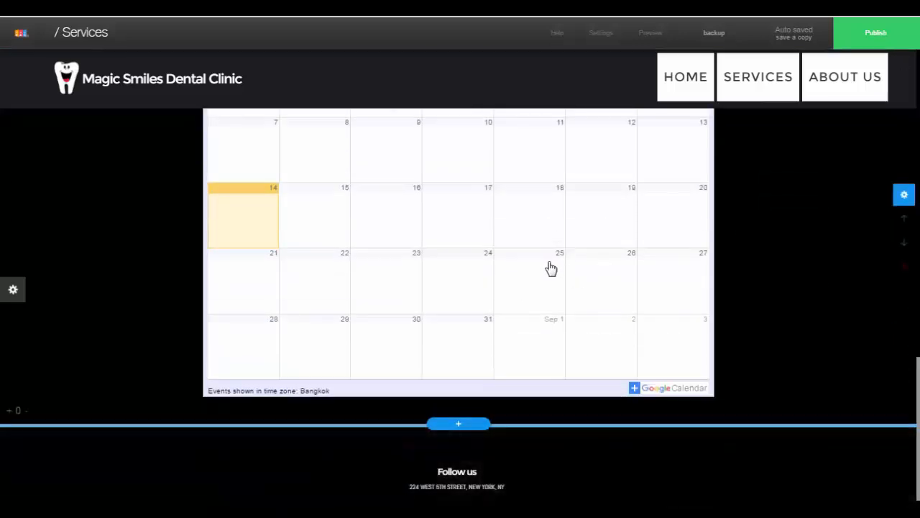
pyautogui.scroll(1, 631, 261)
pyautogui.scroll(2, 554, 244)
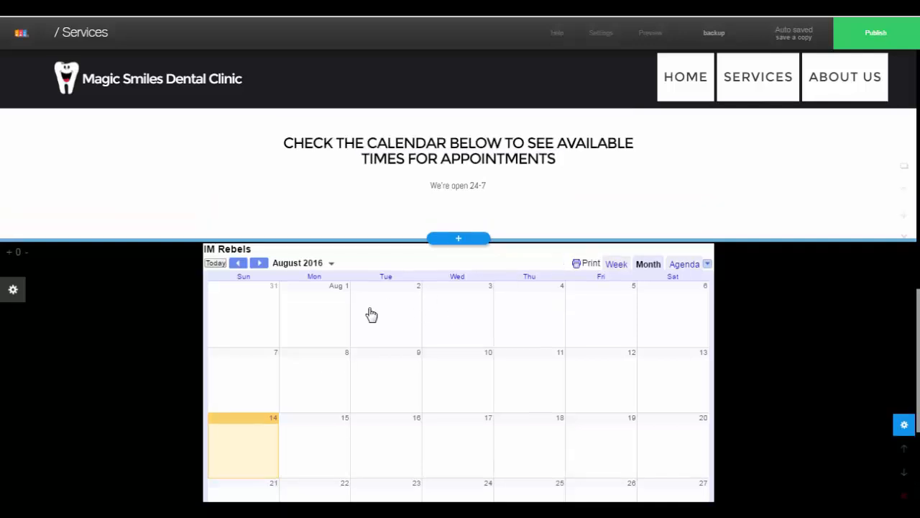
pyautogui.scroll(3, 461, 283)
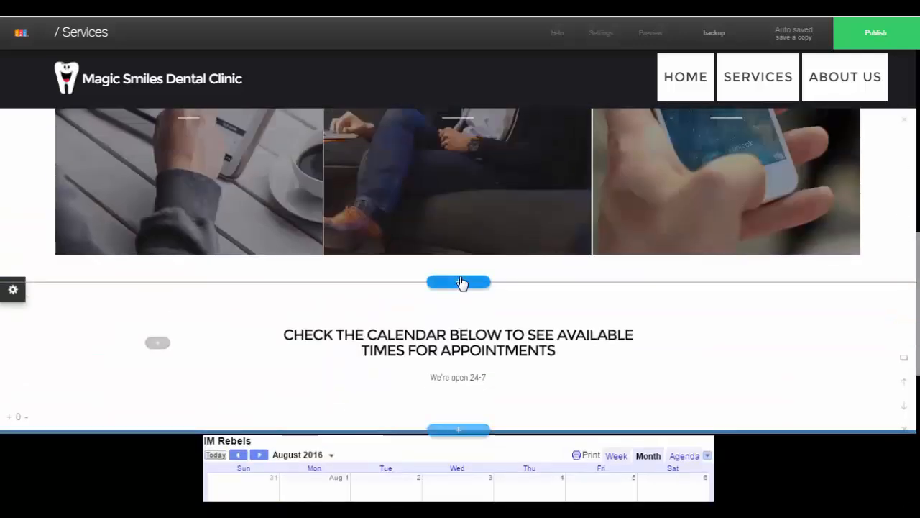
pyautogui.scroll(-2, 462, 281)
pyautogui.scroll(-1, 446, 304)
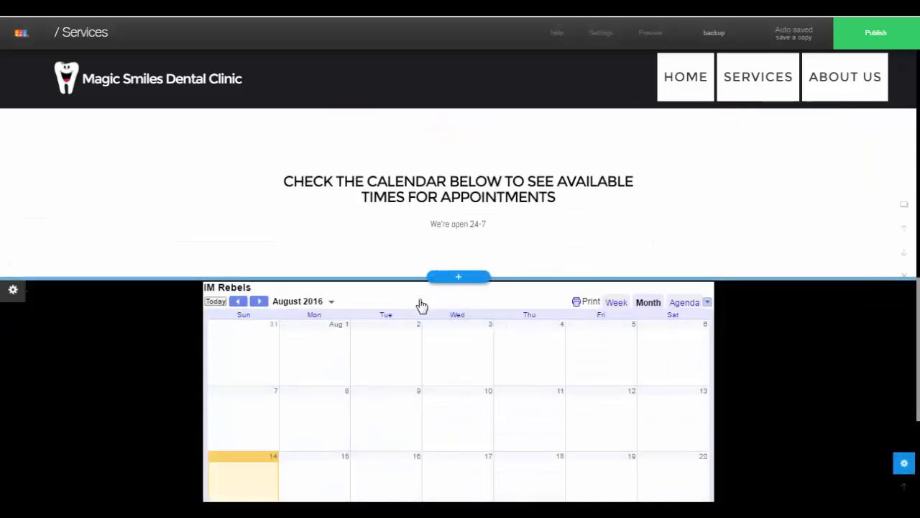
pyautogui.scroll(-4, 446, 311)
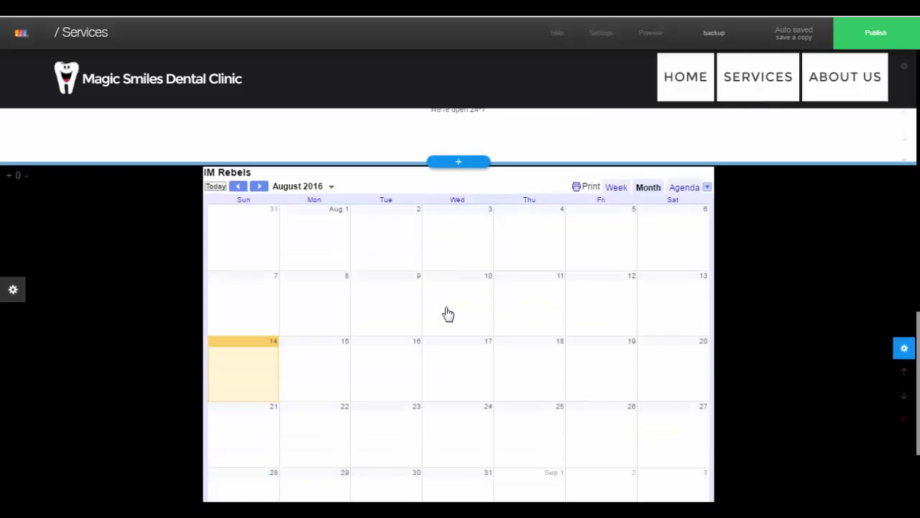
pyautogui.scroll(1, 774, 268)
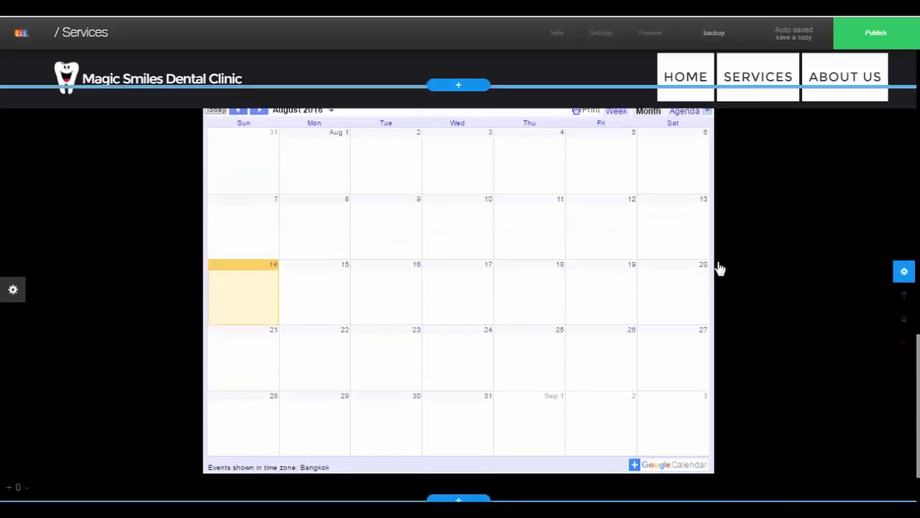
pyautogui.scroll(8, 693, 273)
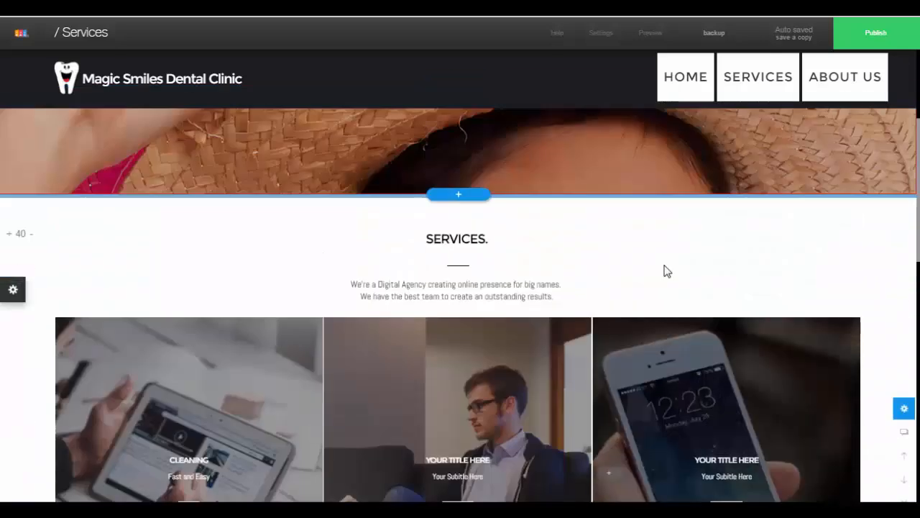
pyautogui.scroll(3, 665, 269)
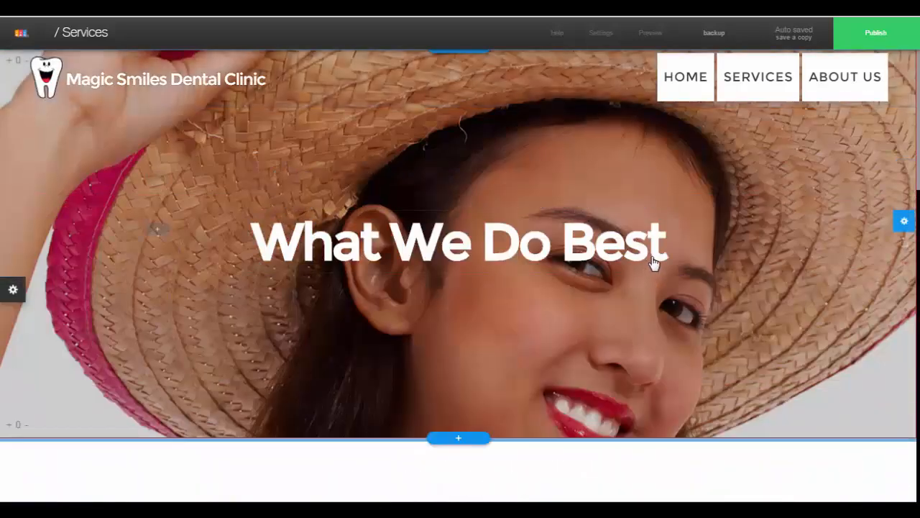
# Open the website menu's button settings and switch the menu layout to Fixed
pyautogui.click(758, 85)
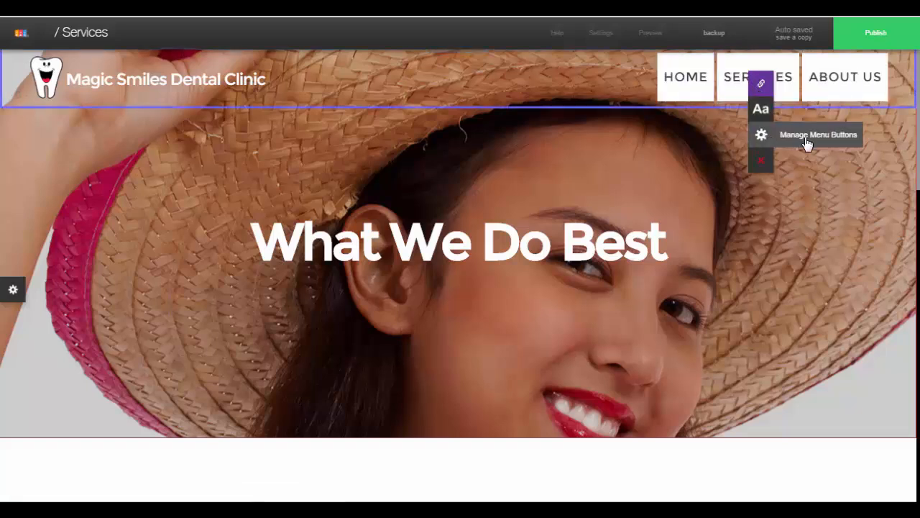
pyautogui.click(806, 144)
pyautogui.moveTo(741, 171); pyautogui.dragTo(413, 94)
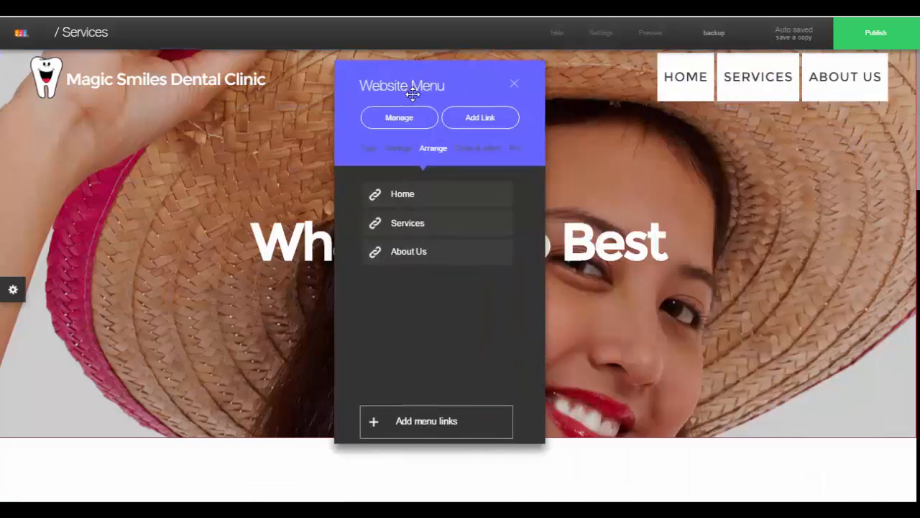
pyautogui.click(372, 153)
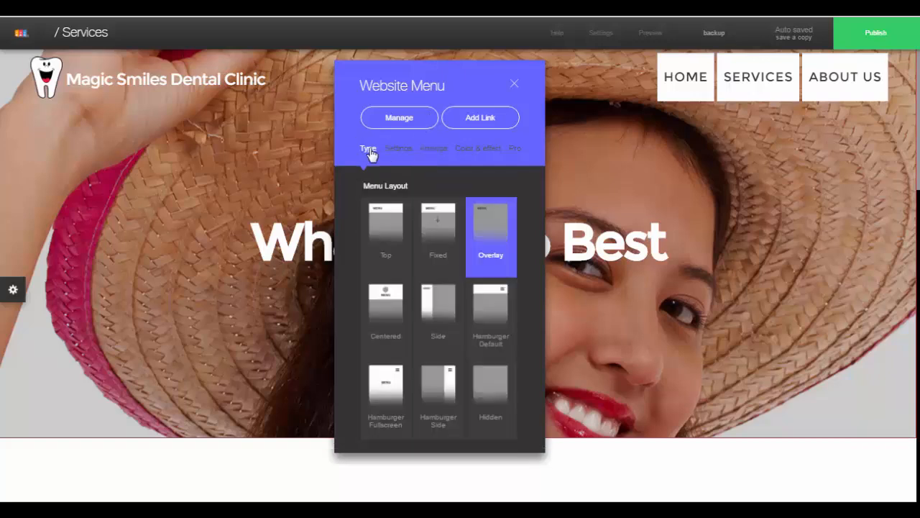
pyautogui.click(440, 253)
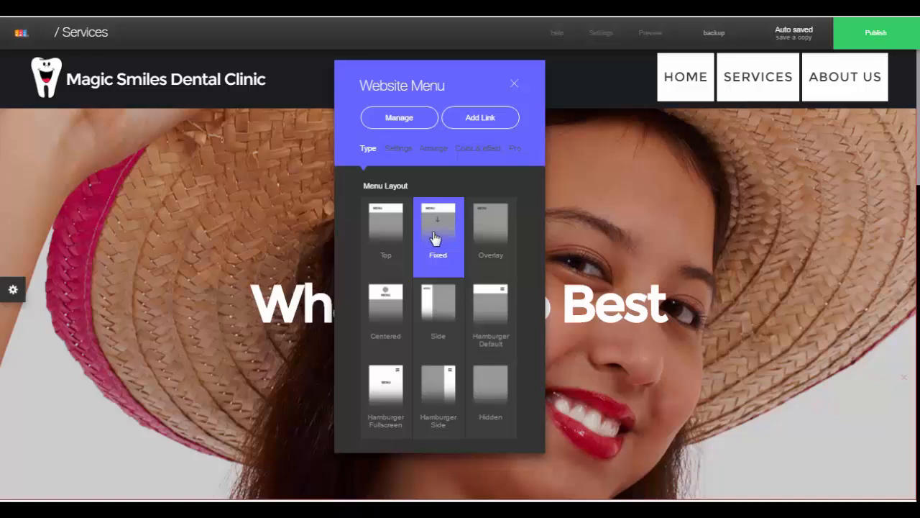
# Give the menu buttons a transparent idle background and light grey idle text, and check them against the header
pyautogui.click(479, 149)
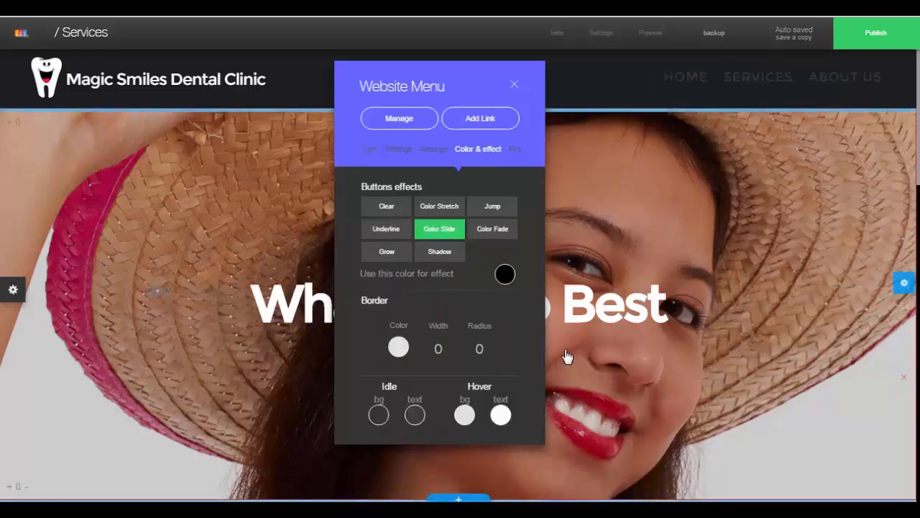
pyautogui.click(415, 416)
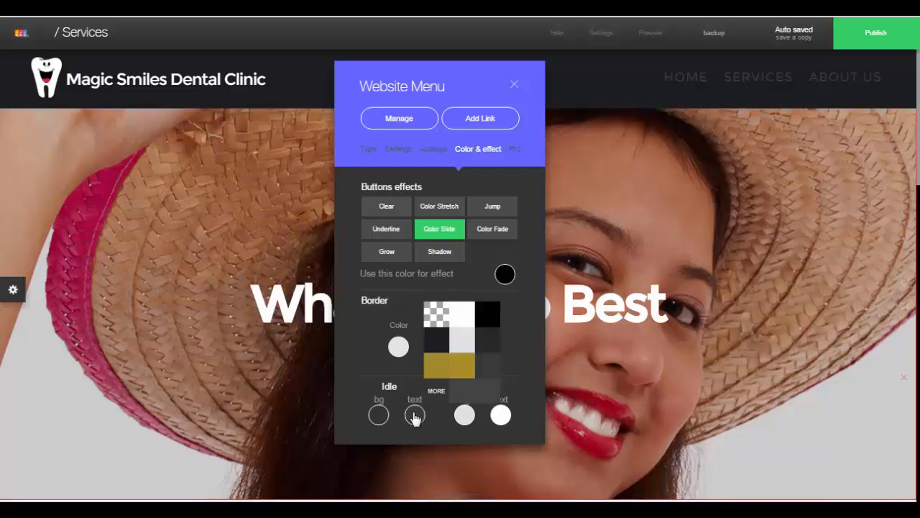
pyautogui.click(464, 347)
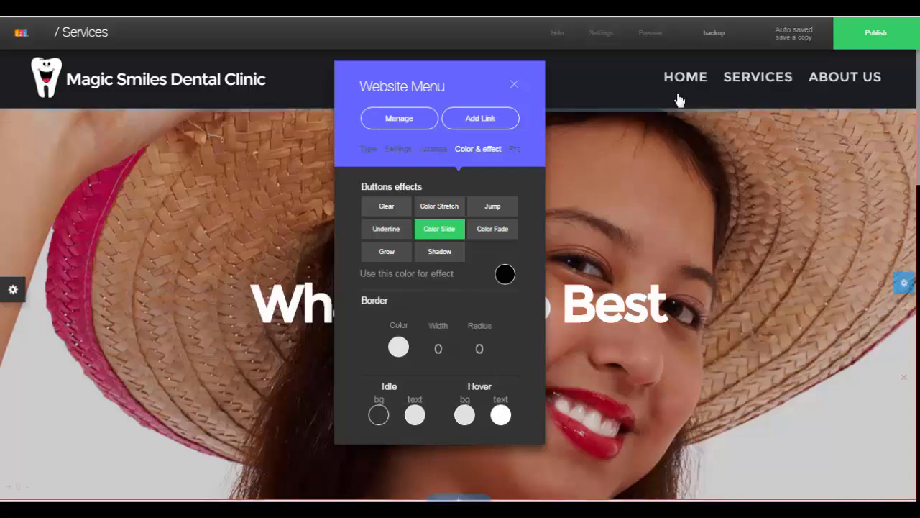
pyautogui.scroll(-2, 652, 277)
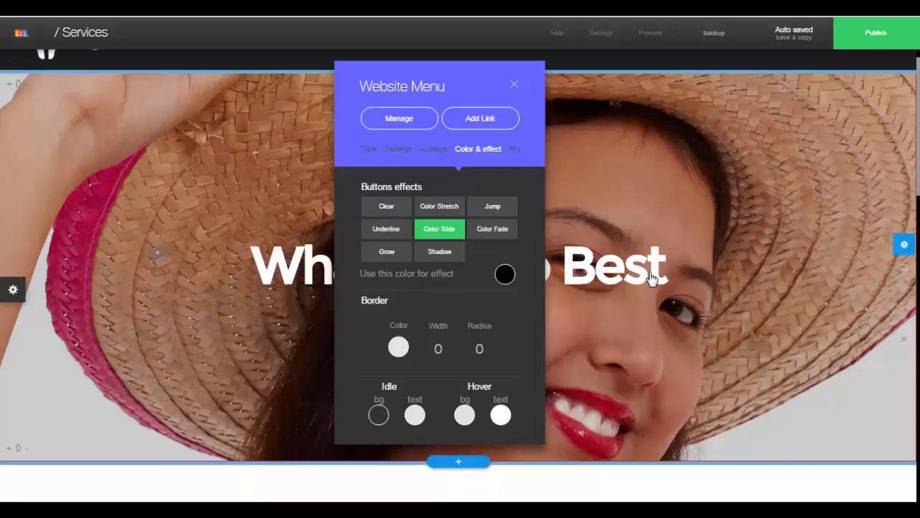
pyautogui.scroll(2, 652, 277)
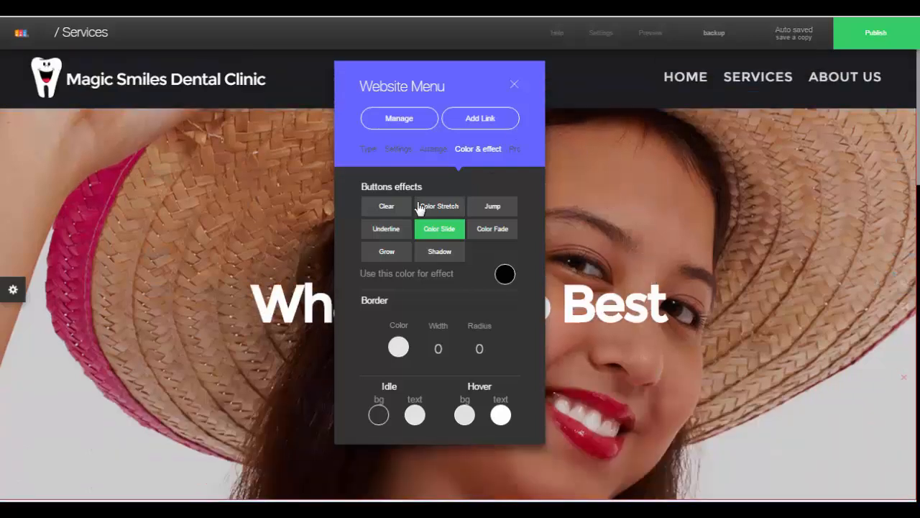
# Set the website menu's layout to Overlay and close the menu settings
pyautogui.click(370, 150)
pyautogui.click(486, 228)
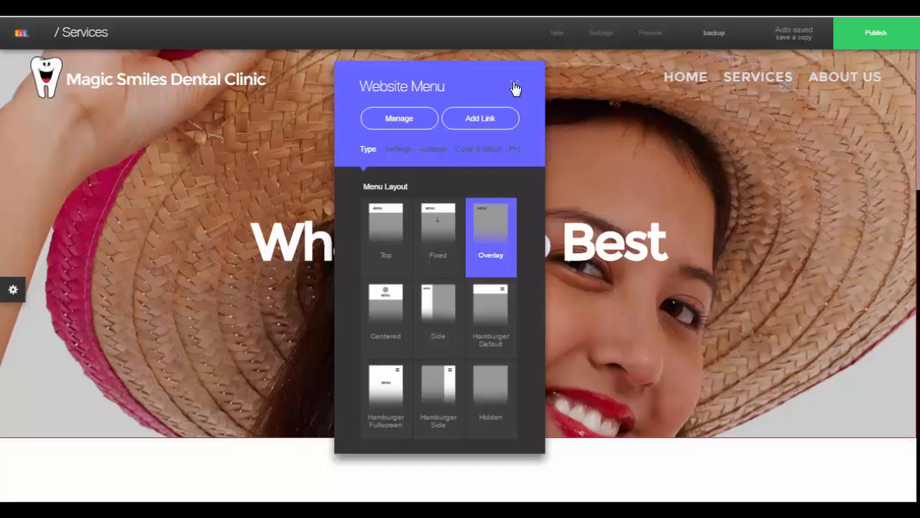
pyautogui.click(514, 85)
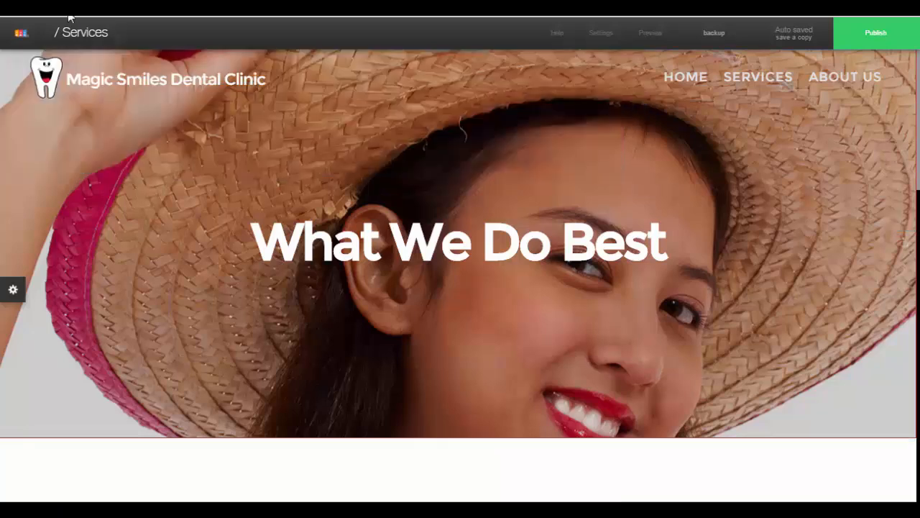
# Add a new page named Pricing based on the Bio 2 template and include it as a link in the website menu
pyautogui.click(80, 33)
pyautogui.click(209, 141)
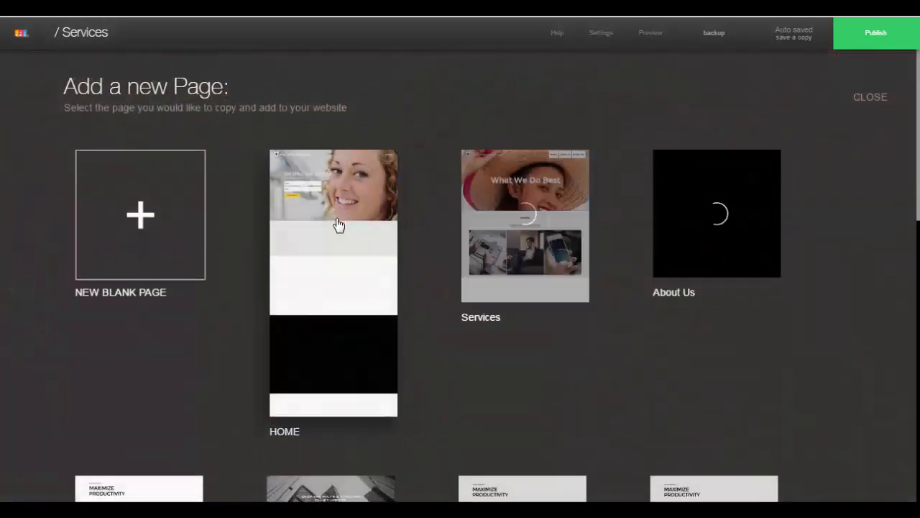
pyautogui.scroll(-5, 338, 224)
pyautogui.scroll(-2, 339, 225)
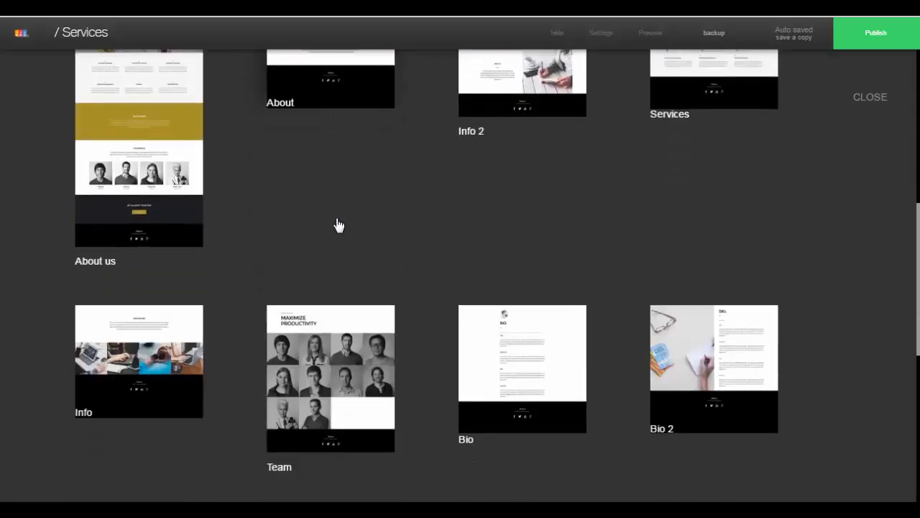
pyautogui.scroll(-2, 337, 224)
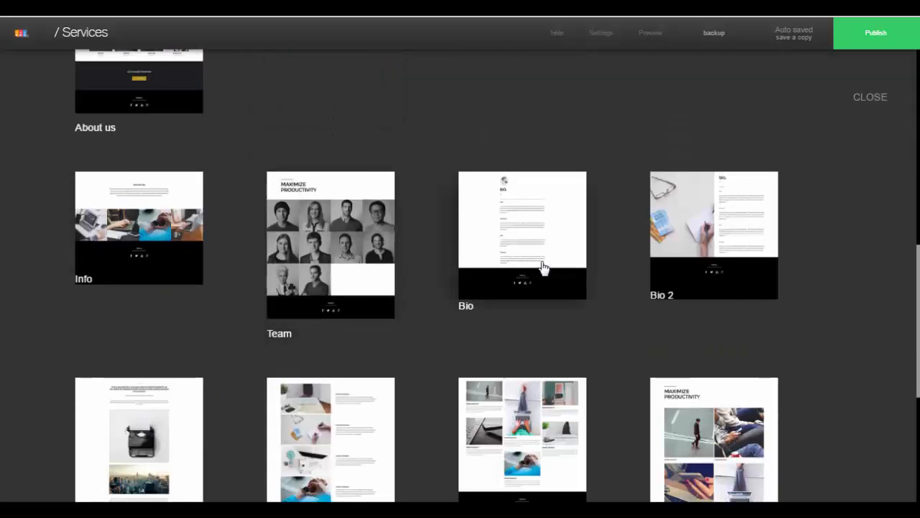
pyautogui.click(719, 242)
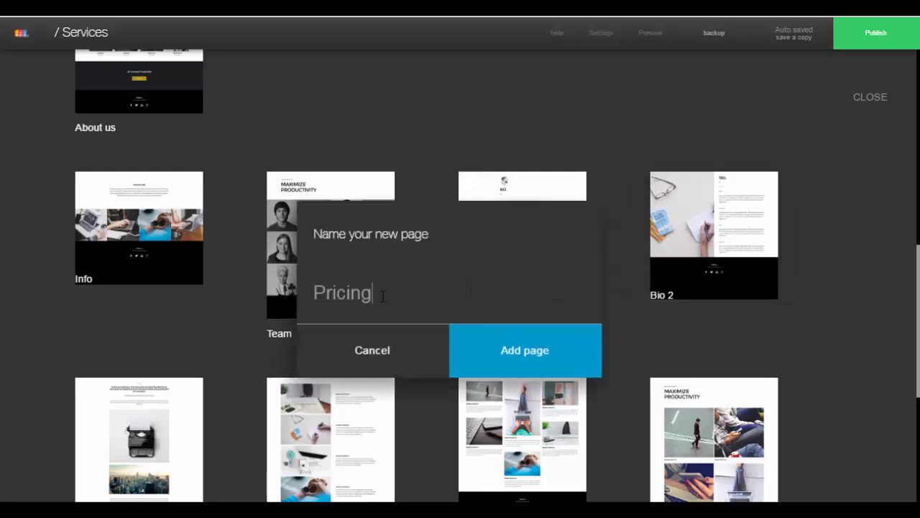
pyautogui.click(512, 343)
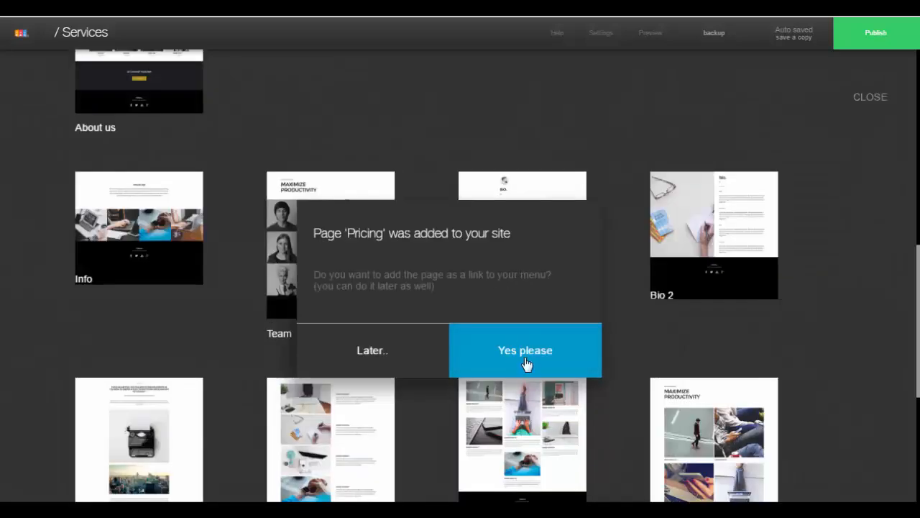
pyautogui.click(529, 358)
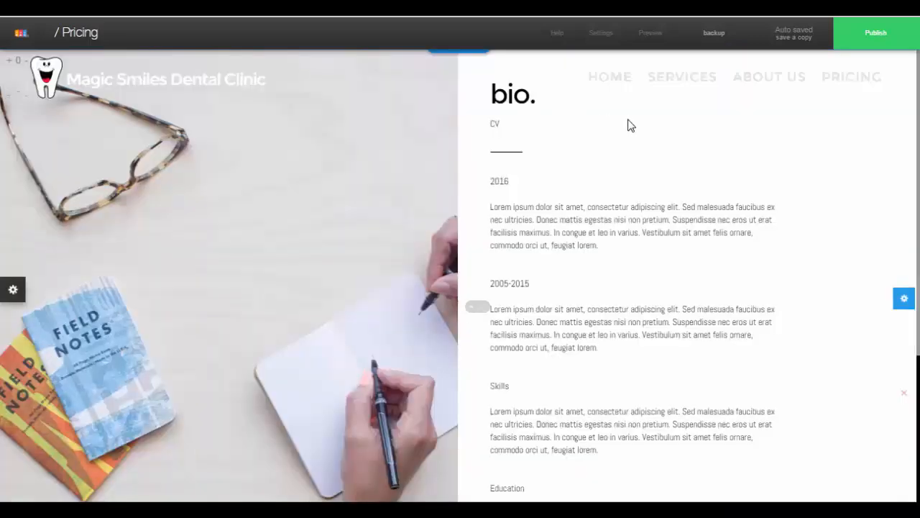
# Insert the "Beautiful Innovative Brands & Websites" header section between the bio section and the footer of the Pricing page
pyautogui.scroll(-4, 498, 273)
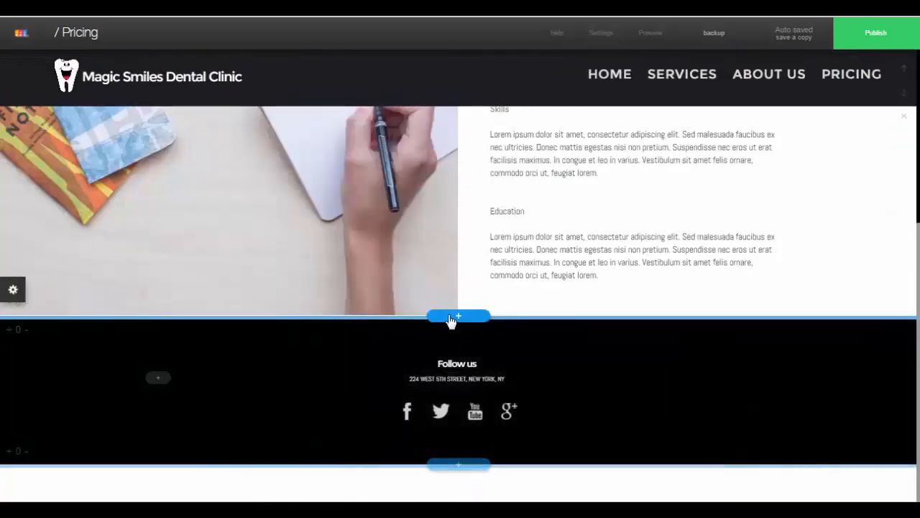
pyautogui.click(453, 318)
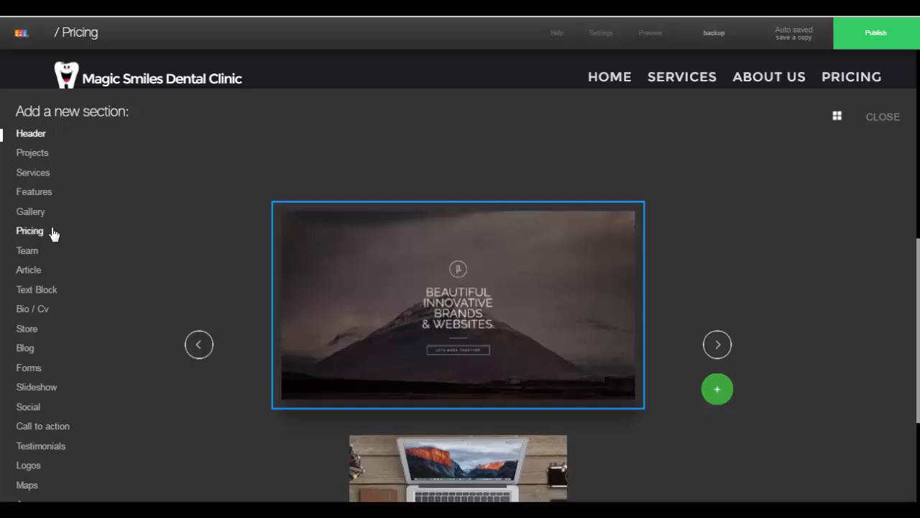
pyautogui.scroll(-2, 547, 309)
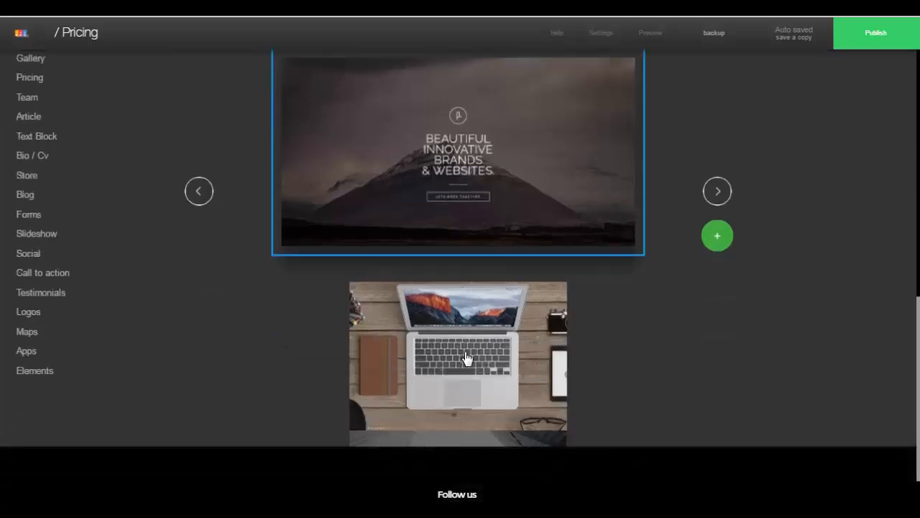
pyautogui.click(483, 189)
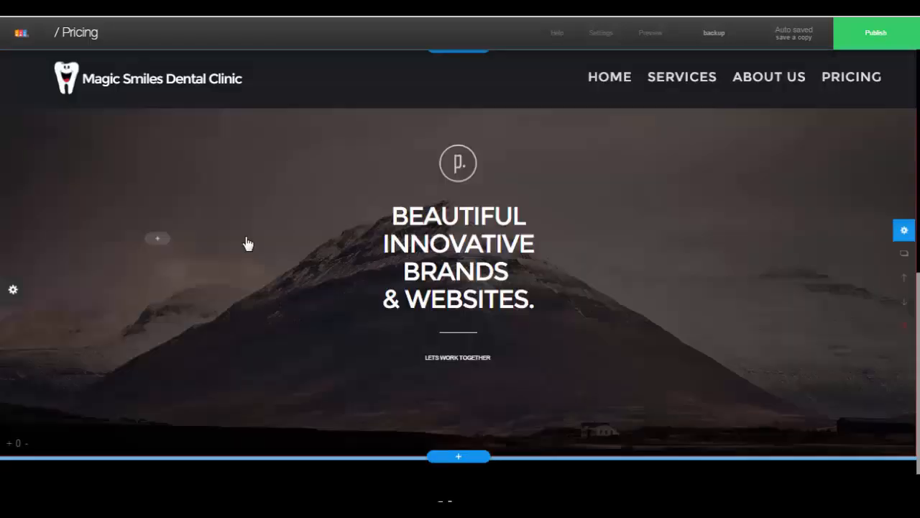
# Raise the opacity of the new header's mountain background image to the maximum
pyautogui.click(251, 243)
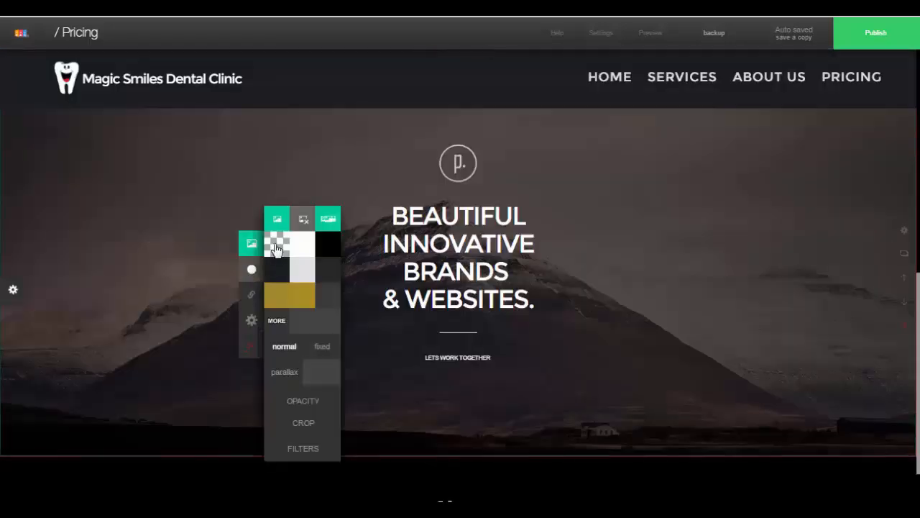
pyautogui.click(276, 248)
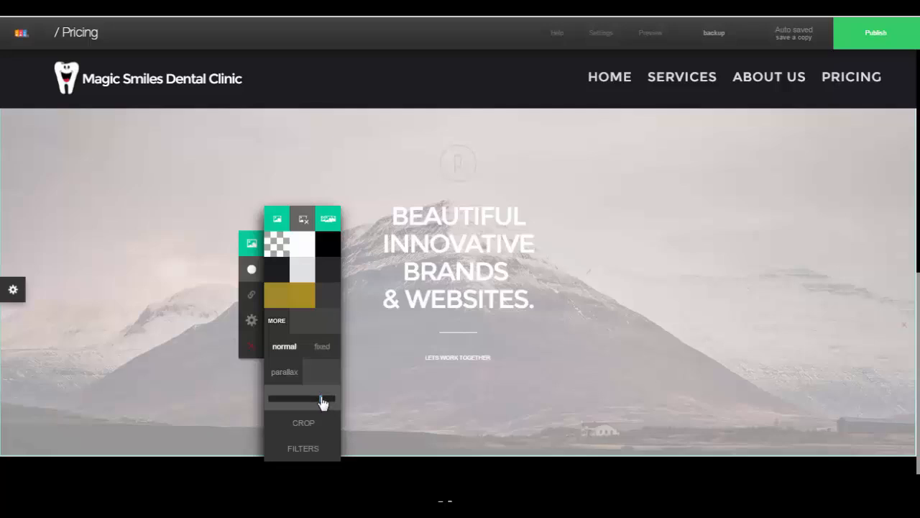
pyautogui.moveTo(322, 400); pyautogui.dragTo(340, 401)
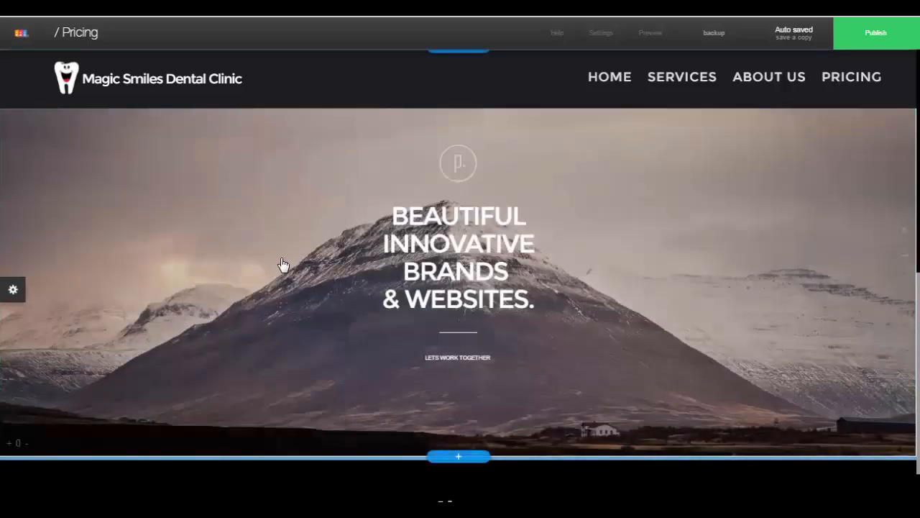
# Replace the header's background with the photo of two laughing children from the media center's People category
pyautogui.click(279, 230)
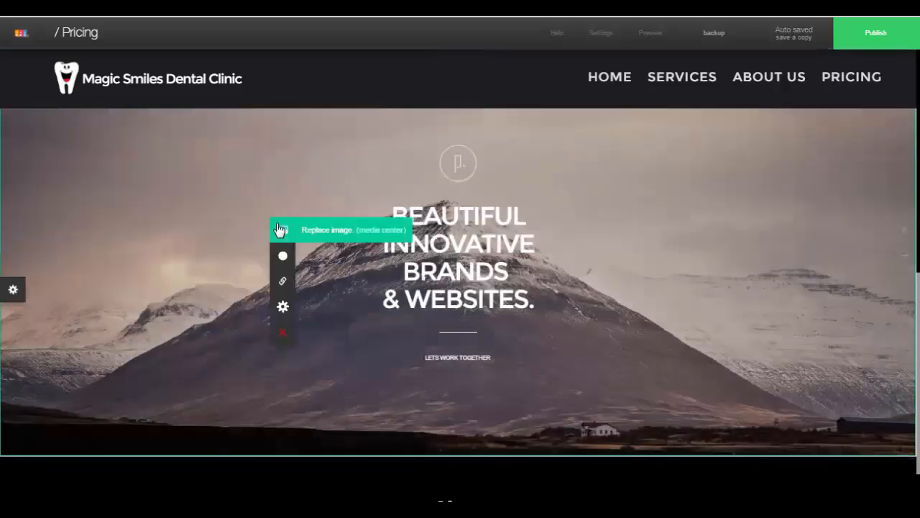
pyautogui.click(385, 230)
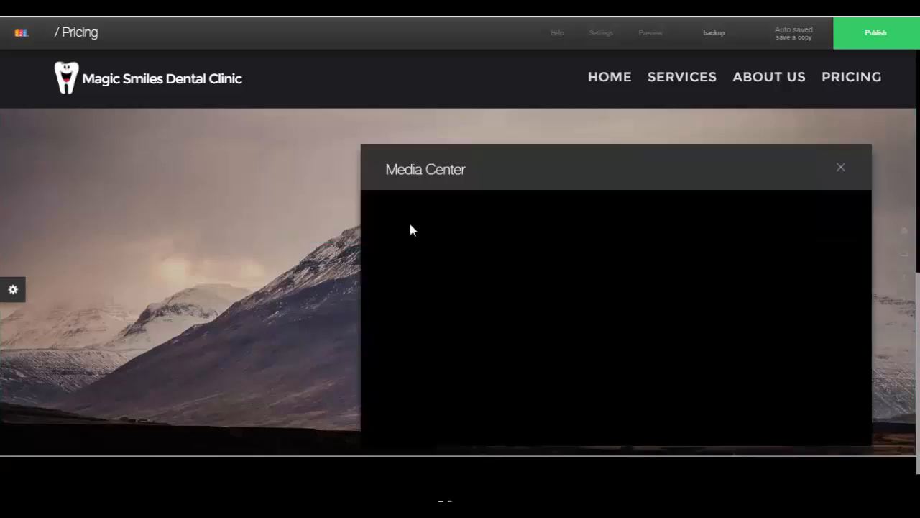
pyautogui.moveTo(521, 165); pyautogui.dragTo(314, 56)
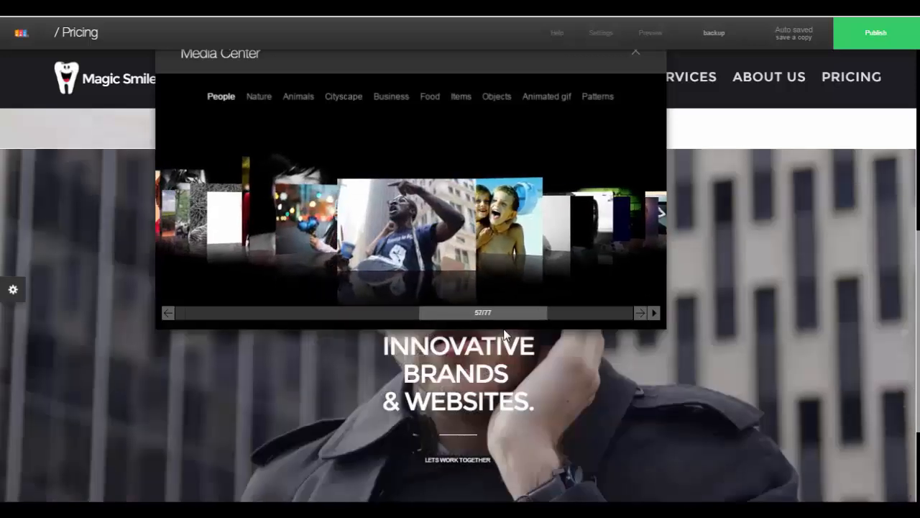
pyautogui.moveTo(505, 335); pyautogui.dragTo(509, 337)
pyautogui.click(414, 235)
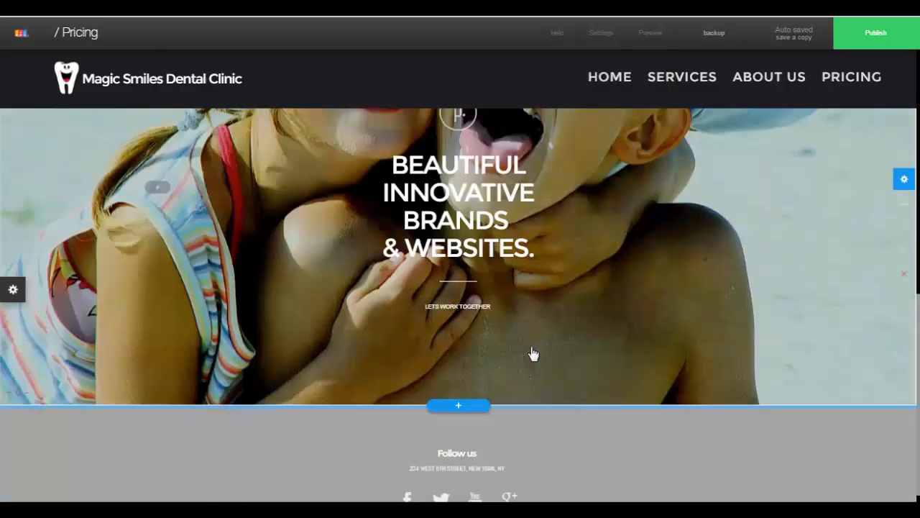
# Delete the bio section above the children's photo header from the Pricing page
pyautogui.scroll(6, 534, 353)
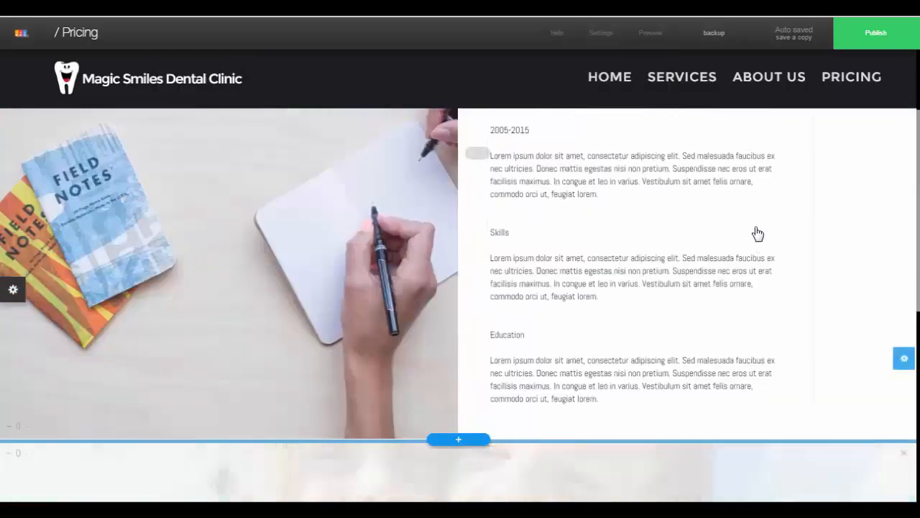
pyautogui.scroll(-1, 833, 330)
pyautogui.scroll(-1, 833, 329)
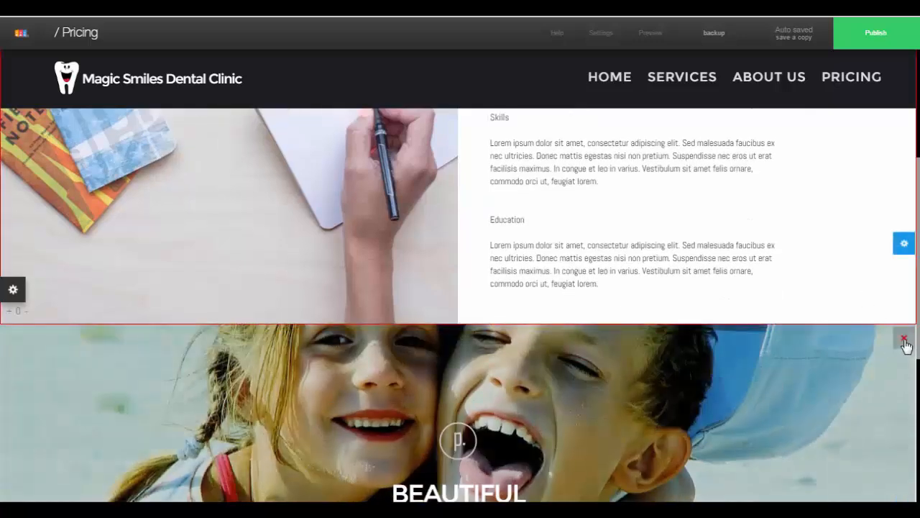
pyautogui.click(904, 339)
pyautogui.click(522, 345)
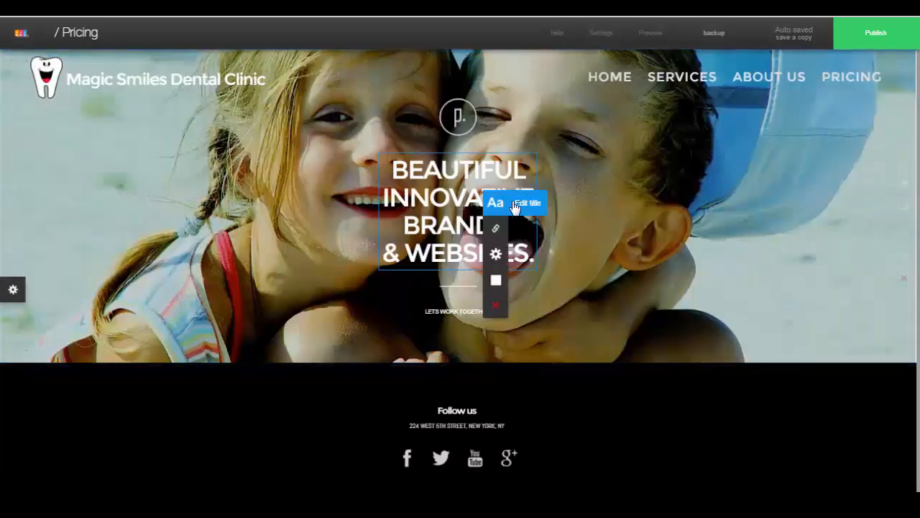
# Replace the header section's title with "PRICING"
pyautogui.click(515, 205)
pyautogui.hotkey('ctrl', 'a')
pyautogui.write('PRICING')
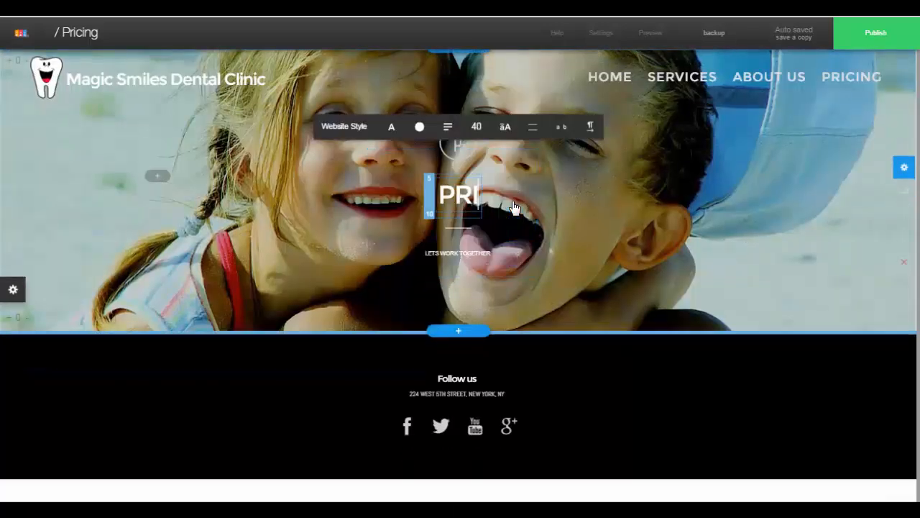
# Remove the "Lets work together" button and the round logo icon from the Pricing header
pyautogui.click(451, 254)
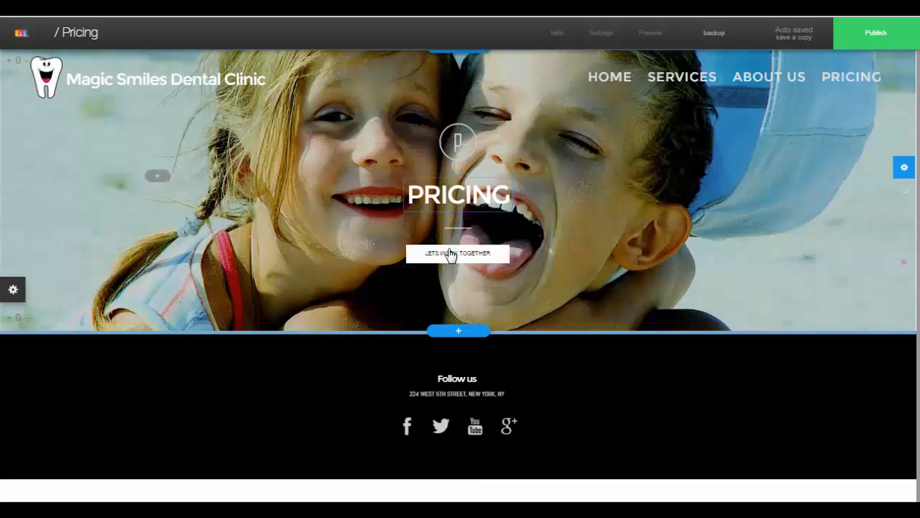
pyautogui.click(465, 255)
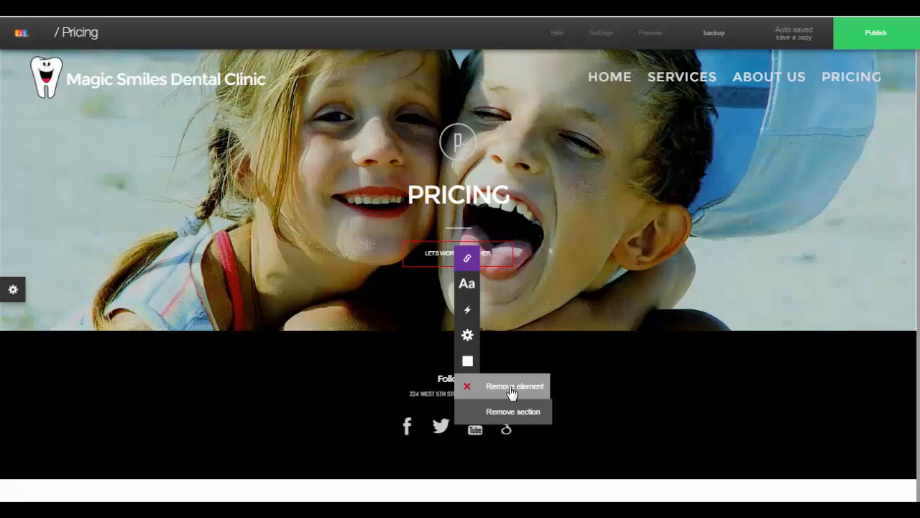
pyautogui.click(511, 388)
pyautogui.click(466, 164)
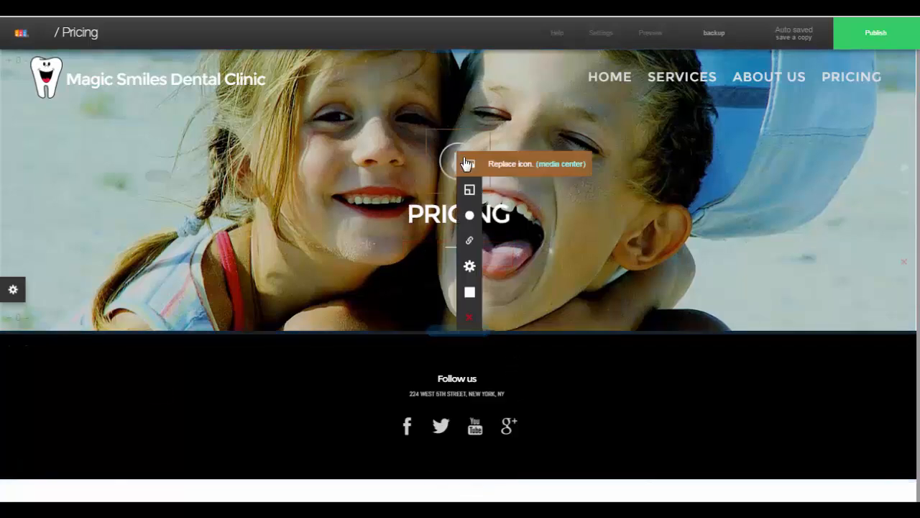
pyautogui.moveTo(469, 322)
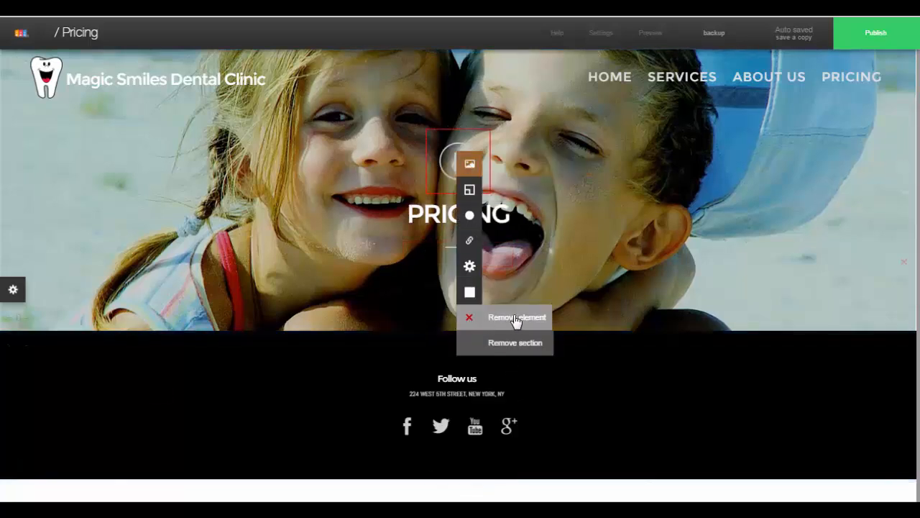
pyautogui.click(515, 319)
# Browse the Pricing section designs and insert the blue four-column plan table below the header
pyautogui.click(448, 322)
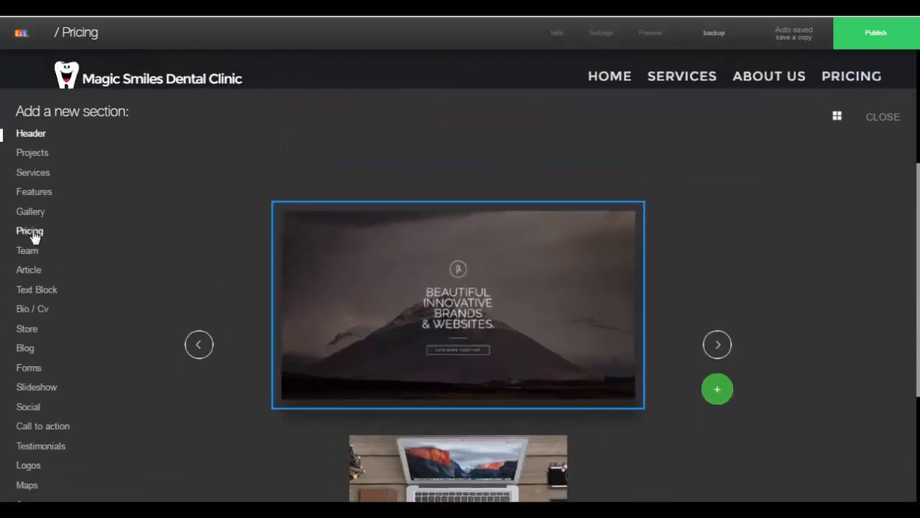
pyautogui.click(32, 231)
pyautogui.scroll(-2, 631, 230)
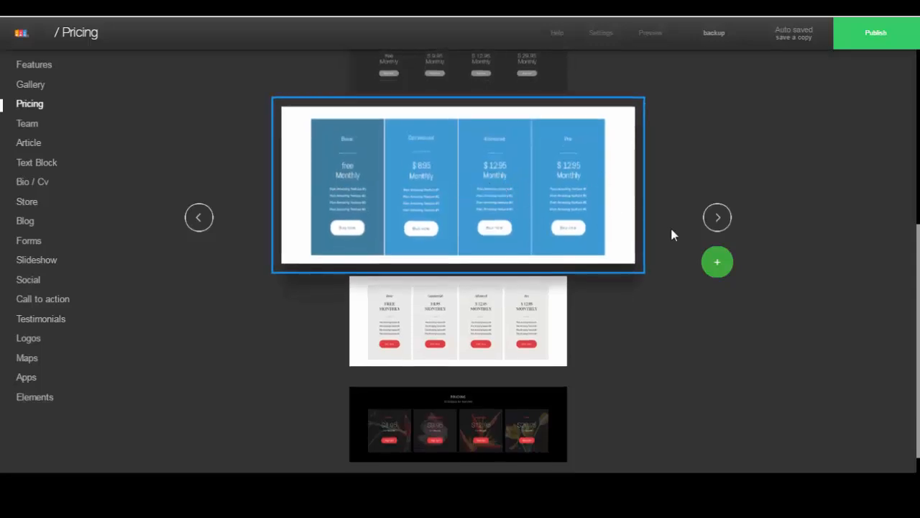
pyautogui.click(717, 218)
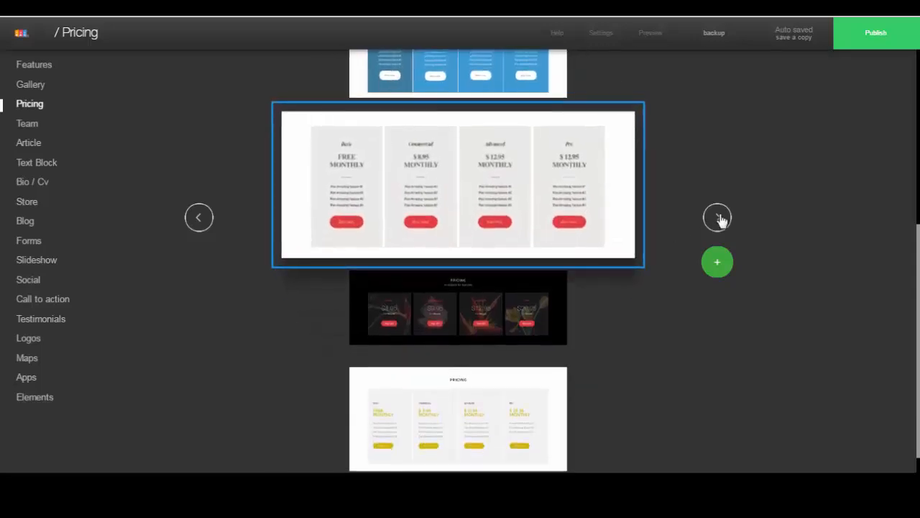
pyautogui.click(717, 218)
pyautogui.click(718, 218)
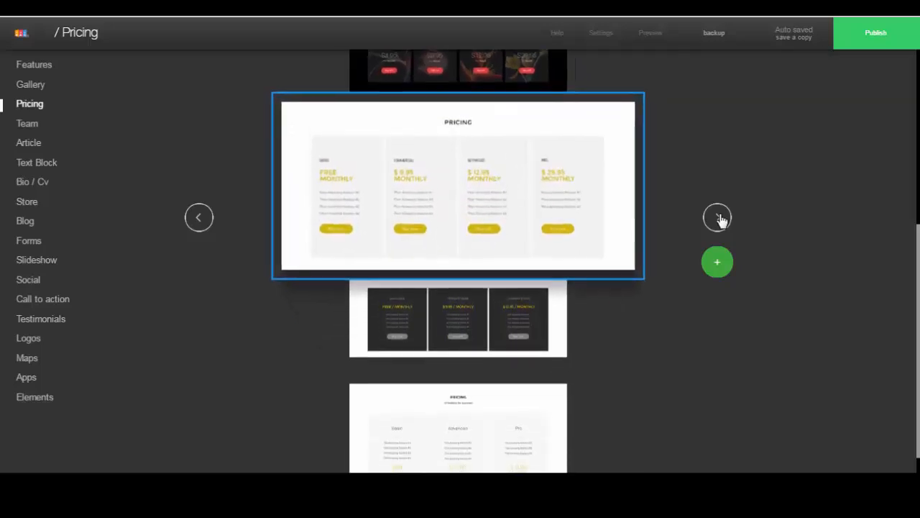
pyautogui.click(718, 218)
pyautogui.click(721, 220)
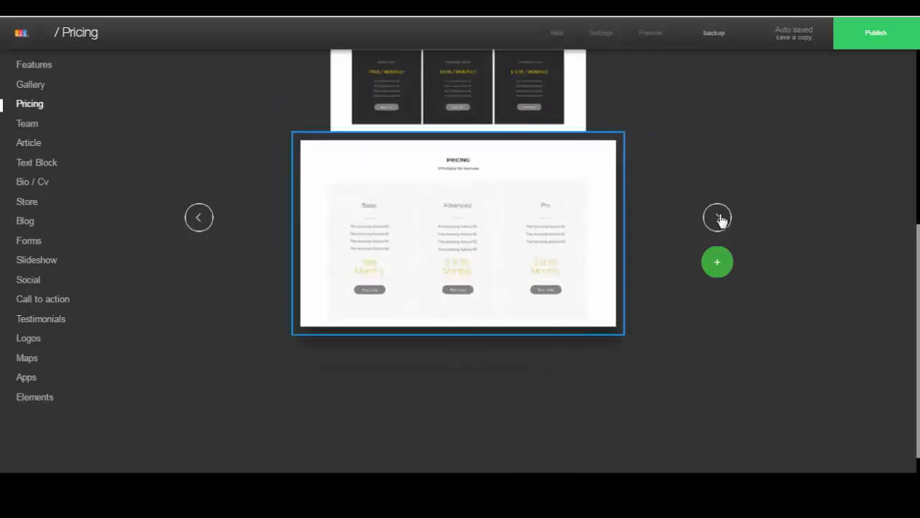
pyautogui.click(722, 220)
pyautogui.click(722, 220)
pyautogui.click(531, 181)
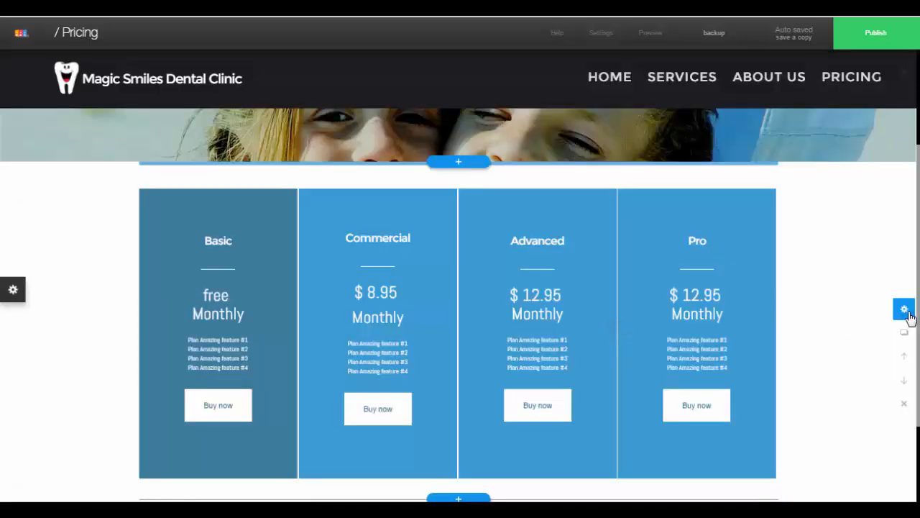
# Add two more plan items to the pricing table, close its settings and check the columns on the page
pyautogui.click(905, 310)
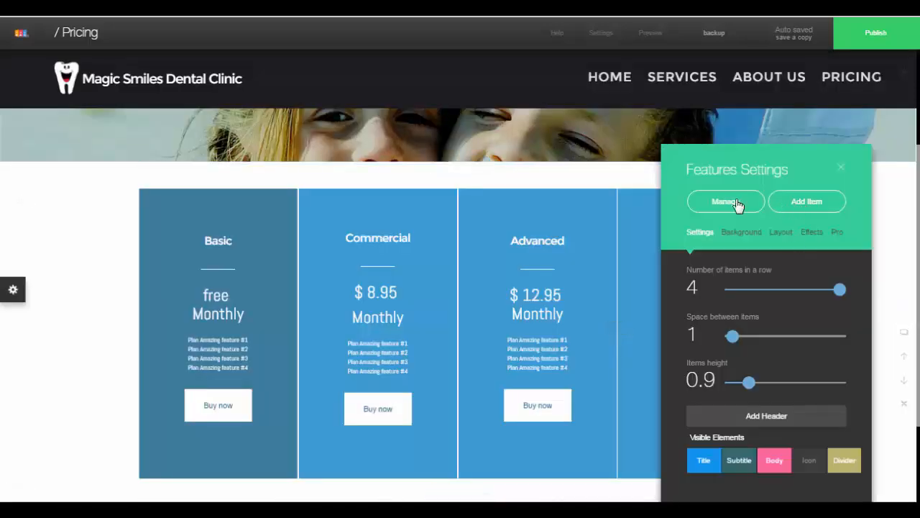
pyautogui.click(816, 209)
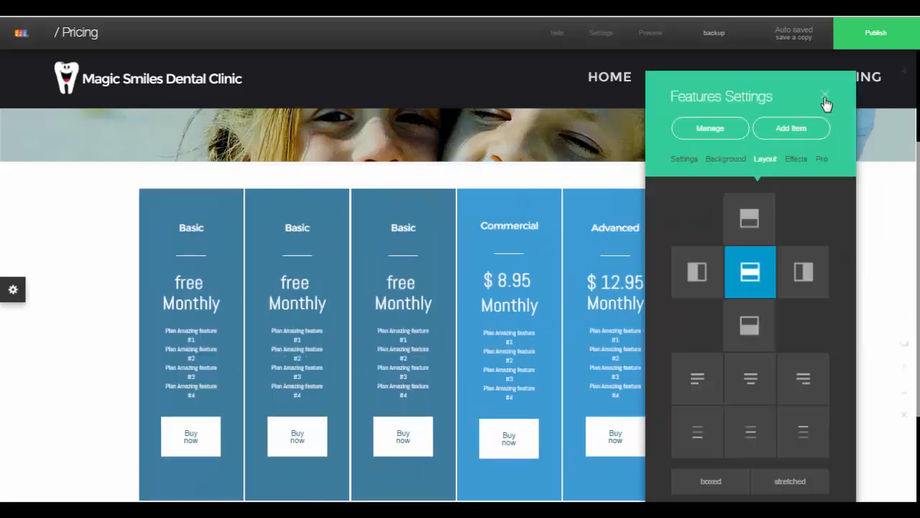
pyautogui.click(826, 98)
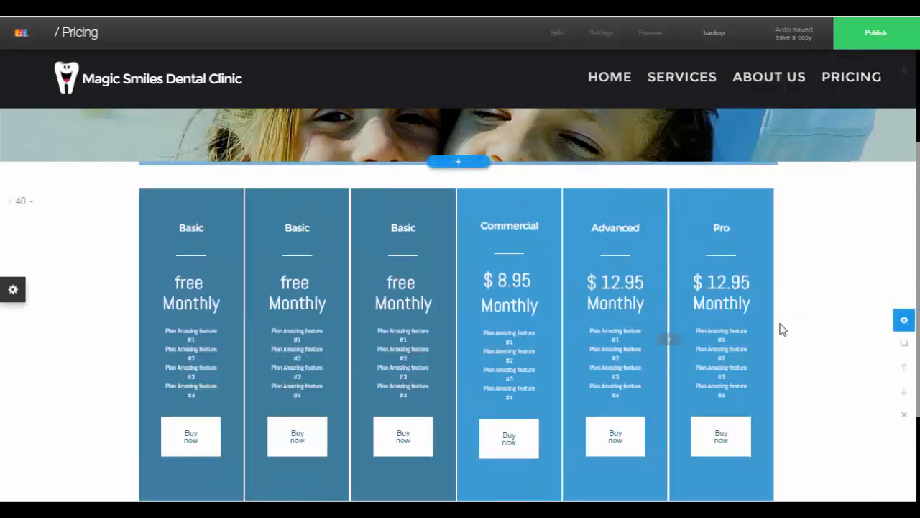
pyautogui.scroll(-1, 645, 343)
pyautogui.scroll(3, 446, 352)
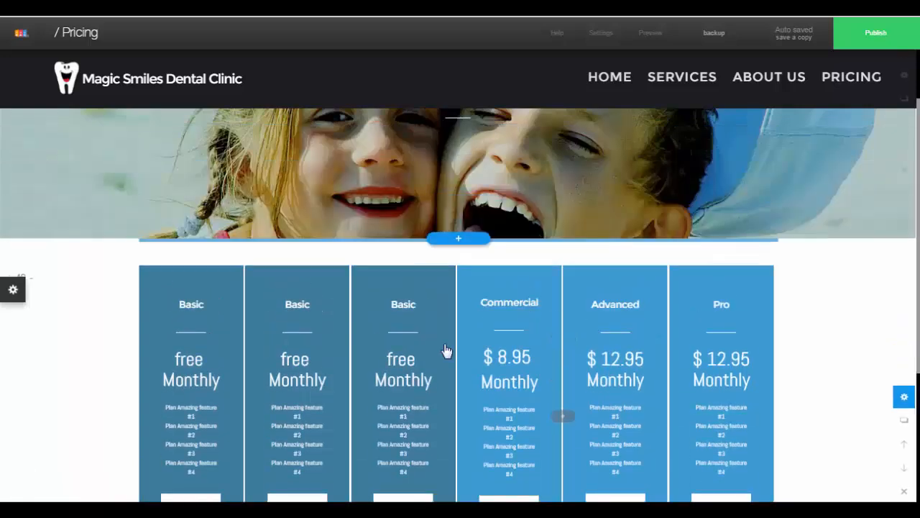
# Examine the Pricing page from its photo header through the plan columns to the footer
pyautogui.scroll(-3, 462, 329)
pyautogui.scroll(-1, 400, 263)
pyautogui.scroll(3, 440, 272)
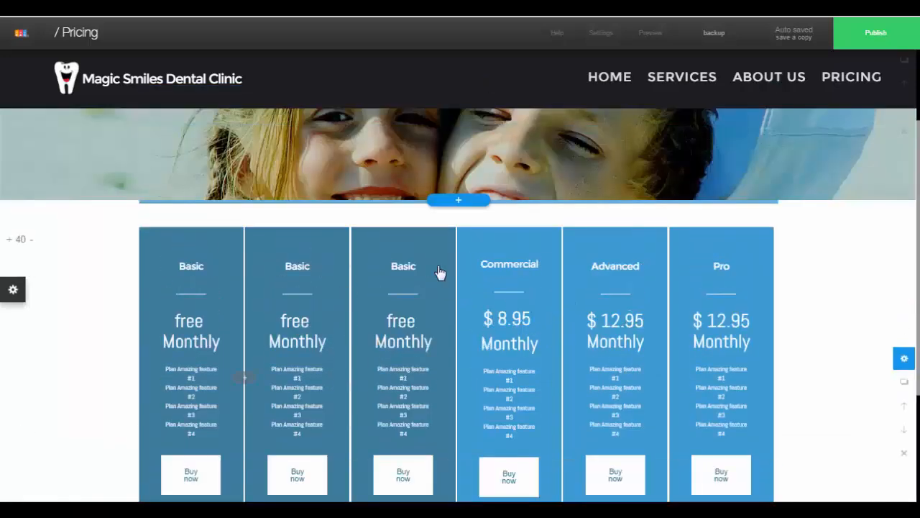
pyautogui.scroll(2, 375, 300)
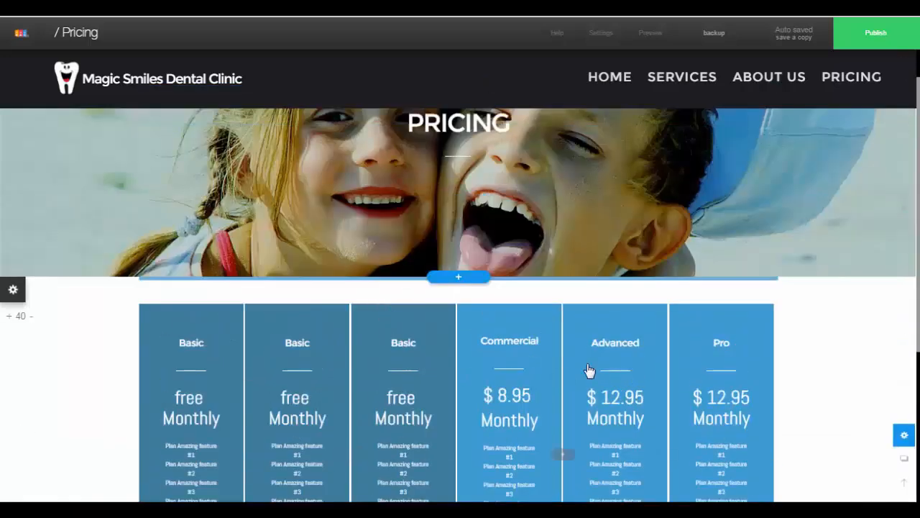
pyautogui.scroll(1, 583, 373)
pyautogui.scroll(-3, 604, 345)
pyautogui.scroll(-3, 384, 407)
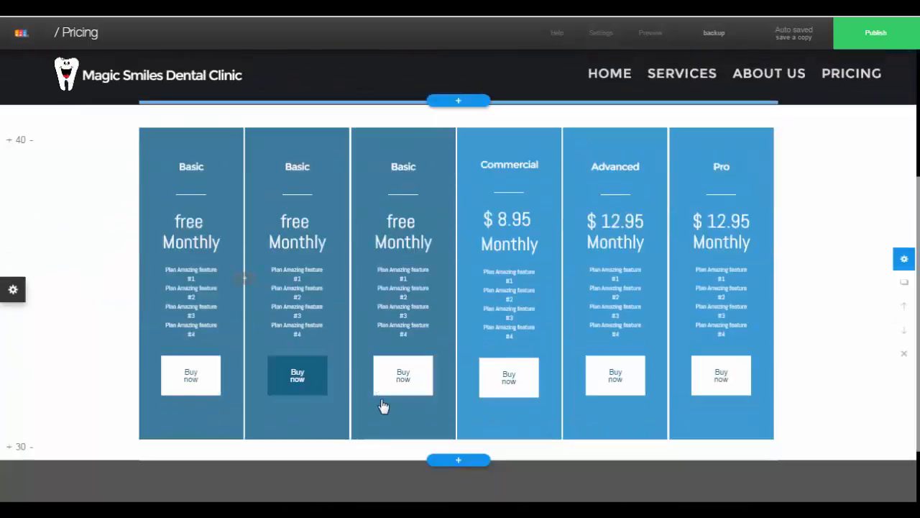
pyautogui.scroll(2, 448, 350)
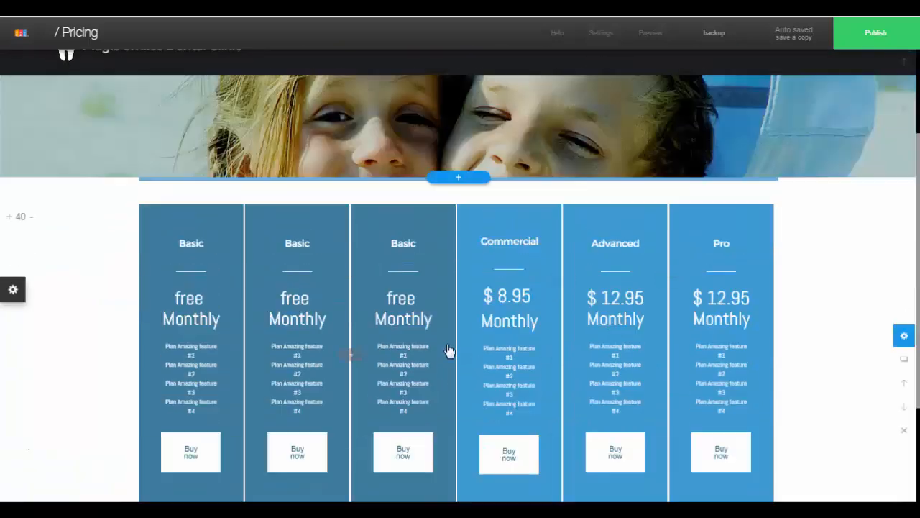
pyautogui.scroll(-5, 431, 381)
pyautogui.scroll(8, 454, 350)
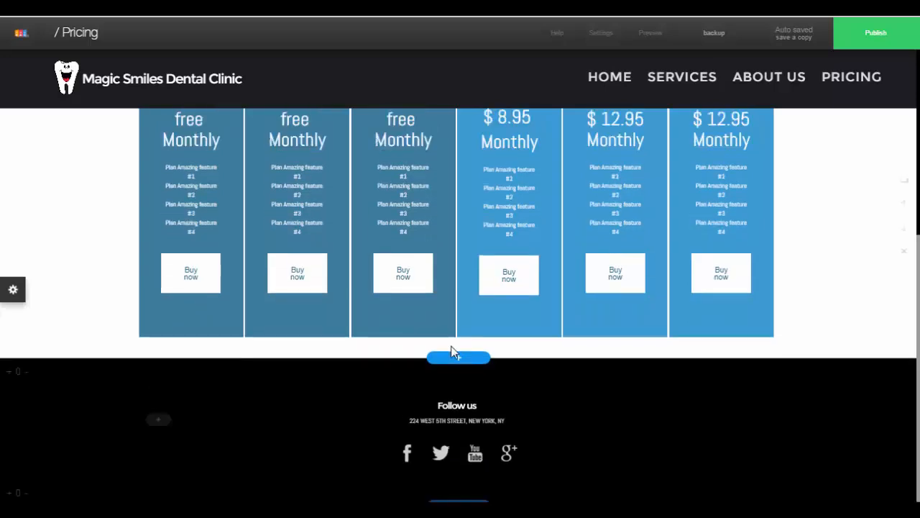
pyautogui.scroll(-4, 444, 406)
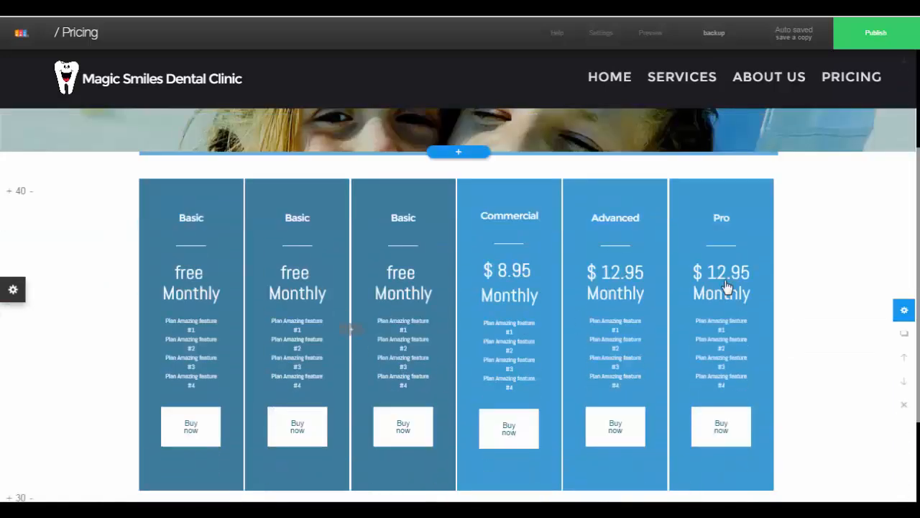
pyautogui.scroll(-2, 297, 411)
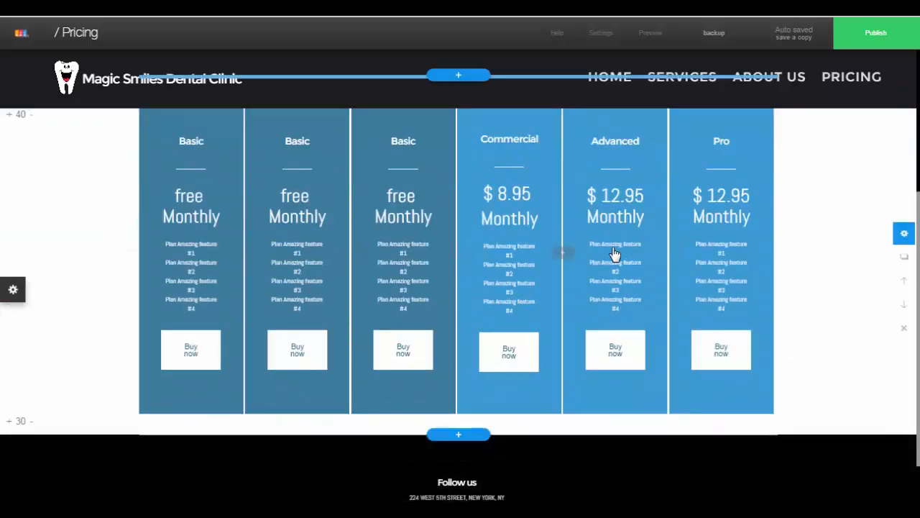
pyautogui.scroll(7, 319, 266)
# Publish the site, open its free Rebel Website Builder URL and review the live home page down to the map and footer
pyautogui.click(876, 36)
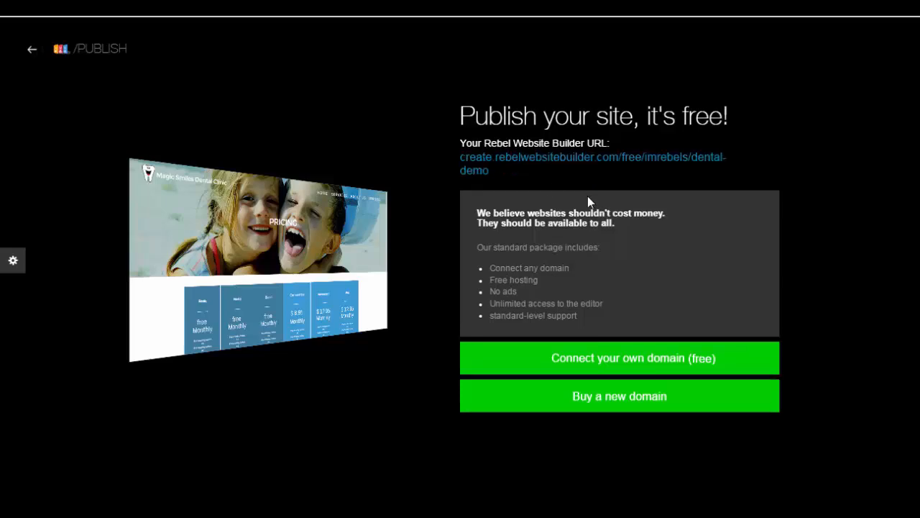
pyautogui.click(544, 160)
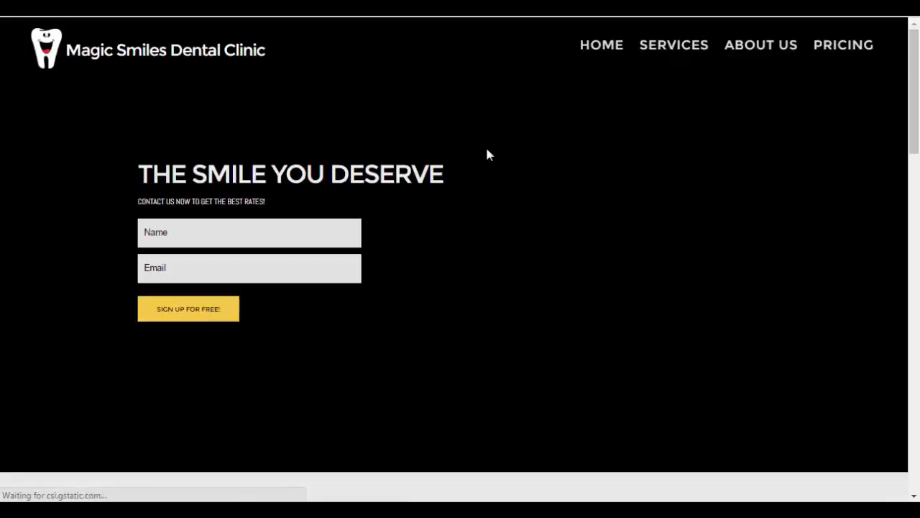
pyautogui.scroll(-6, 468, 170)
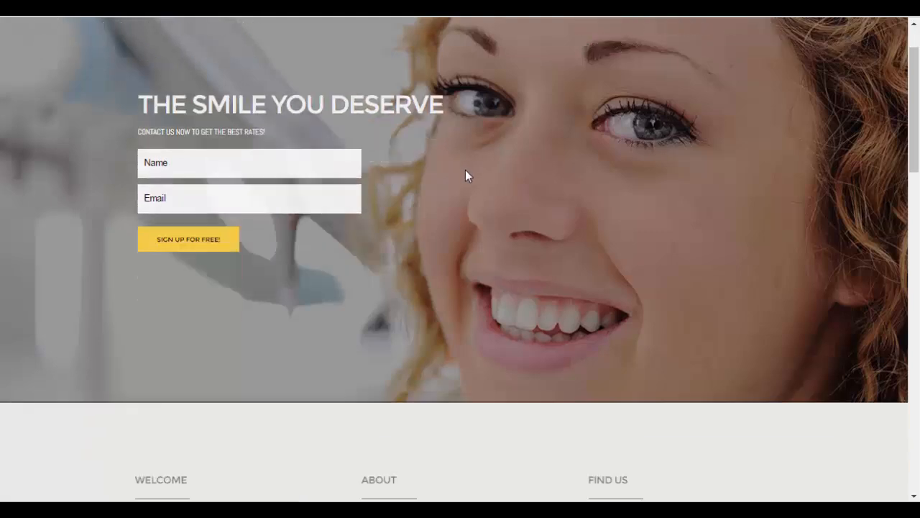
pyautogui.scroll(-9, 465, 171)
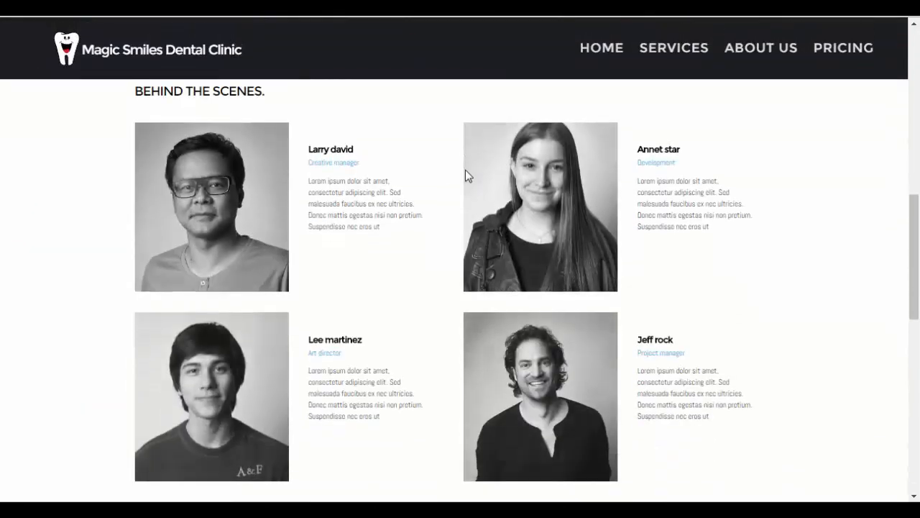
pyautogui.scroll(-3, 465, 174)
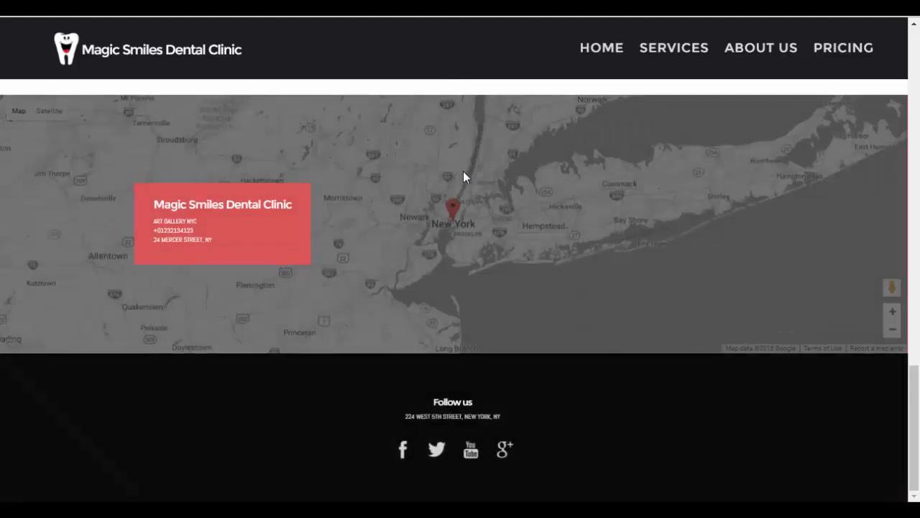
pyautogui.scroll(5, 552, 137)
pyautogui.scroll(5, 553, 137)
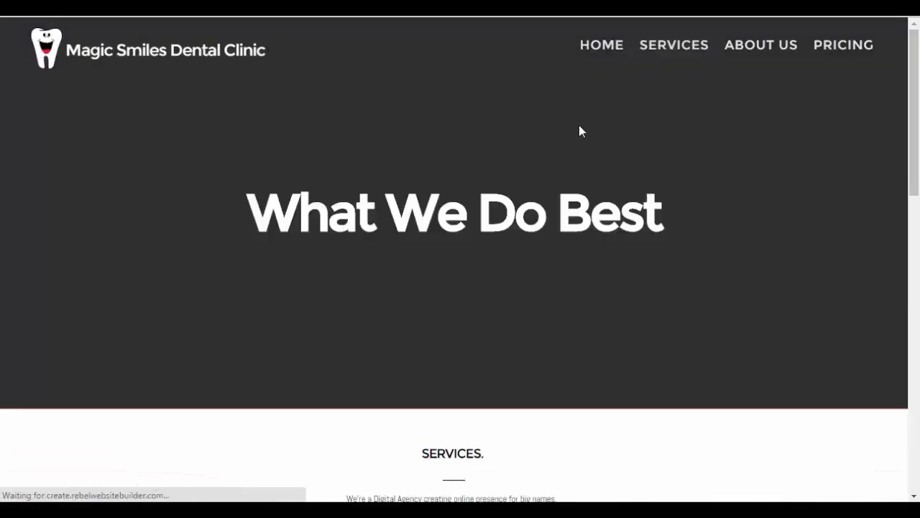
# Review the services and appointment calendar on the live Services page, and open the live Pricing page
pyautogui.scroll(-2, 544, 159)
pyautogui.scroll(-10, 545, 162)
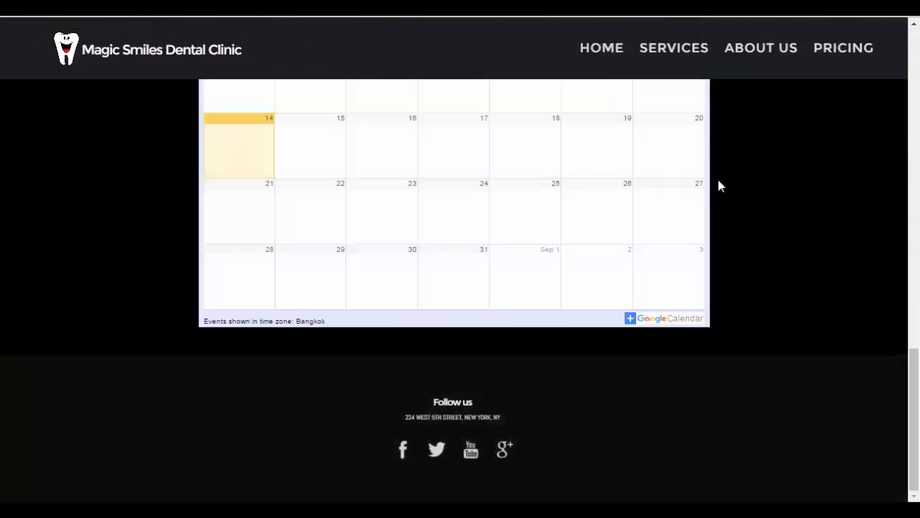
pyautogui.scroll(10, 712, 181)
pyautogui.scroll(2, 688, 182)
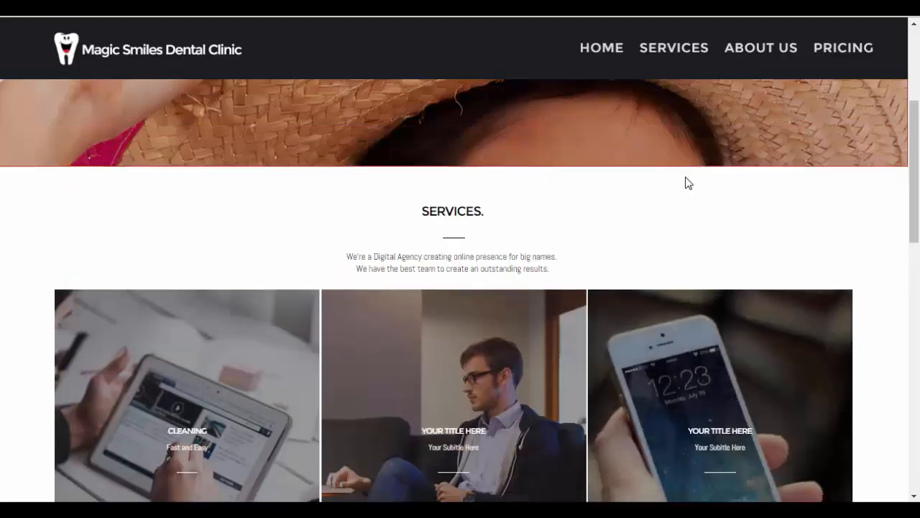
pyautogui.scroll(-8, 678, 183)
pyautogui.scroll(3, 667, 183)
pyautogui.scroll(1, 661, 185)
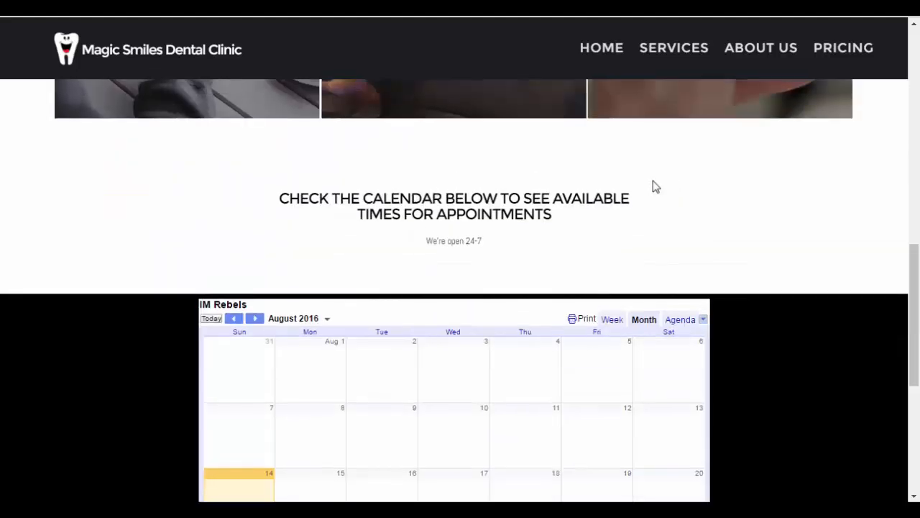
pyautogui.scroll(-3, 581, 328)
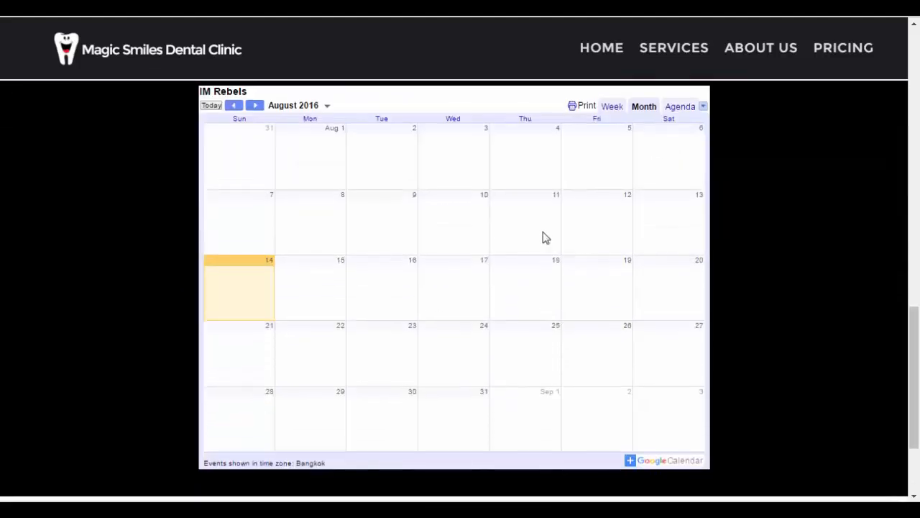
pyautogui.scroll(4, 544, 237)
pyautogui.scroll(-2, 544, 238)
pyautogui.scroll(7, 581, 209)
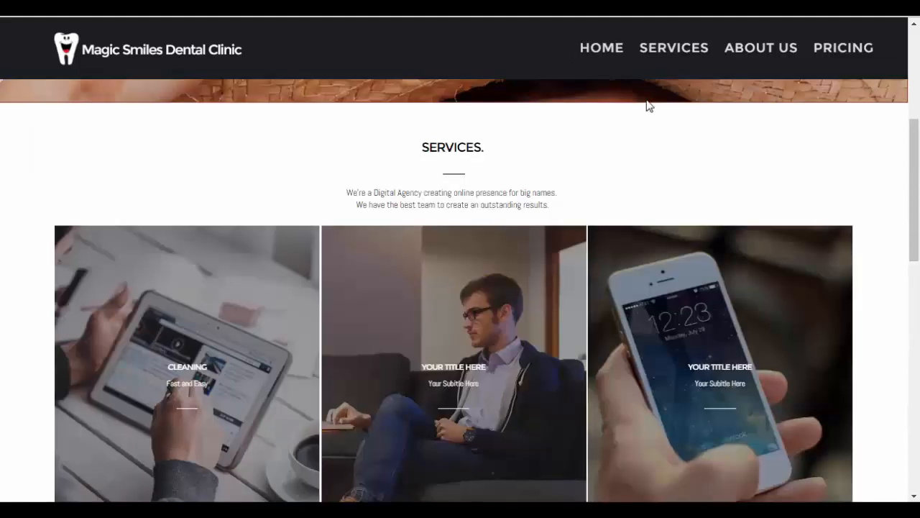
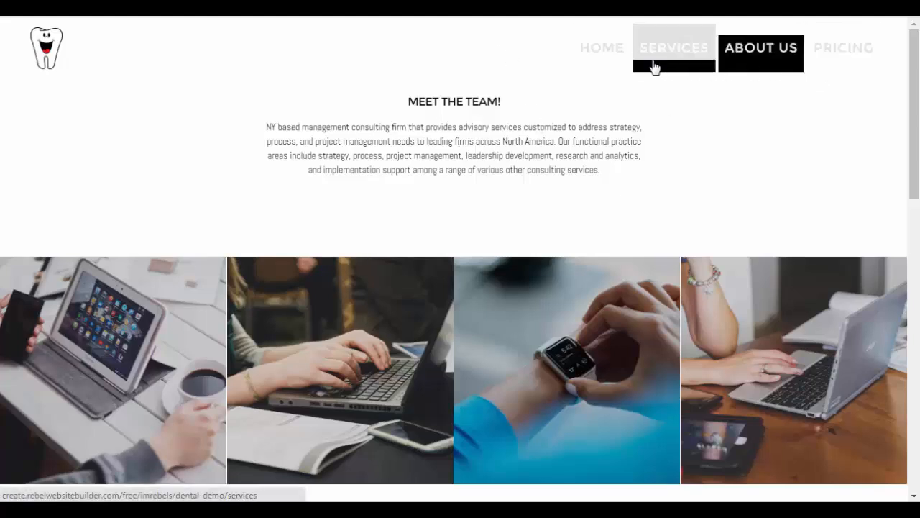
pyautogui.click(839, 46)
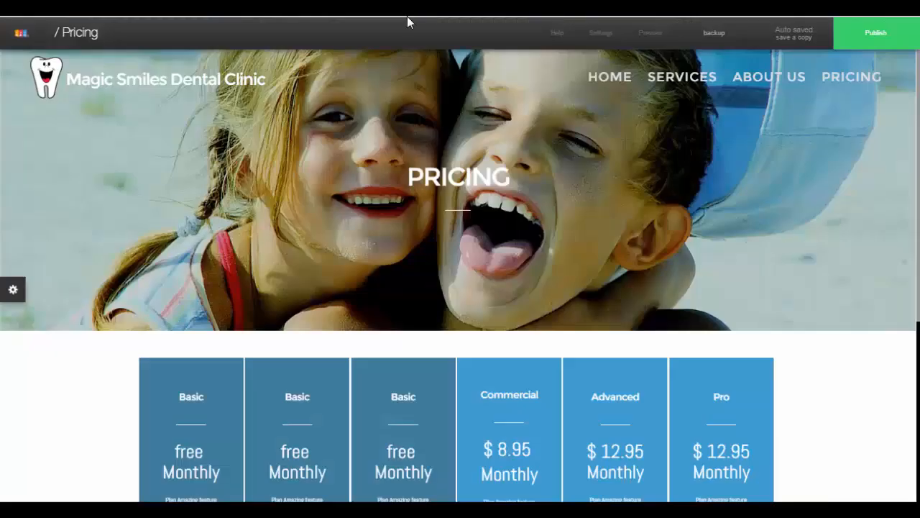
# Return to the website editor and browse the page templates offered for a new page
pyautogui.click(80, 33)
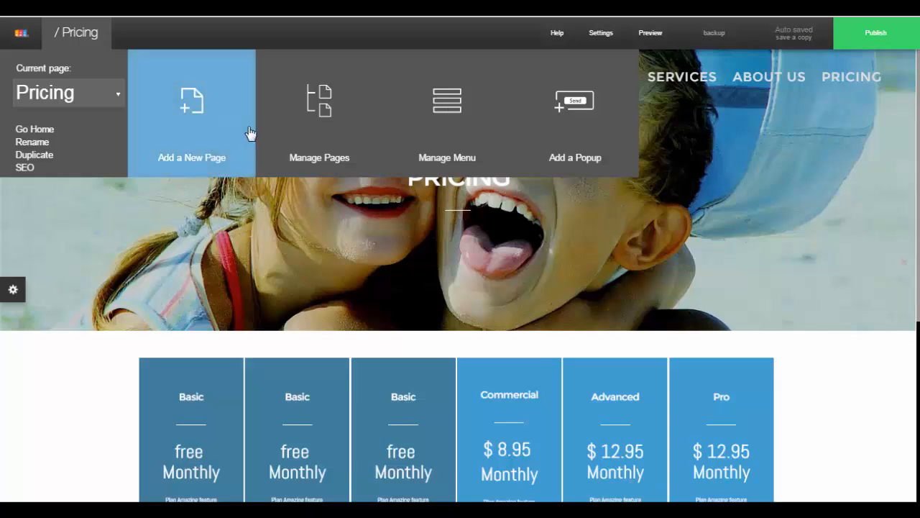
pyautogui.click(202, 132)
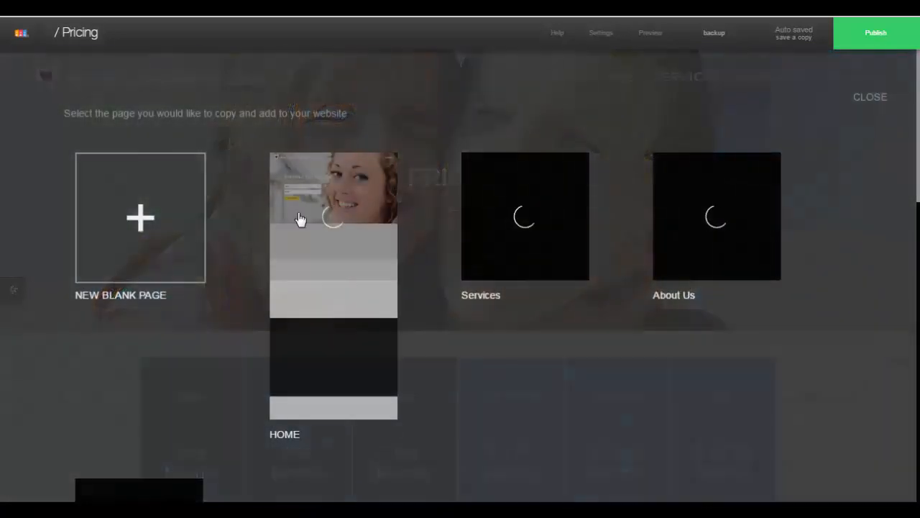
pyautogui.scroll(-5, 353, 258)
pyautogui.scroll(-8, 354, 258)
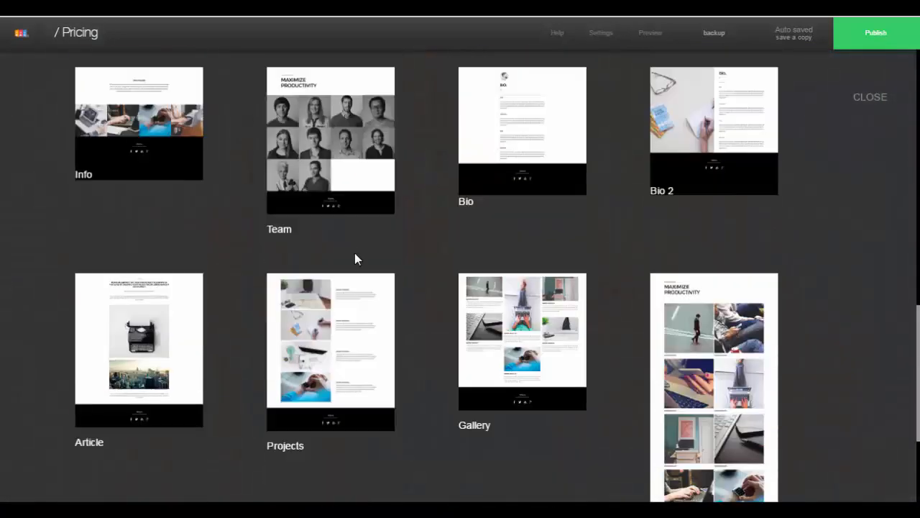
pyautogui.scroll(-4, 366, 255)
pyautogui.scroll(-1, 485, 250)
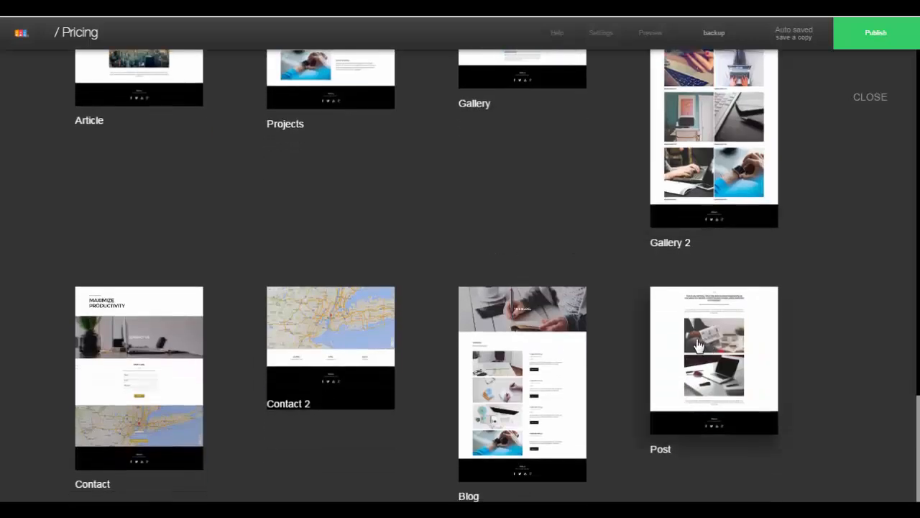
pyautogui.scroll(15, 571, 248)
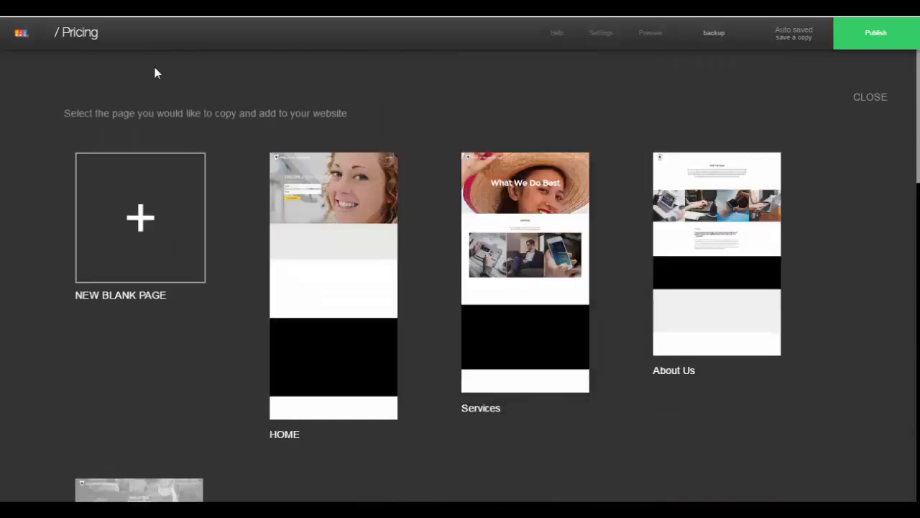
pyautogui.scroll(-5, 739, 318)
pyautogui.scroll(-10, 739, 317)
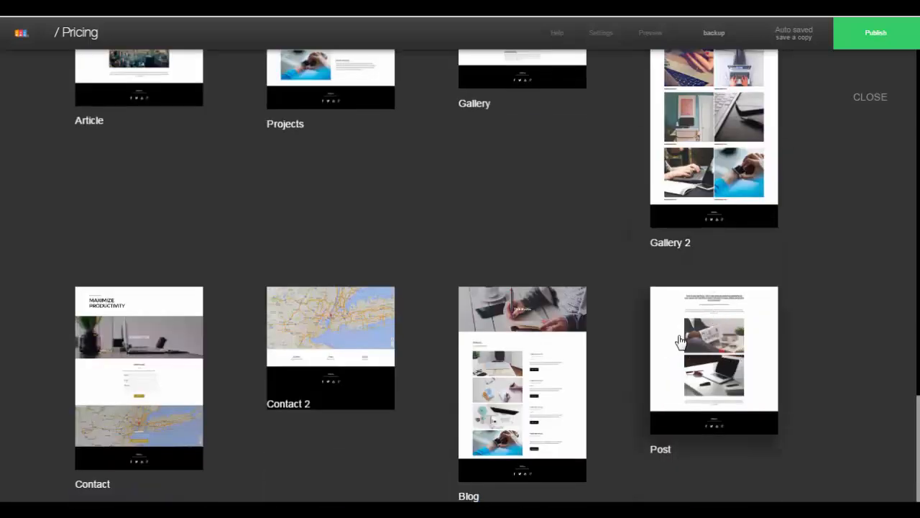
pyautogui.scroll(5, 680, 341)
pyautogui.scroll(-4, 681, 341)
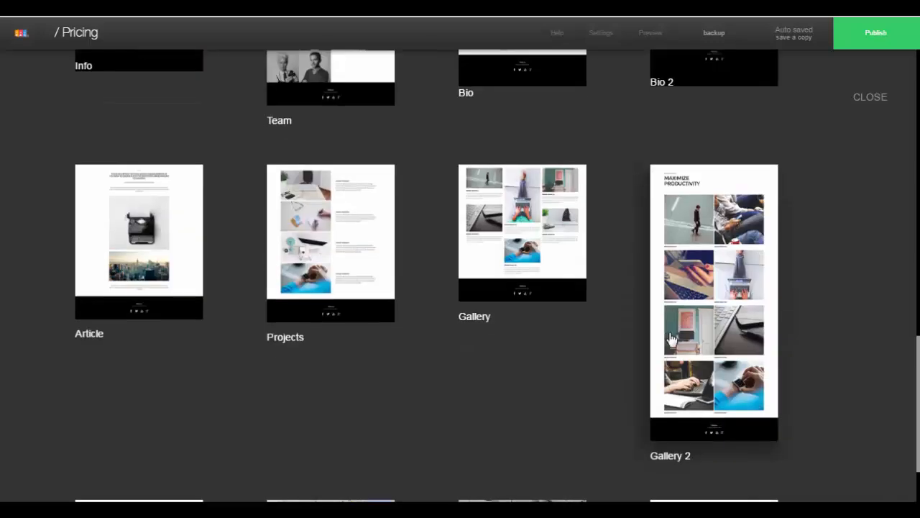
pyautogui.scroll(4, 681, 340)
pyautogui.scroll(-2, 468, 324)
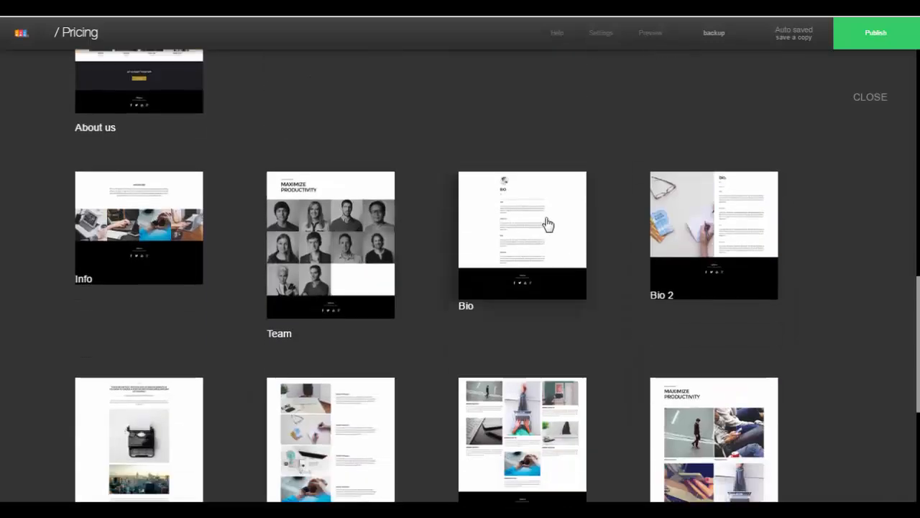
# Add a new page named Blog from the Bio template and include its link in the site menu
pyautogui.click(546, 225)
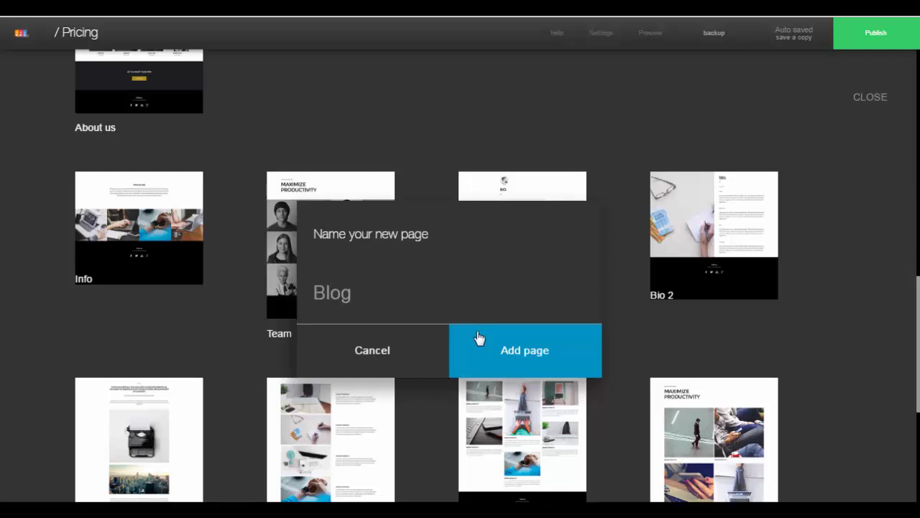
pyautogui.click(522, 351)
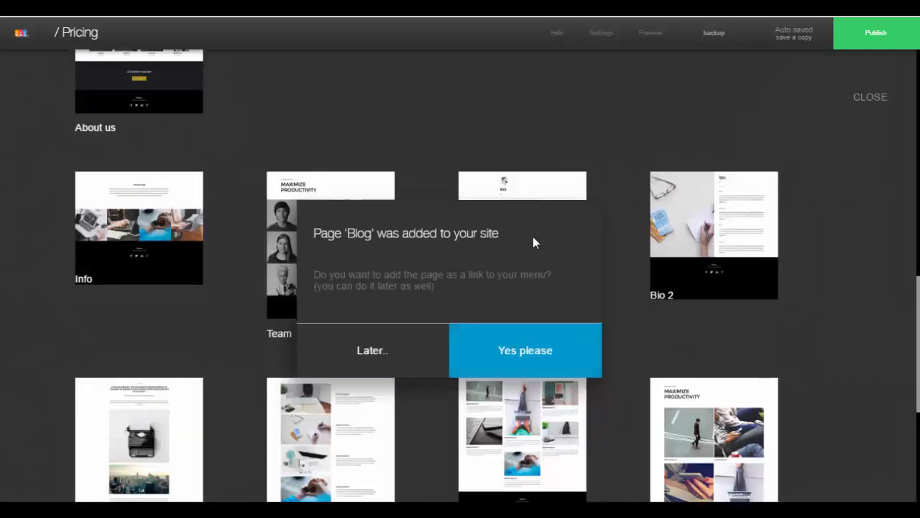
pyautogui.click(517, 354)
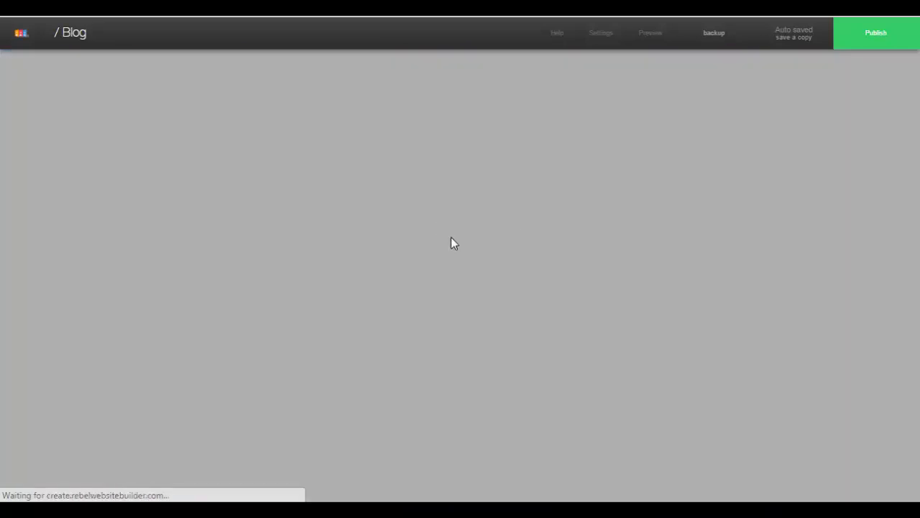
# Add the mountain-image header section reading "Beautiful Innovative Brands & Websites" below the bio section of the Blog page
pyautogui.scroll(-2, 639, 250)
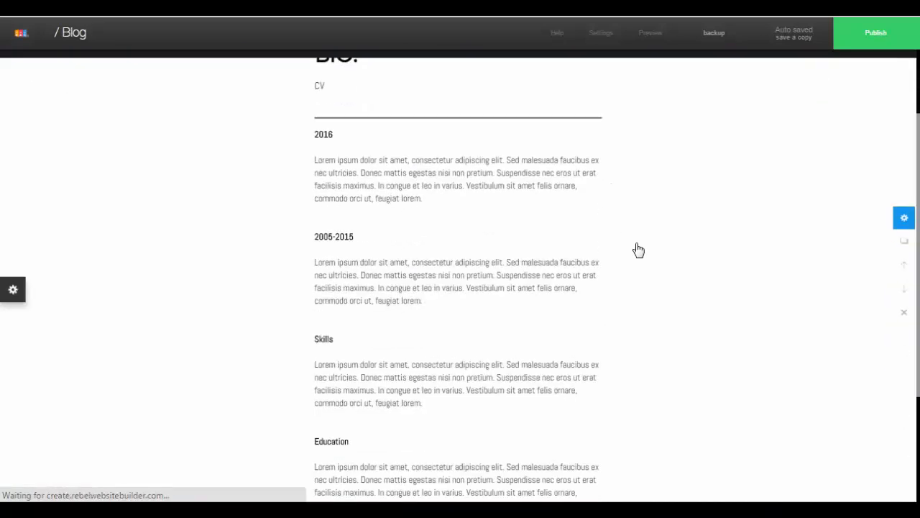
pyautogui.scroll(-3, 638, 249)
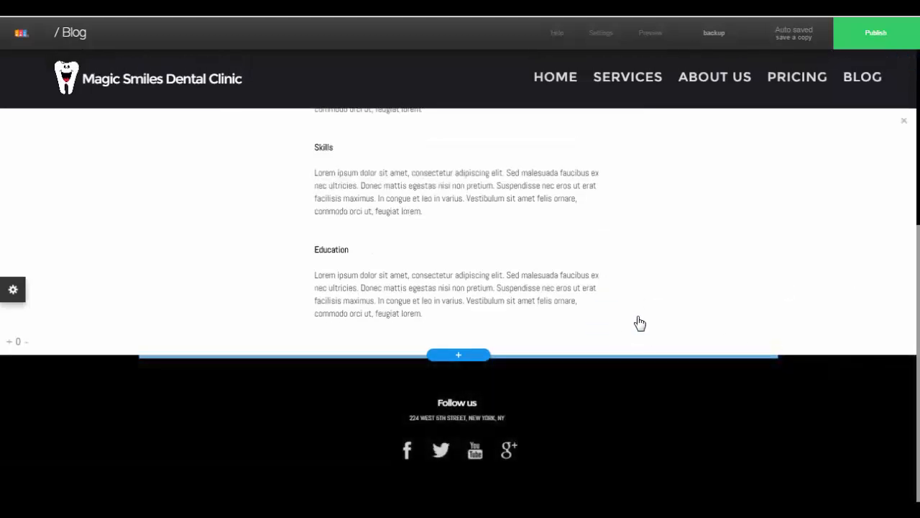
pyautogui.scroll(4, 637, 269)
pyautogui.scroll(-5, 635, 271)
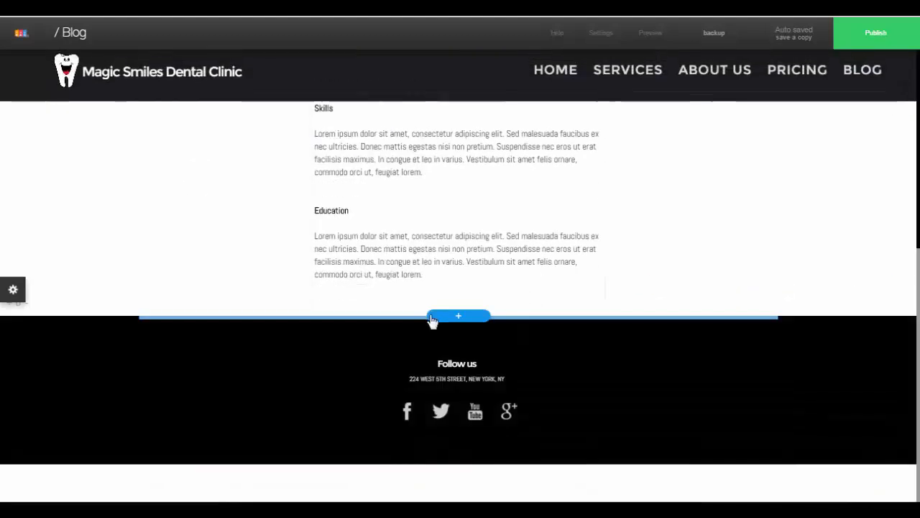
pyautogui.click(458, 321)
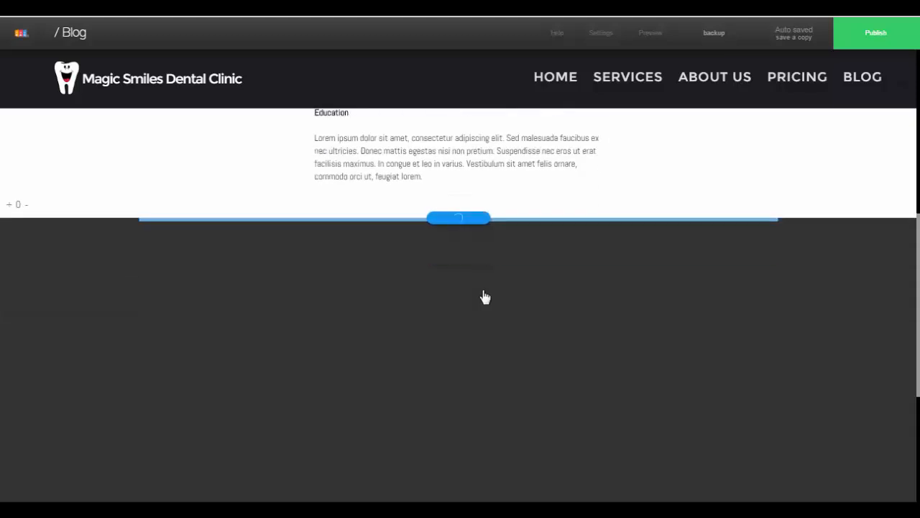
pyautogui.click(450, 288)
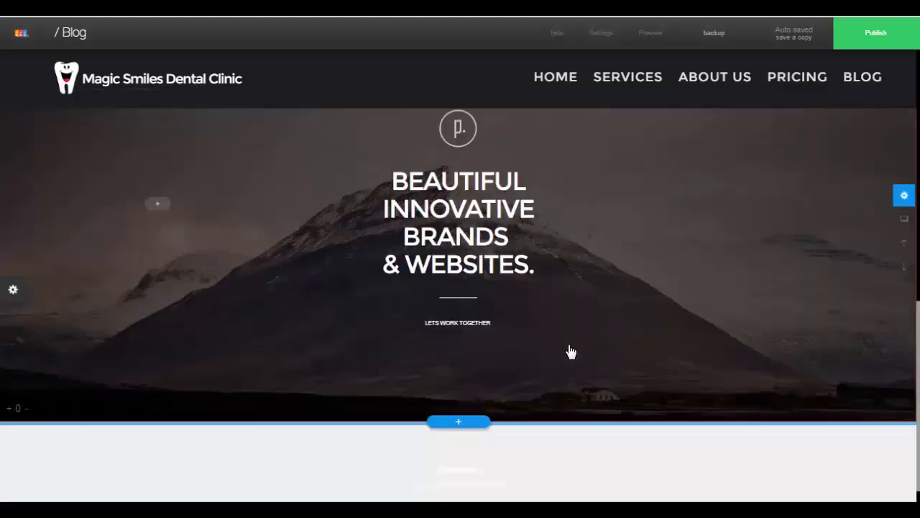
# Delete the bio section with its 2005-2015, Skills and Education texts from the Blog page
pyautogui.scroll(-2, 569, 352)
pyautogui.scroll(5, 617, 312)
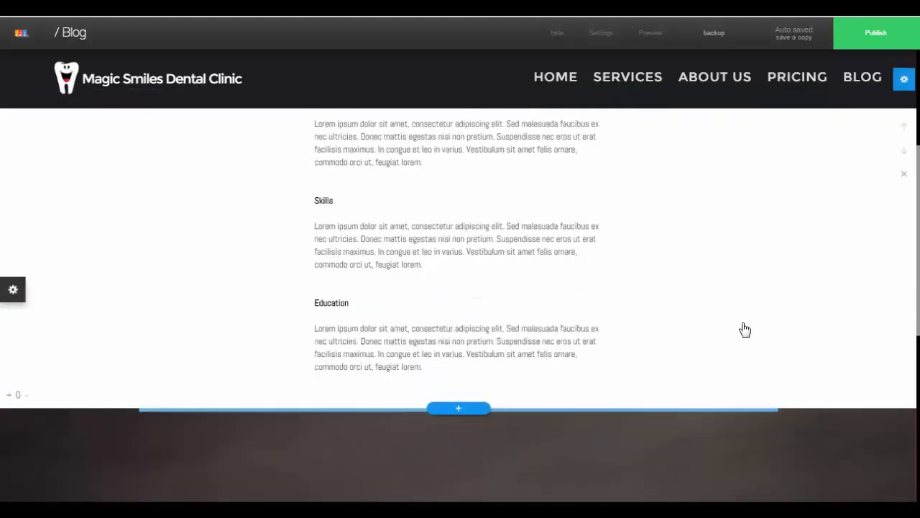
pyautogui.scroll(-1, 744, 329)
pyautogui.scroll(2, 841, 241)
pyautogui.click(907, 214)
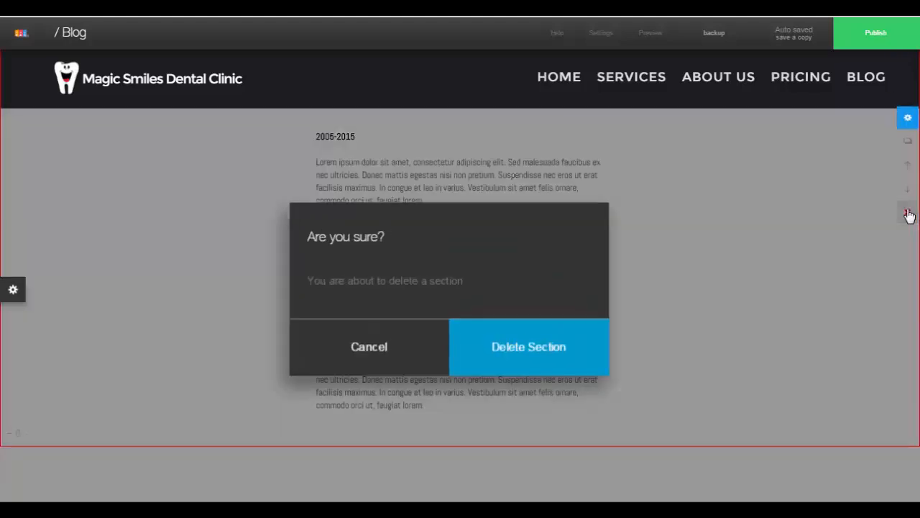
pyautogui.click(520, 346)
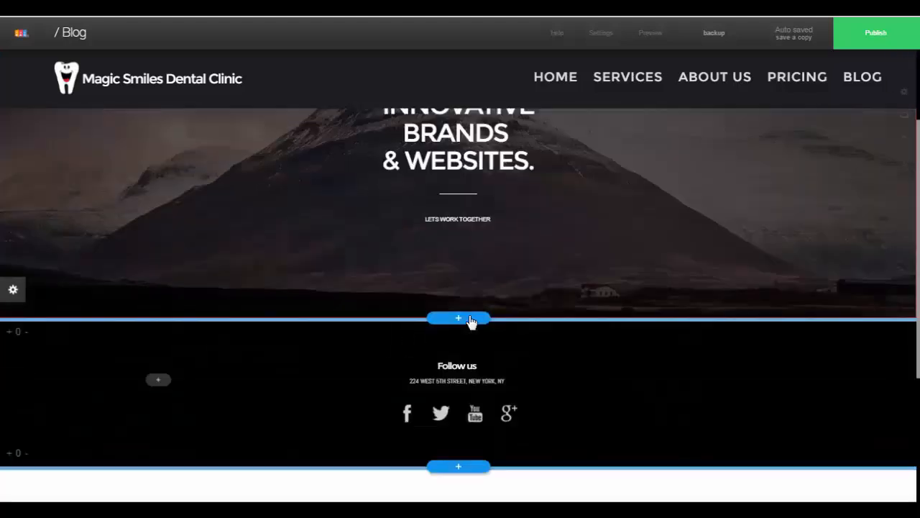
# Add the two-column Recent Posts blog section above the Follow us footer and apply the website style to it
pyautogui.click(448, 307)
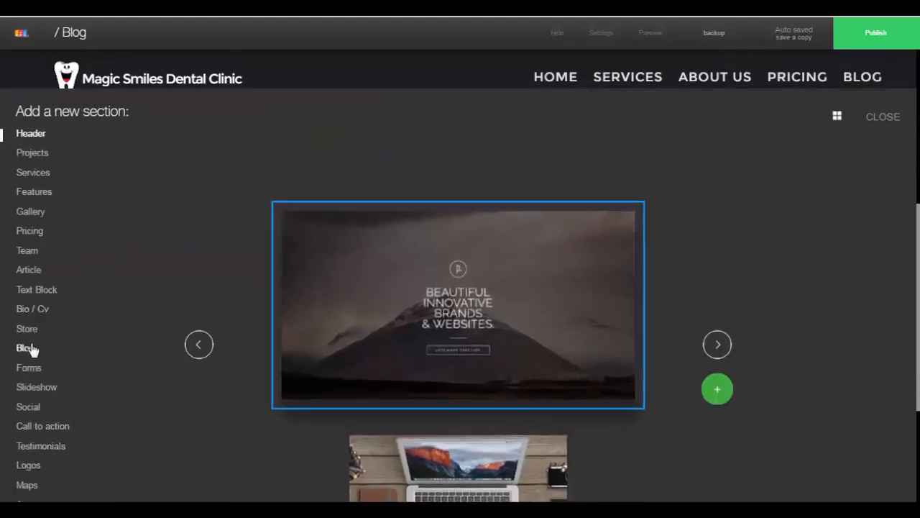
pyautogui.click(29, 349)
pyautogui.scroll(-1, 594, 260)
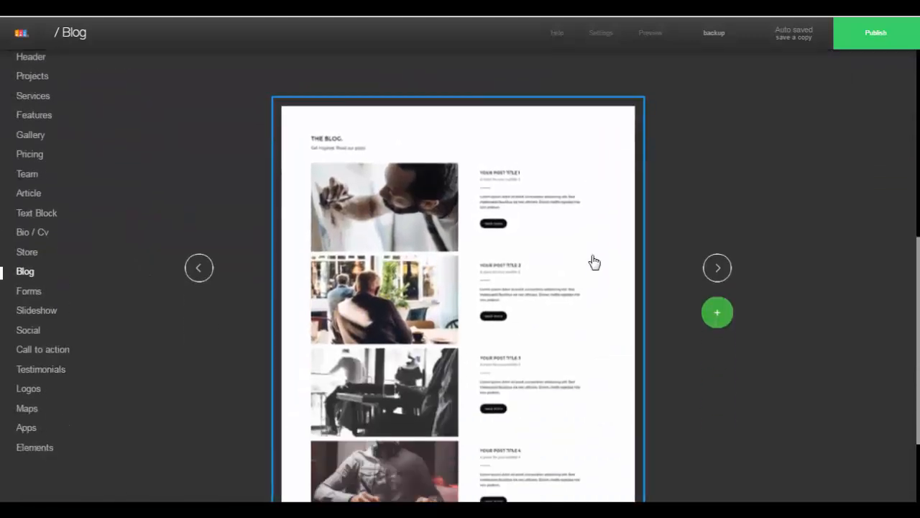
pyautogui.scroll(-3, 594, 260)
pyautogui.scroll(2, 524, 261)
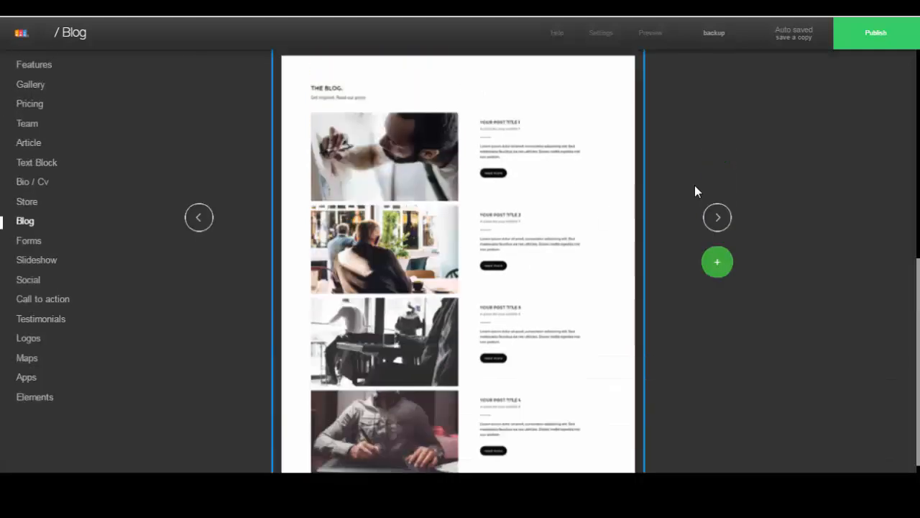
pyautogui.click(720, 222)
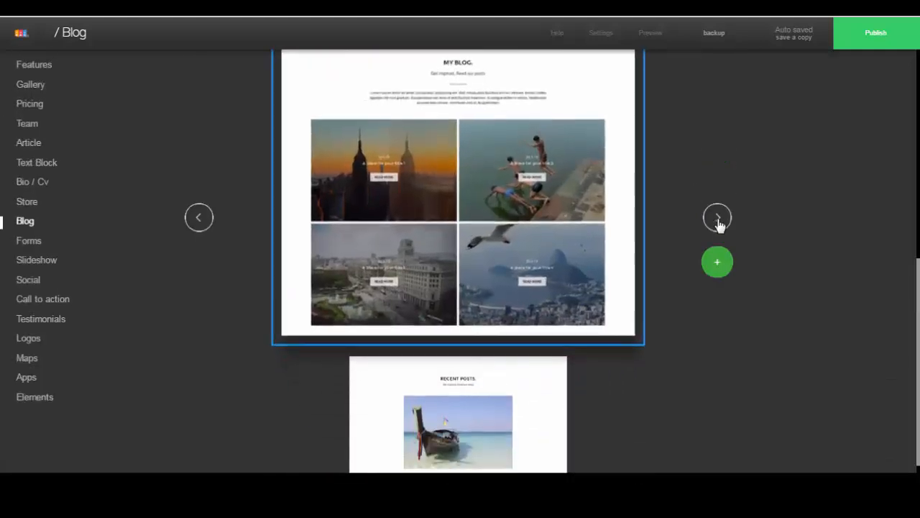
pyautogui.click(719, 222)
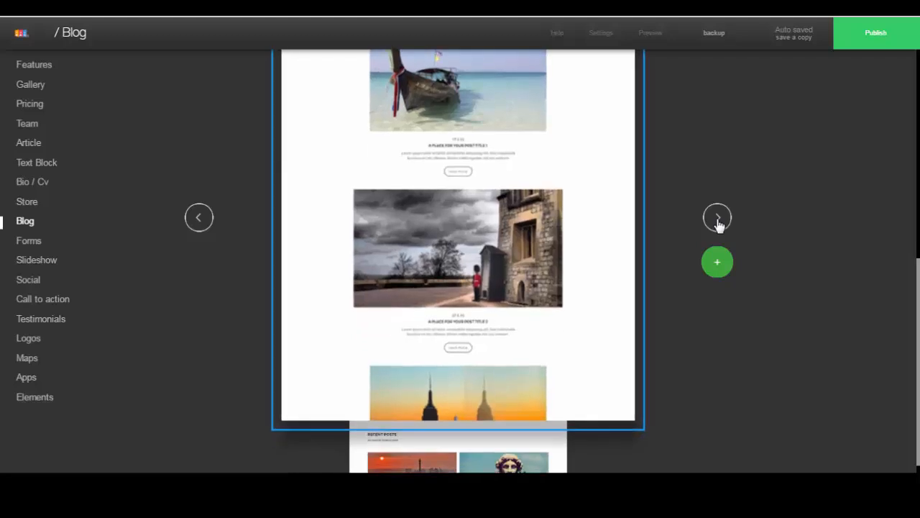
pyautogui.click(718, 221)
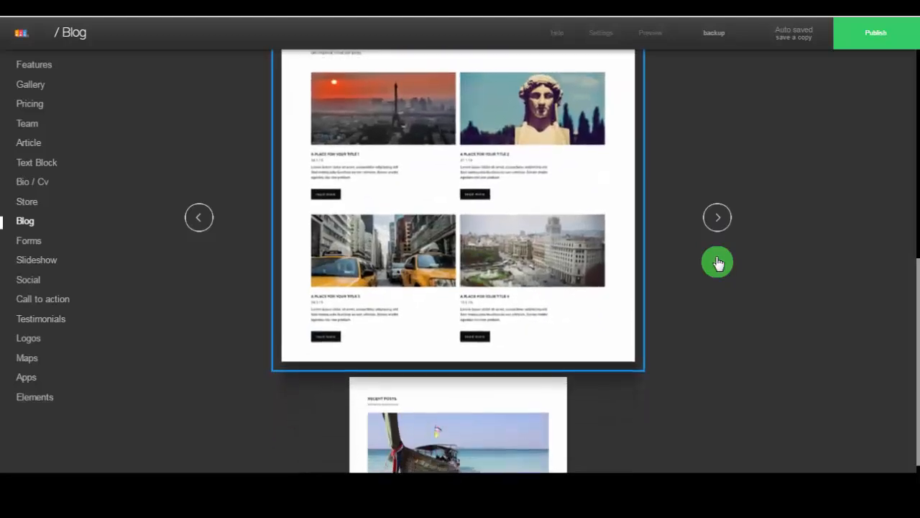
pyautogui.click(718, 263)
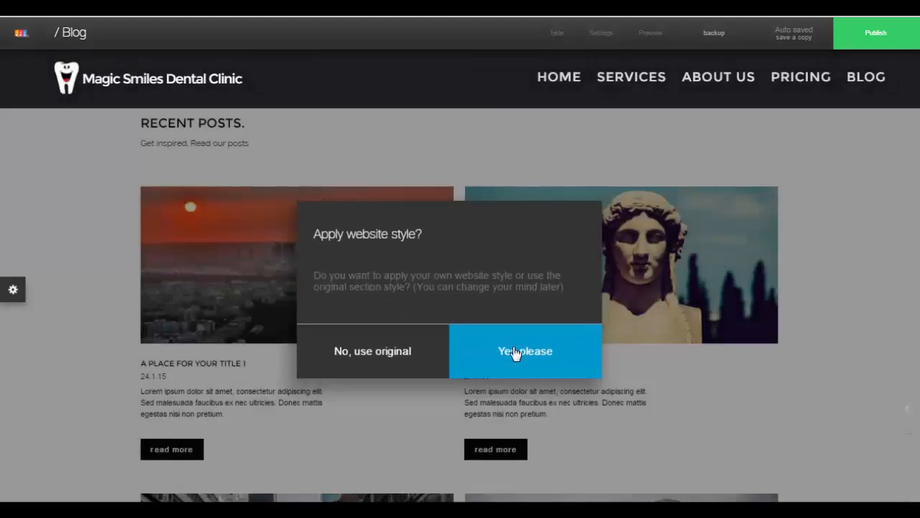
pyautogui.click(508, 353)
# Set the layout of the Recent Posts section to stretched
pyautogui.scroll(5, 600, 263)
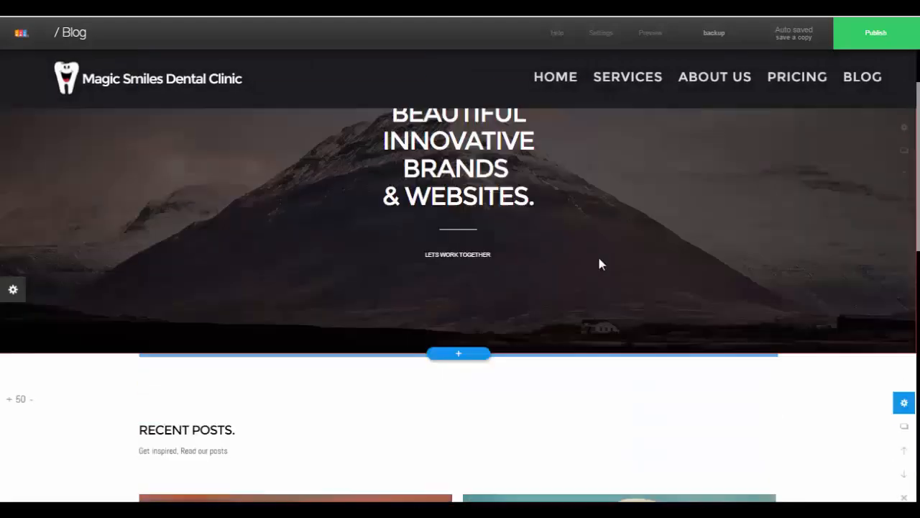
pyautogui.scroll(-5, 601, 266)
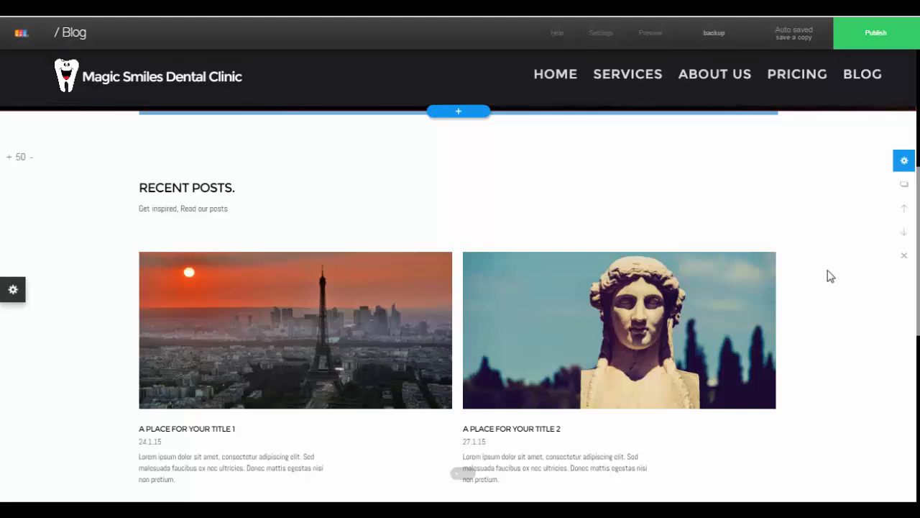
pyautogui.click(903, 161)
pyautogui.moveTo(795, 159); pyautogui.dragTo(799, 95)
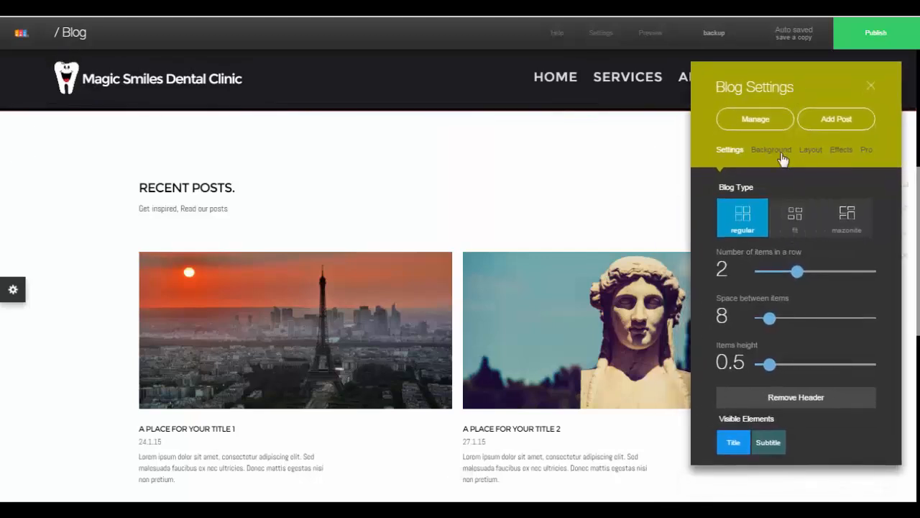
pyautogui.click(805, 154)
pyautogui.click(832, 449)
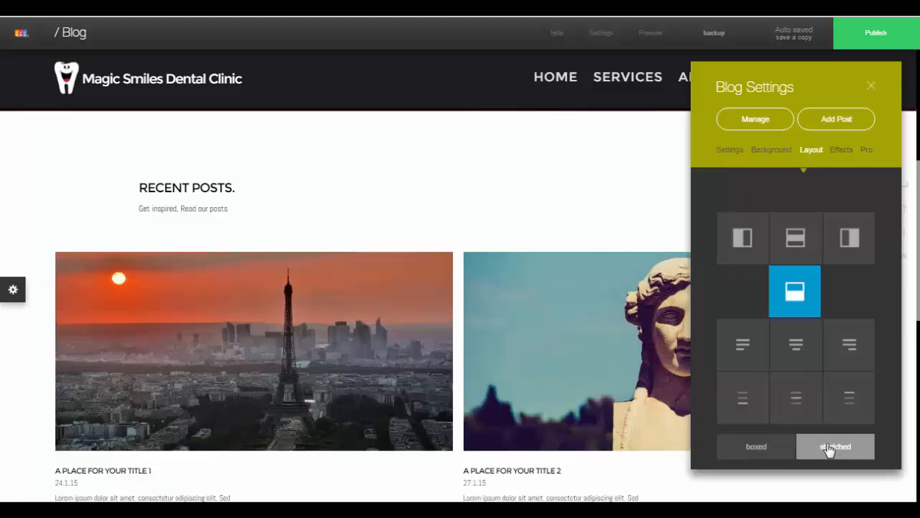
# Set the Recent Posts section to 3 items in a row, 0 space between items and an items height of 0.8
pyautogui.click(728, 151)
pyautogui.moveTo(798, 273); pyautogui.dragTo(801, 274)
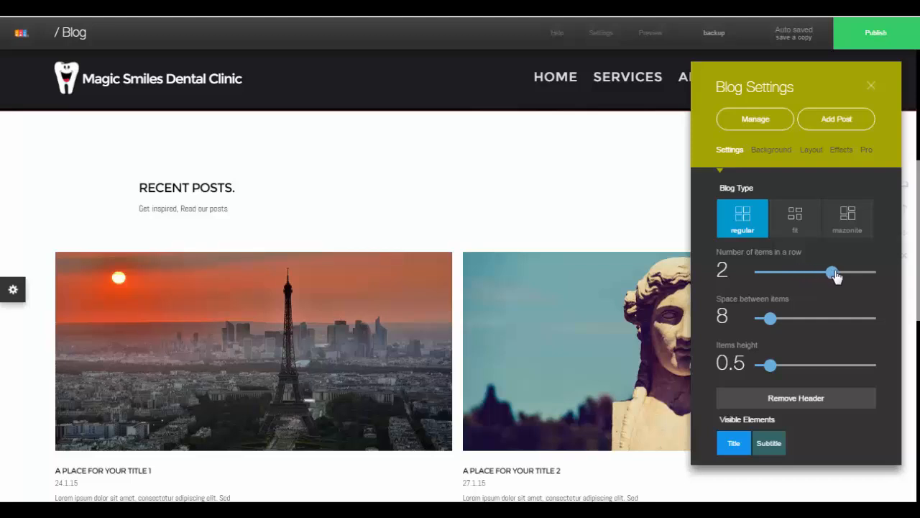
pyautogui.moveTo(836, 277); pyautogui.dragTo(841, 277)
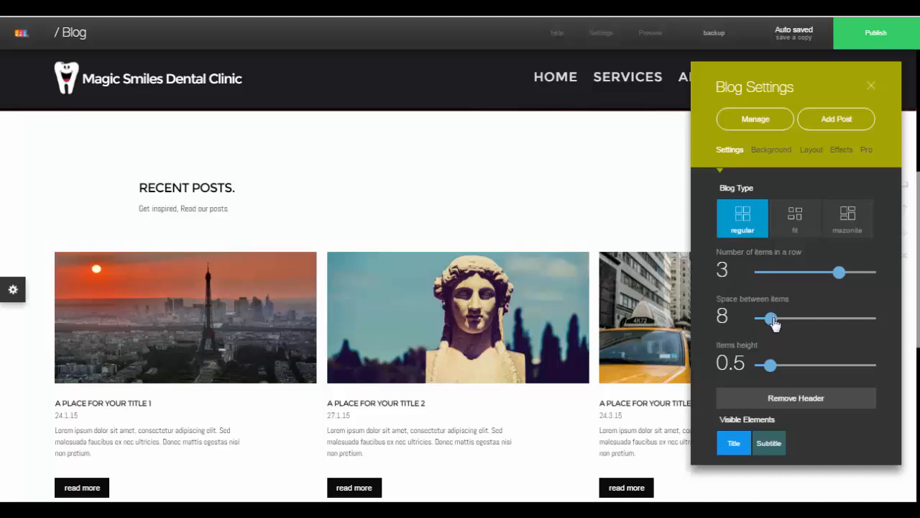
pyautogui.moveTo(774, 323); pyautogui.dragTo(761, 330)
pyautogui.moveTo(773, 369); pyautogui.dragTo(780, 371)
pyautogui.moveTo(770, 79); pyautogui.dragTo(769, 51)
# Try the mazonite and fit blog types on the Recent Posts section, return to regular and close the blog settings
pyautogui.click(846, 188)
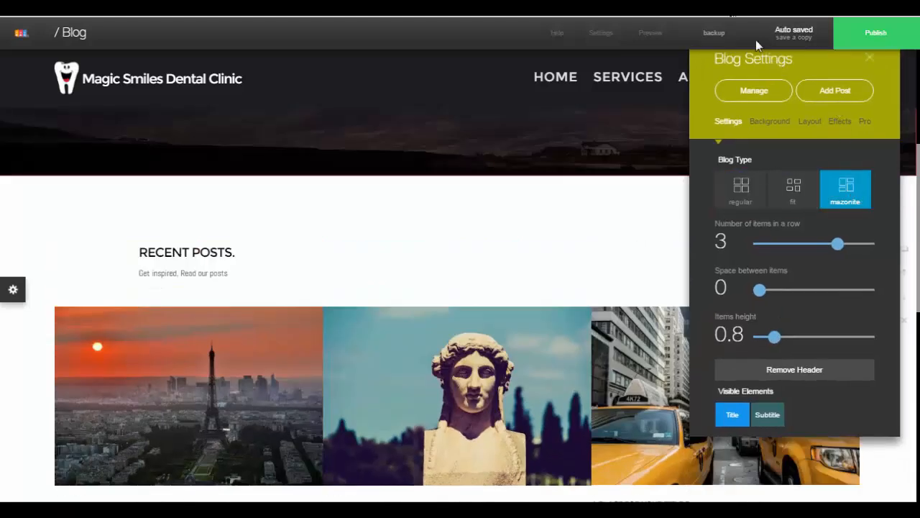
pyautogui.scroll(-2, 493, 285)
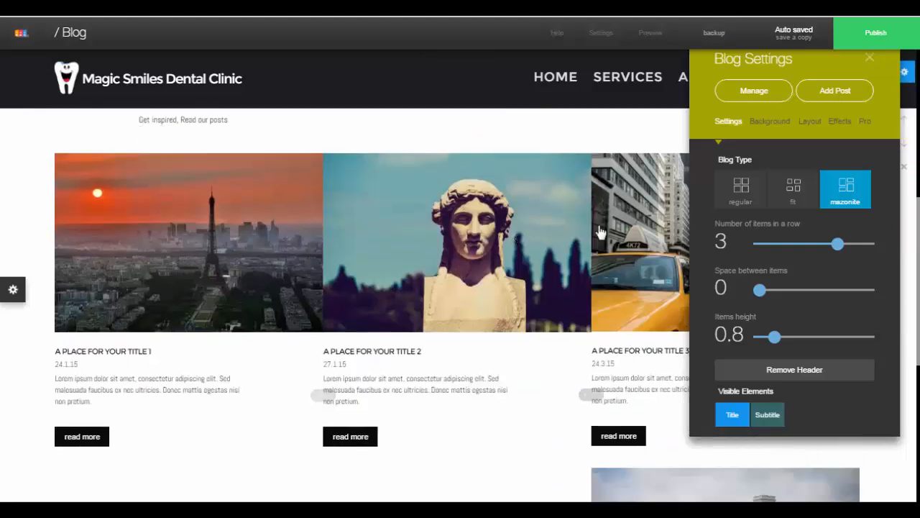
pyautogui.click(793, 189)
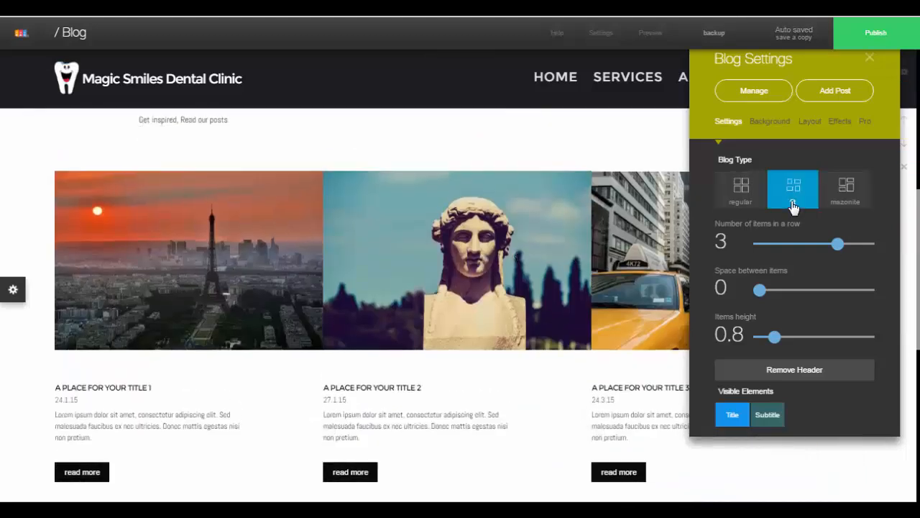
pyautogui.click(740, 194)
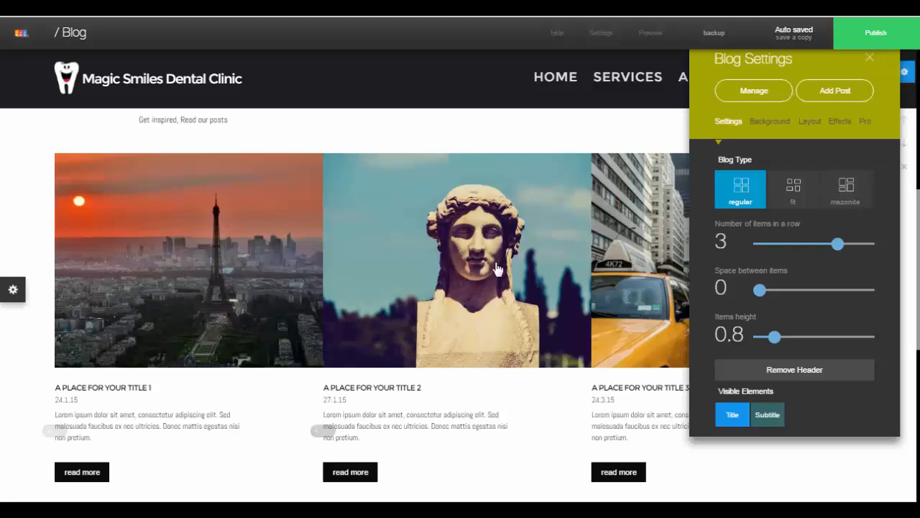
pyautogui.click(845, 191)
pyautogui.scroll(-4, 411, 324)
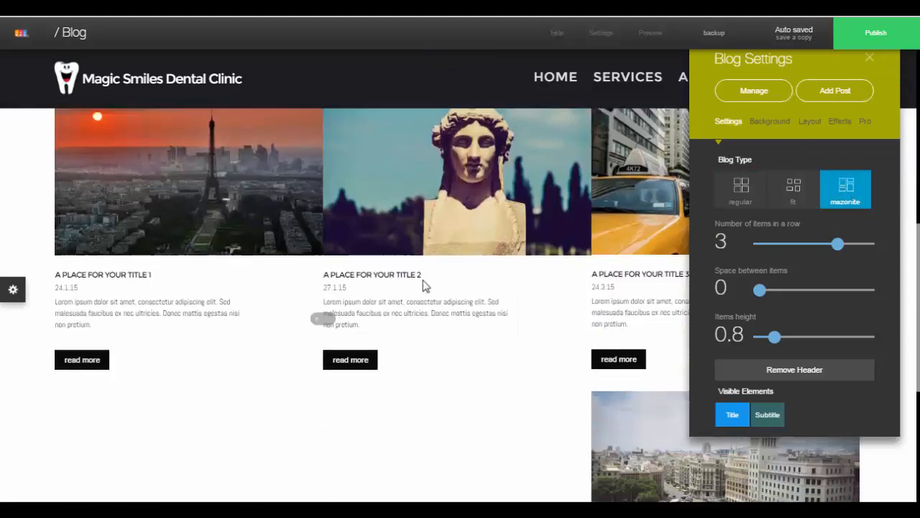
pyautogui.scroll(4, 435, 286)
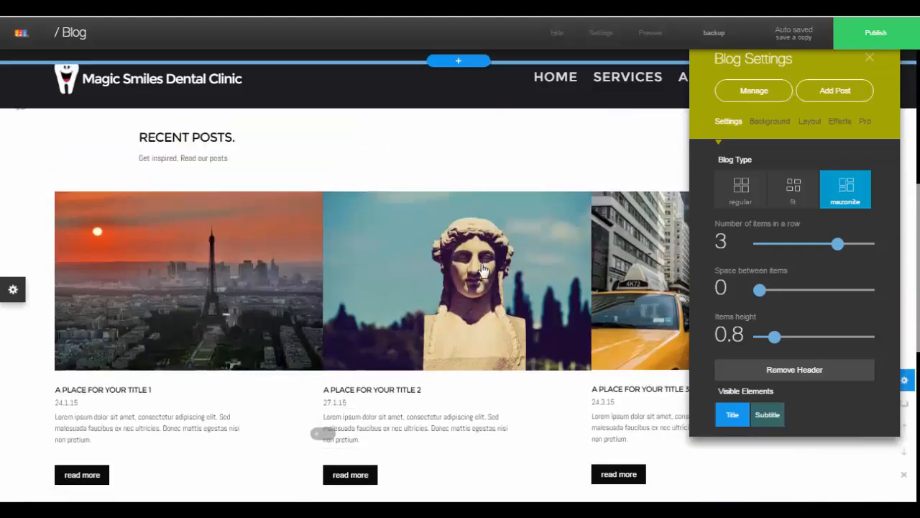
pyautogui.scroll(-1, 486, 271)
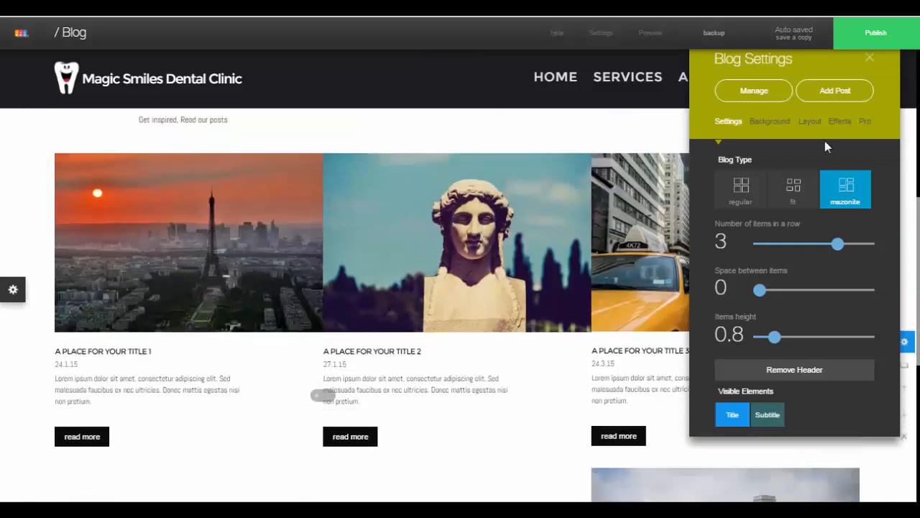
pyautogui.click(746, 197)
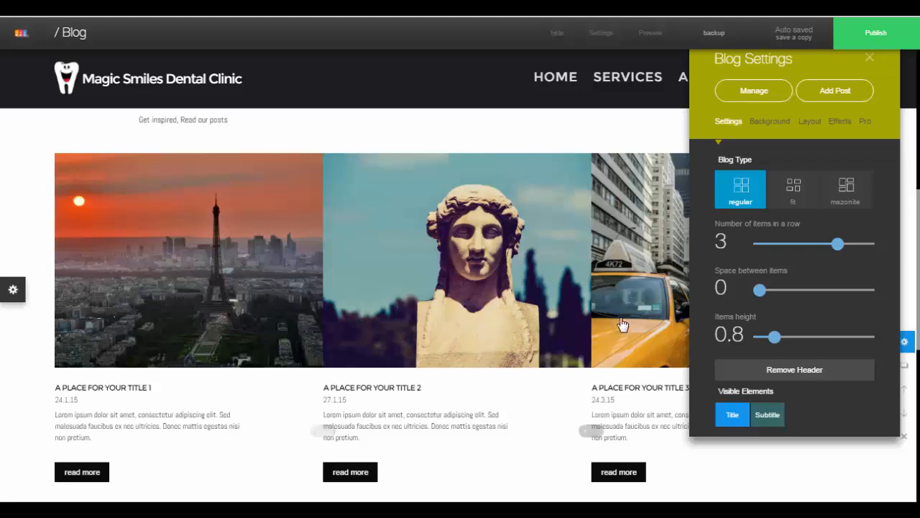
pyautogui.click(870, 63)
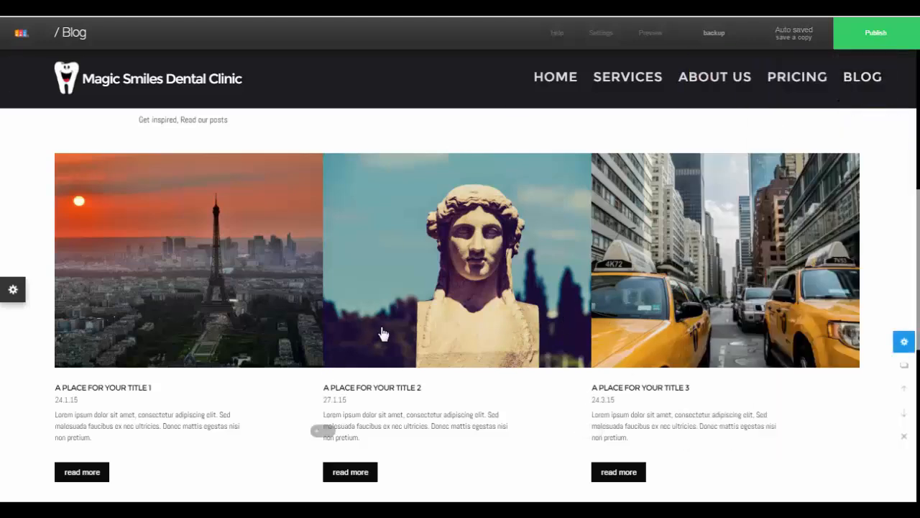
# Review the image grid and texts of the Recent Posts section and try the first post's read more link
pyautogui.scroll(3, 379, 332)
pyautogui.scroll(-2, 315, 316)
pyautogui.scroll(-1, 314, 317)
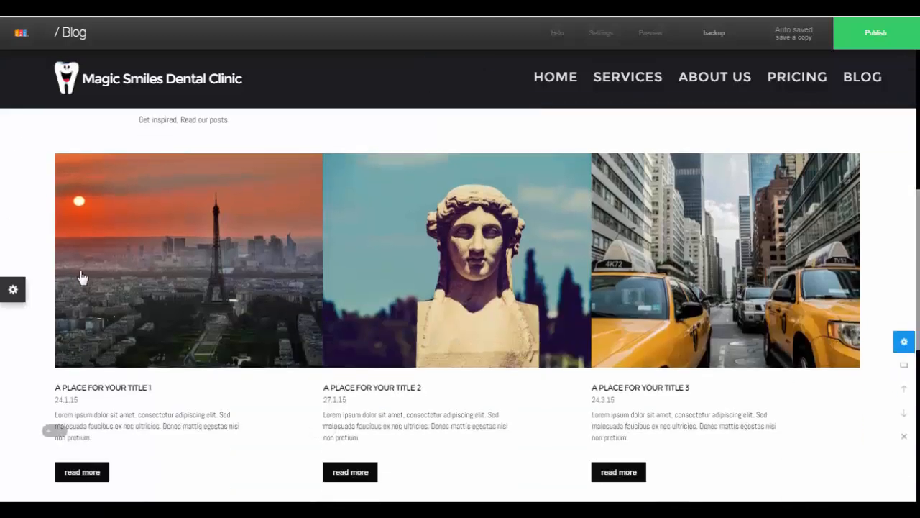
pyautogui.scroll(-2, 164, 266)
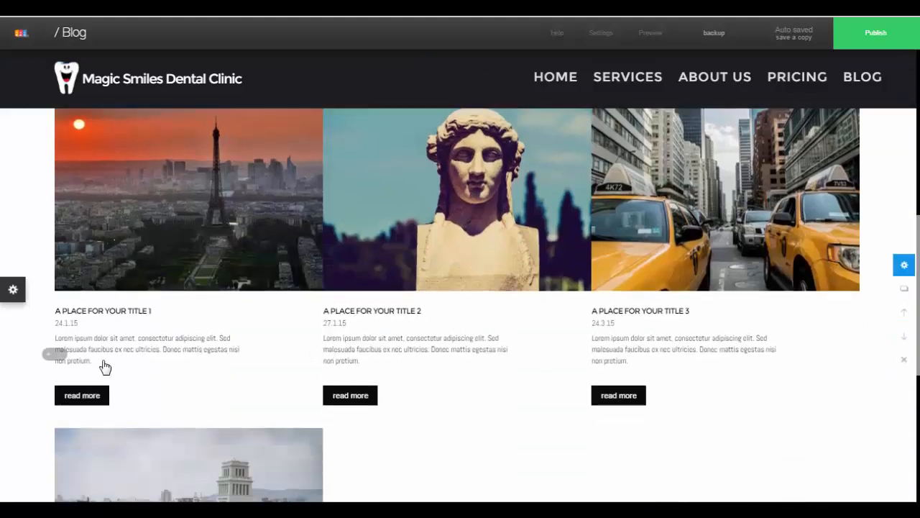
pyautogui.click(89, 401)
# Publish the site with the new Blog page and return to the editor at the Follow us footer
pyautogui.click(874, 35)
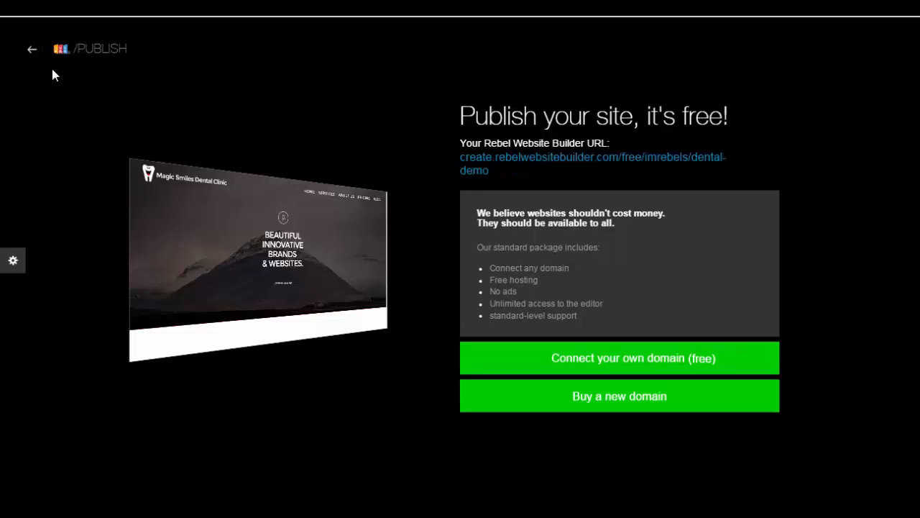
pyautogui.click(33, 52)
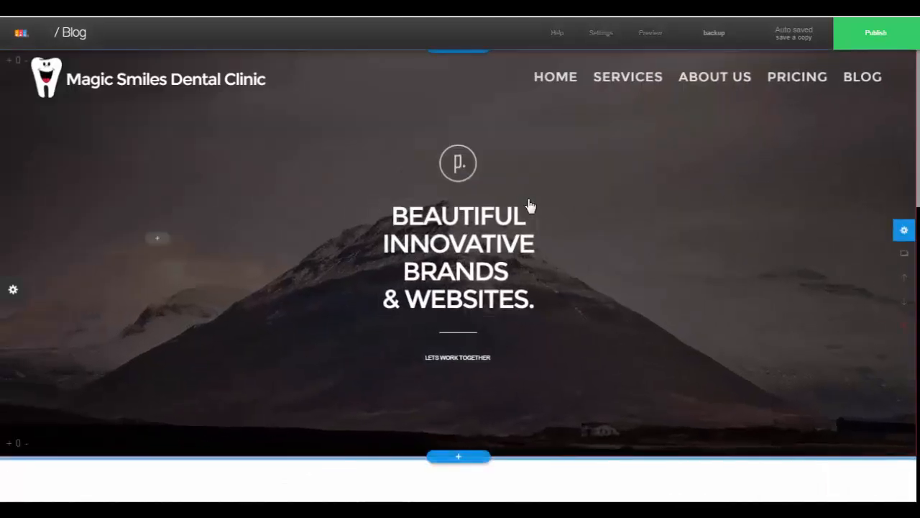
pyautogui.scroll(-10, 528, 210)
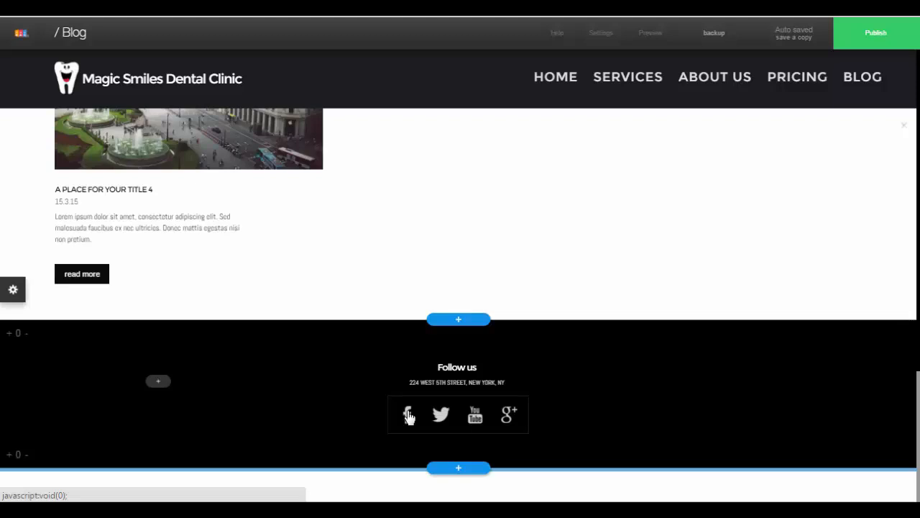
pyautogui.click(409, 415)
pyautogui.click(449, 417)
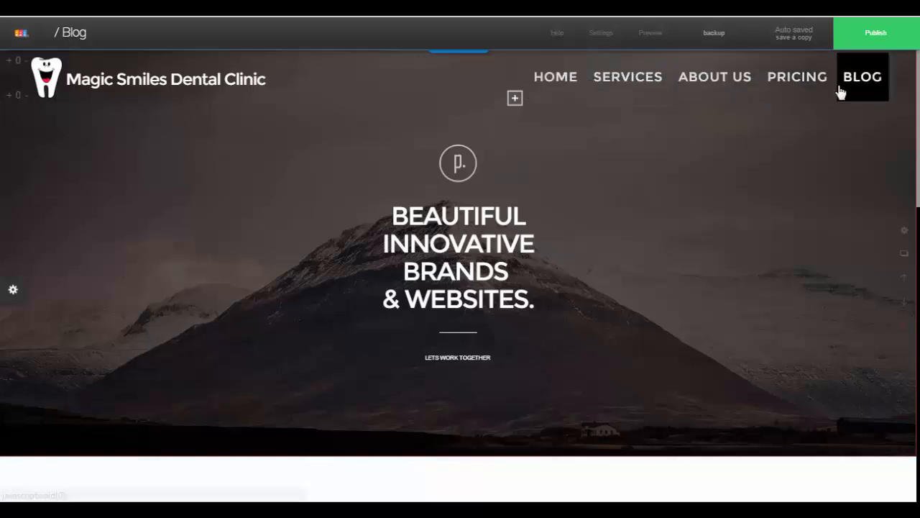
# Set the website menu's buttons spacing to 25 and close the menu settings
pyautogui.click(803, 89)
pyautogui.click(845, 151)
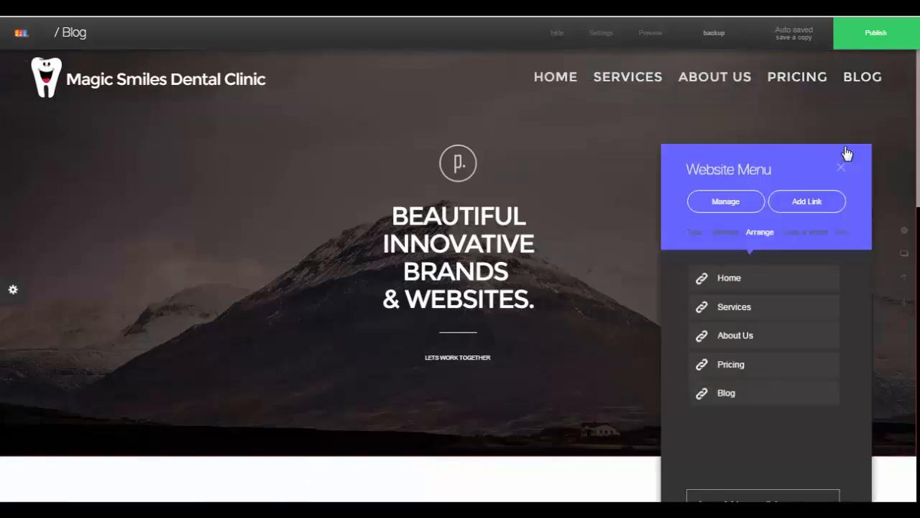
pyautogui.moveTo(732, 179); pyautogui.dragTo(277, 98)
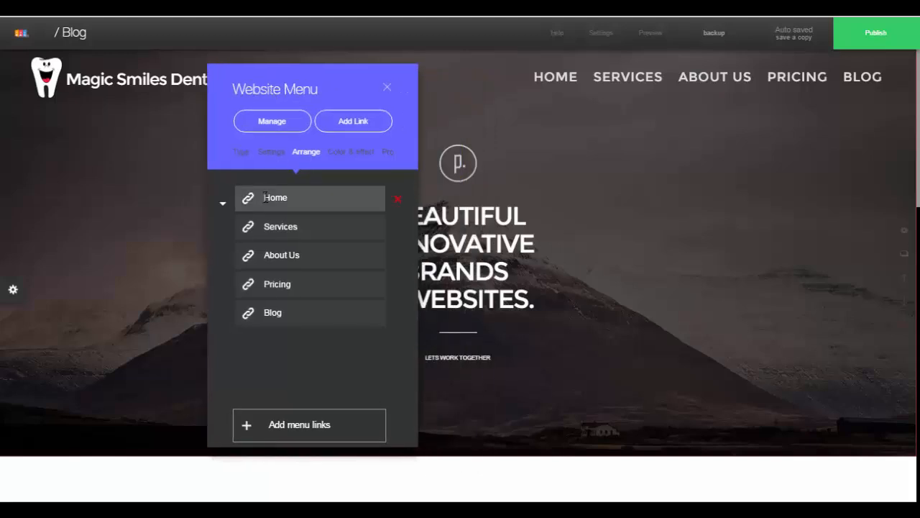
pyautogui.click(264, 154)
pyautogui.click(242, 153)
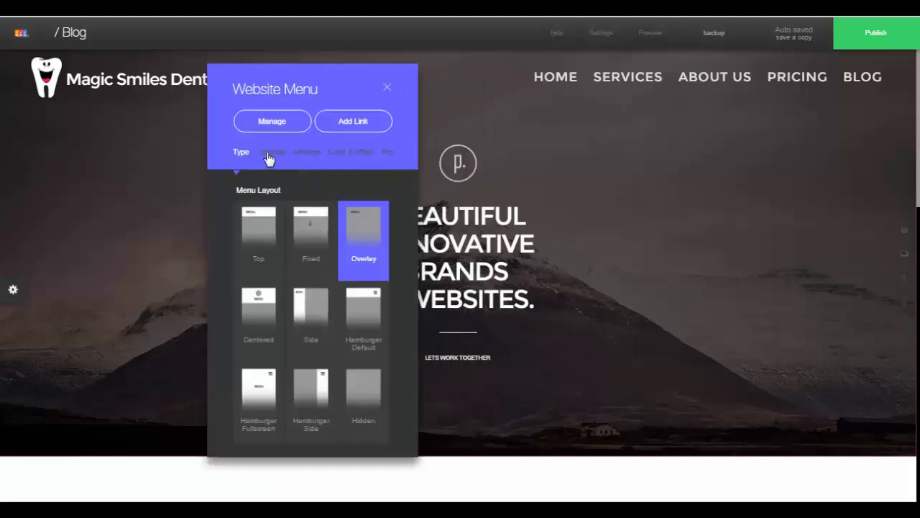
pyautogui.click(270, 152)
pyautogui.moveTo(280, 261); pyautogui.dragTo(307, 265)
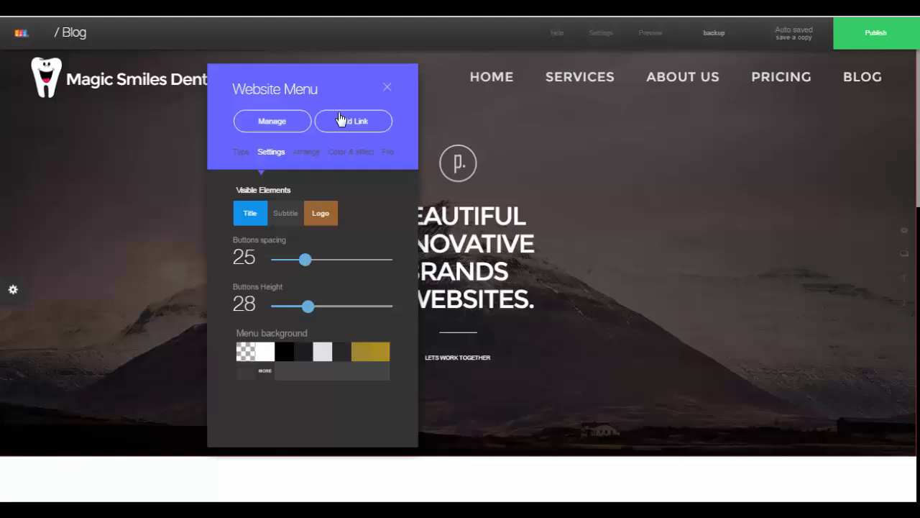
pyautogui.click(388, 89)
# Publish the site again to its temporary URL and return to the Blog page in the editor
pyautogui.click(871, 44)
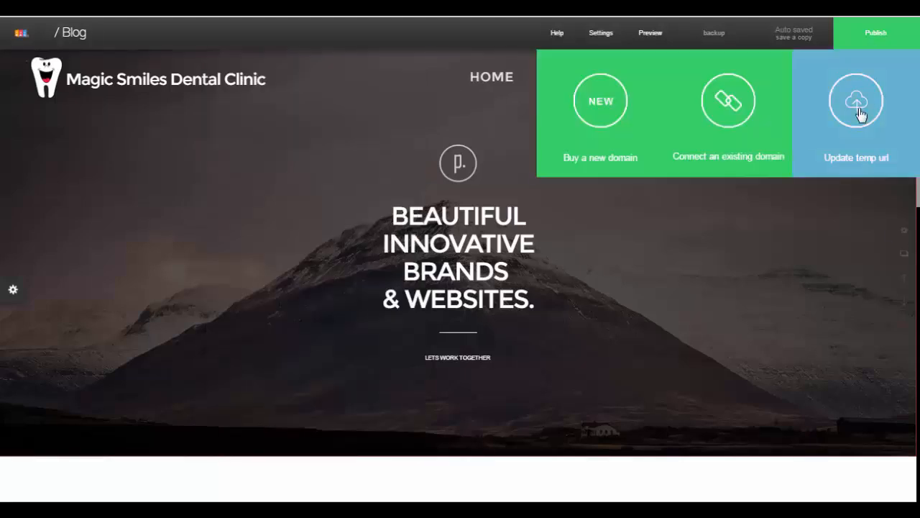
pyautogui.click(608, 174)
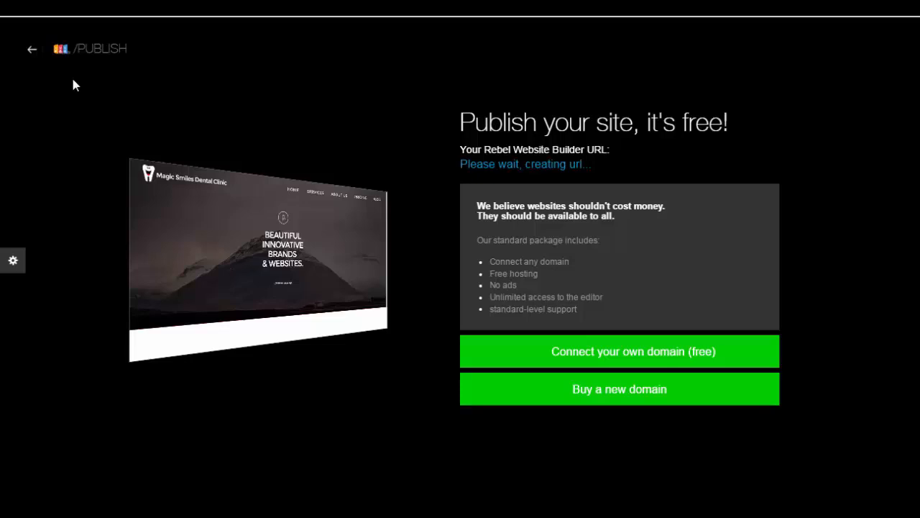
pyautogui.click(32, 52)
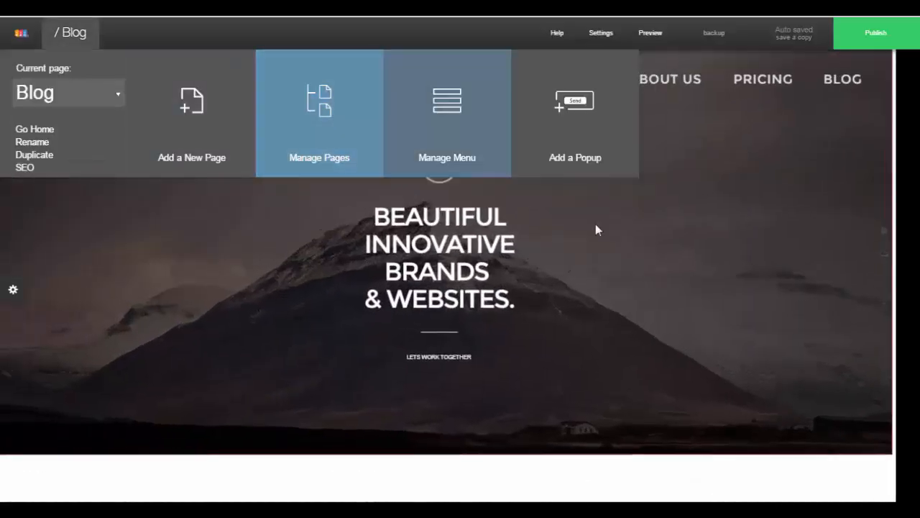
# Switch from the Blog page to the Home page through the page manager
pyautogui.scroll(-6, 460, 223)
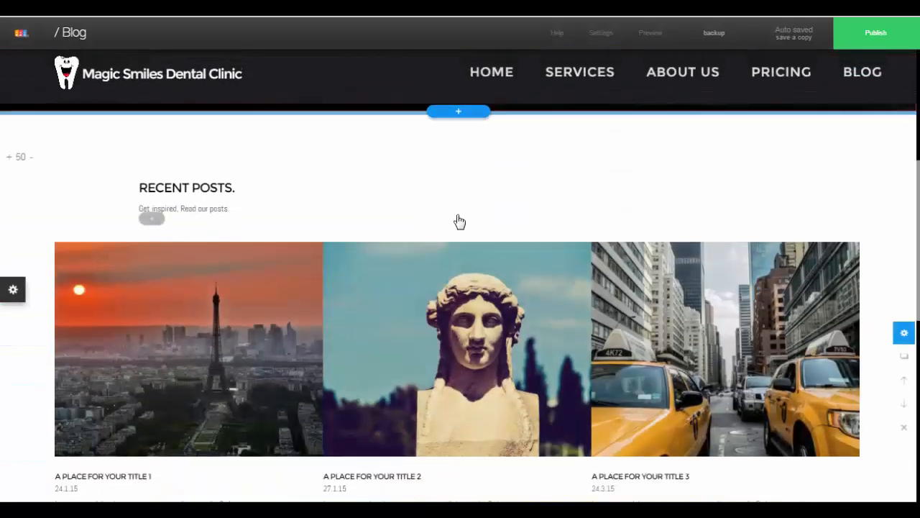
pyautogui.scroll(6, 467, 208)
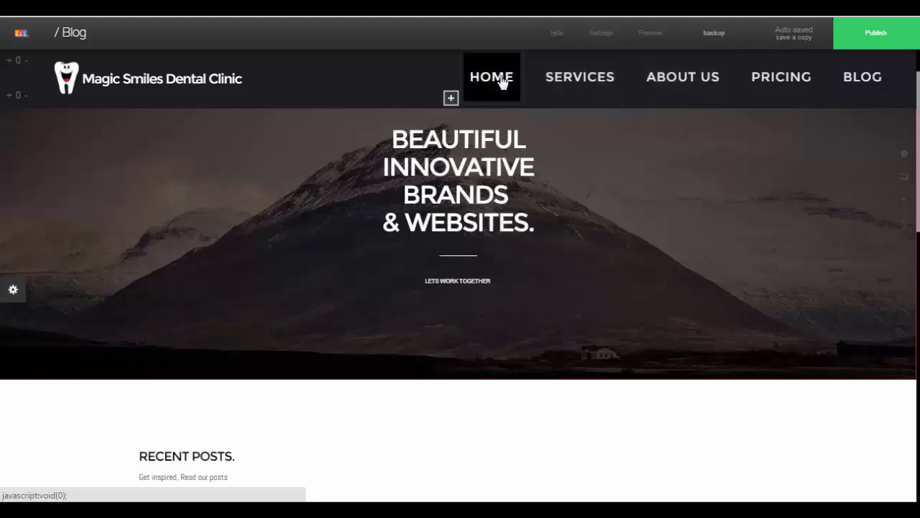
pyautogui.scroll(1, 369, 158)
pyautogui.moveTo(71, 46)
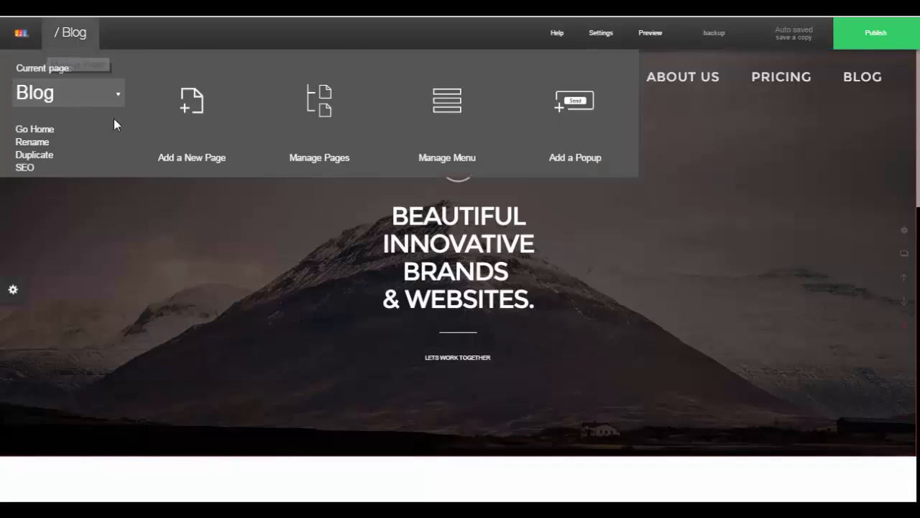
pyautogui.click(321, 143)
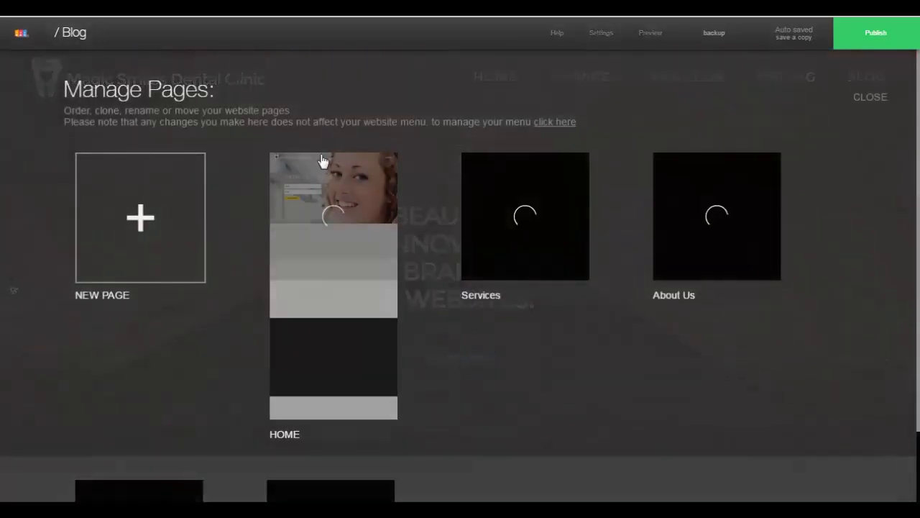
pyautogui.scroll(-2, 168, 203)
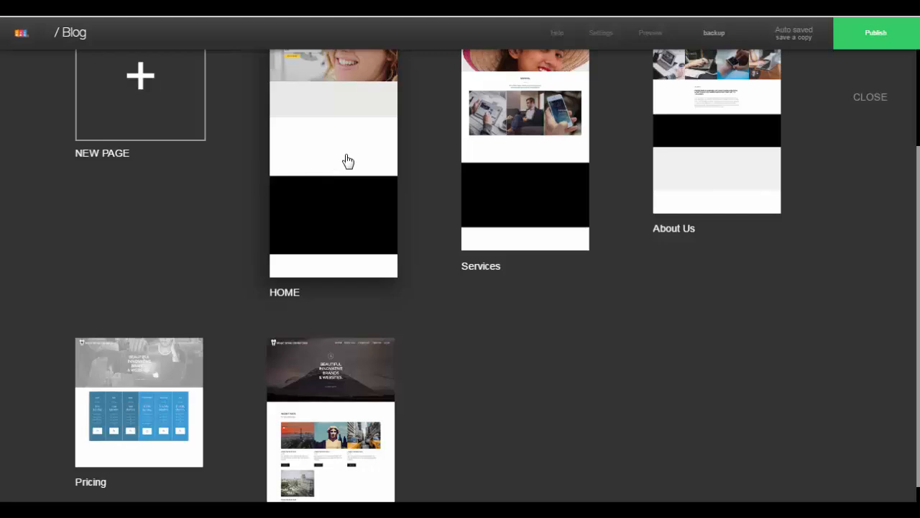
pyautogui.click(348, 160)
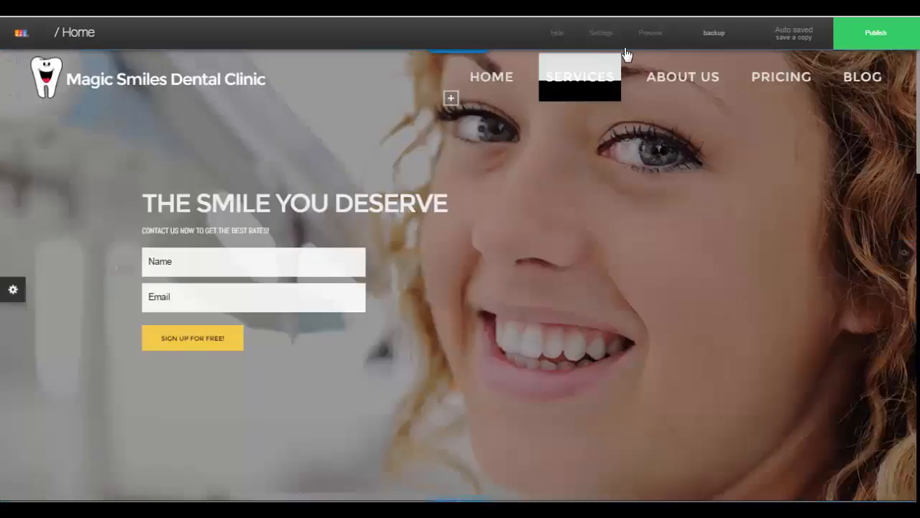
# Add the Popup app to the Home page from the page settings
pyautogui.moveTo(650, 35)
pyautogui.moveTo(596, 37)
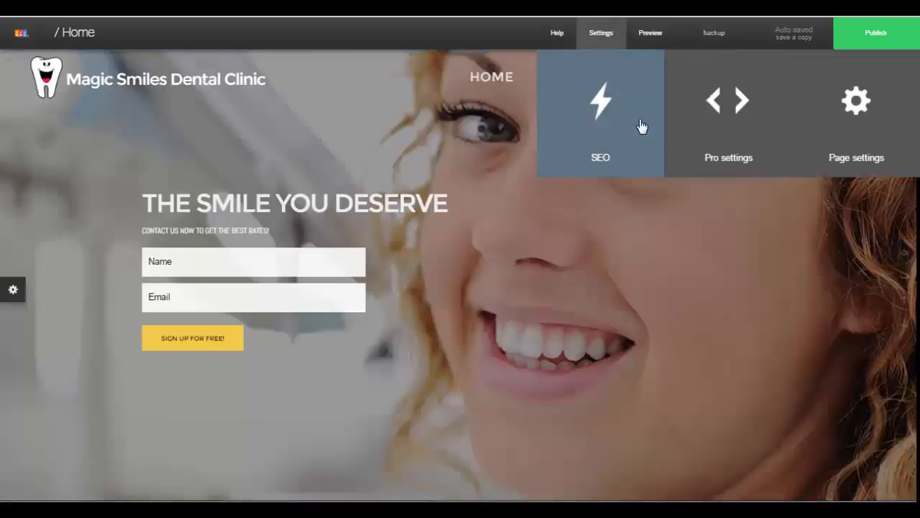
pyautogui.click(862, 127)
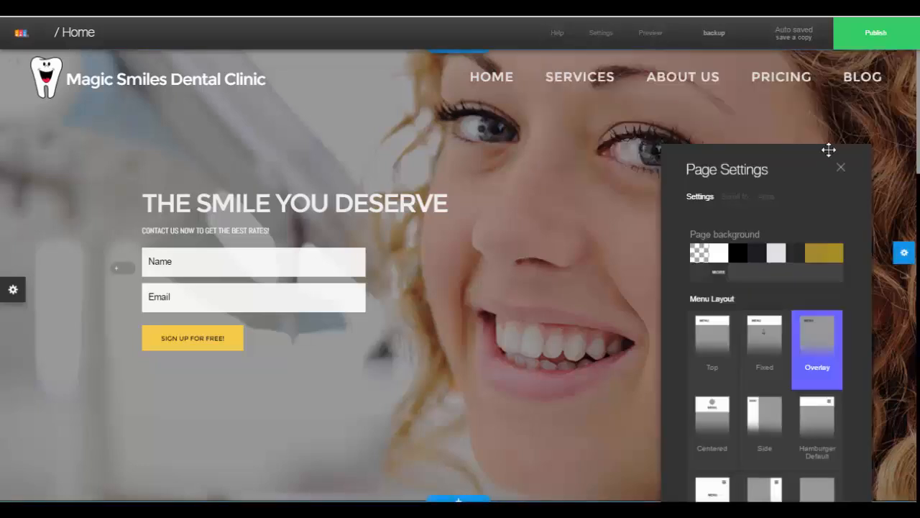
pyautogui.moveTo(745, 151); pyautogui.dragTo(334, 98)
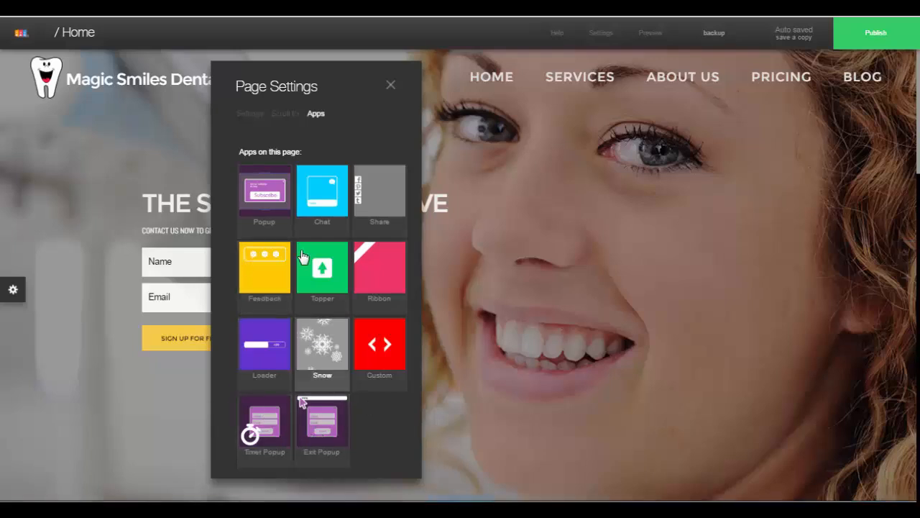
pyautogui.click(266, 204)
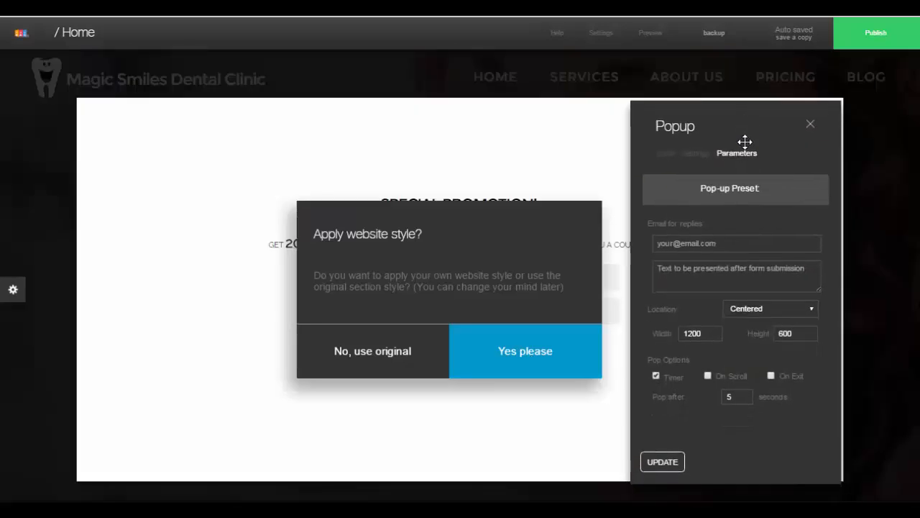
# Choose the light blue "First timer? 20% off" pop-up preset and apply the website's own style to it
pyautogui.click(732, 186)
pyautogui.scroll(-10, 733, 273)
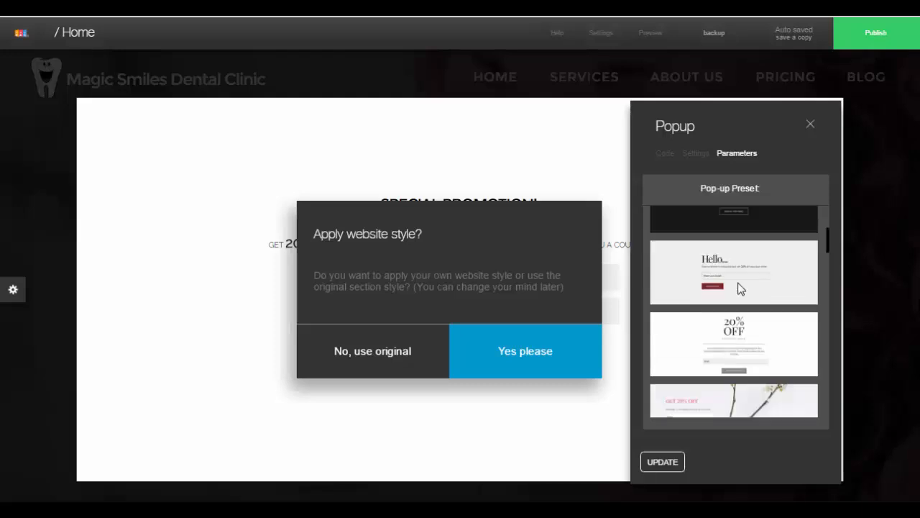
pyautogui.scroll(-8, 740, 302)
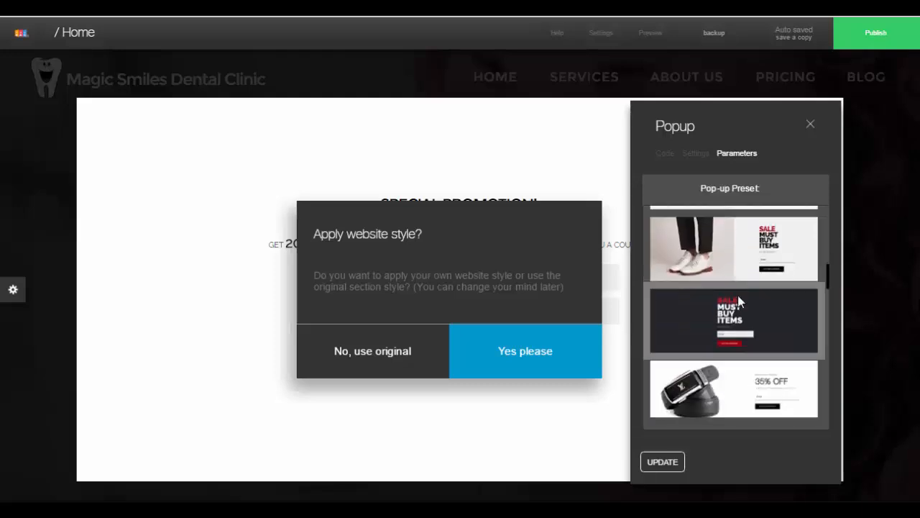
pyautogui.scroll(-2, 738, 294)
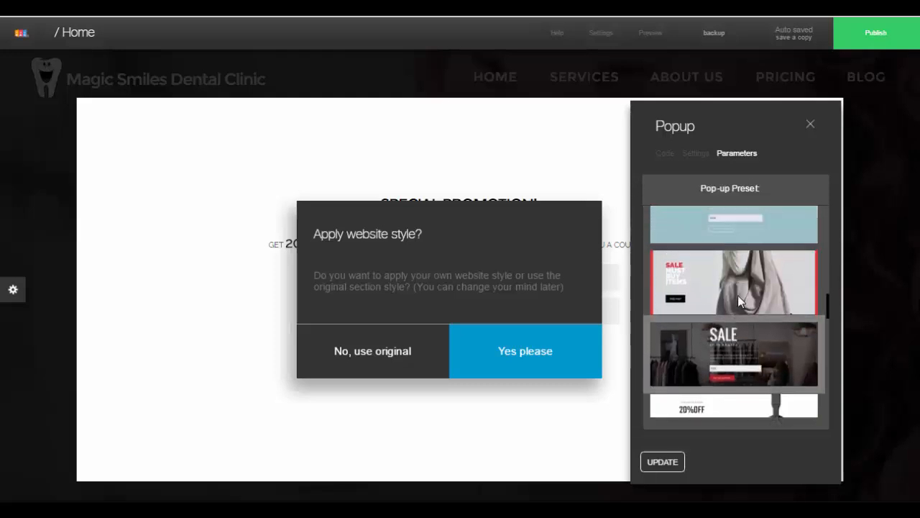
pyautogui.scroll(4, 777, 322)
pyautogui.click(756, 318)
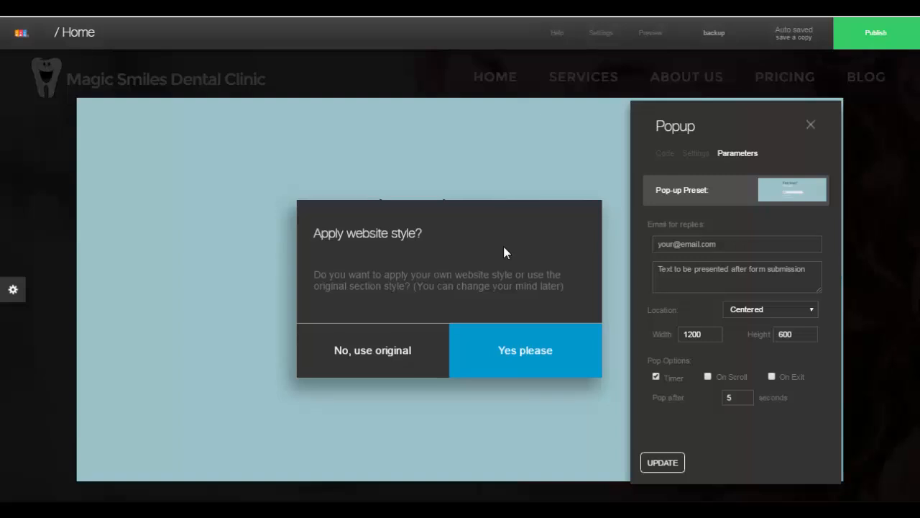
pyautogui.click(507, 359)
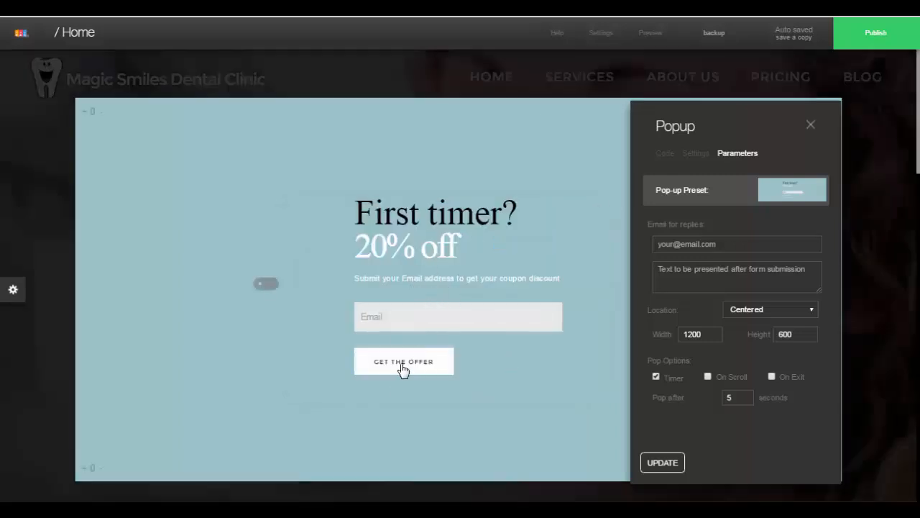
# Close the popup parameters, look through the elements that can be added to the popup, and close the popup
pyautogui.click(728, 244)
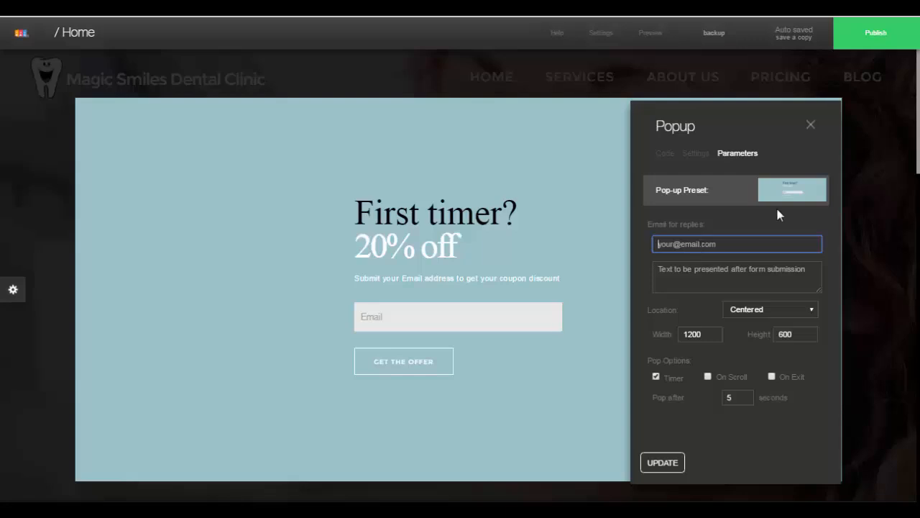
pyautogui.click(811, 128)
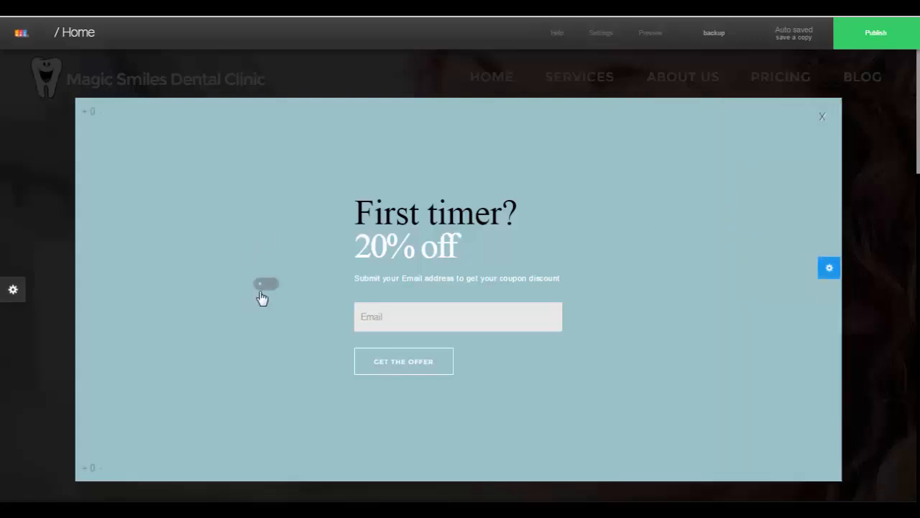
pyautogui.click(264, 287)
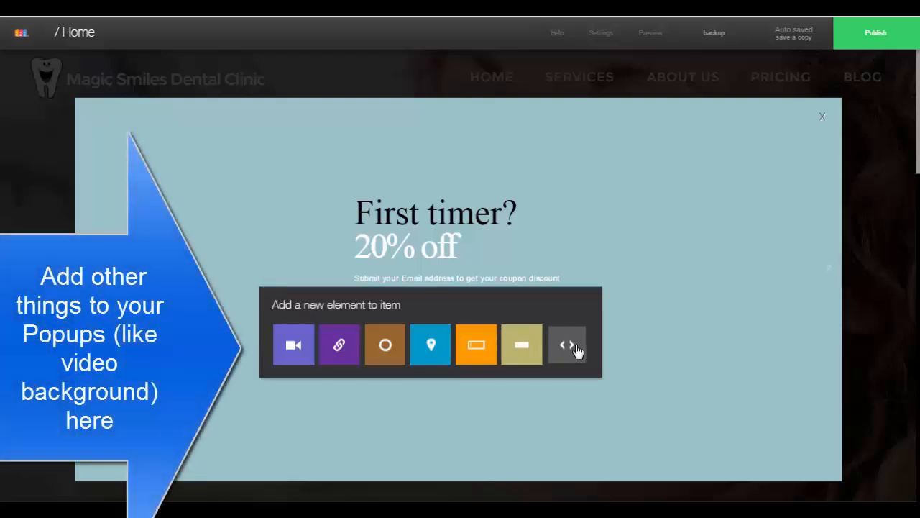
pyautogui.click(747, 294)
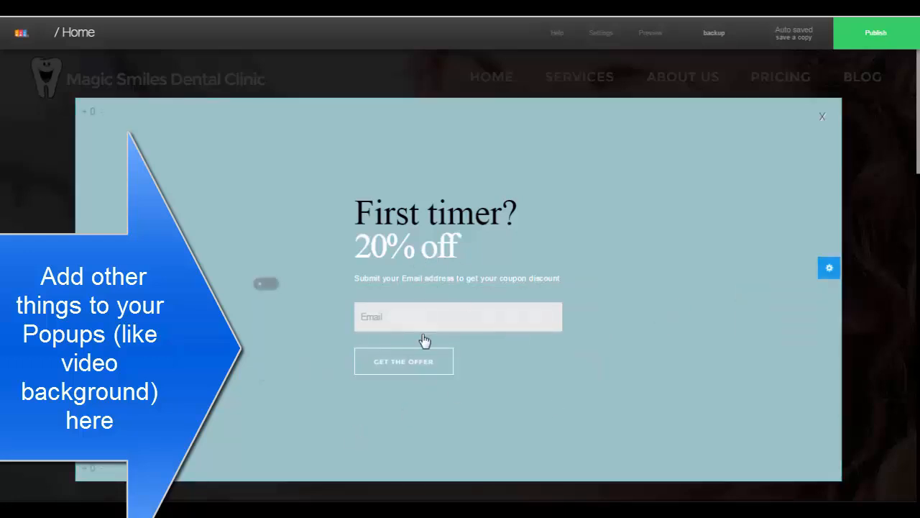
pyautogui.click(263, 288)
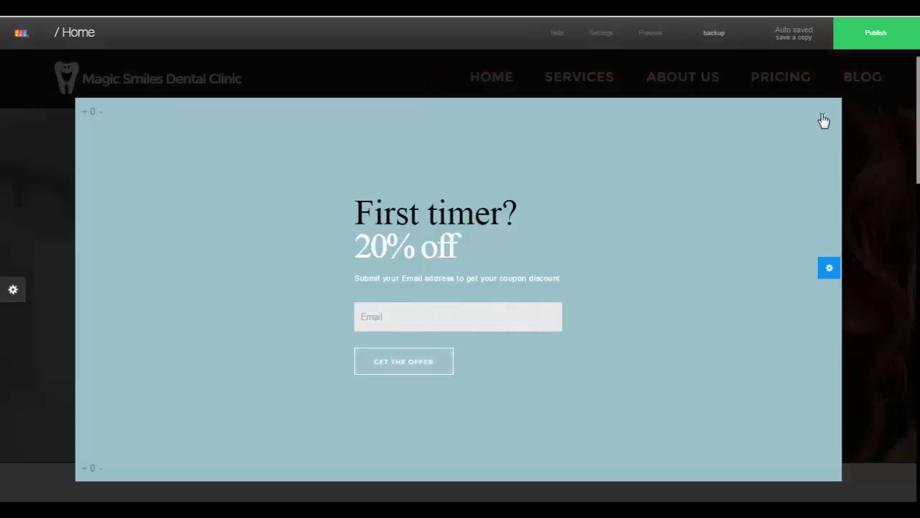
pyautogui.click(823, 121)
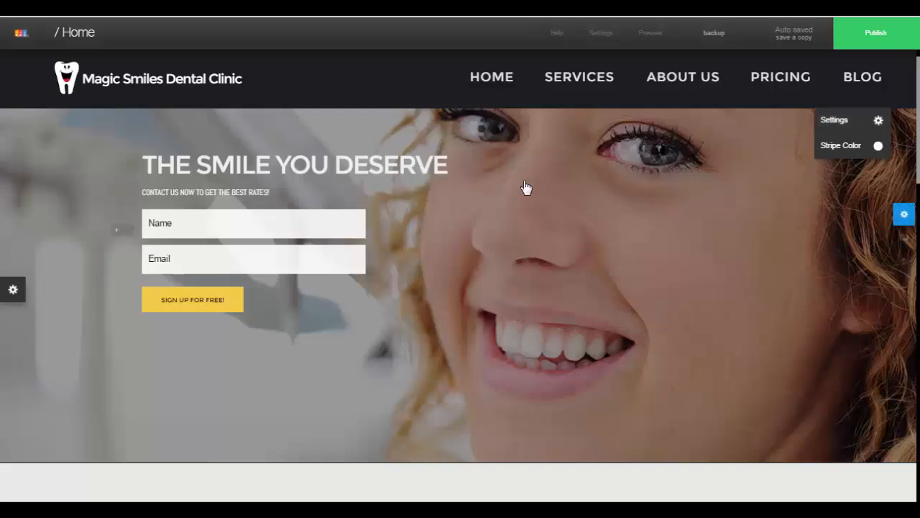
# Reopen the parameters of the Popup app from the Home page's app settings
pyautogui.moveTo(657, 45)
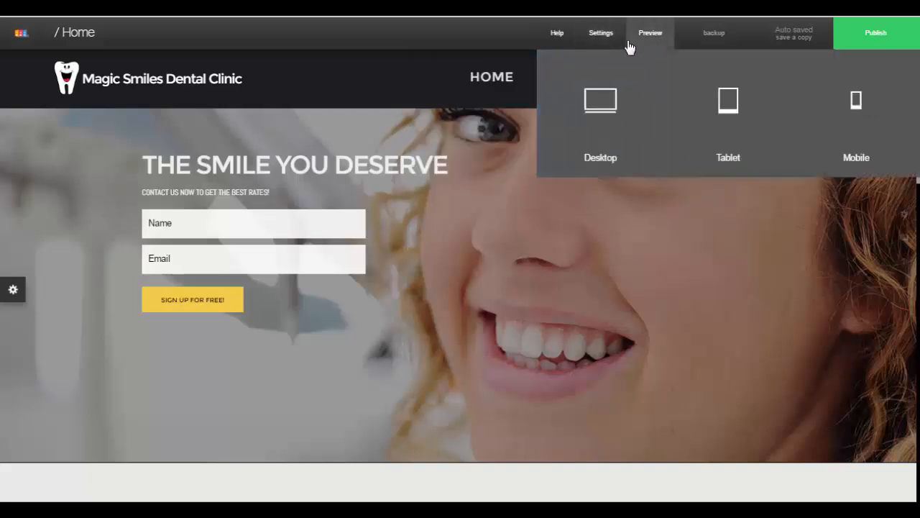
pyautogui.moveTo(611, 40)
pyautogui.click(858, 127)
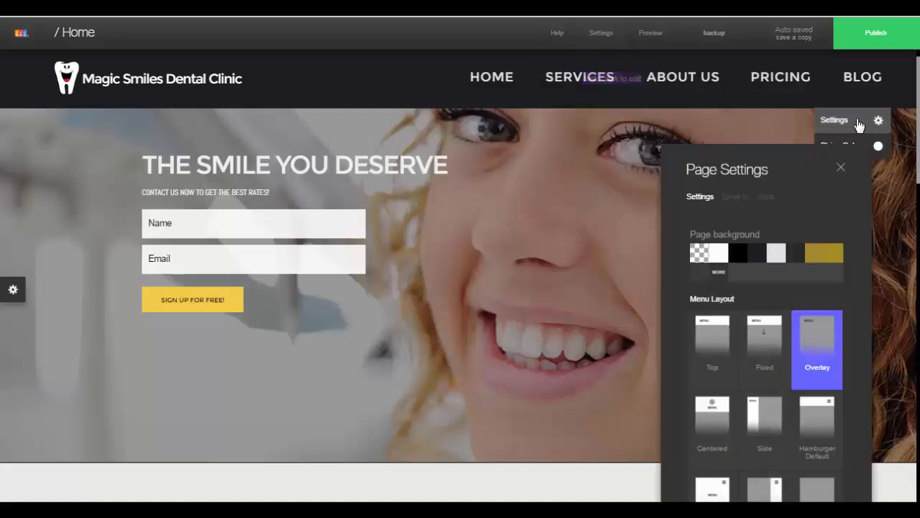
pyautogui.moveTo(725, 178); pyautogui.dragTo(561, 113)
pyautogui.click(561, 109)
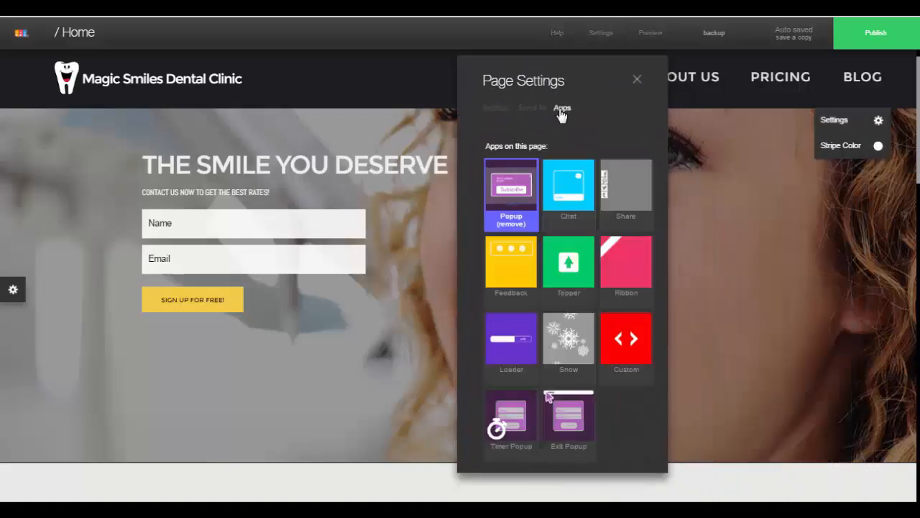
pyautogui.click(506, 189)
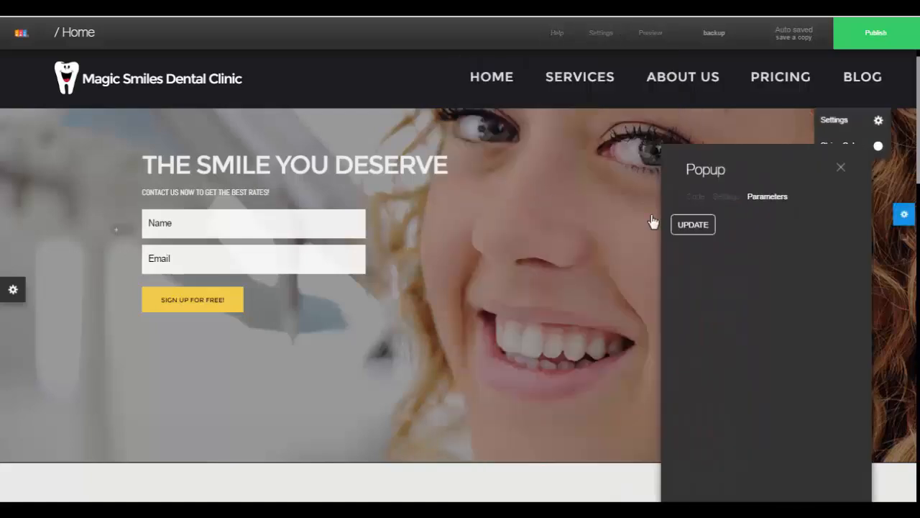
pyautogui.moveTo(723, 180); pyautogui.dragTo(603, 117)
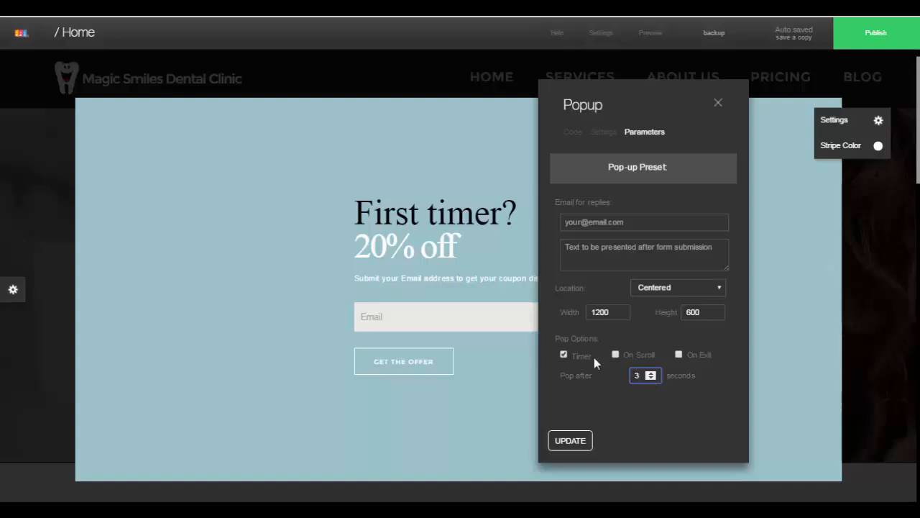
# Try a popup size of 1208 by 605 and the Bottom Right location, and return the location to Centered
pyautogui.doubleClick(620, 312)
pyautogui.tripleClick(621, 310)
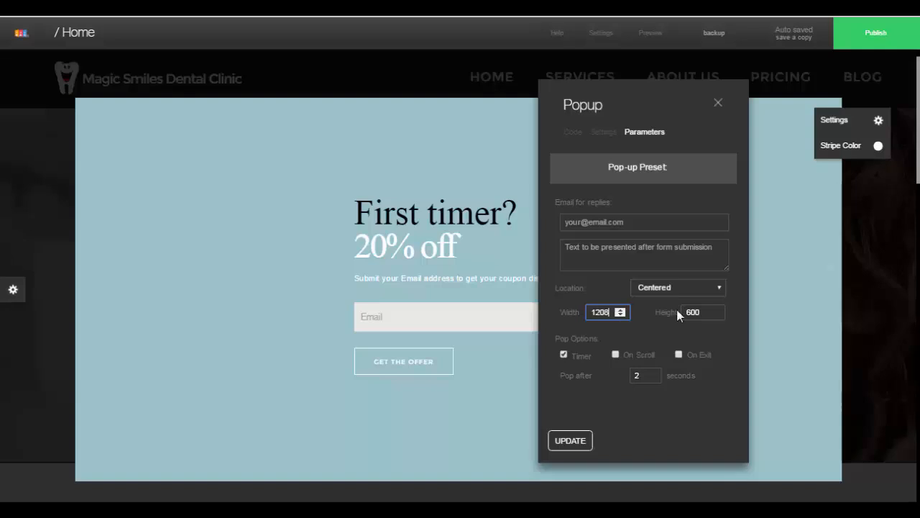
pyautogui.tripleClick(716, 311)
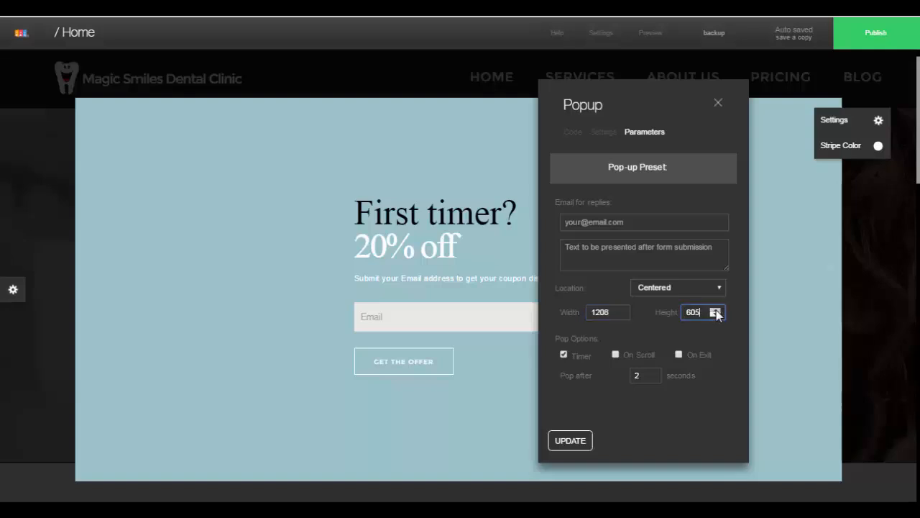
pyautogui.click(720, 288)
pyautogui.click(698, 309)
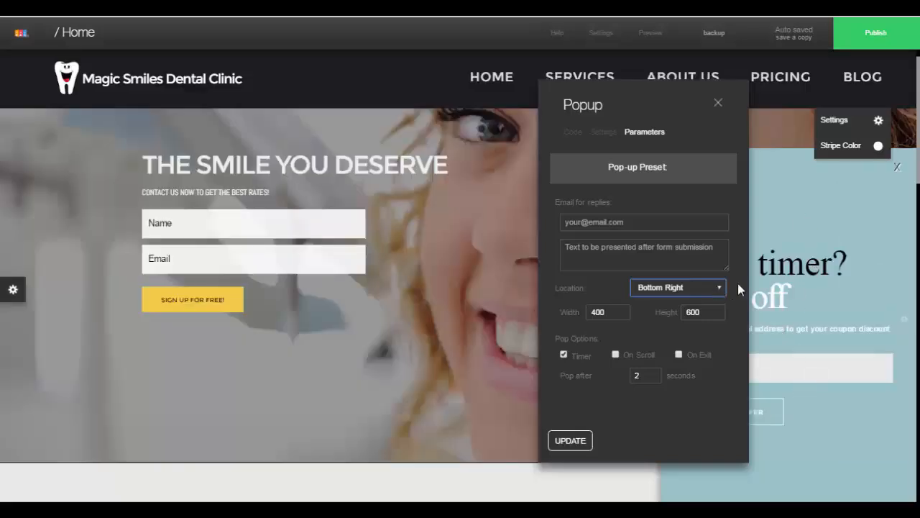
pyautogui.click(710, 288)
pyautogui.click(686, 302)
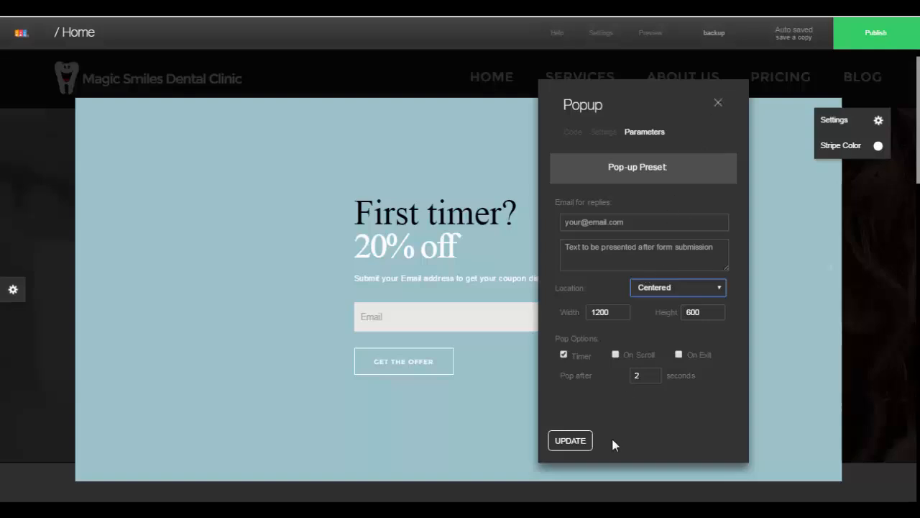
# Apply the popup parameters and close both the parameters and the popup
pyautogui.click(579, 443)
pyautogui.click(719, 105)
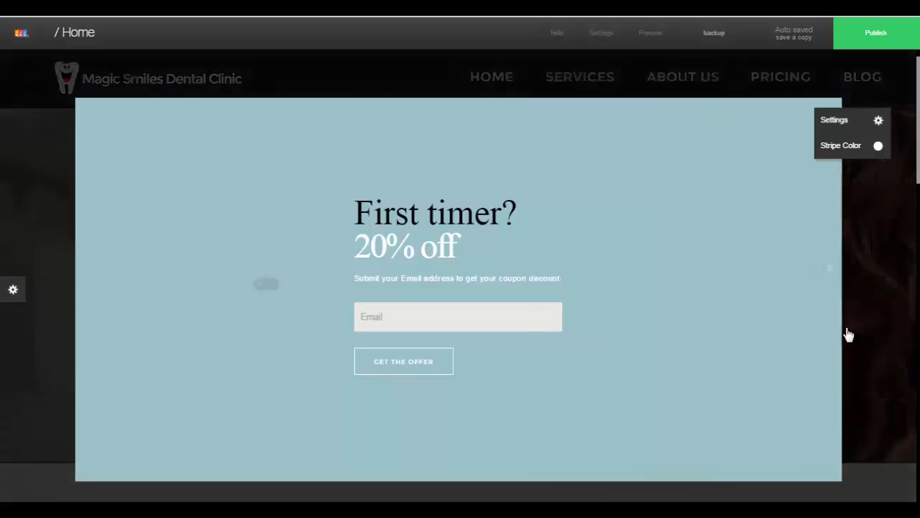
pyautogui.click(867, 345)
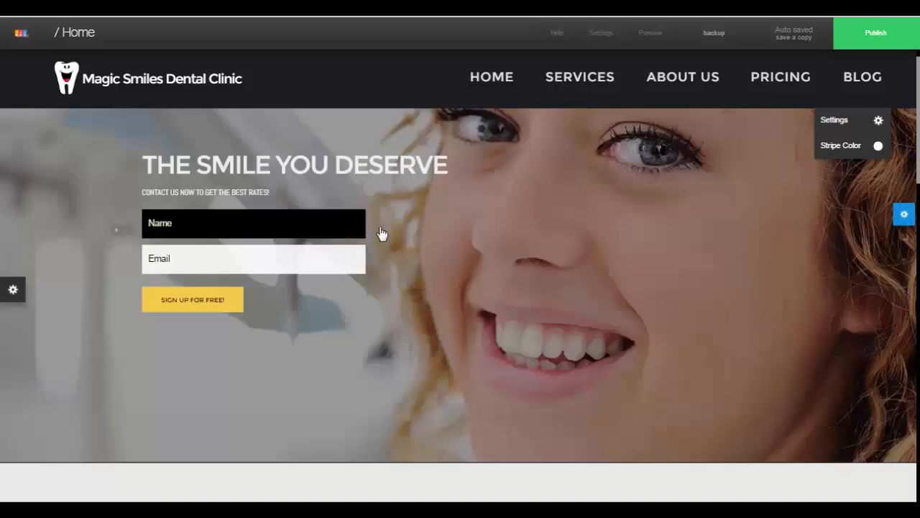
# Add the Topper app to the Home page from the page settings, open its parameters and close them
pyautogui.scroll(1, 478, 237)
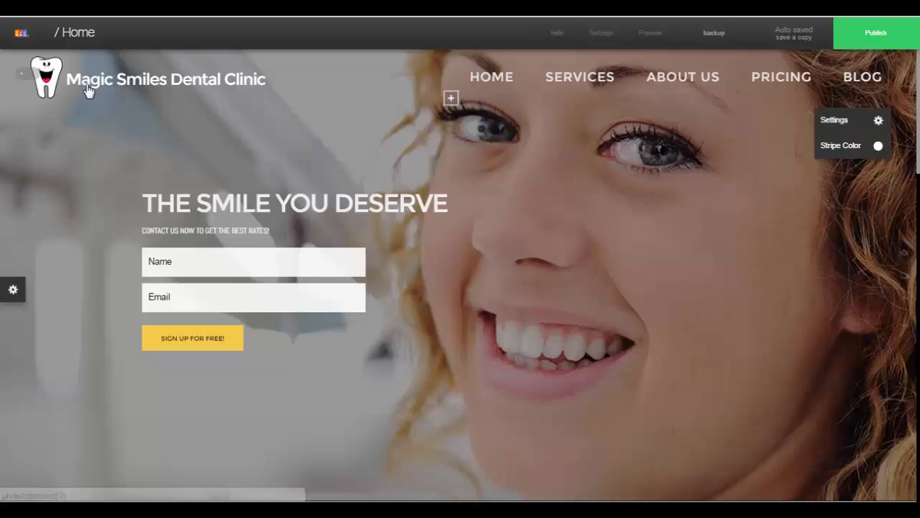
pyautogui.click(74, 41)
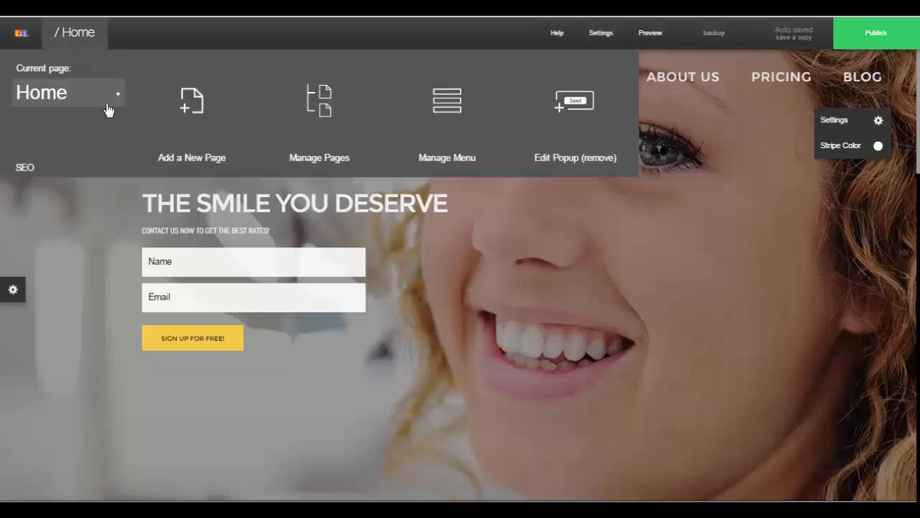
pyautogui.moveTo(640, 37)
pyautogui.moveTo(601, 33)
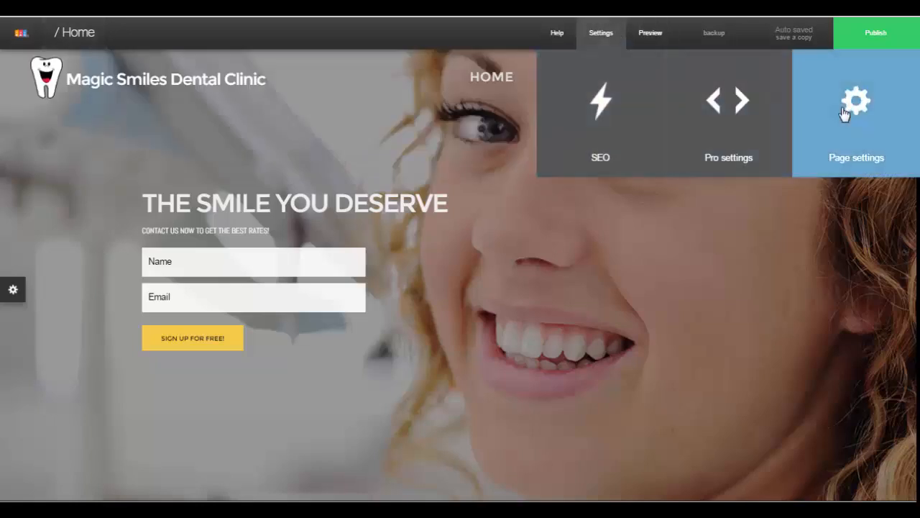
pyautogui.click(842, 169)
pyautogui.moveTo(753, 169); pyautogui.dragTo(551, 84)
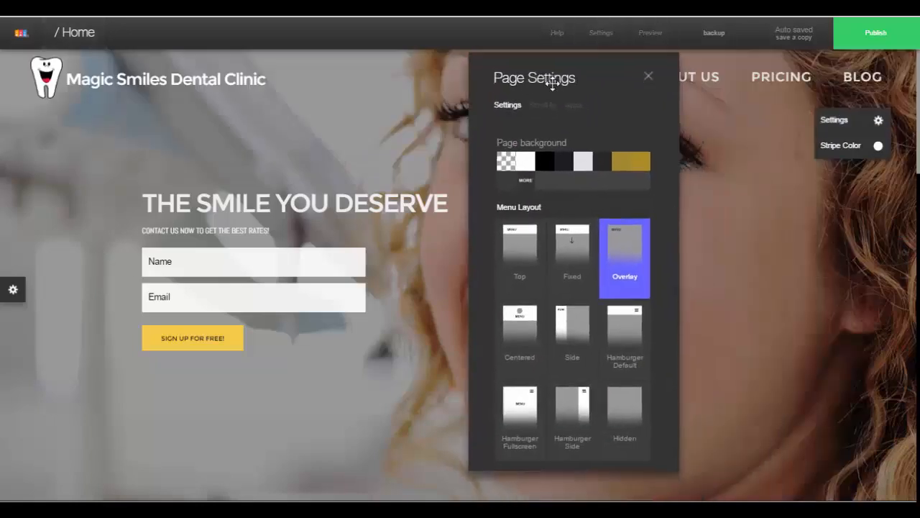
pyautogui.click(574, 107)
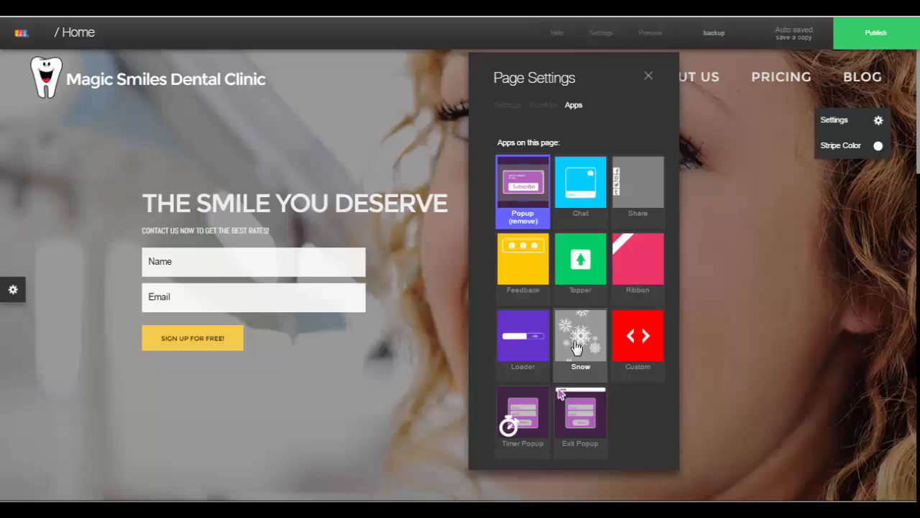
pyautogui.click(582, 267)
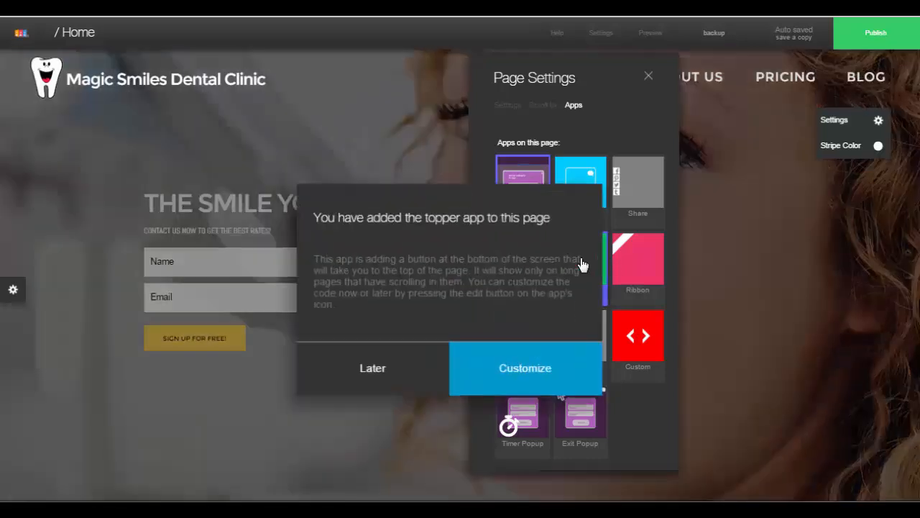
pyautogui.click(511, 366)
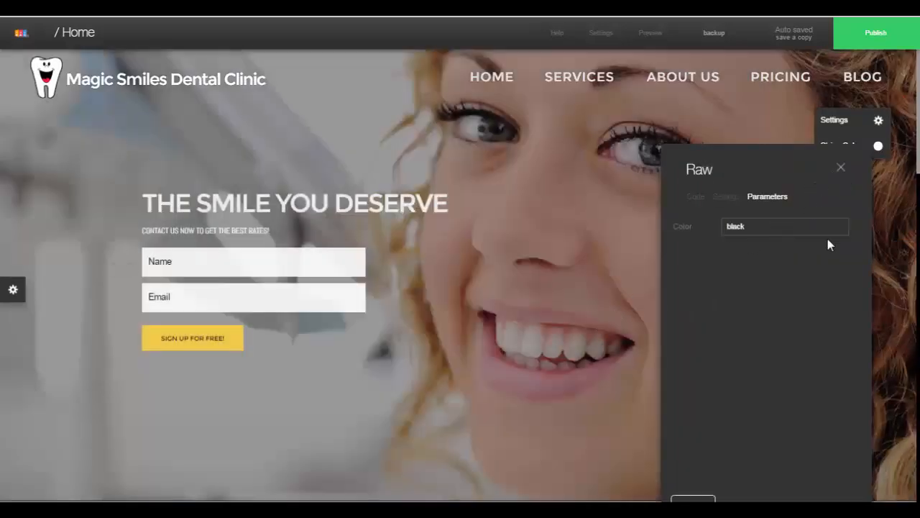
pyautogui.click(841, 168)
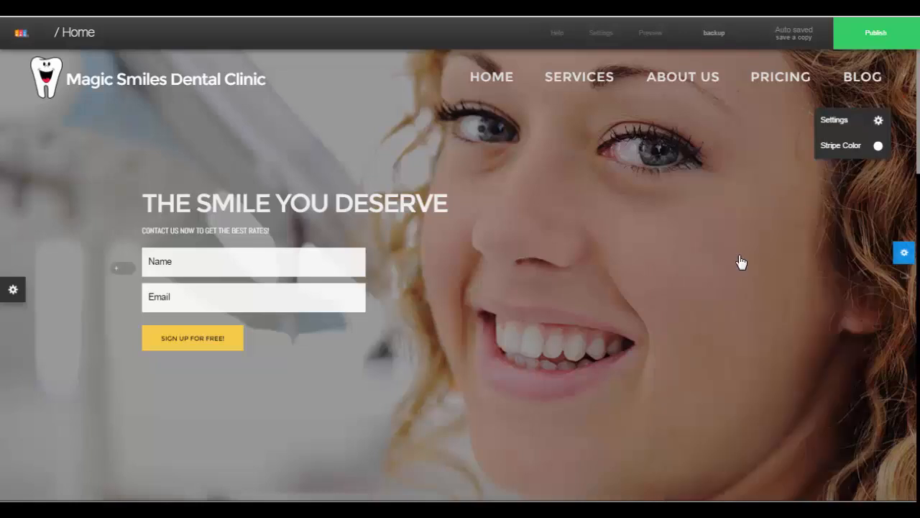
# Test the back-to-top button twice from further down the Home page
pyautogui.scroll(-5, 719, 317)
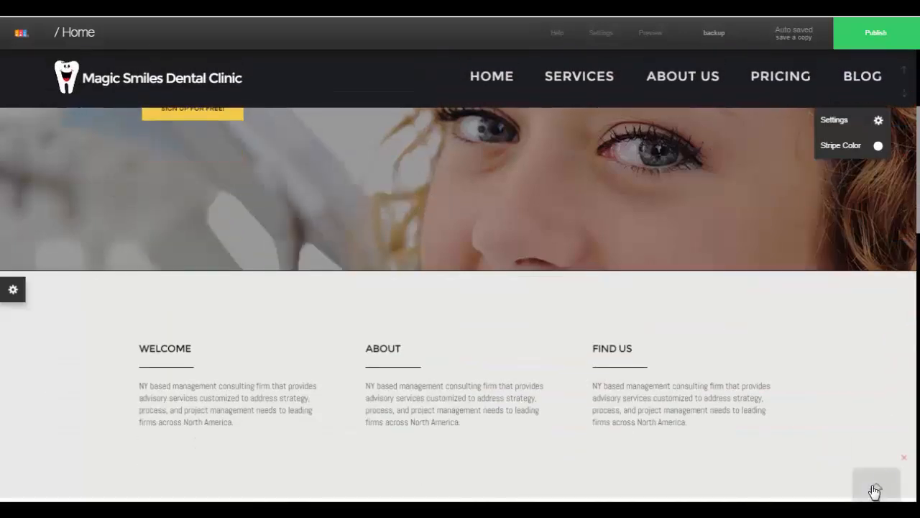
pyautogui.scroll(-7, 772, 386)
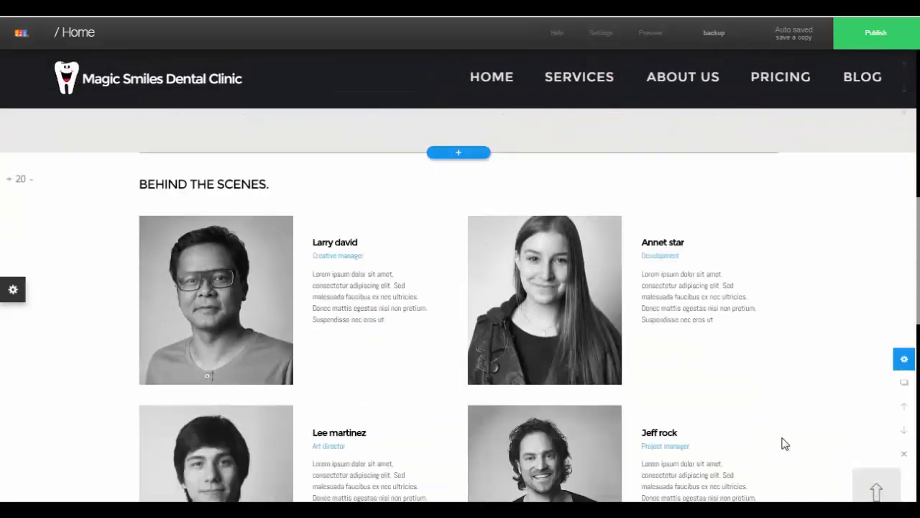
pyautogui.scroll(-5, 785, 444)
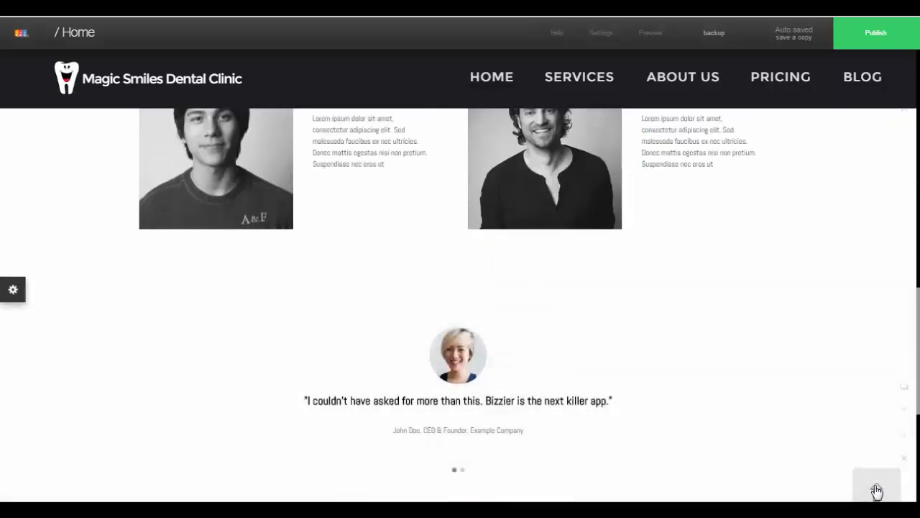
pyautogui.click(877, 491)
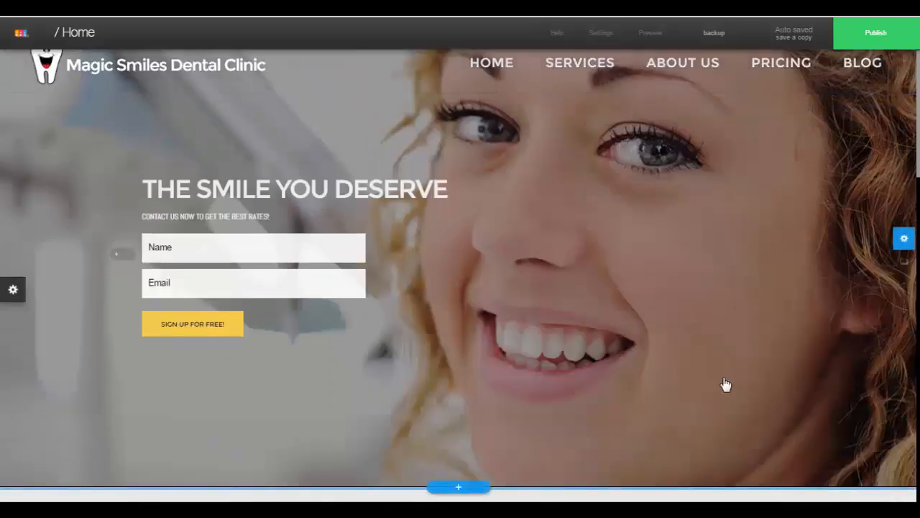
pyautogui.scroll(-10, 727, 385)
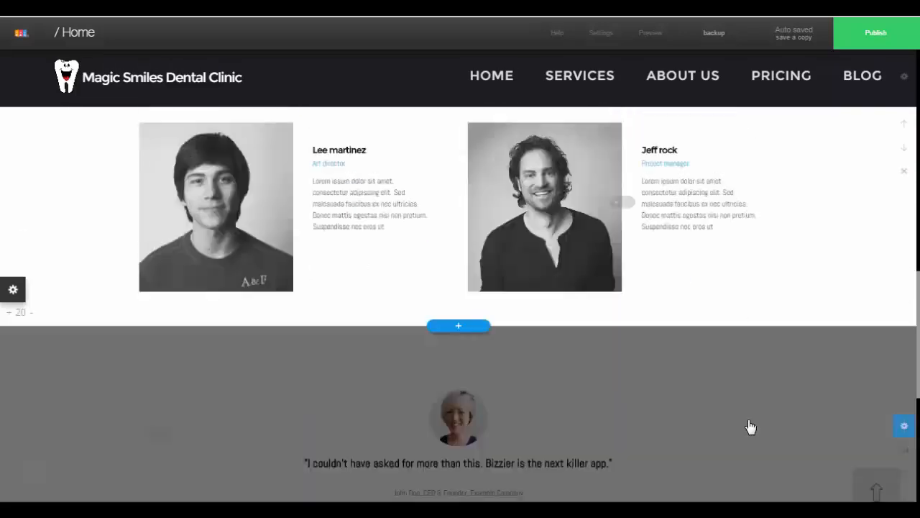
pyautogui.scroll(-10, 750, 428)
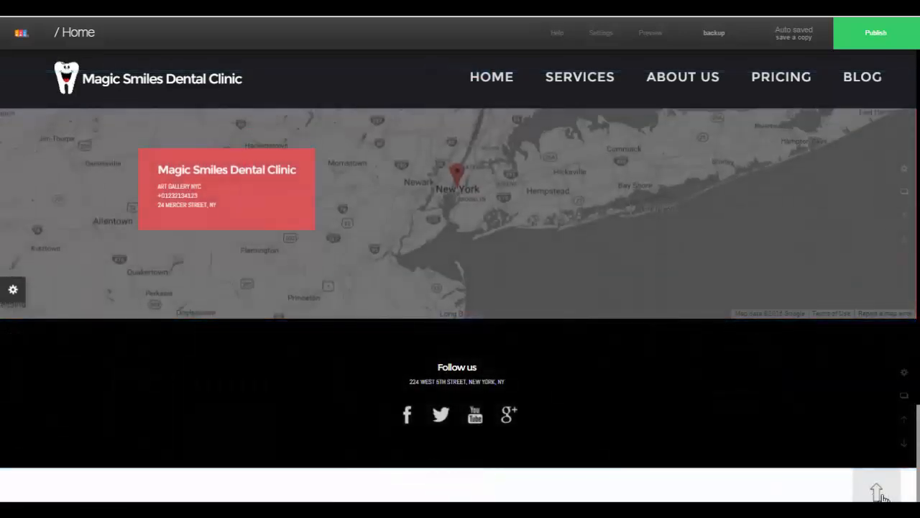
pyautogui.click(877, 492)
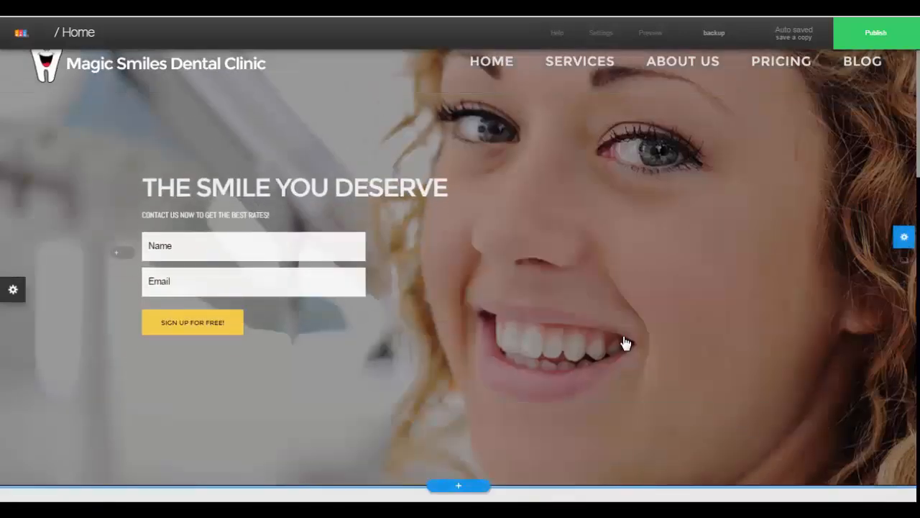
pyautogui.scroll(-3, 625, 345)
pyautogui.scroll(3, 624, 346)
pyautogui.scroll(-2, 611, 353)
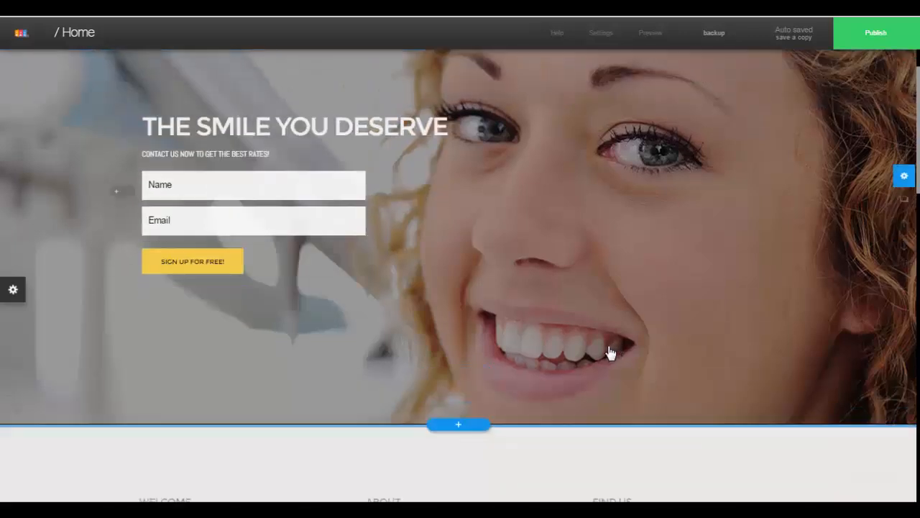
pyautogui.scroll(2, 610, 353)
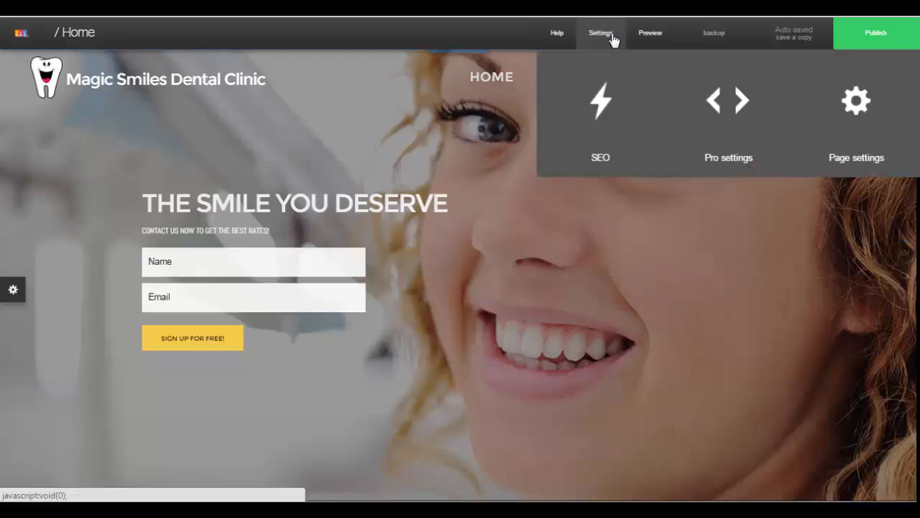
# Examine the site's SEO settings, including search engine visibility, the description and the Google Analytics ID, and return to the Home page
pyautogui.moveTo(601, 41)
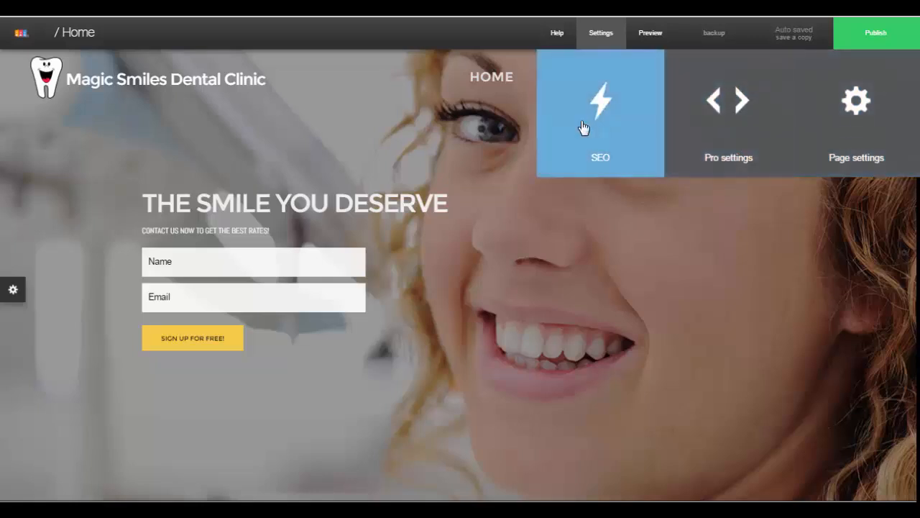
pyautogui.click(580, 127)
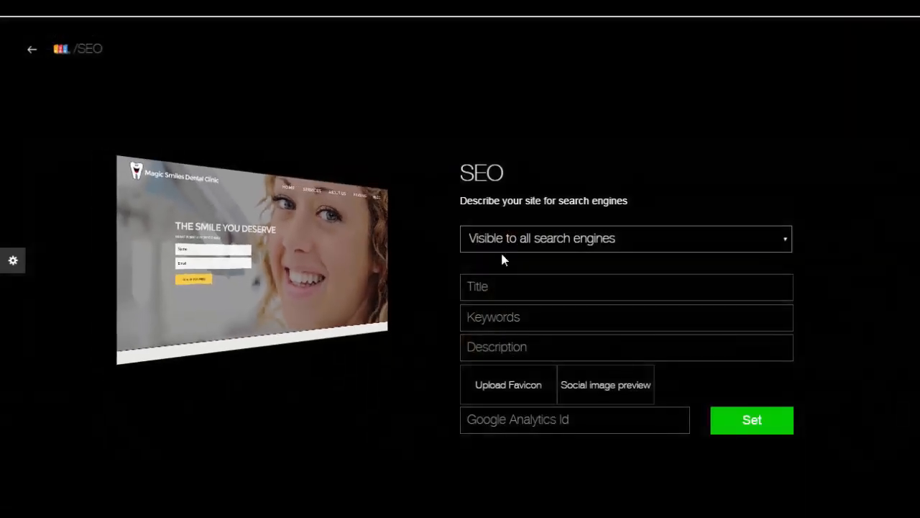
pyautogui.click(639, 240)
pyautogui.click(639, 240)
pyautogui.press('Tab')
pyautogui.press('Tab')
pyautogui.press('Tab')
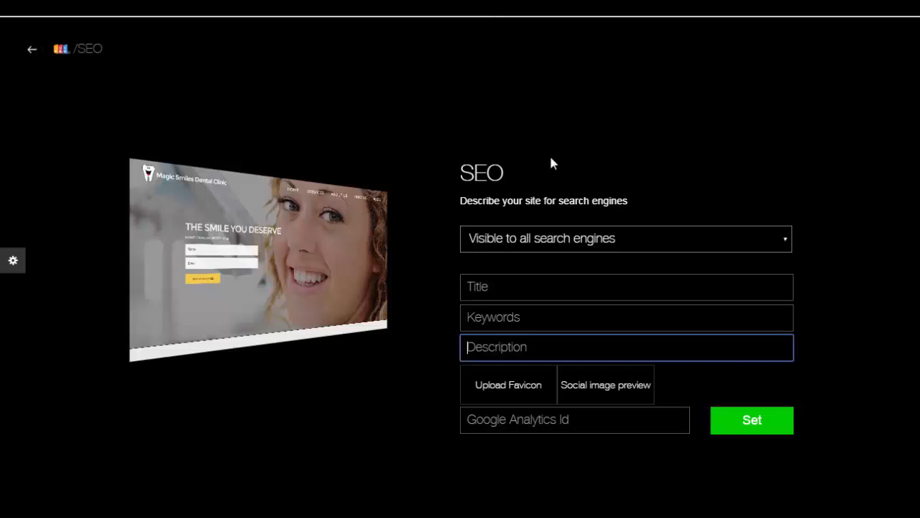
pyautogui.click(532, 420)
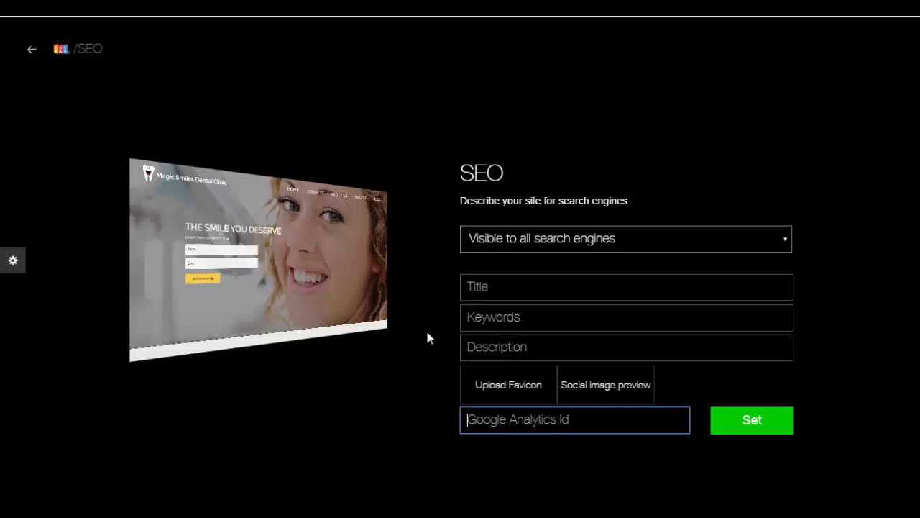
pyautogui.click(31, 52)
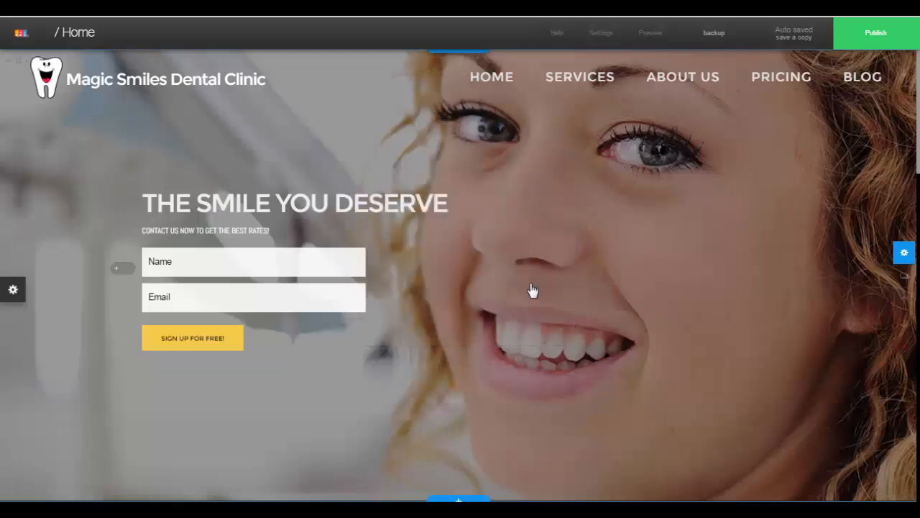
pyautogui.scroll(-1, 532, 291)
pyautogui.scroll(-4, 507, 293)
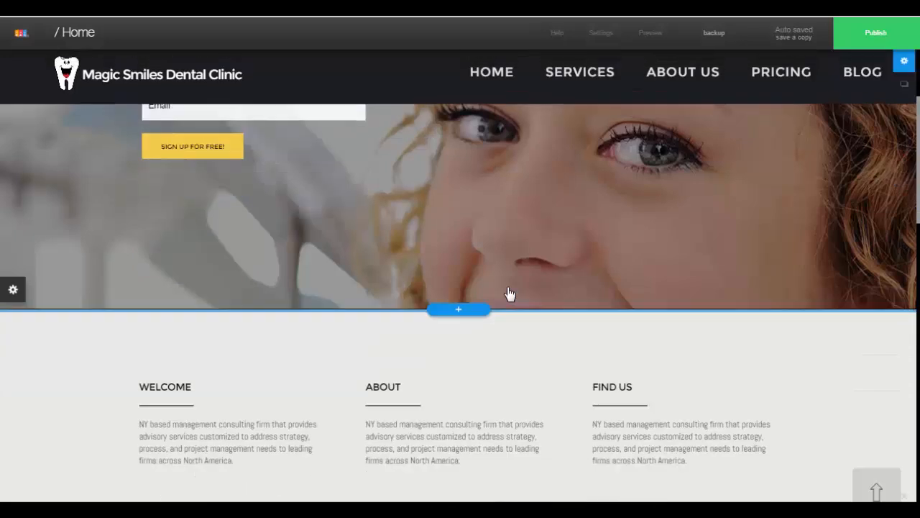
pyautogui.scroll(-1, 502, 292)
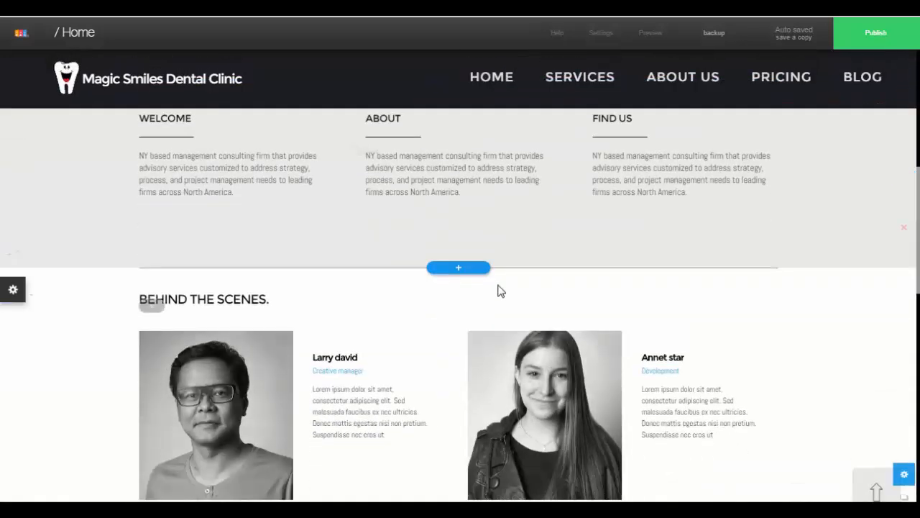
# Review the Home page's hero banner, welcome columns, team, testimonial and map sections, and return to the hero banner
pyautogui.scroll(2, 502, 290)
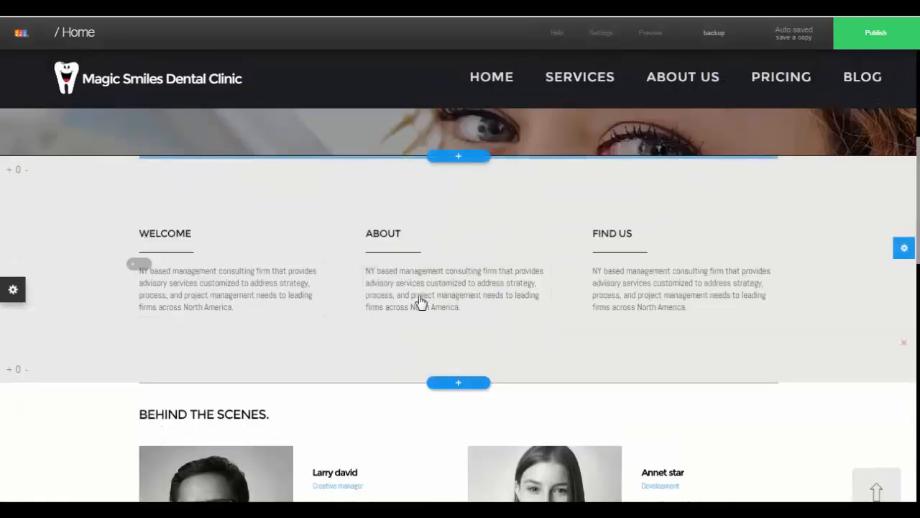
pyautogui.scroll(-1, 417, 306)
pyautogui.scroll(-2, 447, 358)
pyautogui.scroll(7, 464, 310)
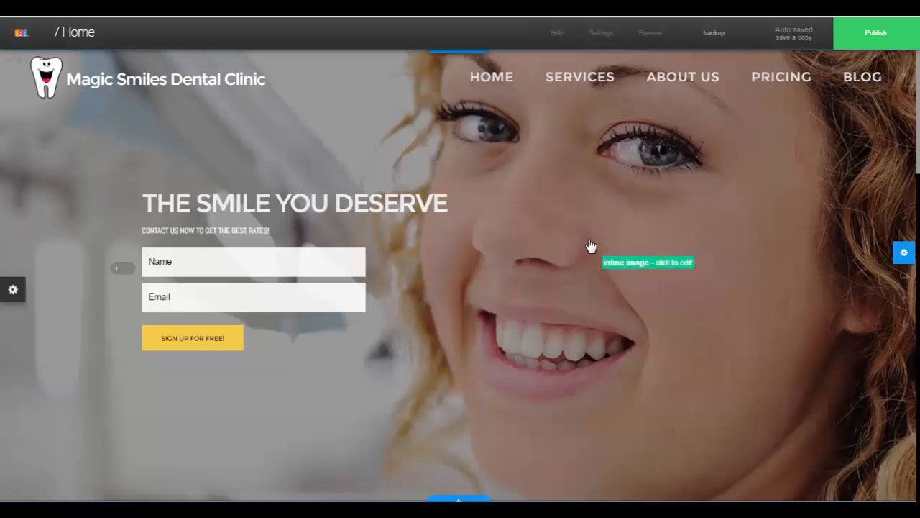
pyautogui.scroll(-4, 534, 238)
pyautogui.scroll(-9, 513, 246)
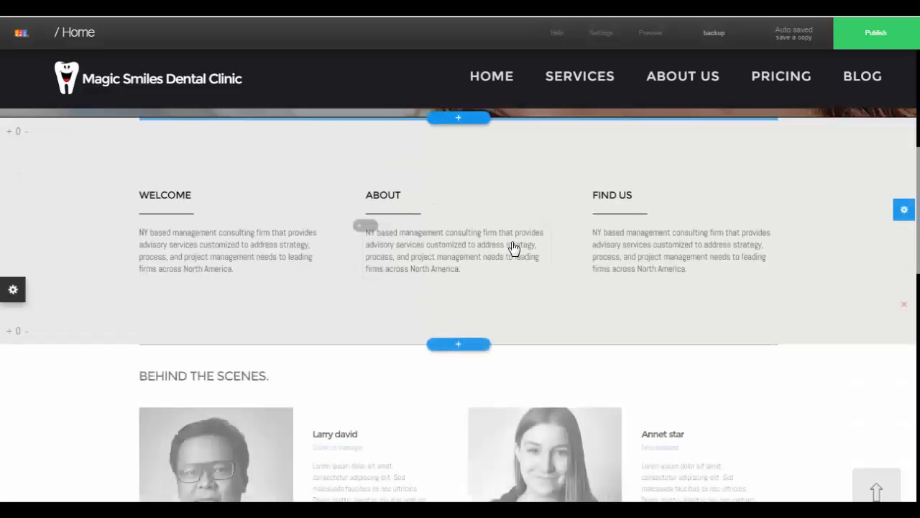
pyautogui.scroll(-8, 512, 251)
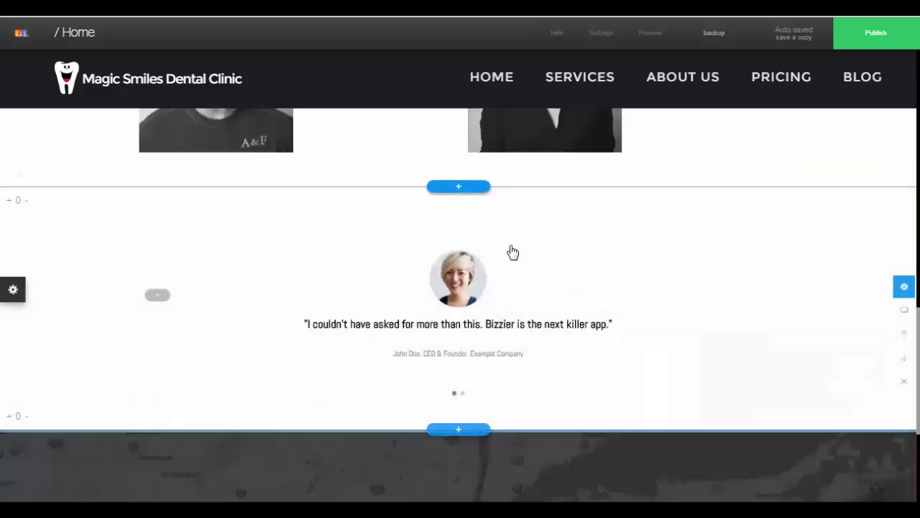
pyautogui.scroll(5, 515, 255)
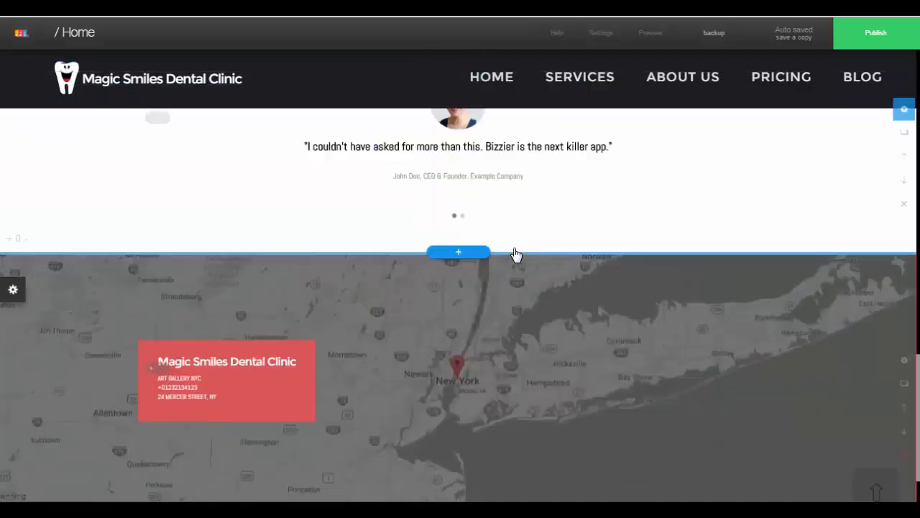
pyautogui.scroll(11, 516, 253)
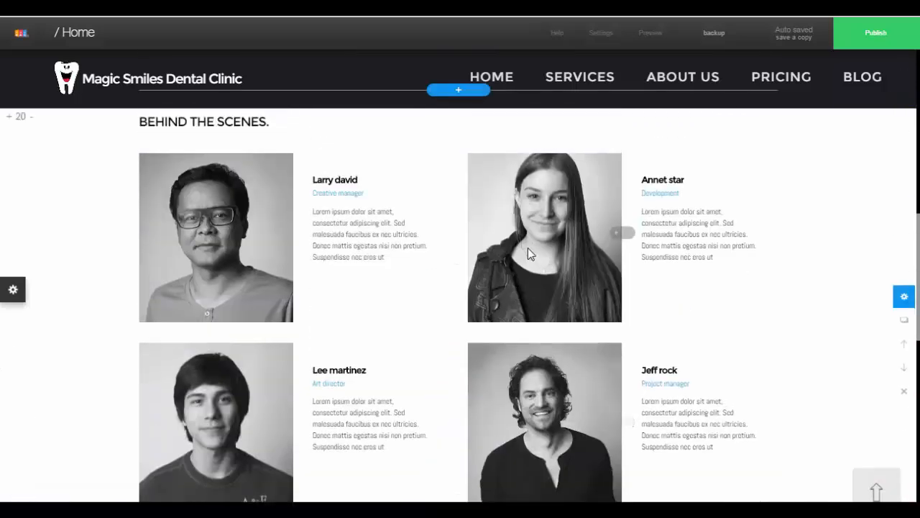
pyautogui.scroll(5, 548, 253)
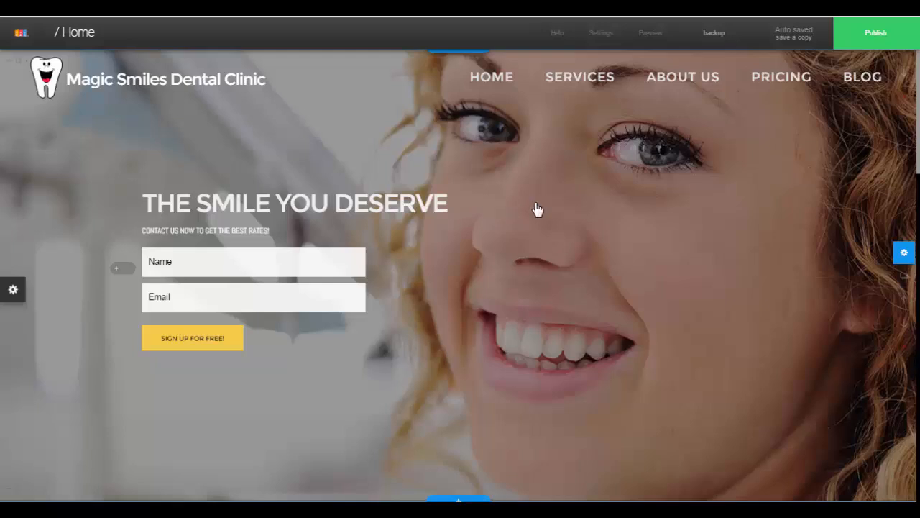
pyautogui.click(866, 43)
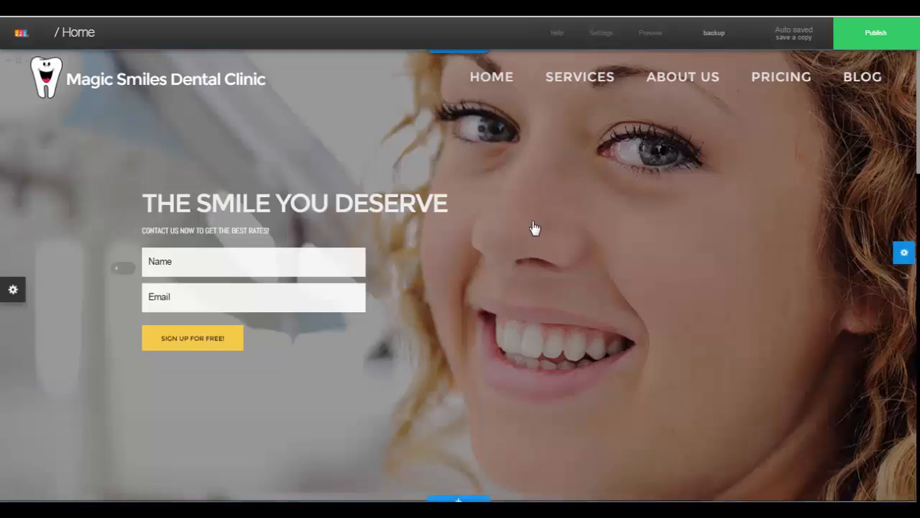
# Examine the whole finished Home page down to the Follow us footer and go back to its beginning
pyautogui.scroll(-4, 534, 229)
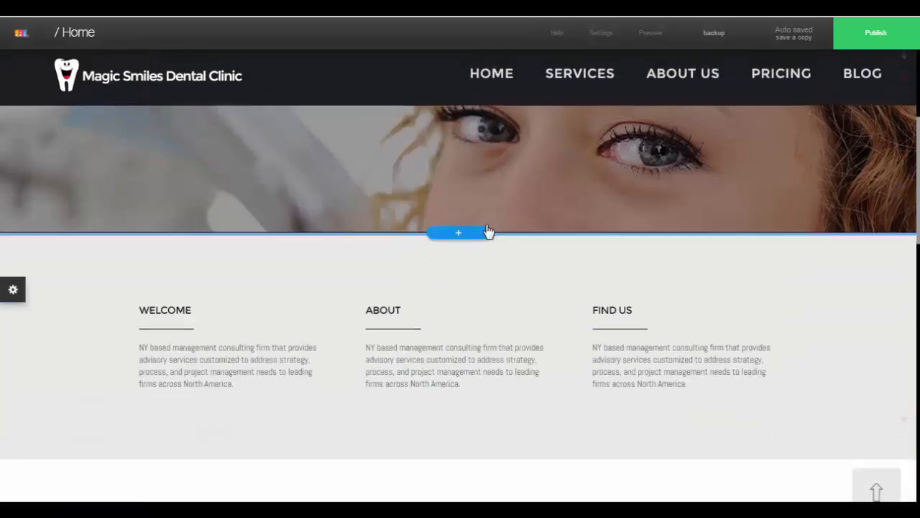
pyautogui.scroll(-5, 440, 271)
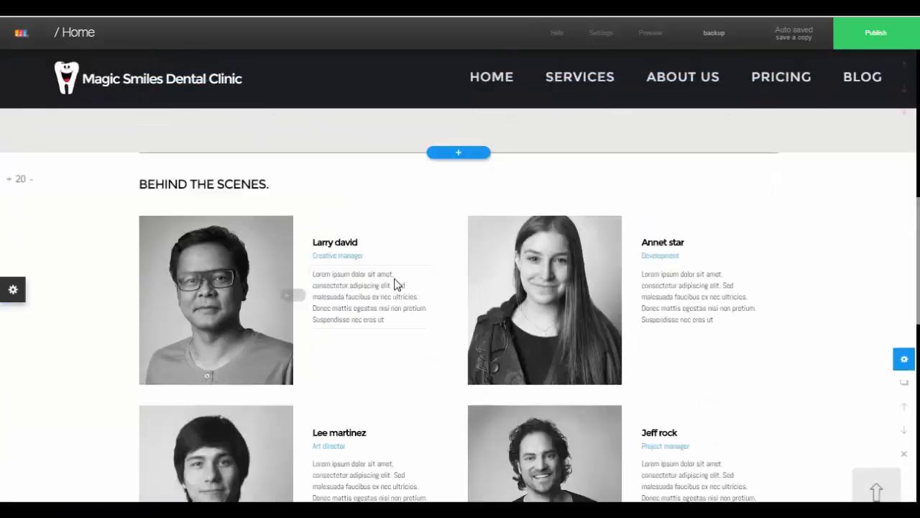
pyautogui.scroll(-1, 397, 284)
pyautogui.scroll(-1, 402, 278)
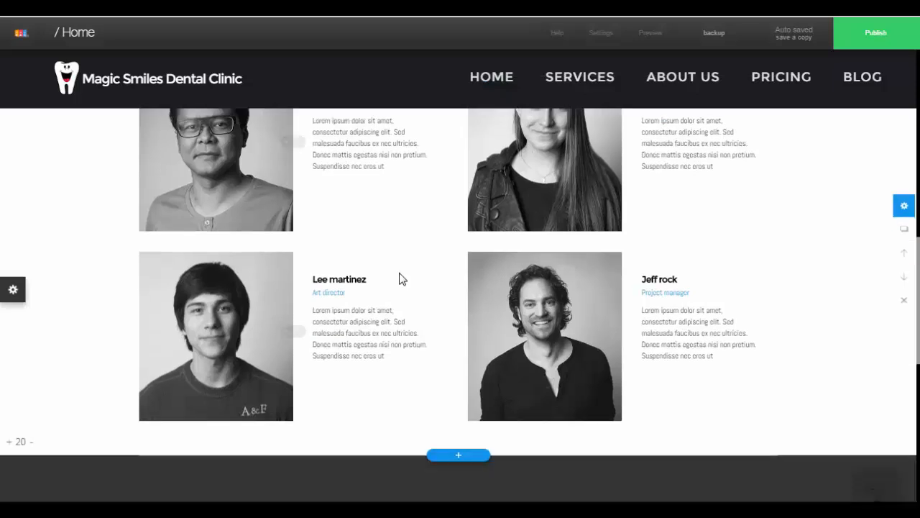
pyautogui.scroll(-3, 400, 281)
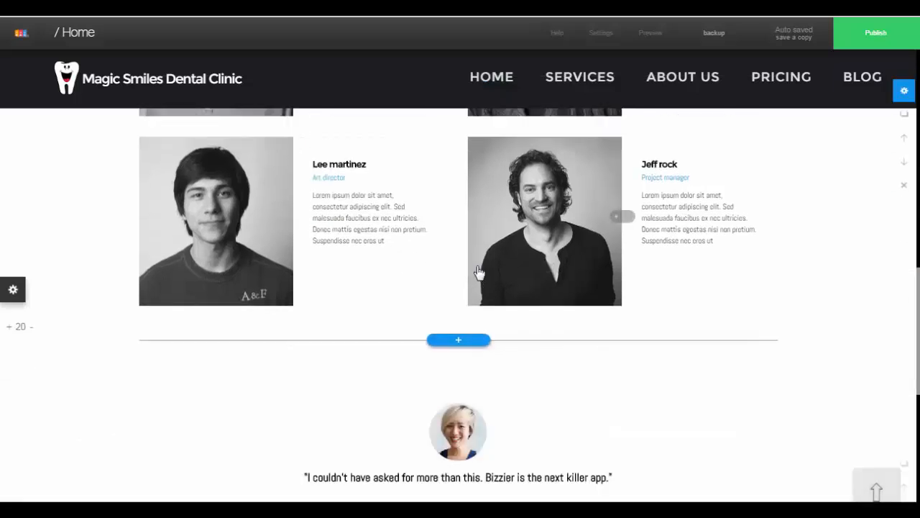
pyautogui.scroll(-3, 478, 273)
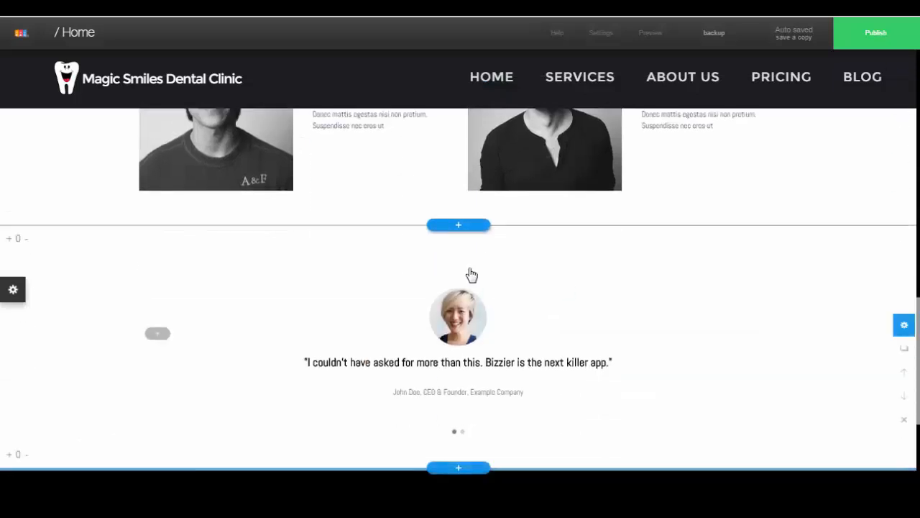
pyautogui.scroll(-1, 472, 275)
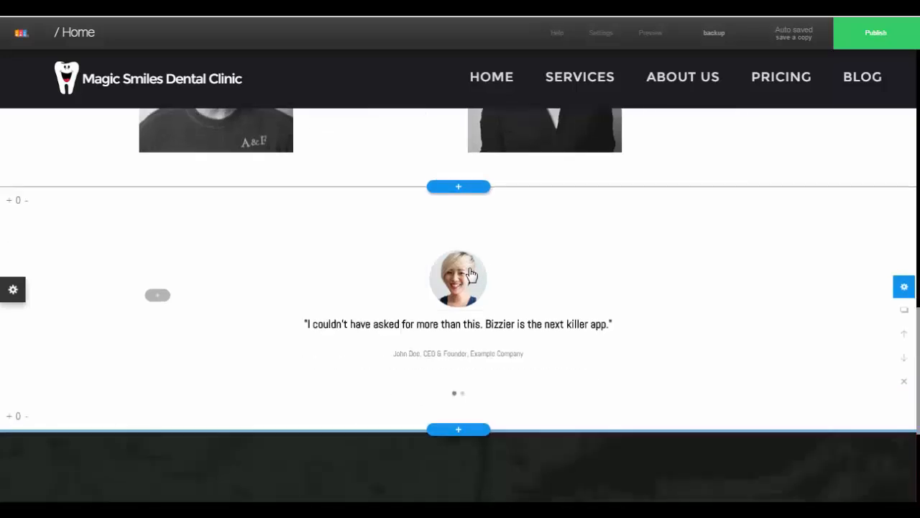
pyautogui.scroll(-8, 468, 275)
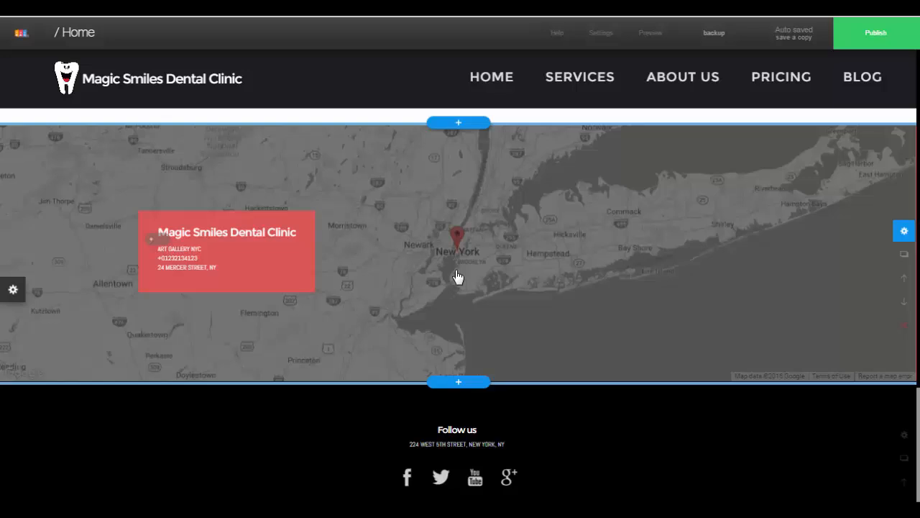
pyautogui.scroll(15, 458, 276)
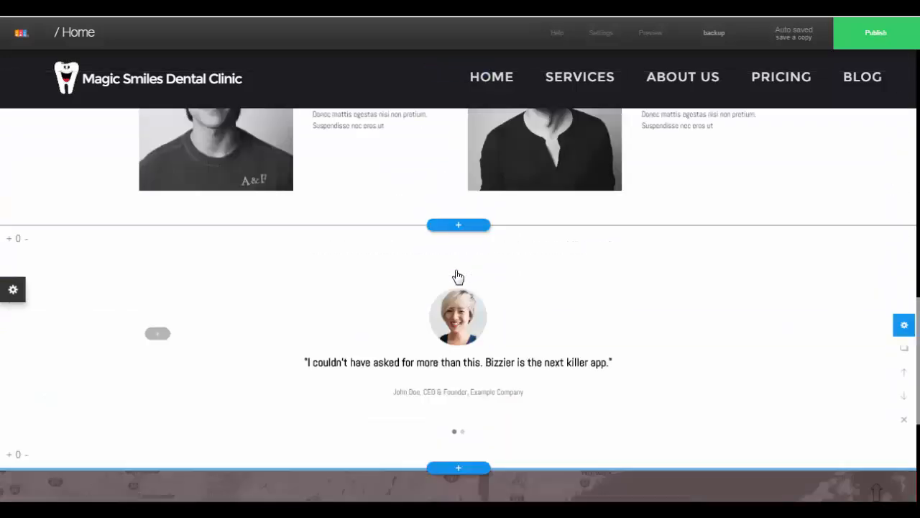
pyautogui.scroll(12, 457, 277)
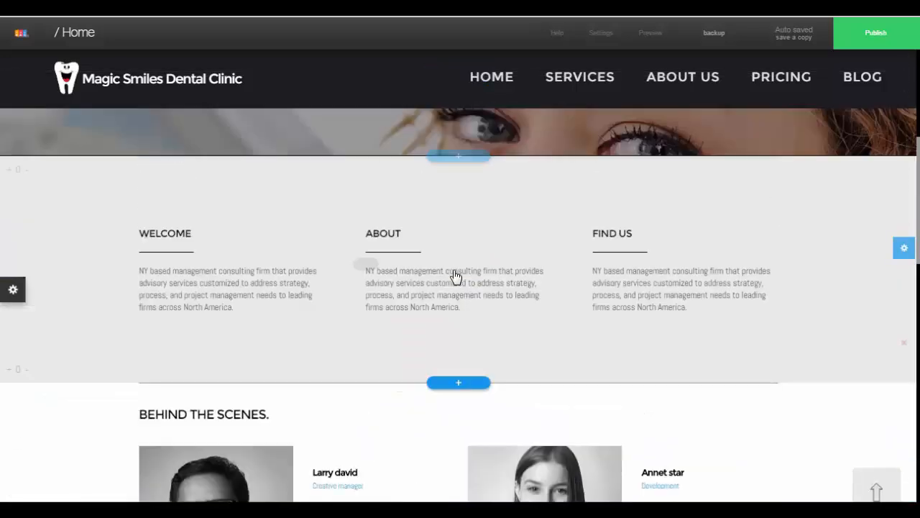
pyautogui.scroll(2, 455, 277)
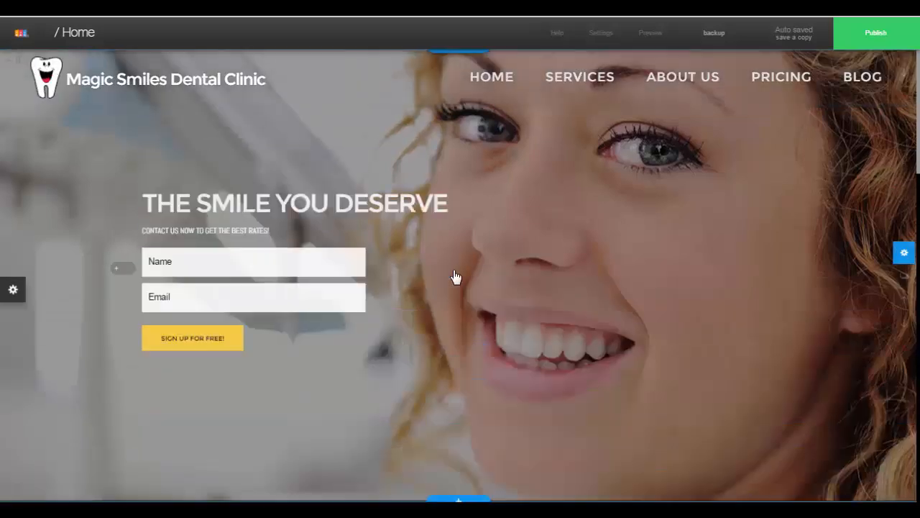